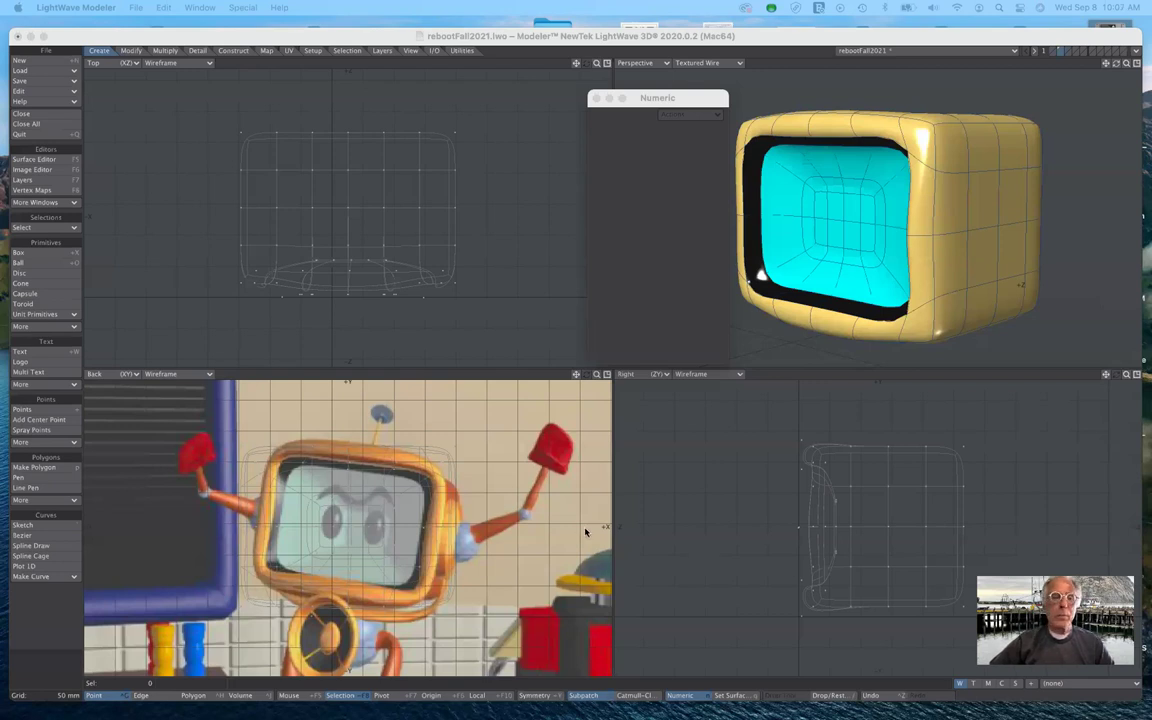
{"action": "left_click", "coordinate": [45, 274]}
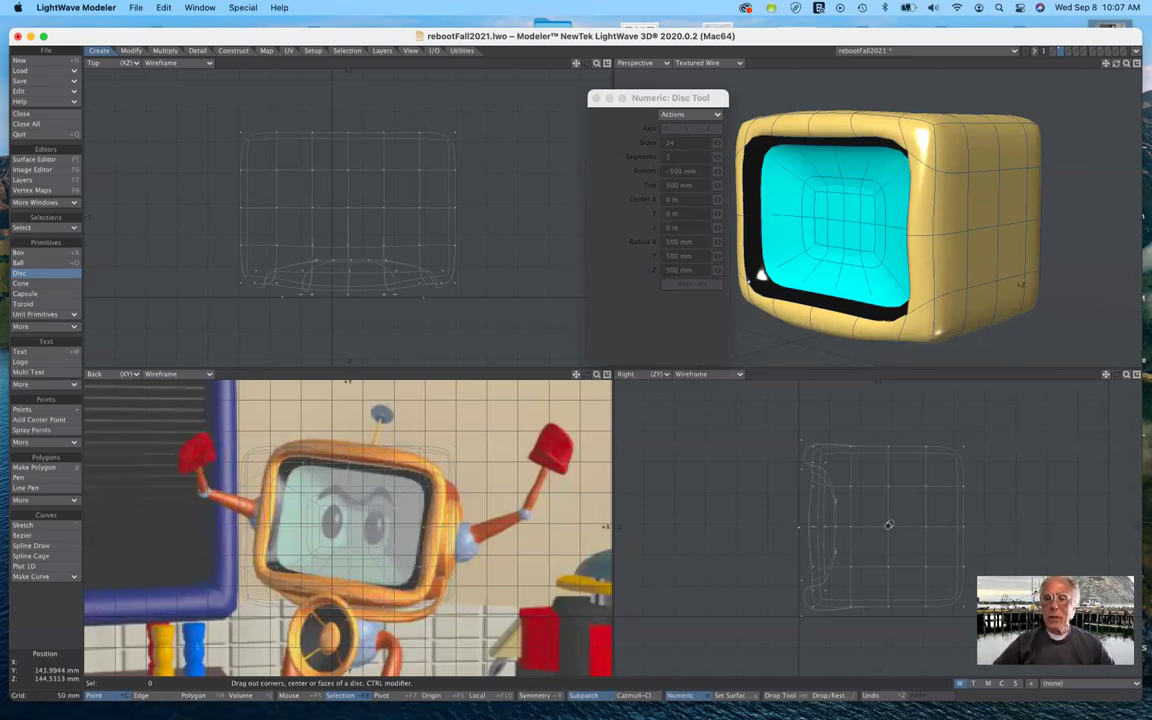
{"action": "left_click_drag", "start_coordinate": [888, 526], "coordinate": [942, 576]}
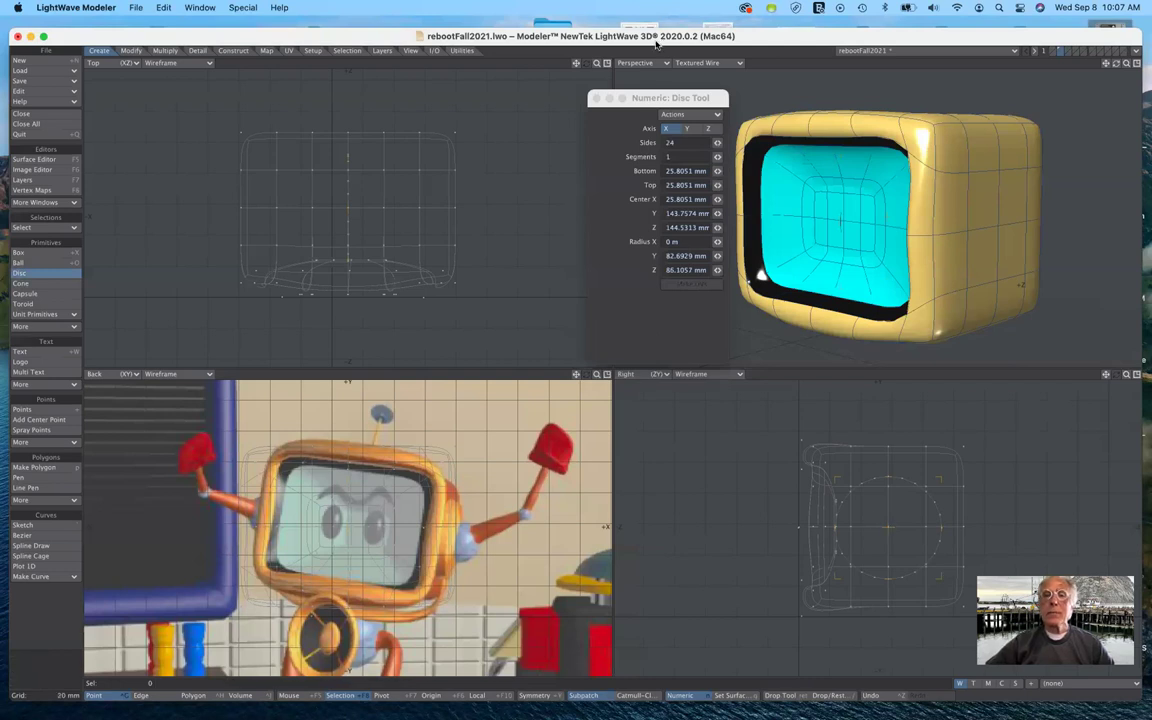
{"action": "left_click_drag", "start_coordinate": [670, 99], "coordinate": [617, 99]}
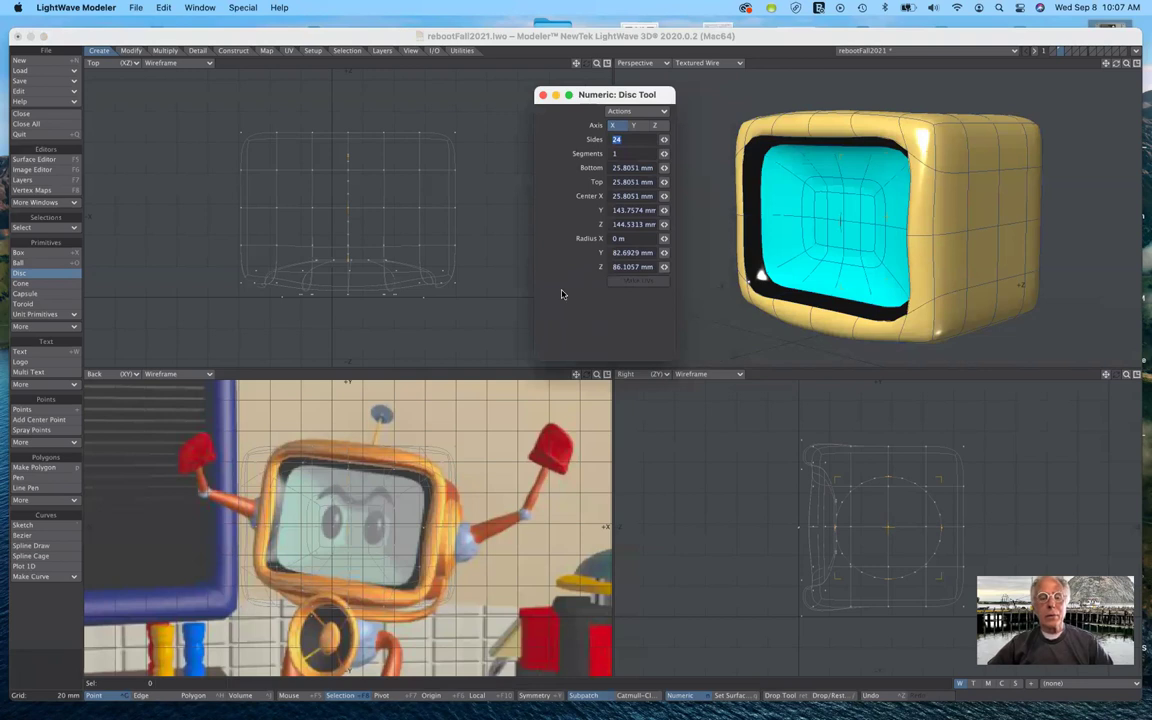
{"action": "left_click", "coordinate": [1067, 52]}
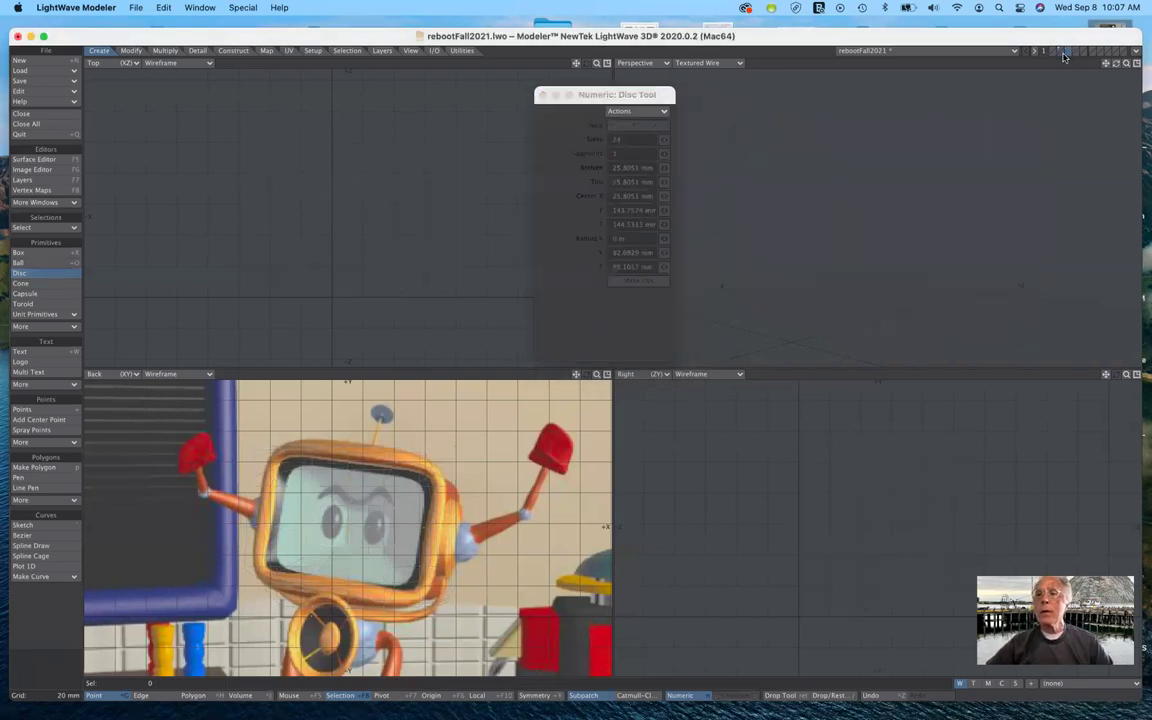
{"action": "left_click", "coordinate": [1061, 56]}
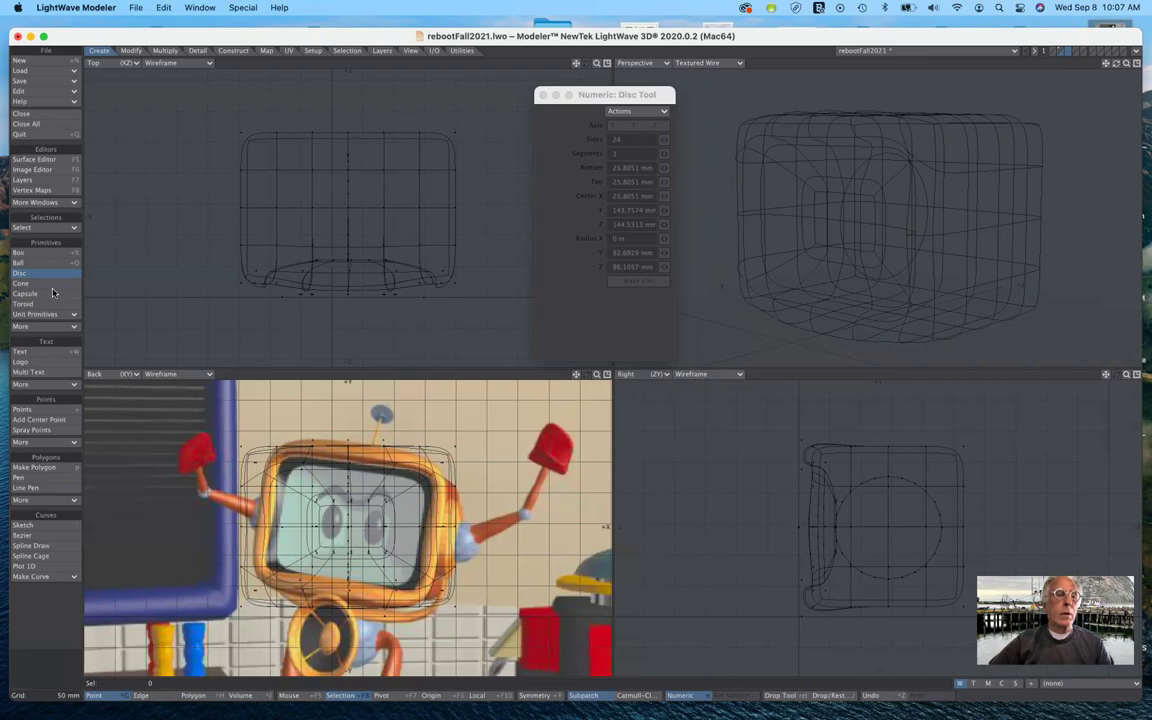
{"action": "left_click", "coordinate": [1062, 52]}
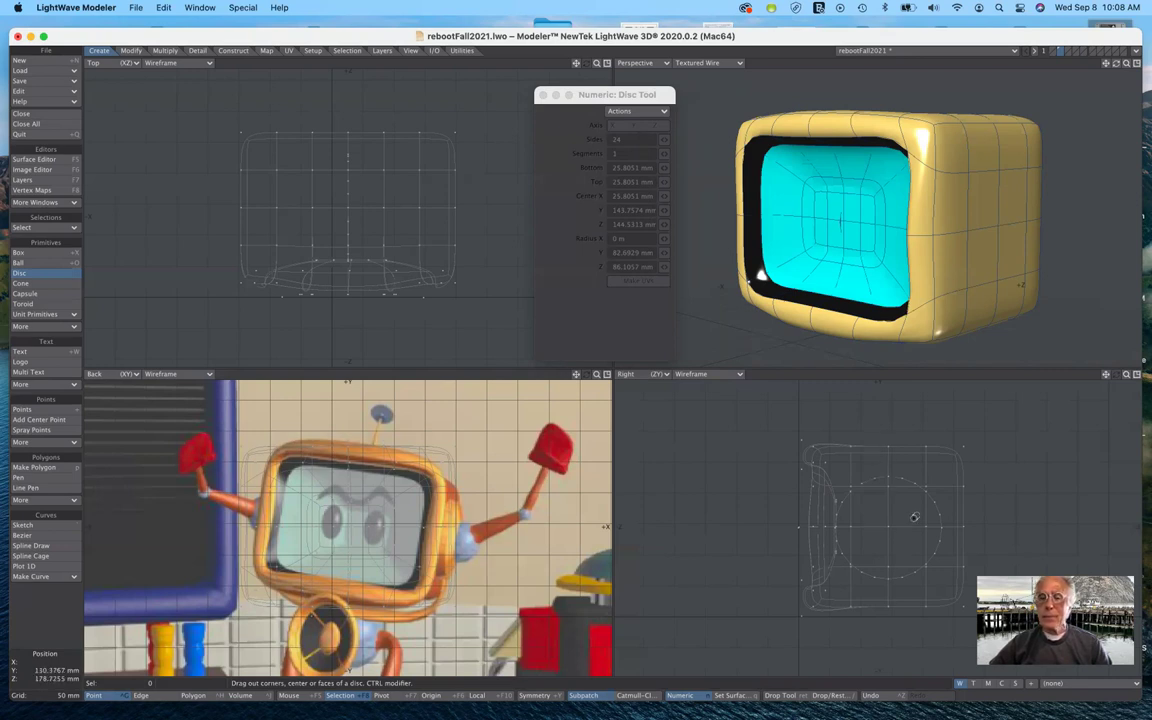
Switch to polygon mode and put an empty layer in the foreground with the television head as the background reference.
{"action": "left_click", "coordinate": [193, 695]}
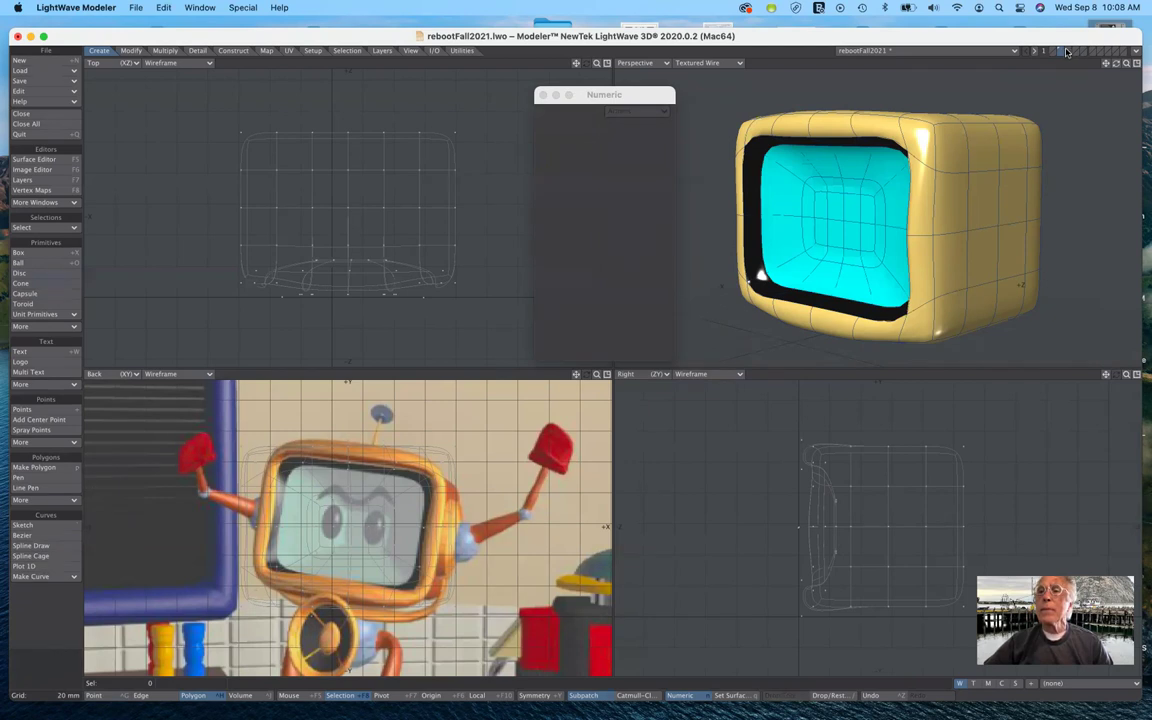
{"action": "left_click", "coordinate": [1063, 51]}
{"action": "left_click", "coordinate": [1056, 54]}
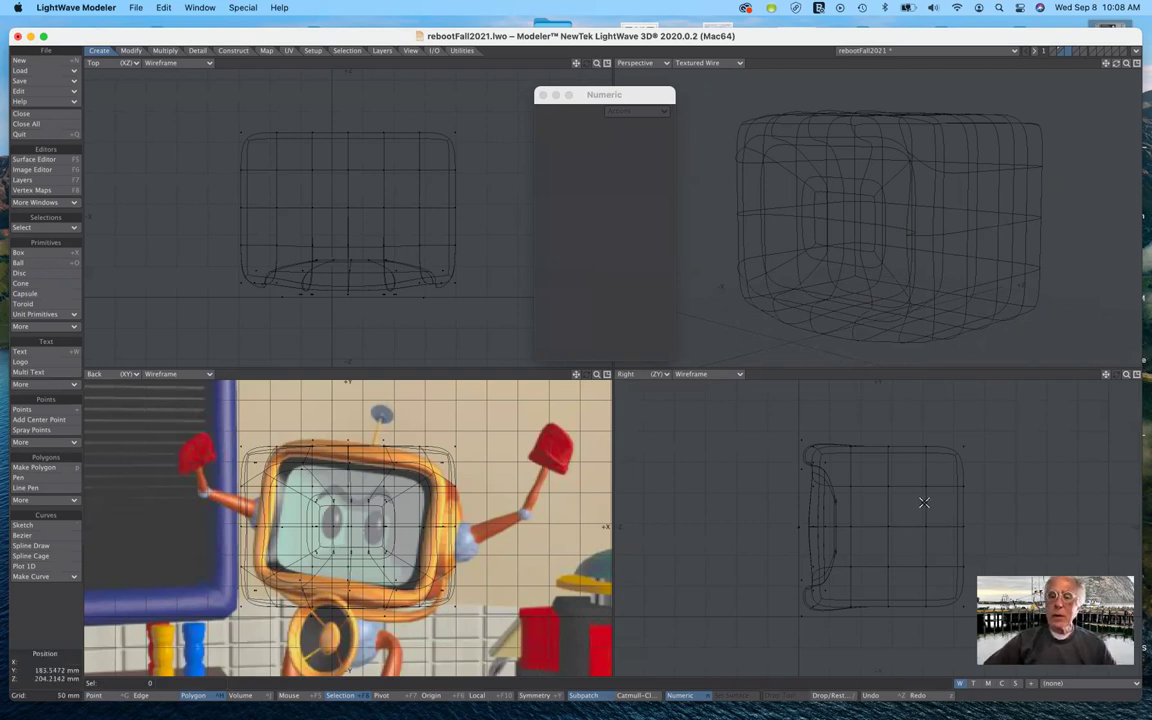
Draw an X-axis disc about 85 mm in radius and 22 mm thick against the head's +X side.
{"action": "left_click", "coordinate": [36, 273]}
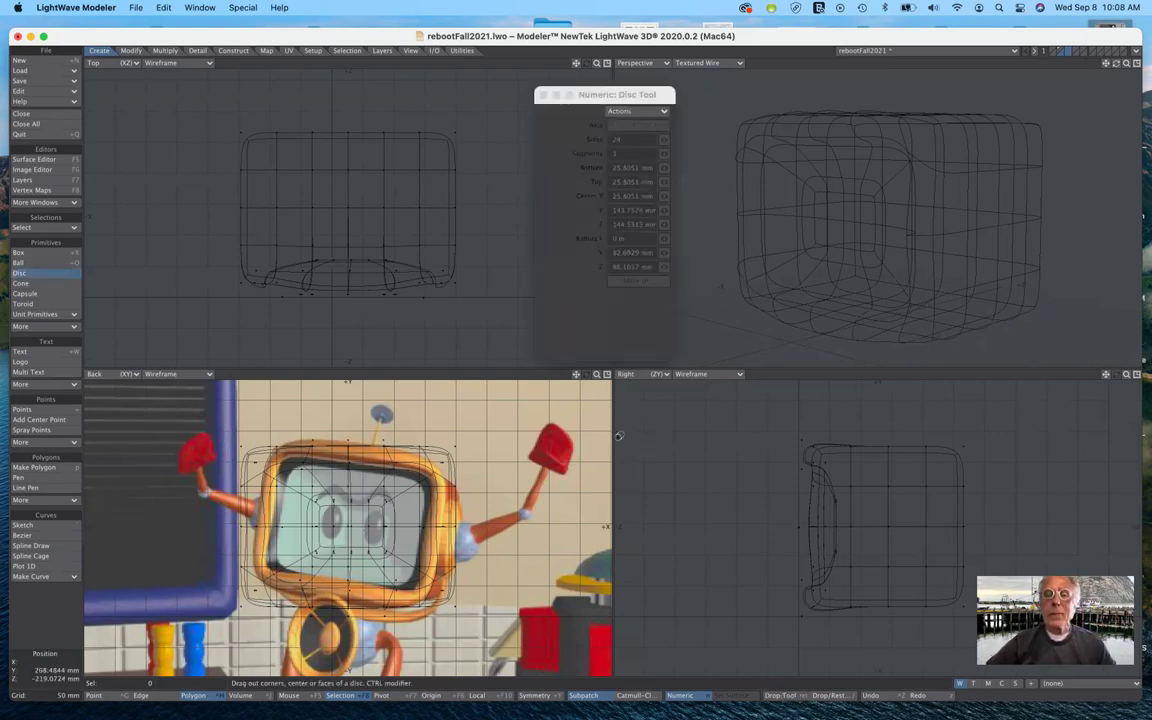
{"action": "left_click_drag", "start_coordinate": [627, 99], "coordinate": [632, 170]}
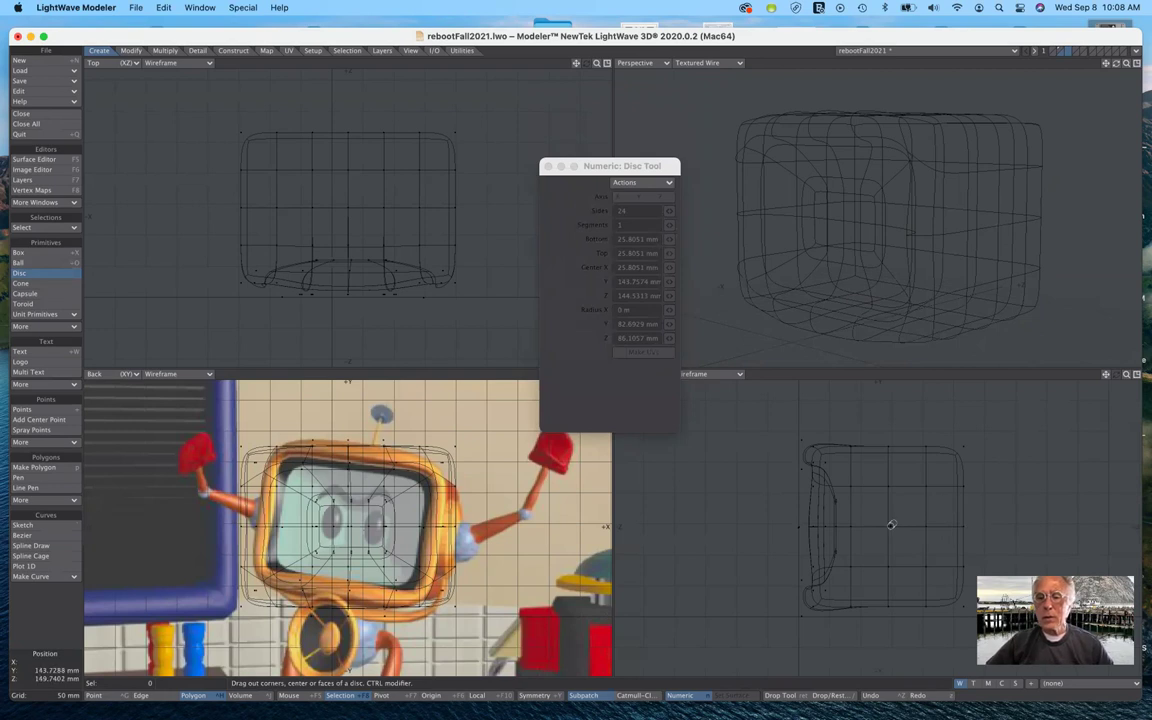
{"action": "left_click_drag", "start_coordinate": [888, 526], "coordinate": [940, 578]}
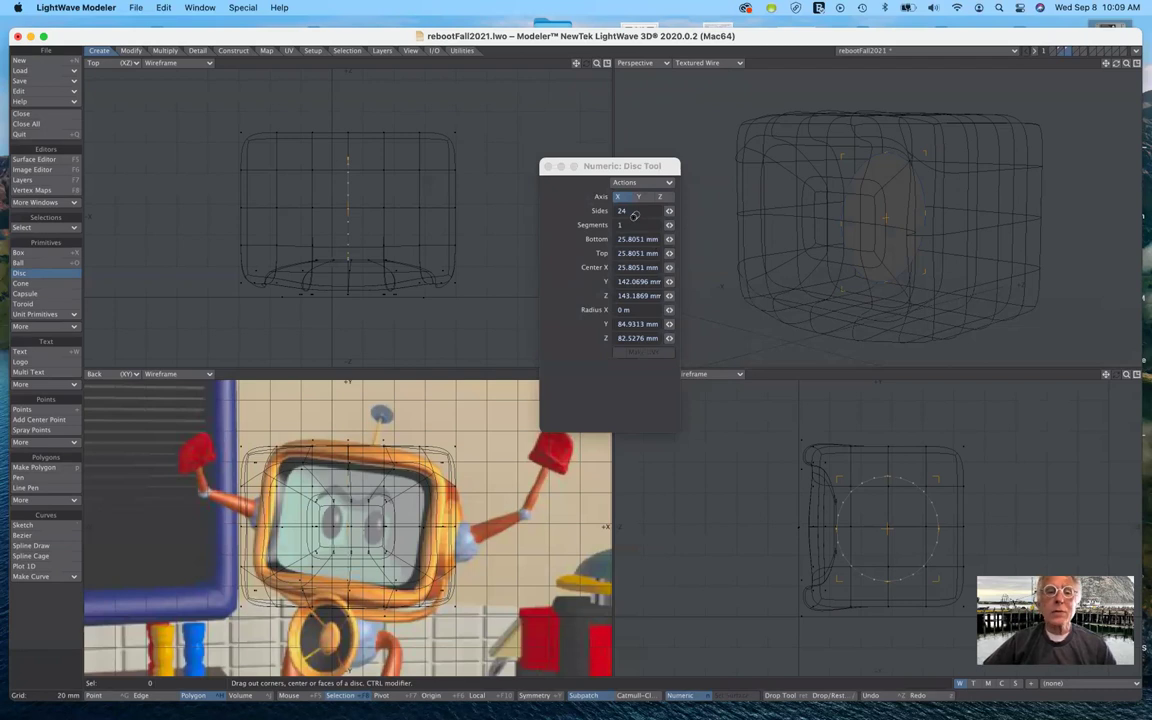
{"action": "left_click_drag", "start_coordinate": [348, 207], "coordinate": [462, 204]}
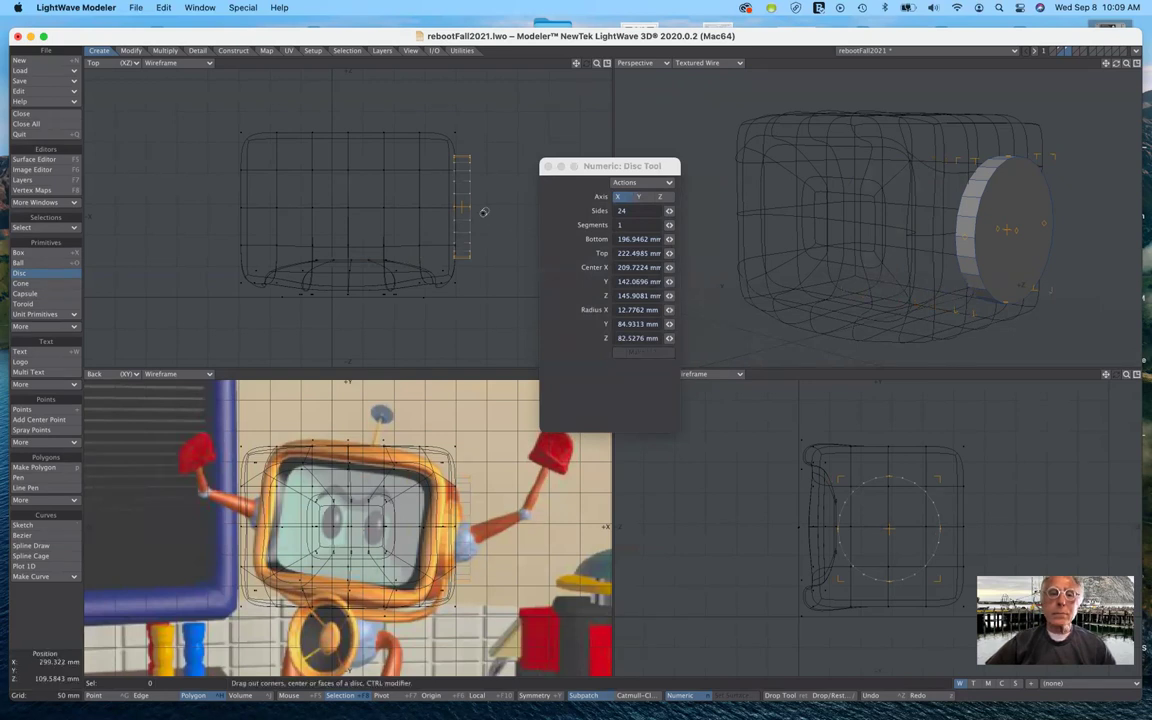
{"action": "left_click_drag", "start_coordinate": [470, 206], "coordinate": [468, 206]}
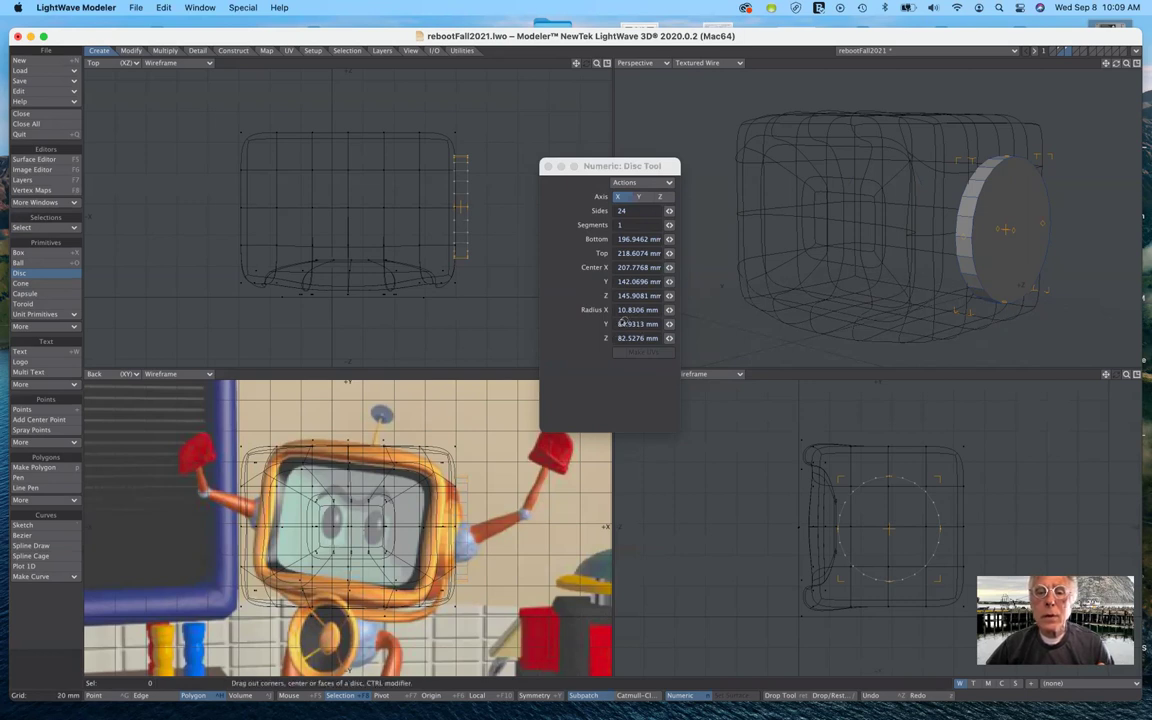
Set the disc's Y and Z radii to 85 mm, nudge it slightly toward the head and finish the disc.
{"action": "left_click_drag", "start_coordinate": [619, 323], "coordinate": [694, 321]}
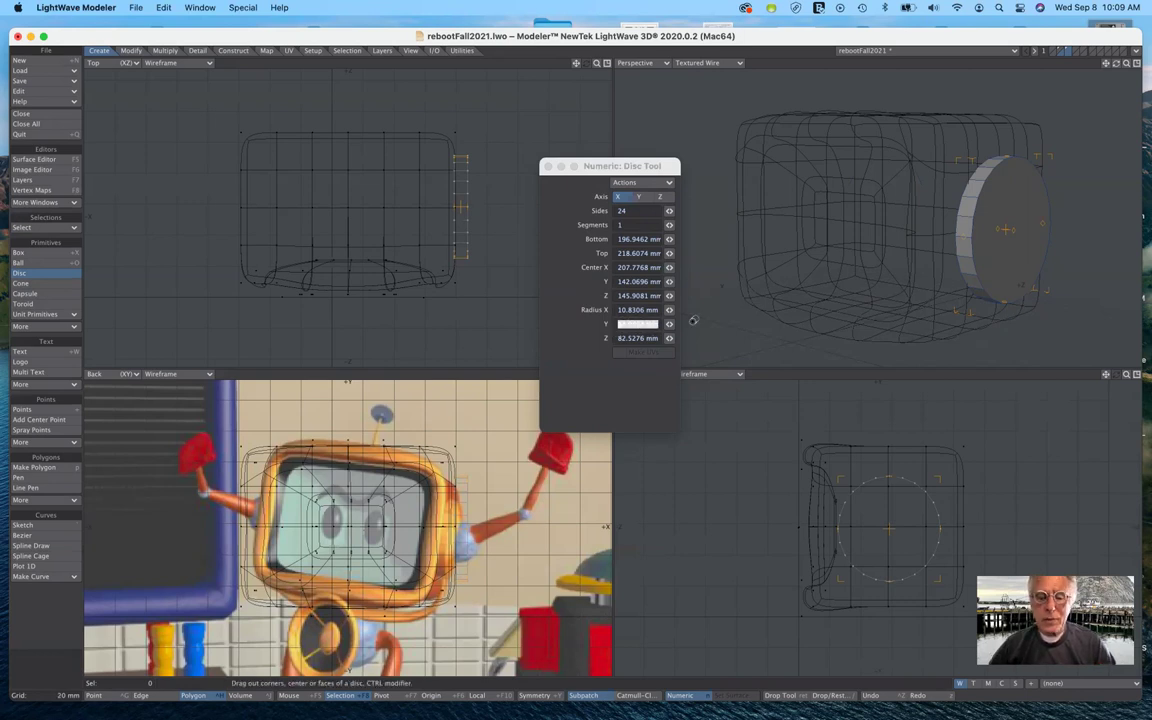
{"action": "type", "text": "85mm"}
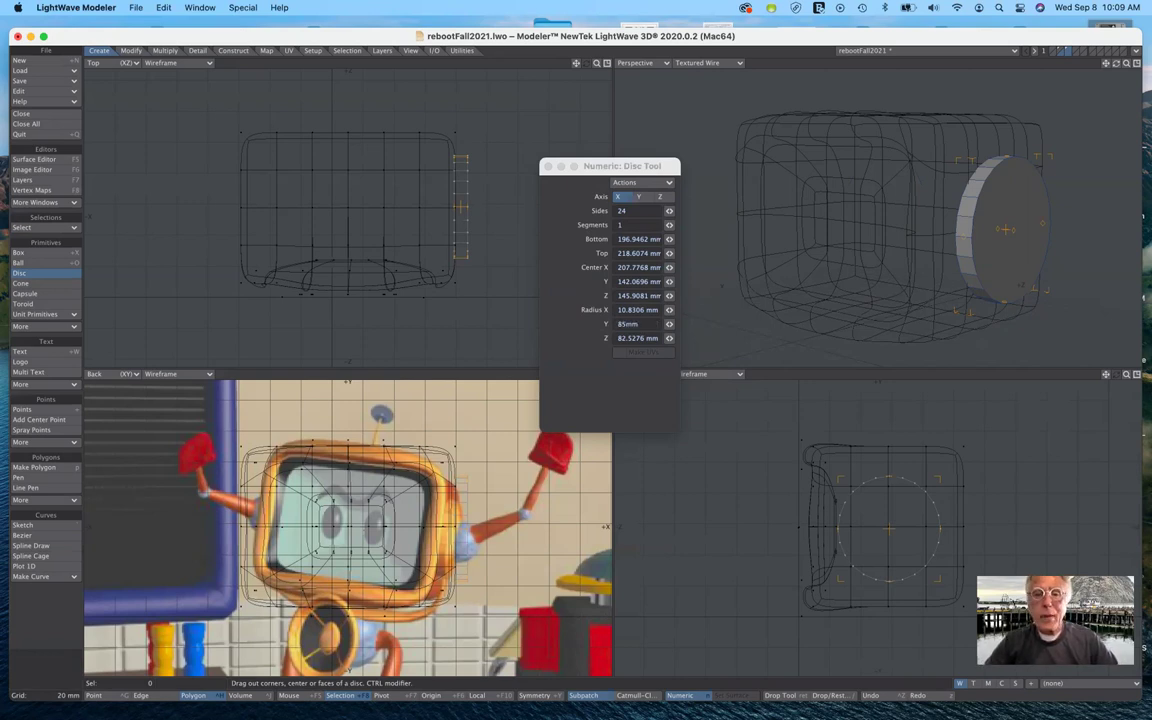
{"action": "key", "text": "Tab"}
{"action": "type", "text": "8"}
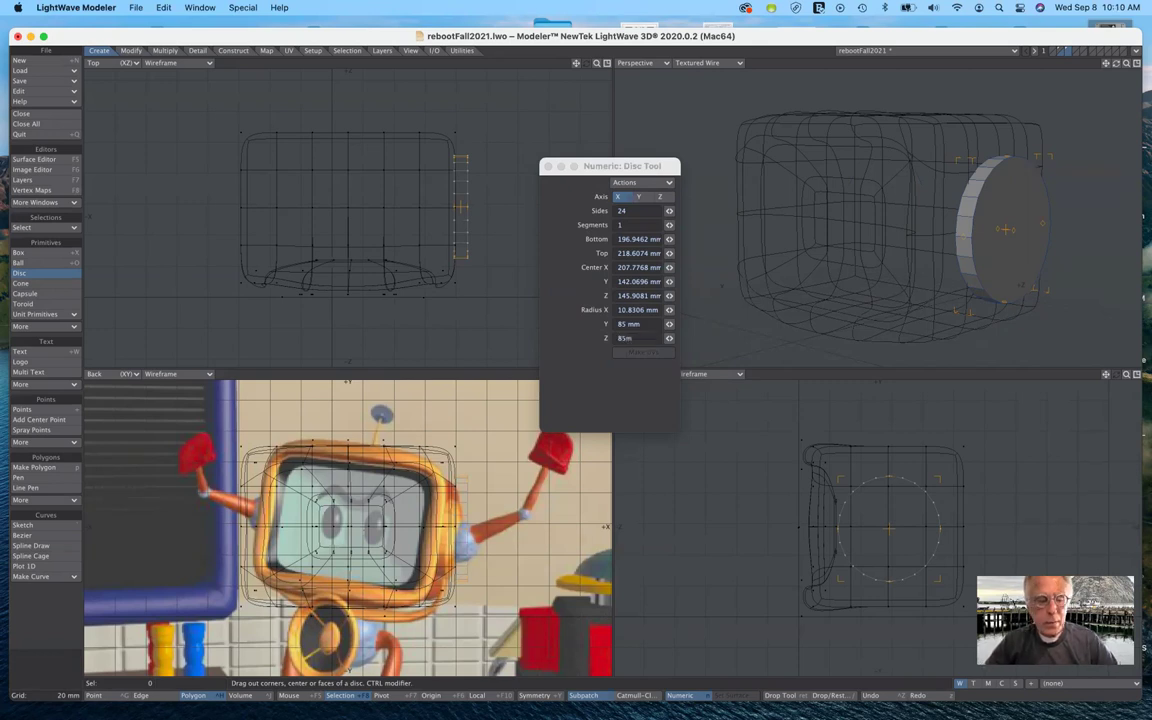
{"action": "key", "text": "Tab"}
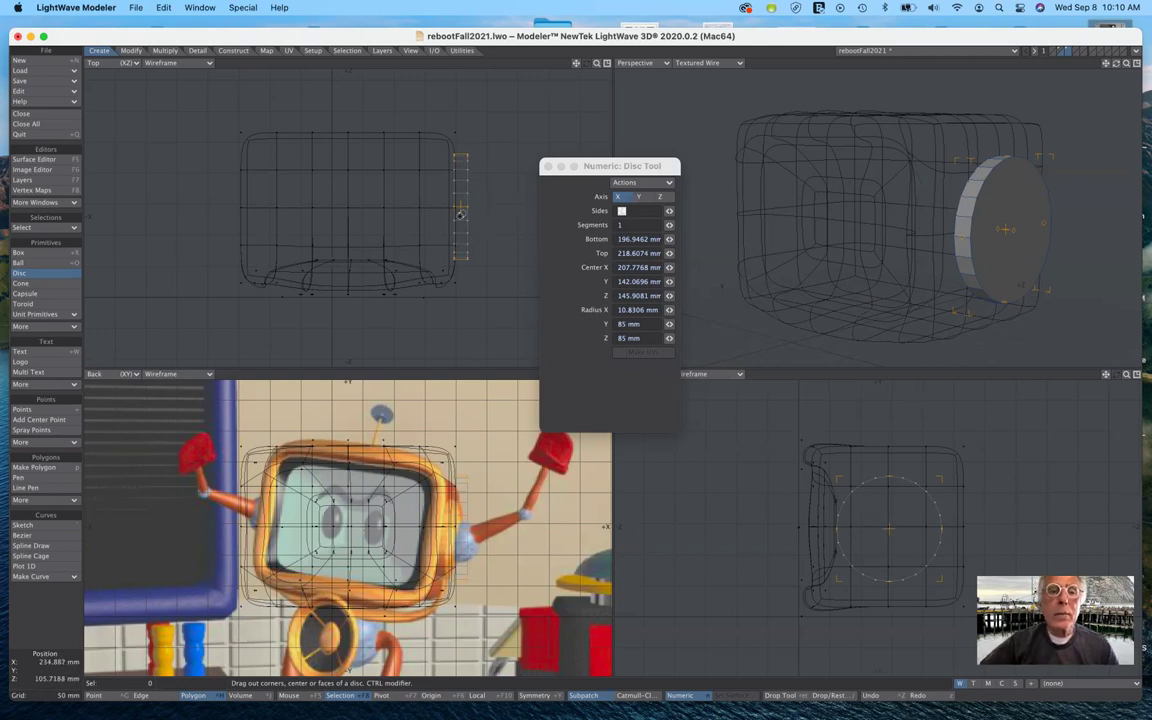
{"action": "left_click_drag", "start_coordinate": [461, 206], "coordinate": [460, 205]}
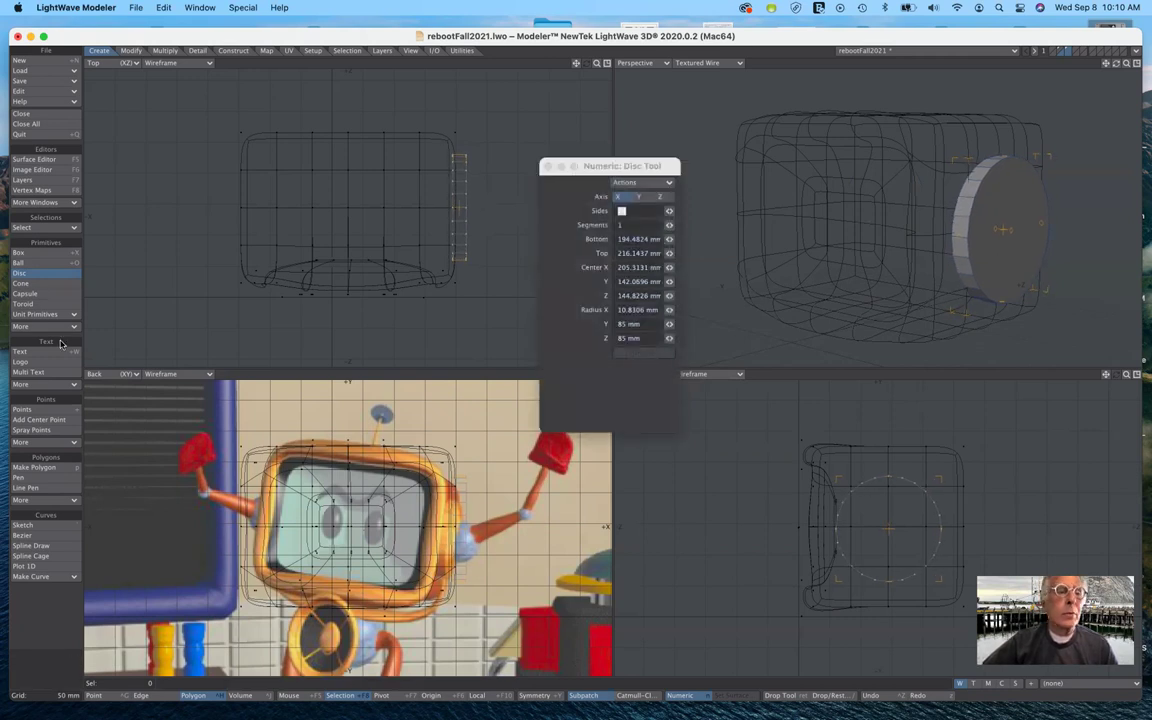
{"action": "left_click", "coordinate": [55, 277]}
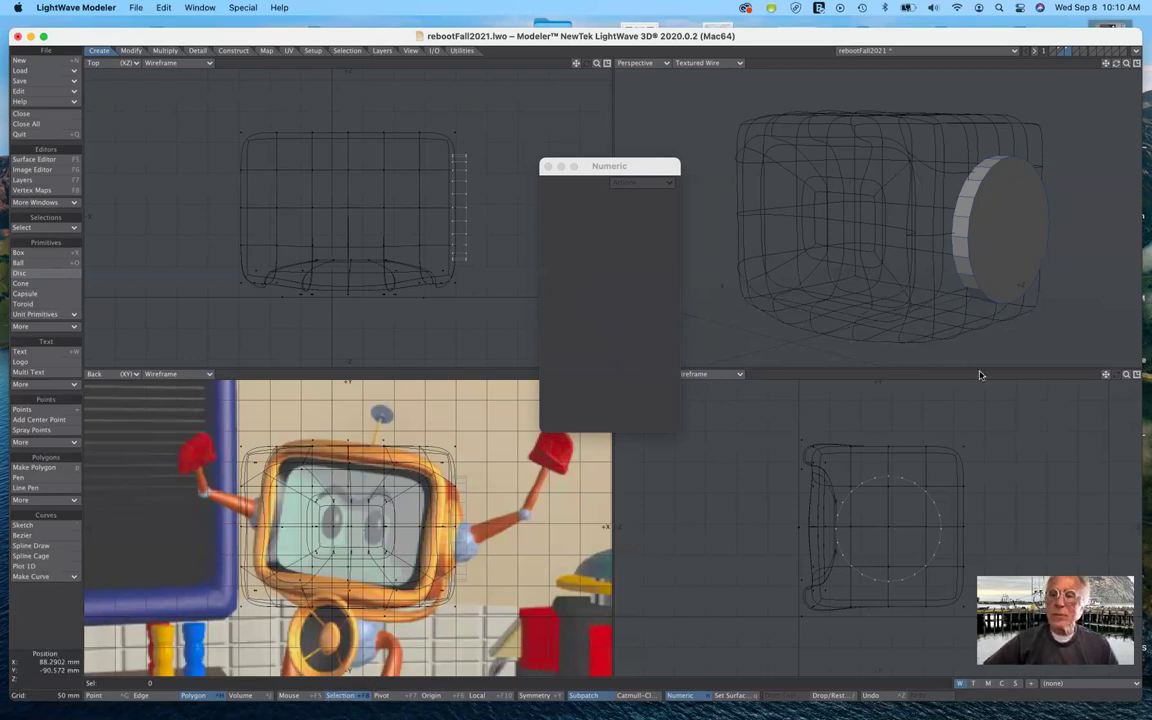
Bevel the disc's outer face with zero shift and inset, and scale the new face to about 73%.
{"action": "left_click", "coordinate": [1004, 225]}
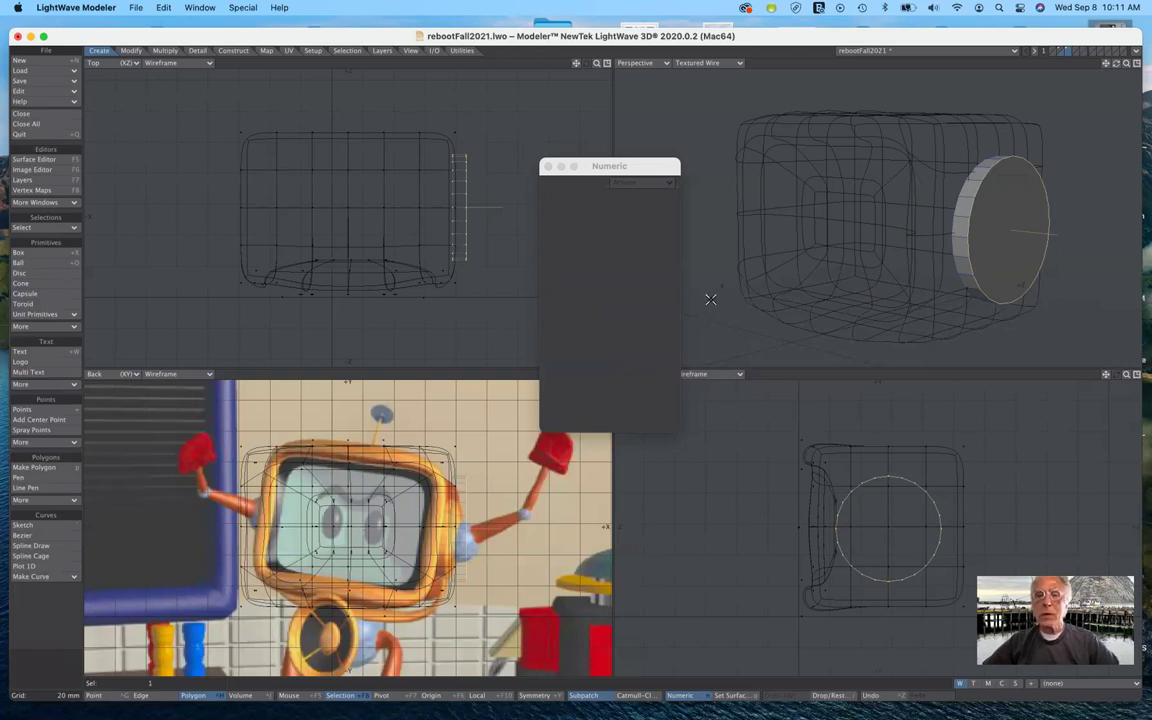
{"action": "key", "text": "b"}
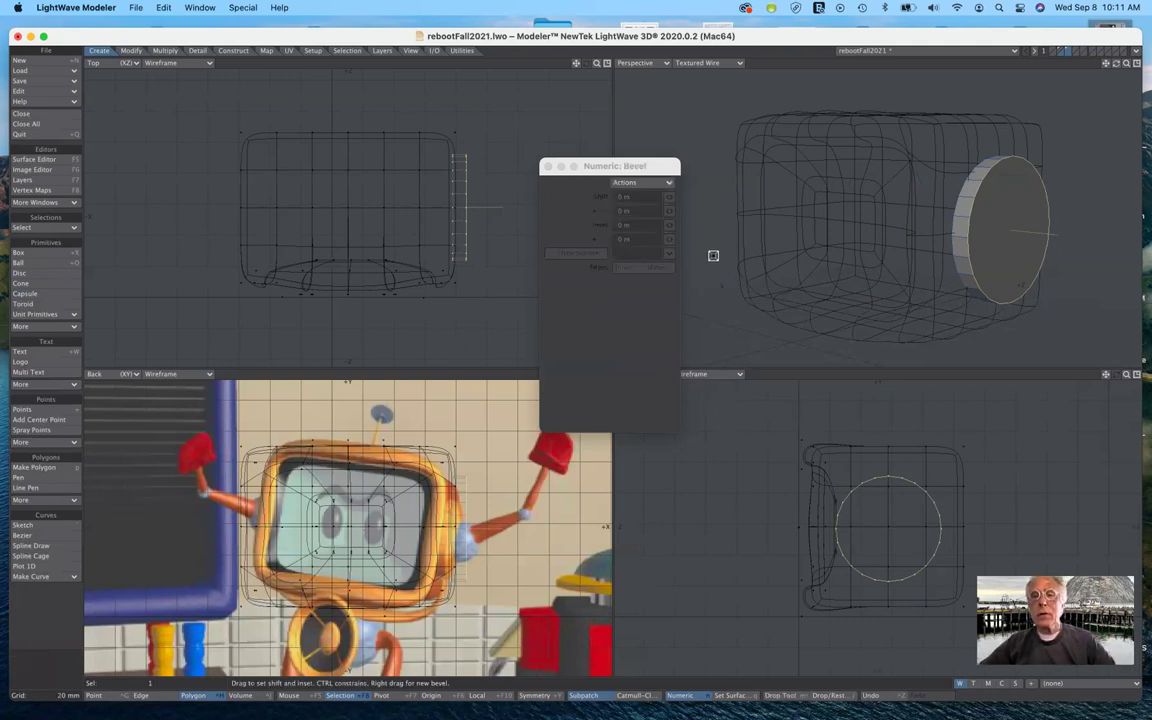
{"action": "left_click", "coordinate": [710, 344]}
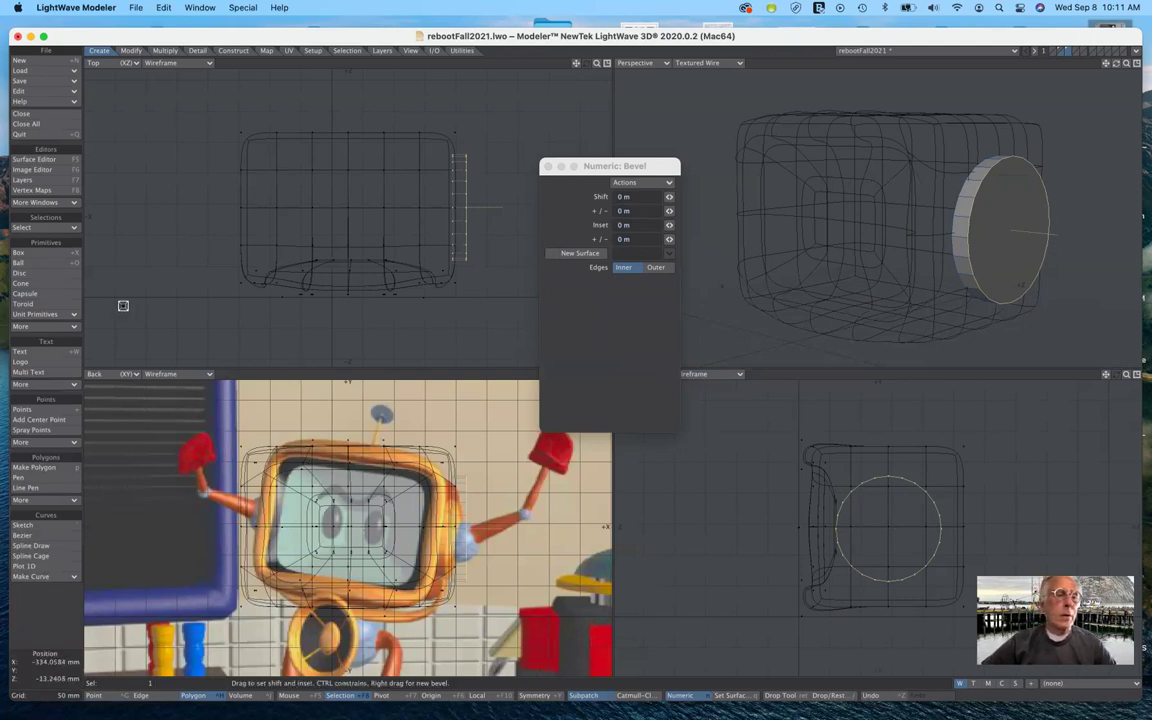
{"action": "left_click", "coordinate": [131, 51]}
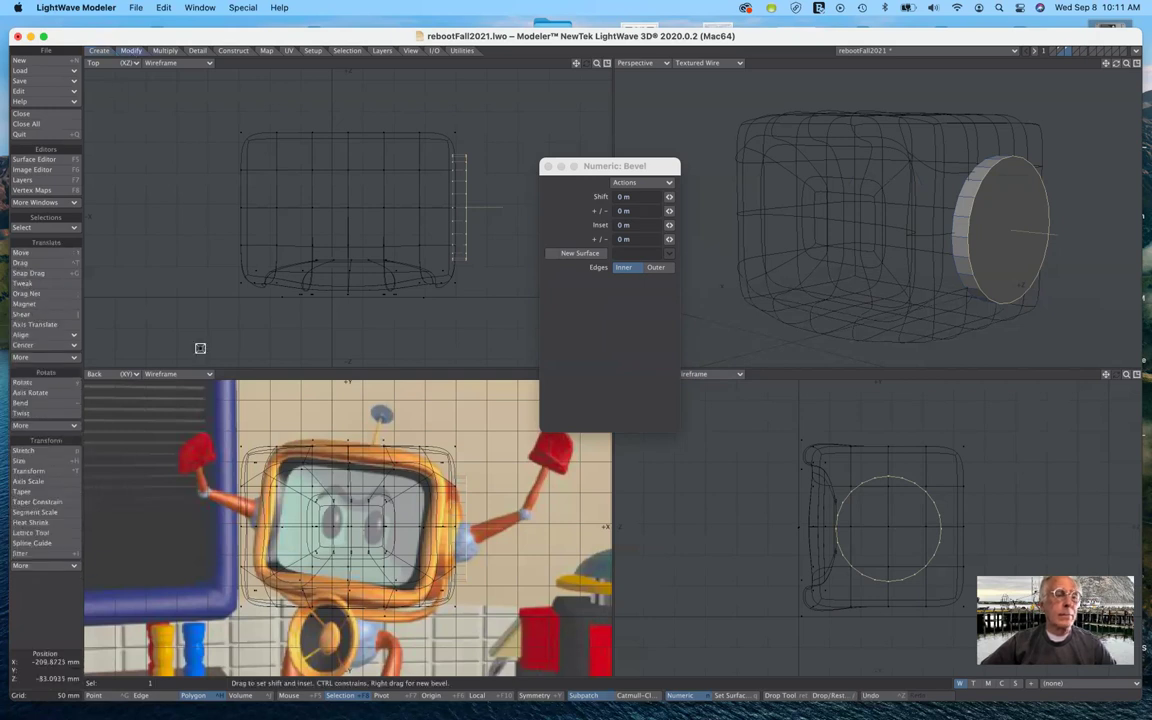
{"action": "left_click", "coordinate": [40, 461]}
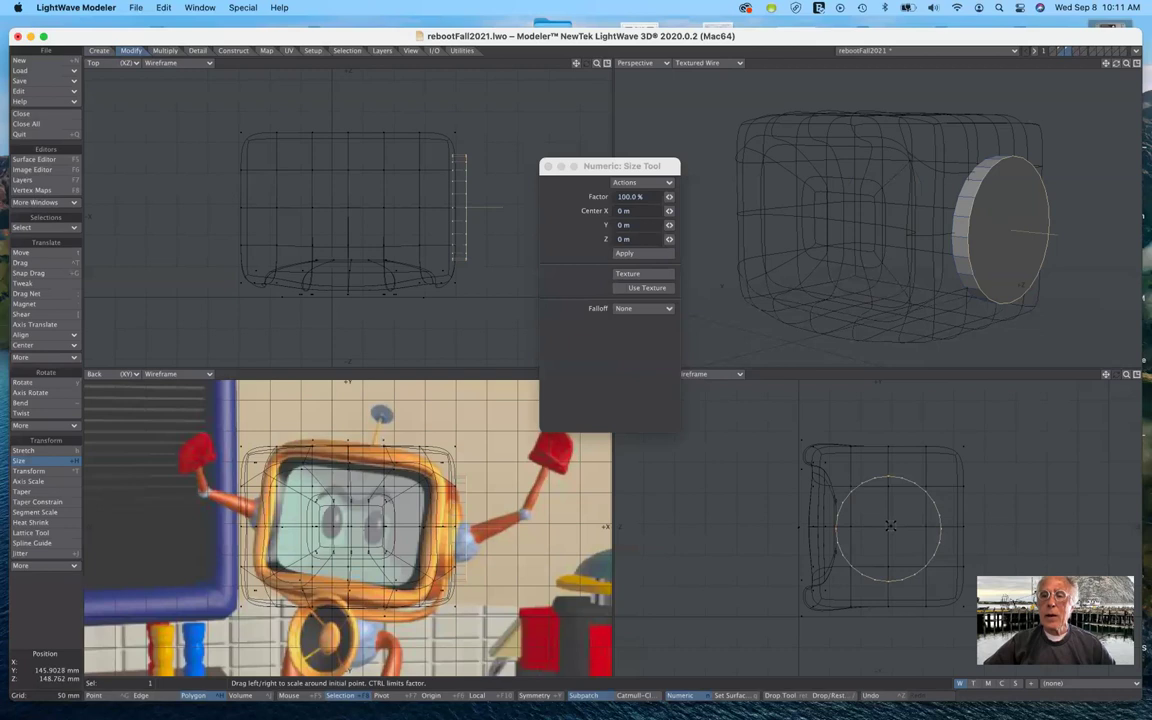
{"action": "left_click_drag", "start_coordinate": [890, 525], "coordinate": [849, 525]}
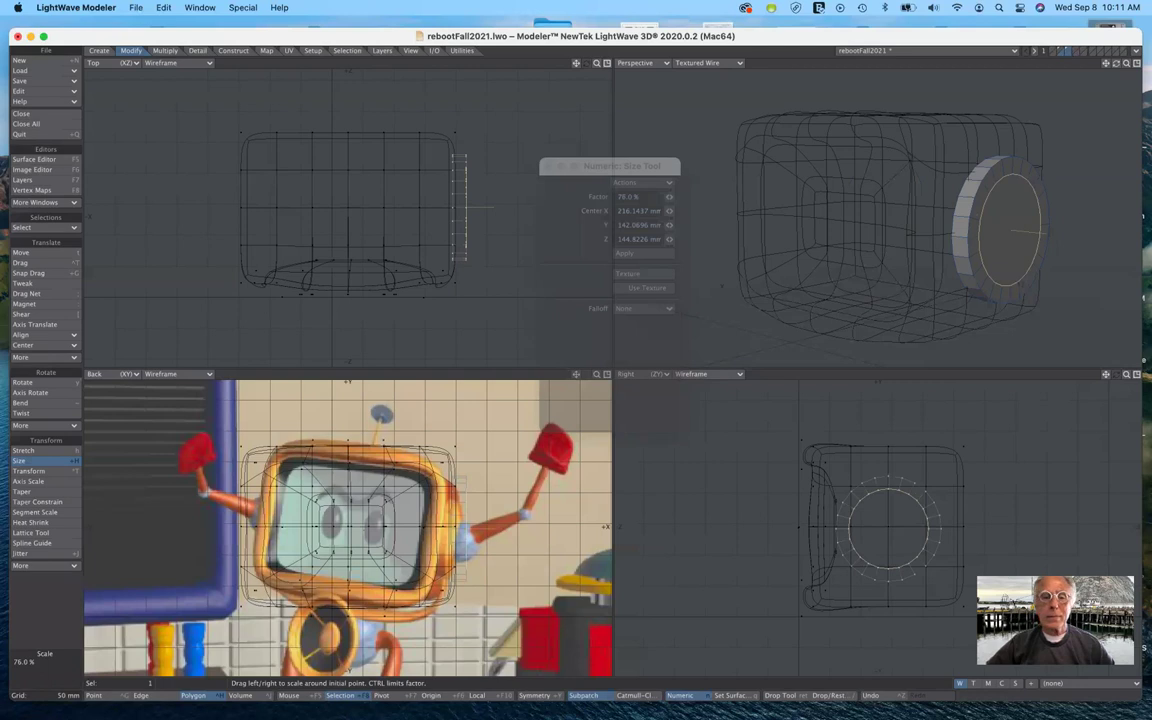
{"action": "left_click_drag", "start_coordinate": [847, 525], "coordinate": [845, 525]}
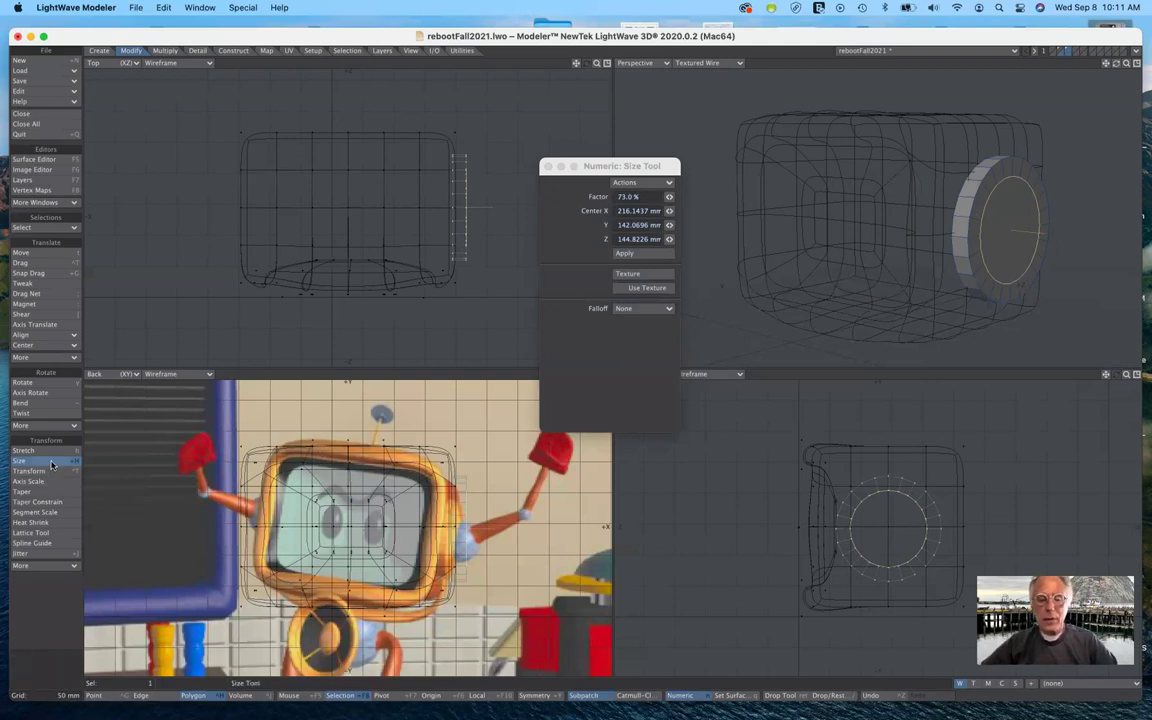
Move the inset face outward about 9 mm and a further 8 mm along X to form a tapered rim.
{"action": "key", "text": "t"}
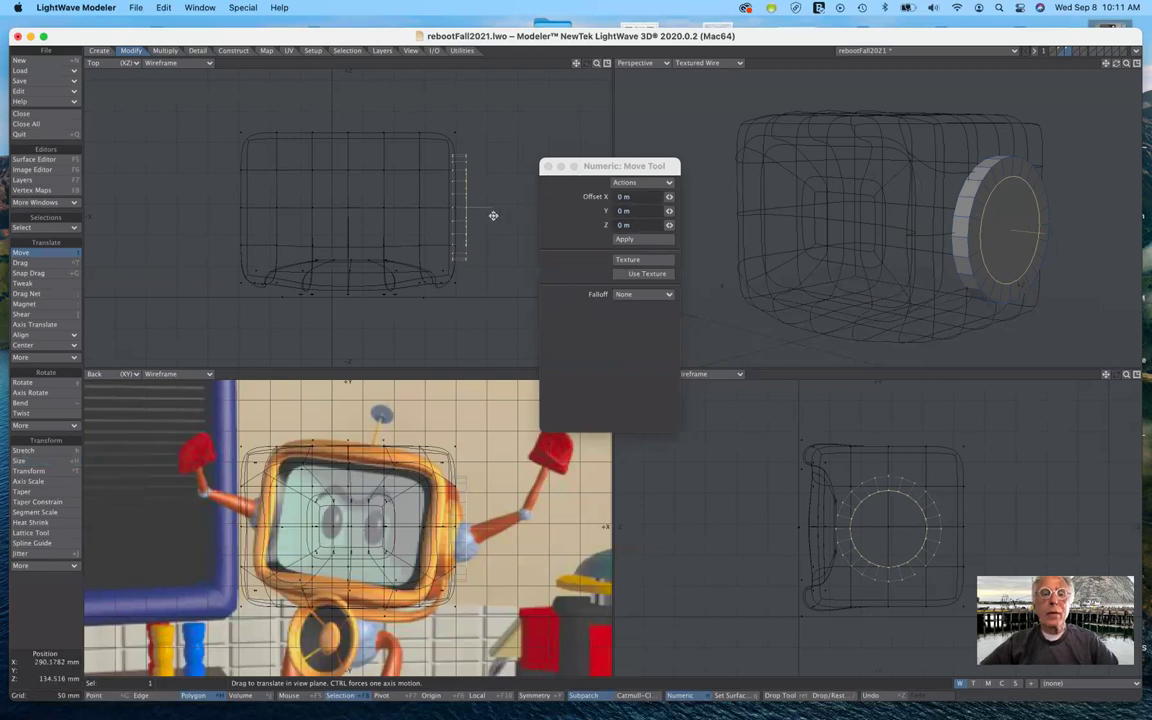
{"action": "left_click_drag", "start_coordinate": [490, 229], "coordinate": [497, 206]}
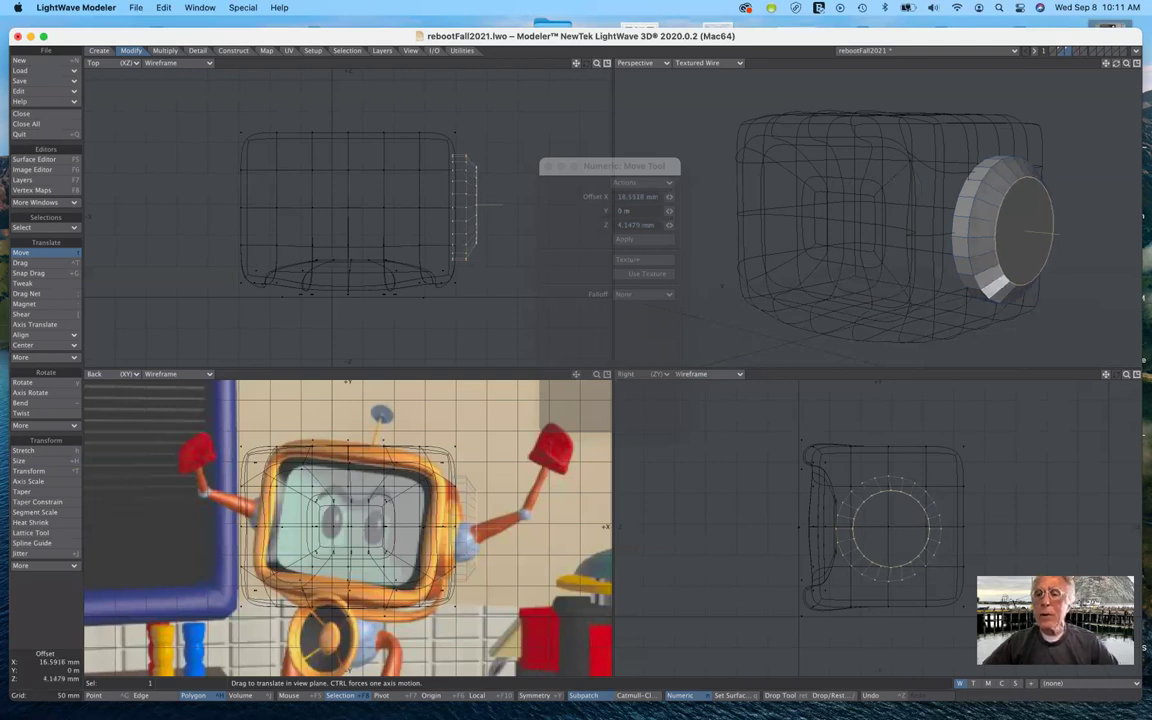
{"action": "left_click_drag", "start_coordinate": [497, 206], "coordinate": [488, 207]}
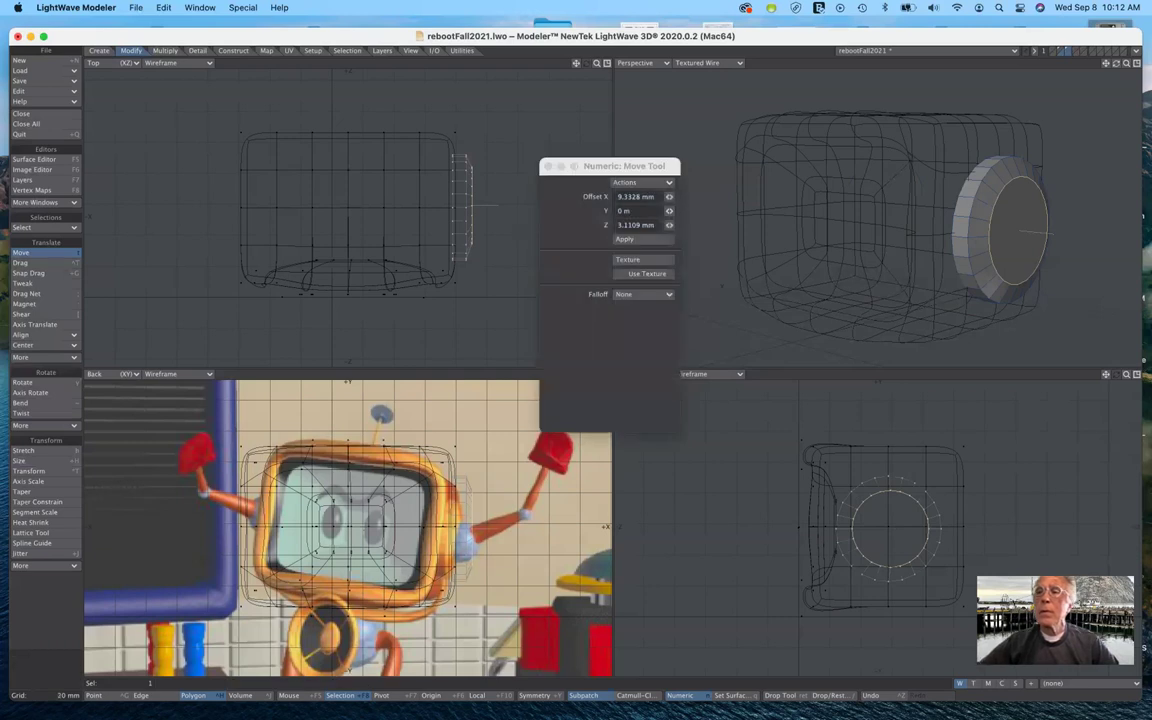
{"action": "left_click_drag", "start_coordinate": [1117, 65], "coordinate": [1141, 67]}
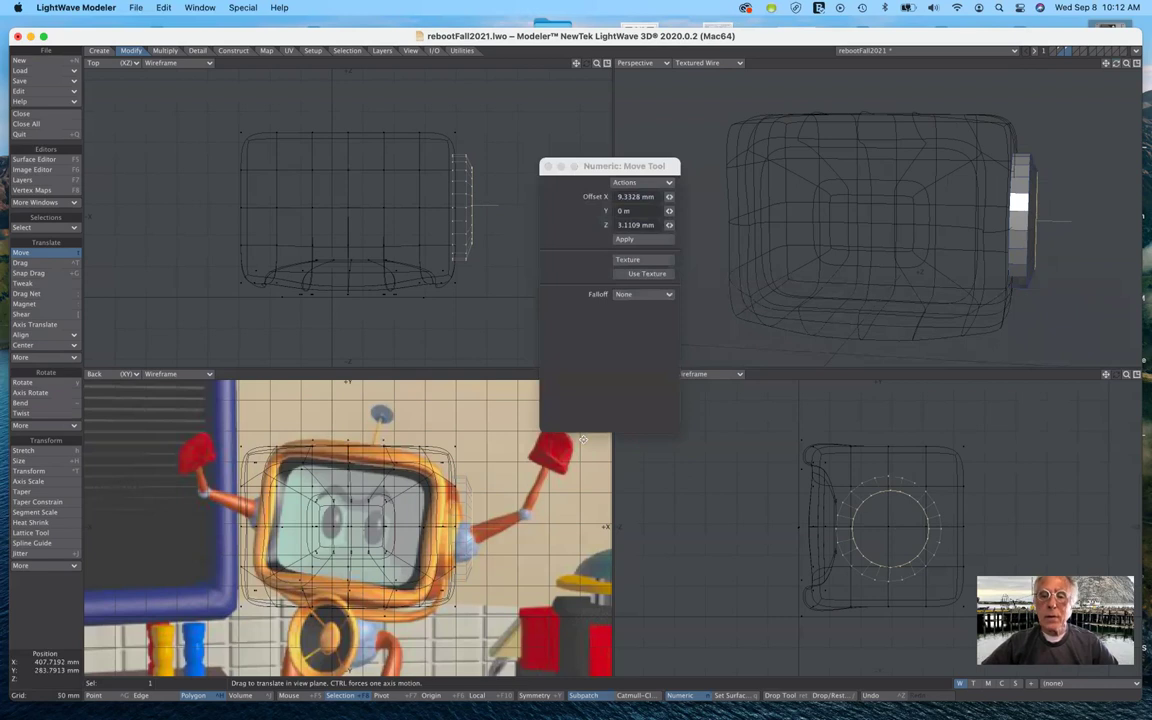
{"action": "left_click_drag", "start_coordinate": [496, 218], "coordinate": [498, 217]}
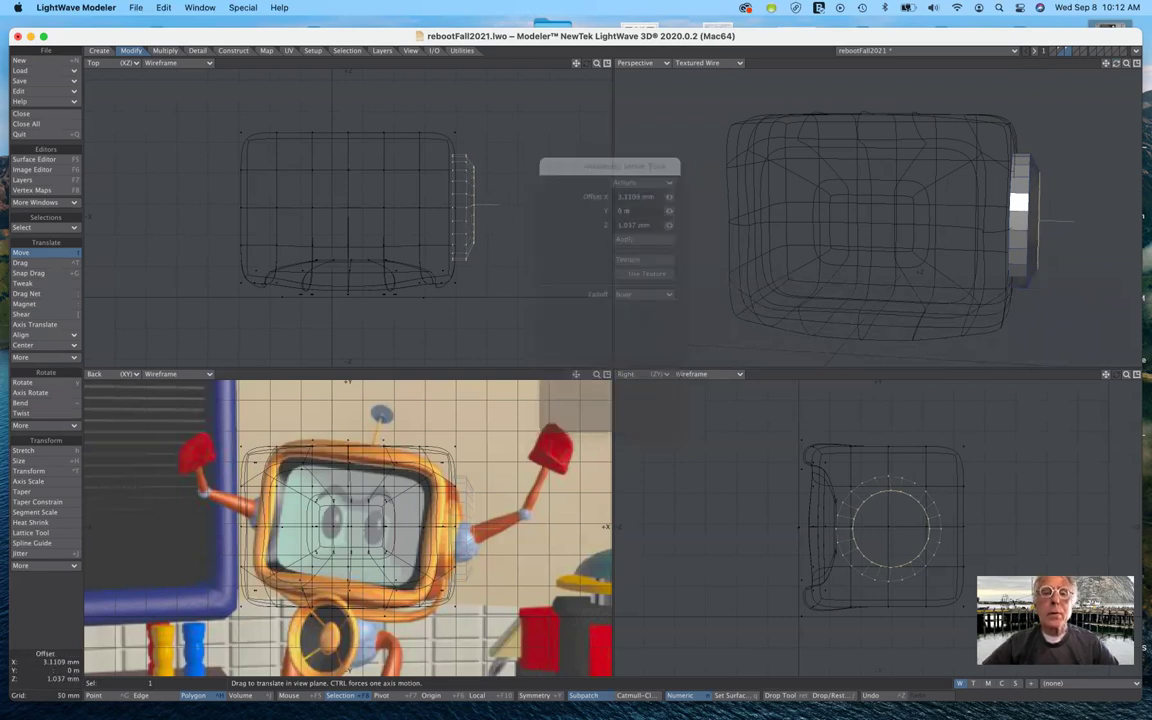
{"action": "left_click_drag", "start_coordinate": [474, 205], "coordinate": [478, 204]}
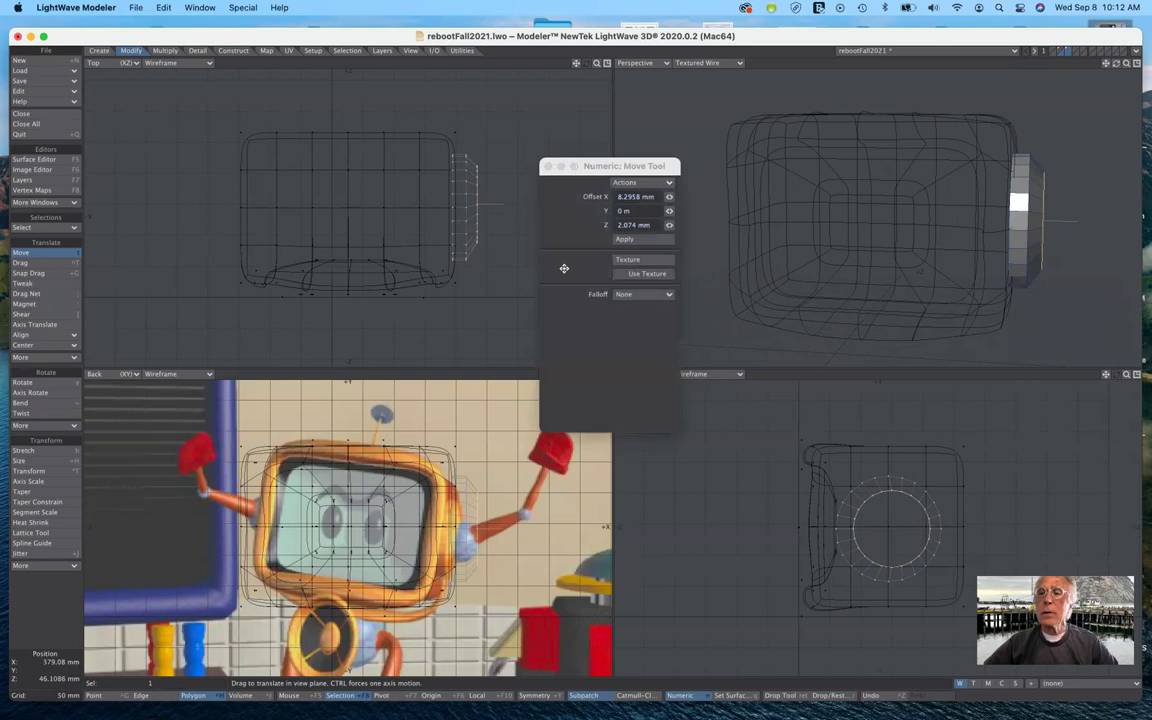
{"action": "left_click", "coordinate": [48, 253]}
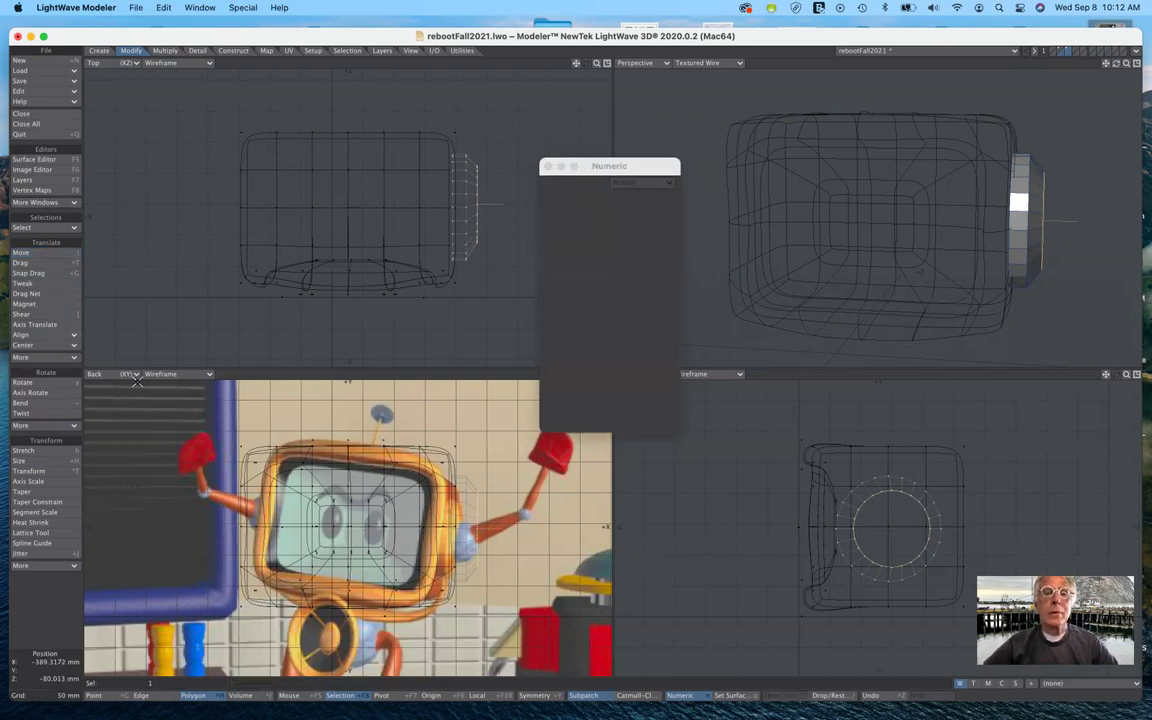
Deselect the outer face and shift the whole disc outward about 2.5 mm along X.
{"action": "left_click", "coordinate": [64, 676]}
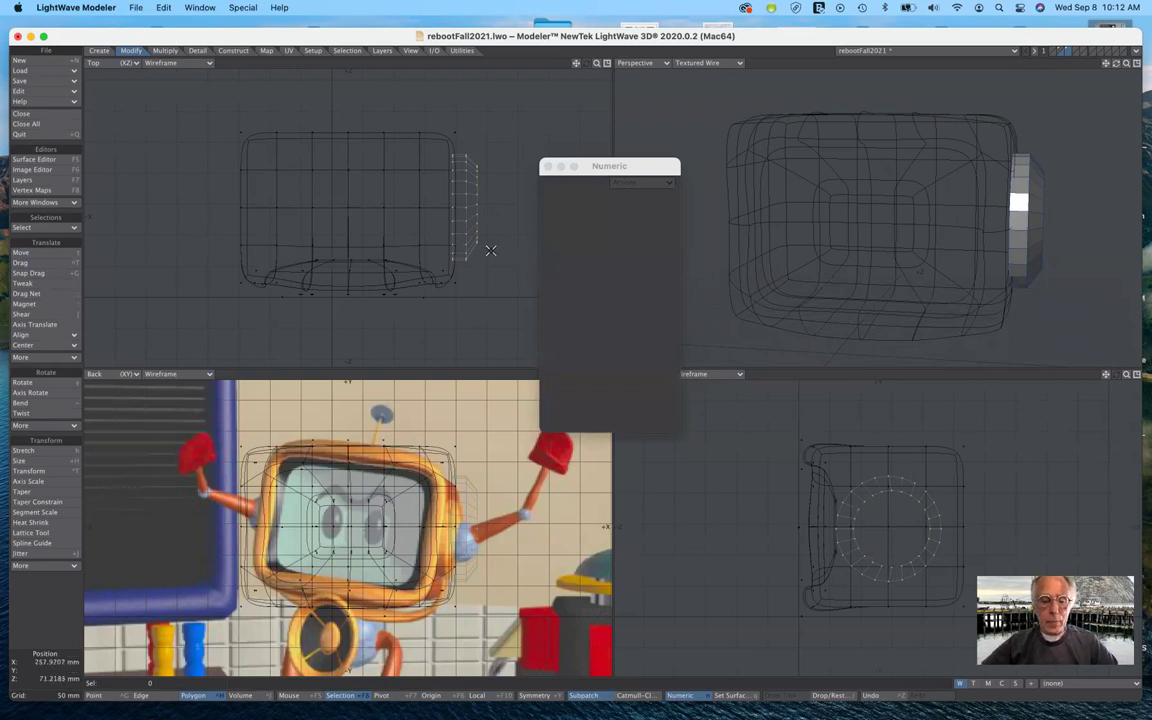
{"action": "key", "text": "t"}
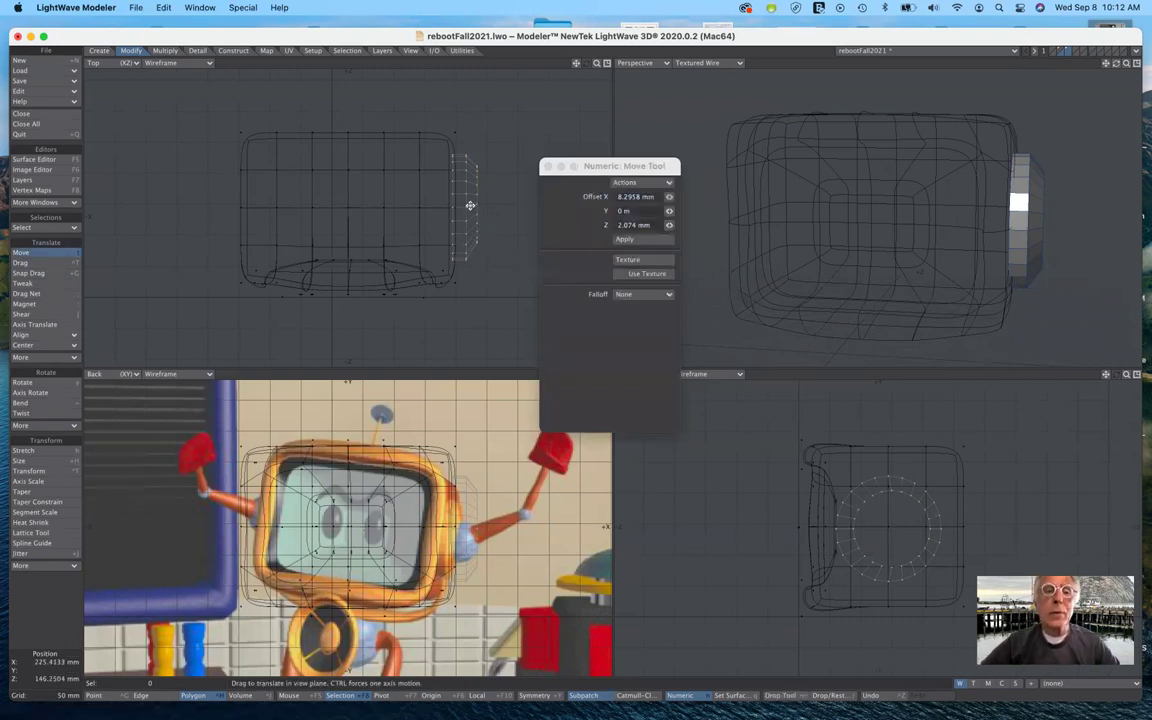
{"action": "left_click_drag", "start_coordinate": [597, 63], "coordinate": [630, 63]}
{"action": "left_click_drag", "start_coordinate": [507, 205], "coordinate": [509, 204]}
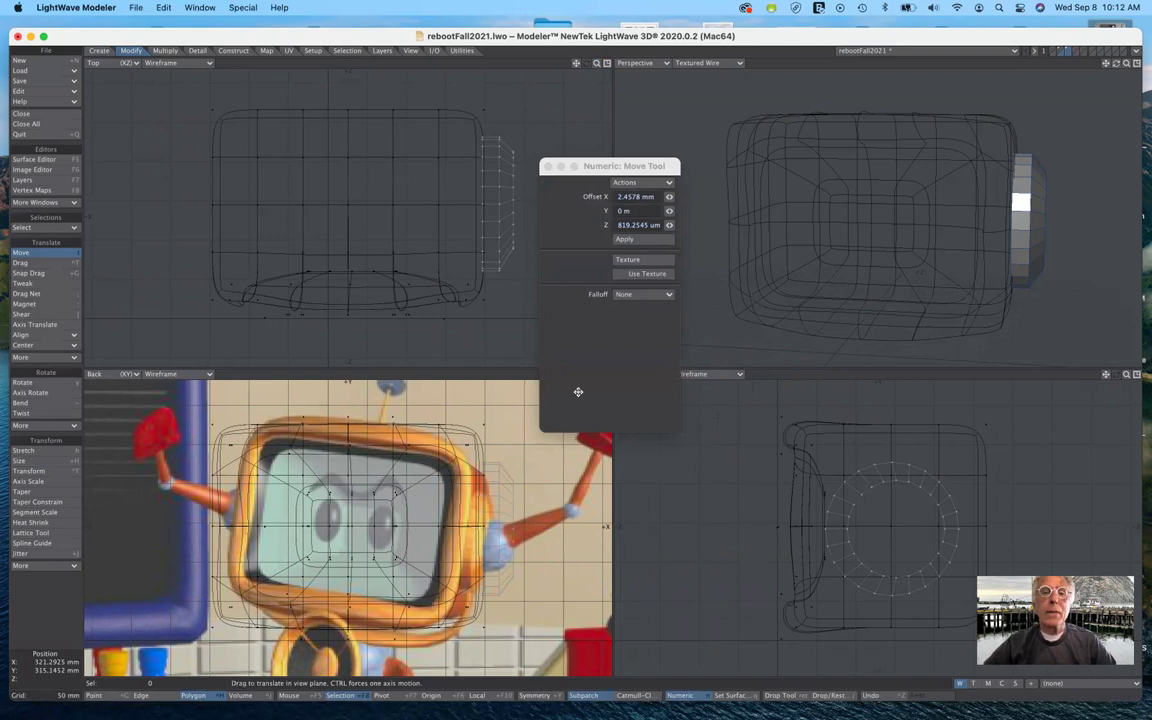
{"action": "left_click_drag", "start_coordinate": [621, 168], "coordinate": [667, 302]}
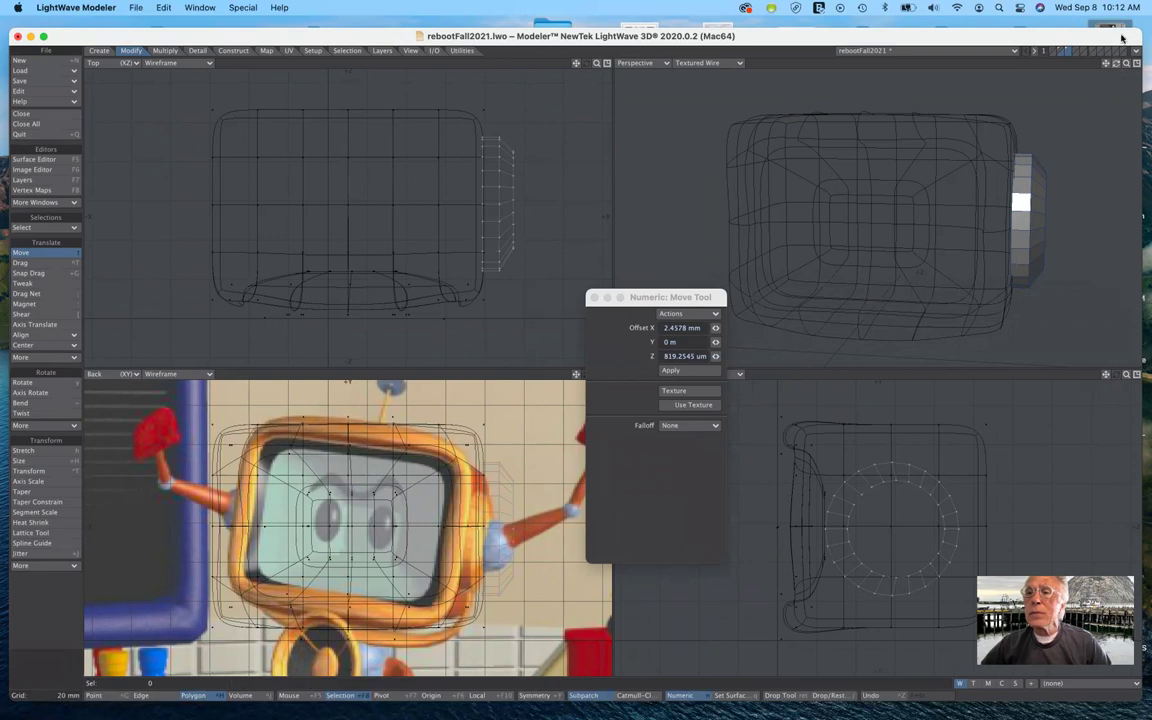
{"action": "left_click_drag", "start_coordinate": [1117, 66], "coordinate": [945, 74]}
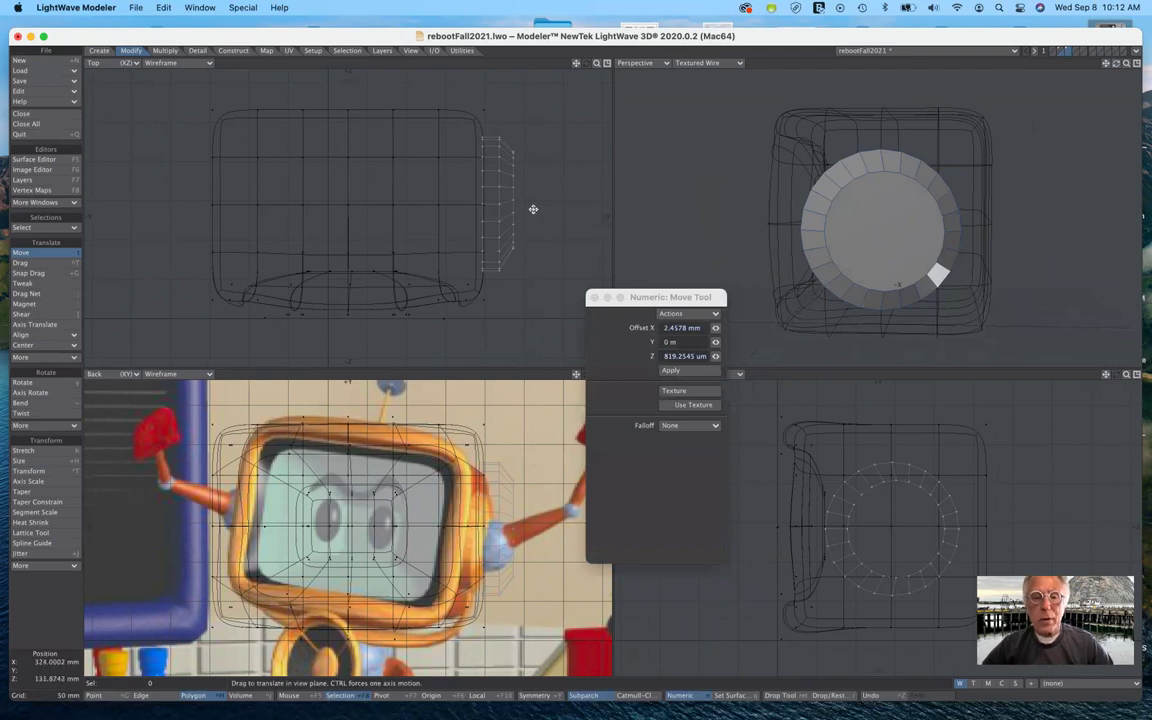
Undo the whole-disc shift and the earlier outward moves of the inset face, and release the Move tool.
{"action": "key", "text": "super+z"}
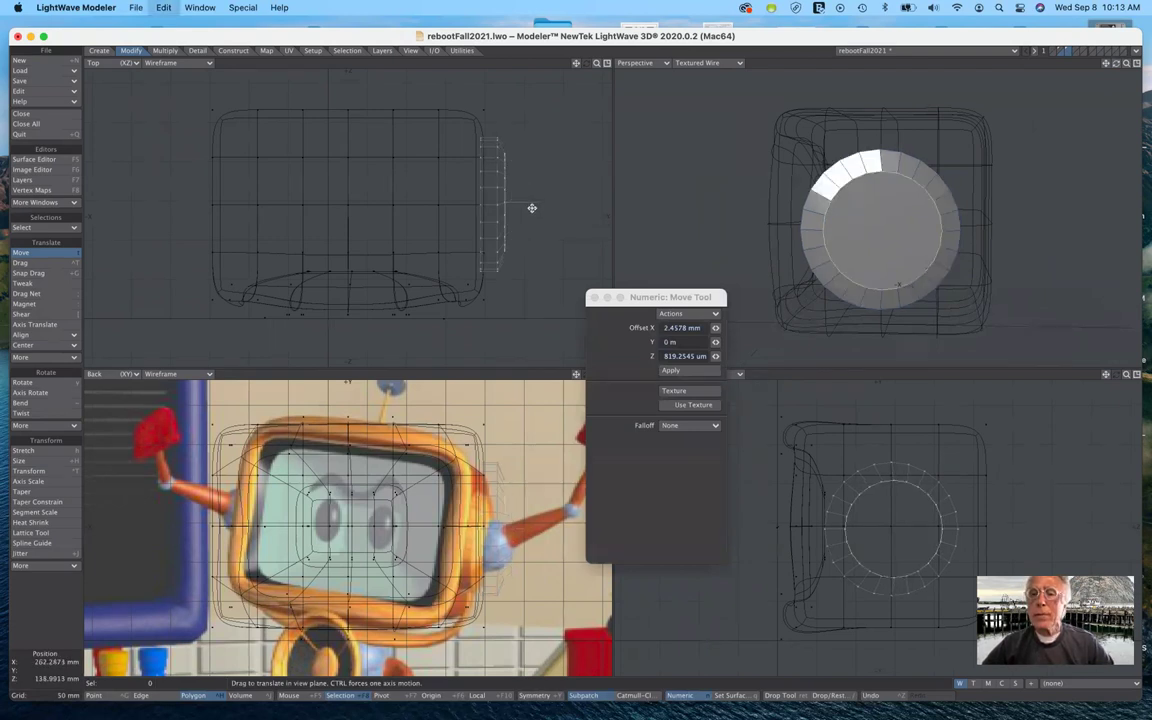
{"action": "key", "text": "super+z"}
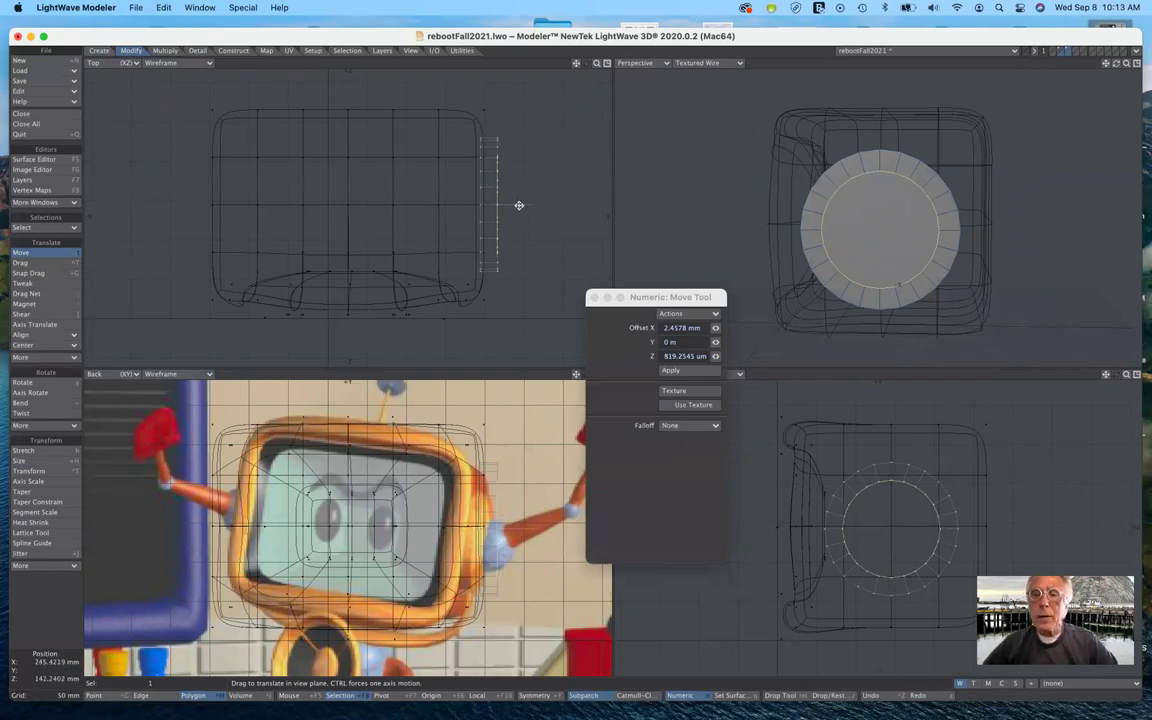
{"action": "key", "text": "space"}
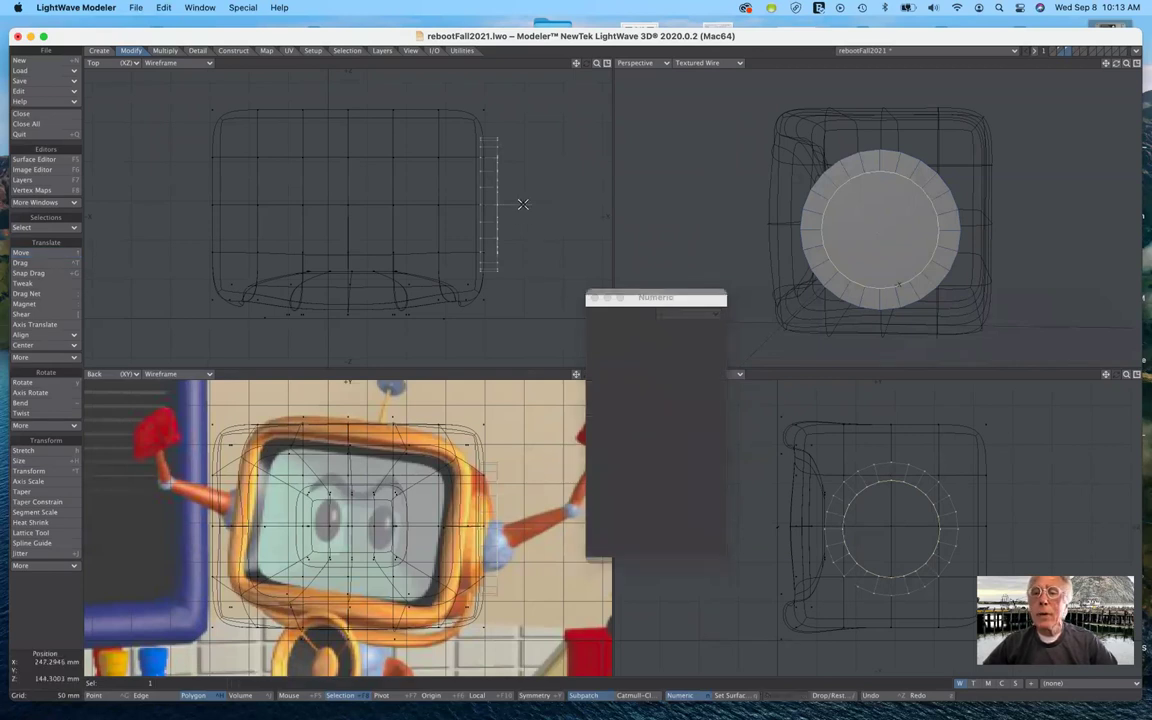
{"action": "key", "text": "n"}
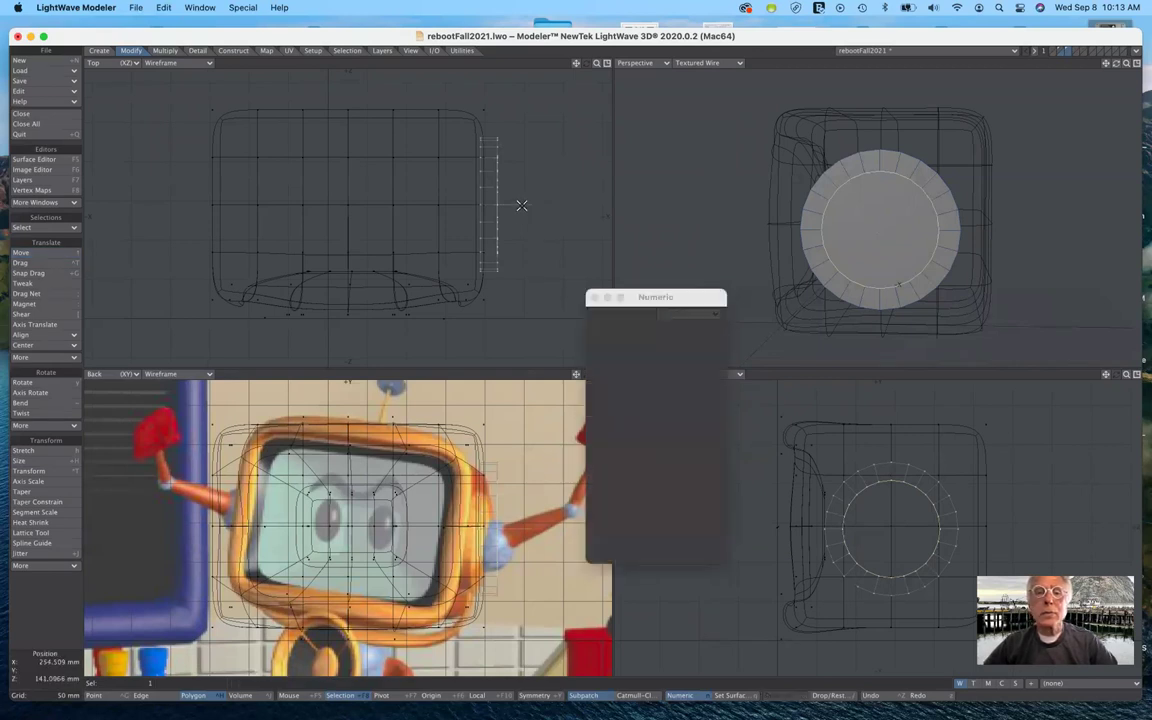
{"action": "key", "text": "n"}
{"action": "key", "text": "n"}
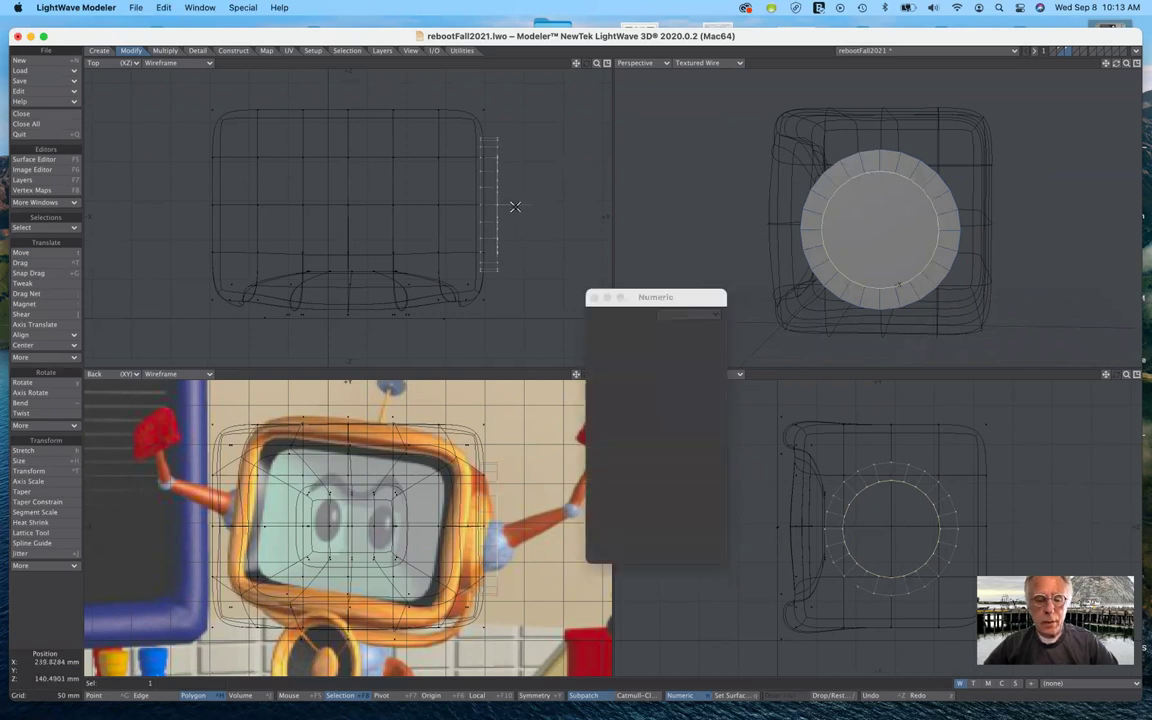
Move the disc's inset outer face outward about 16 mm along X to form the tapered rim, and deselect it.
{"action": "key", "text": "t"}
{"action": "left_click_drag", "start_coordinate": [515, 207], "coordinate": [545, 206]}
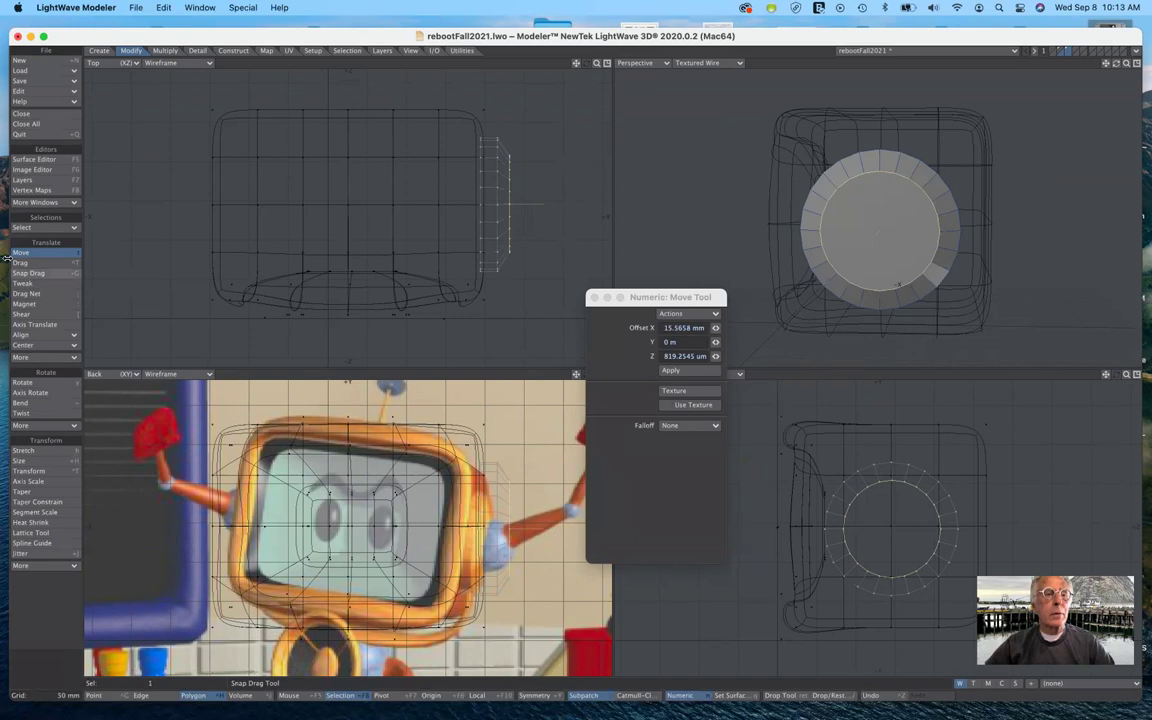
{"action": "left_click", "coordinate": [47, 255]}
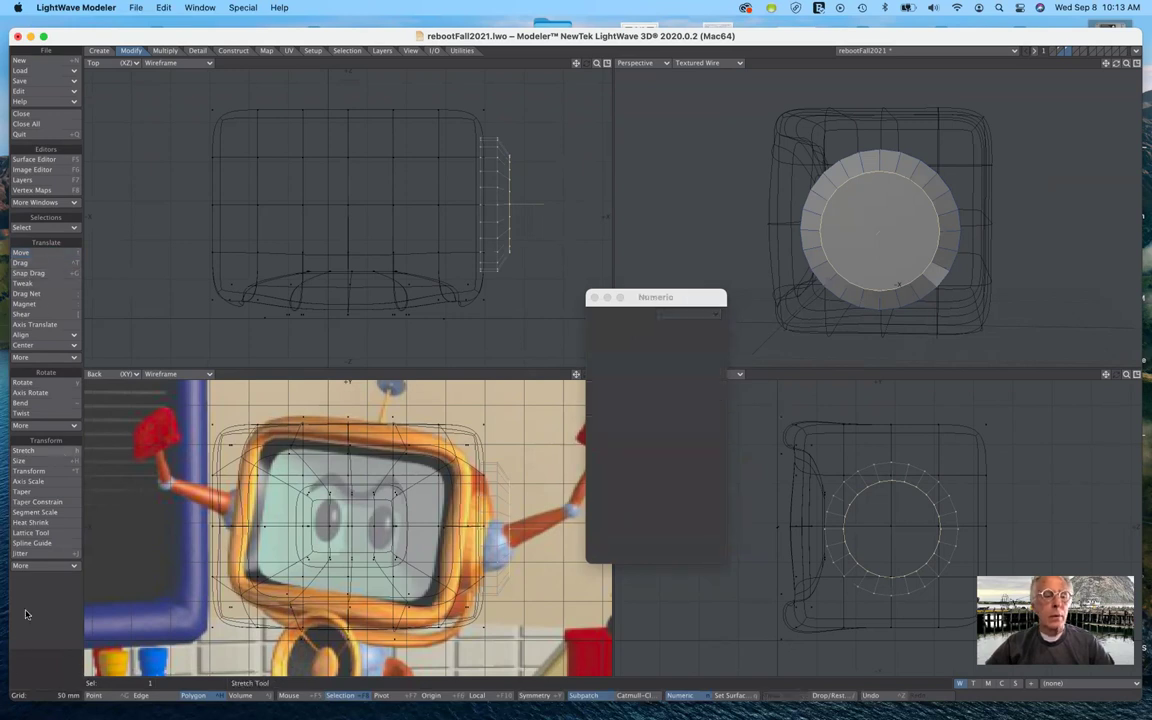
{"action": "left_click", "coordinate": [45, 677]}
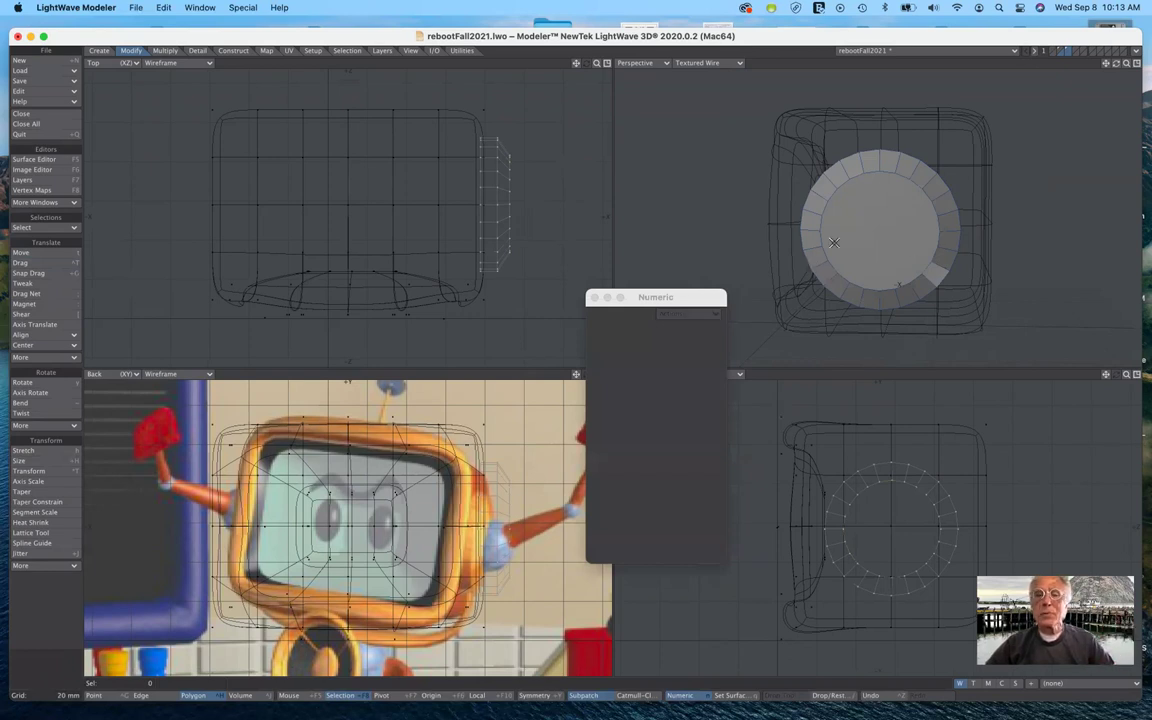
Assign the existing gold surface to the disc with Make Default turned off.
{"action": "left_click_drag", "start_coordinate": [706, 300], "coordinate": [705, 211]}
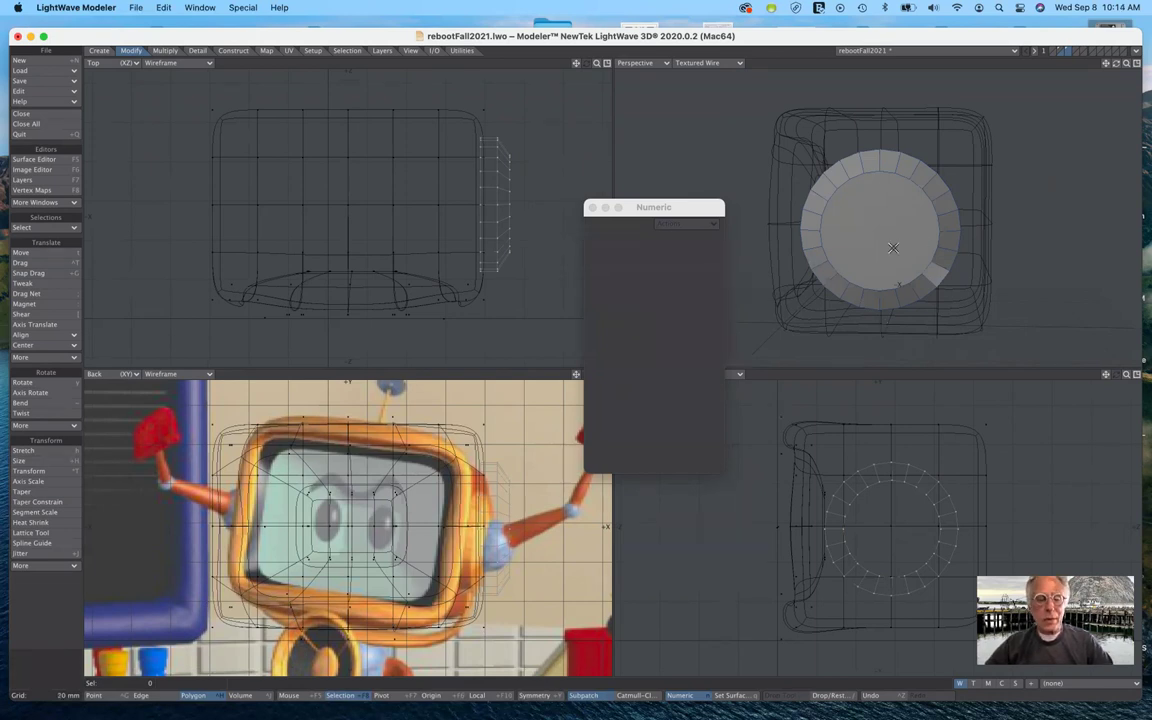
{"action": "key", "text": "q"}
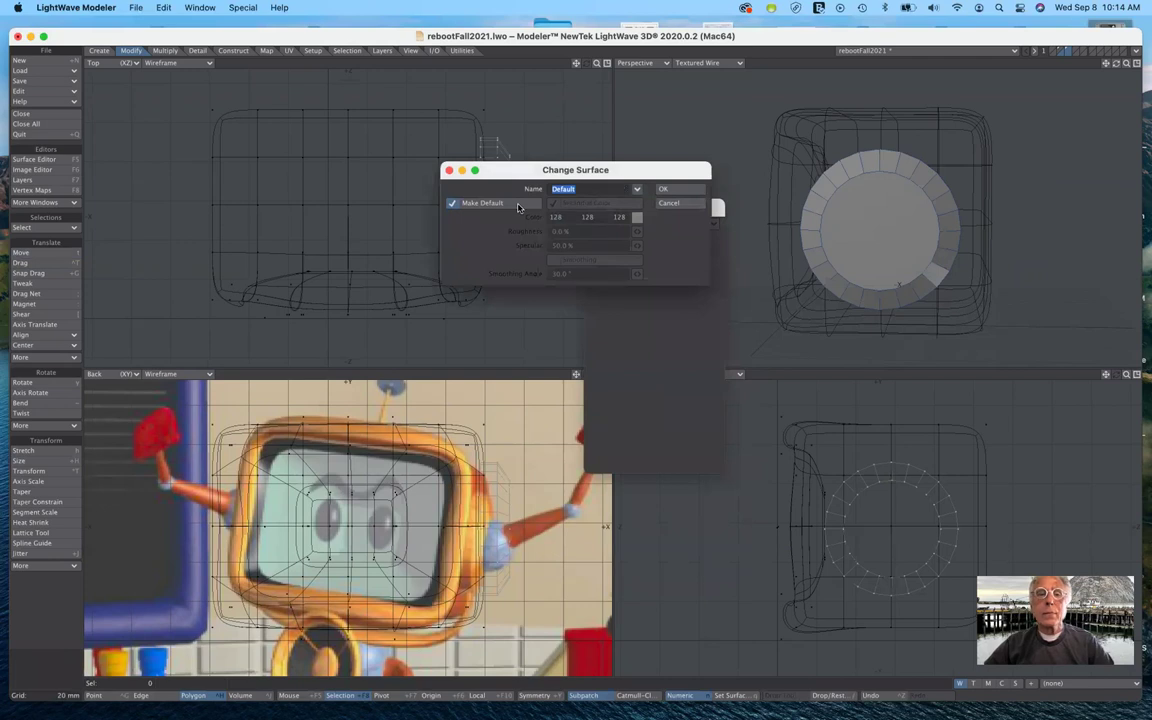
{"action": "left_click", "coordinate": [452, 205]}
{"action": "left_click", "coordinate": [635, 190]}
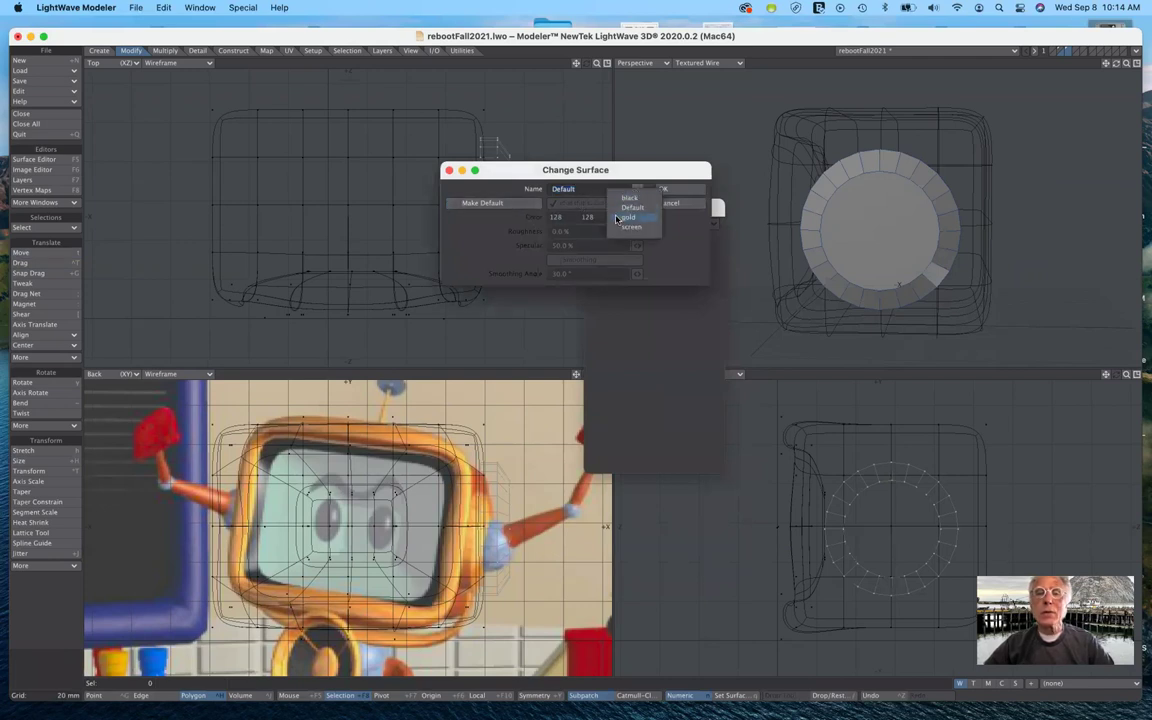
{"action": "left_click", "coordinate": [628, 218]}
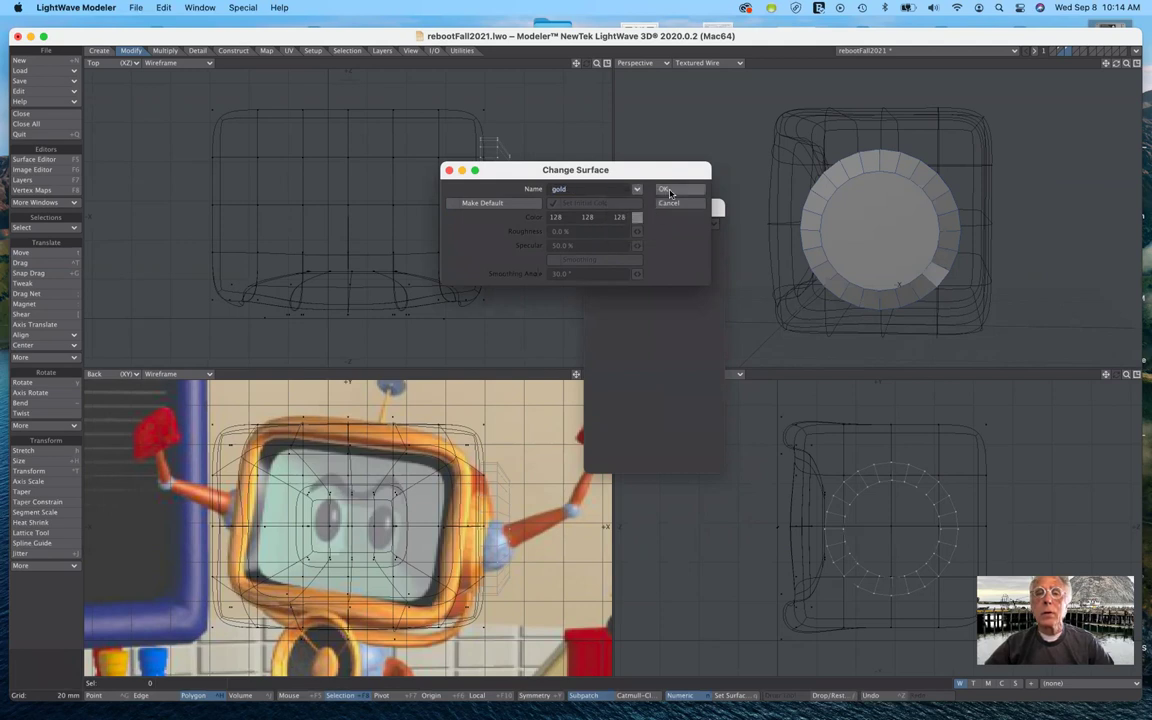
{"action": "left_click", "coordinate": [670, 190]}
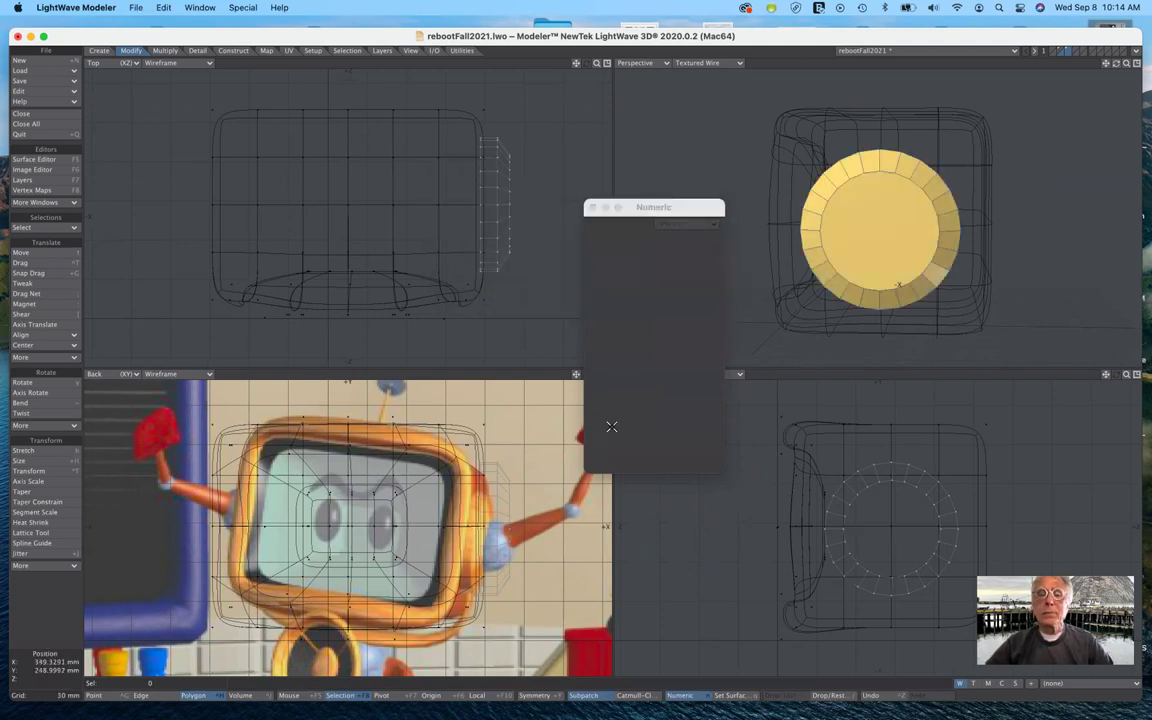
Switch to an empty layer and show the disc and head layers as background references.
{"action": "left_click_drag", "start_coordinate": [688, 210], "coordinate": [676, 420]}
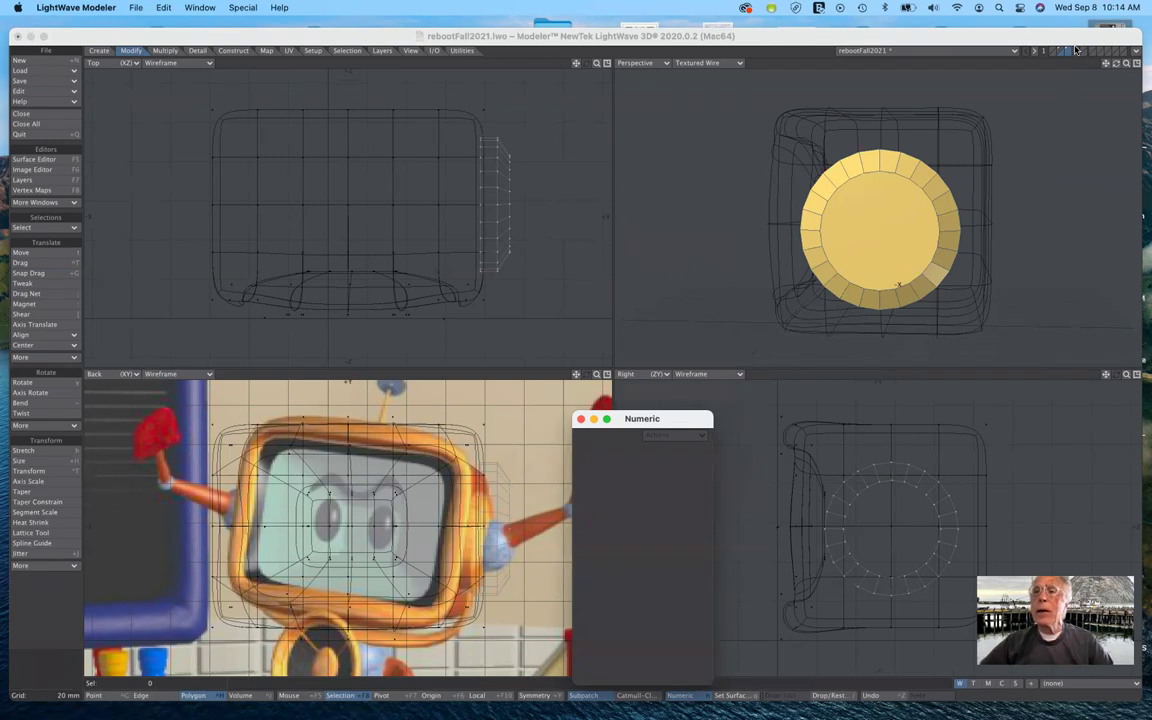
{"action": "left_click", "coordinate": [1074, 51]}
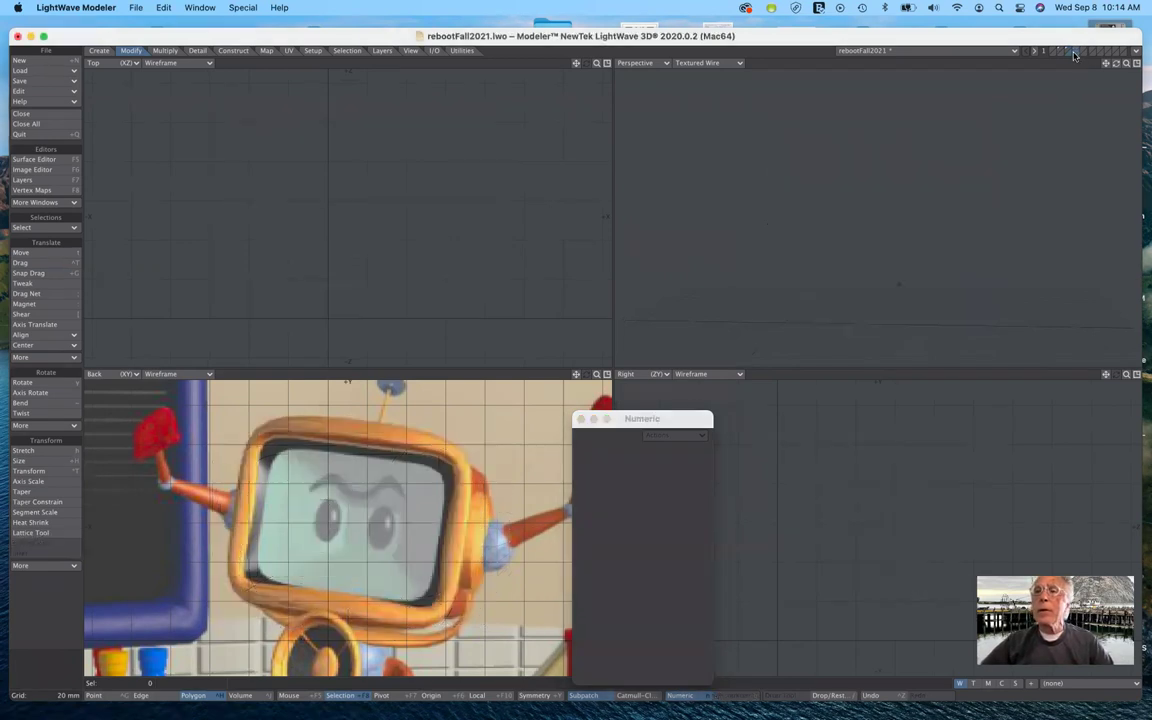
{"action": "left_click", "coordinate": [1068, 56]}
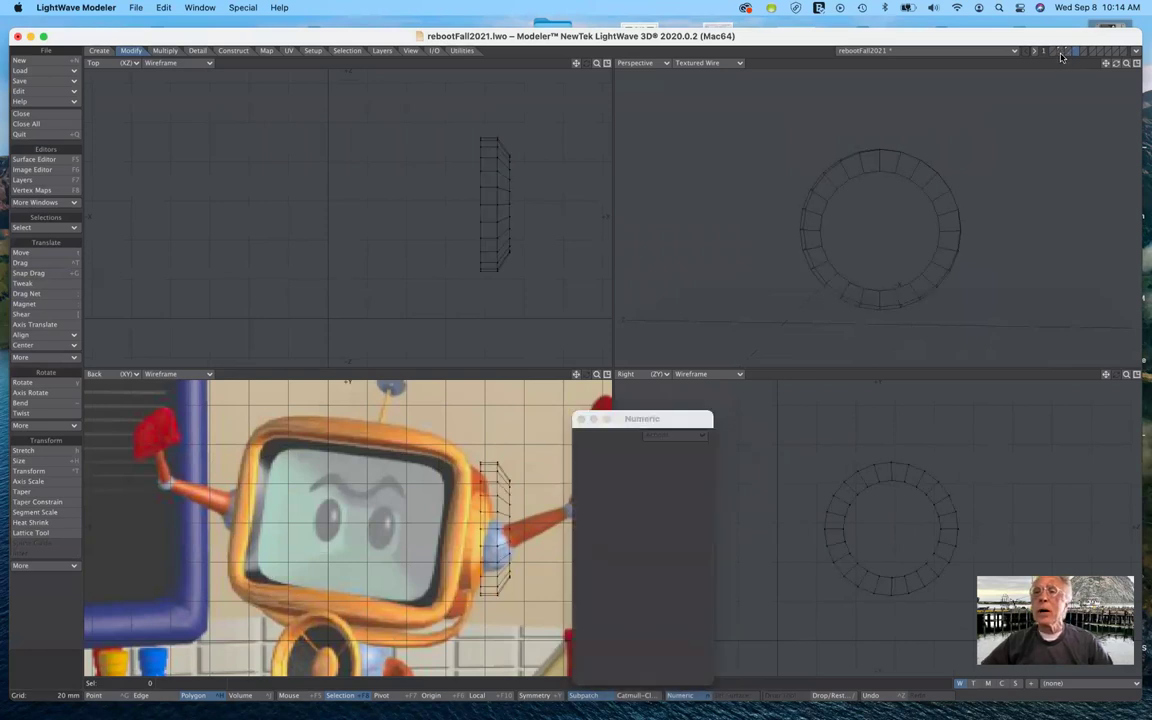
{"action": "left_click", "coordinate": [1062, 57]}
{"action": "left_click_drag", "start_coordinate": [1116, 63], "coordinate": [1029, 165]}
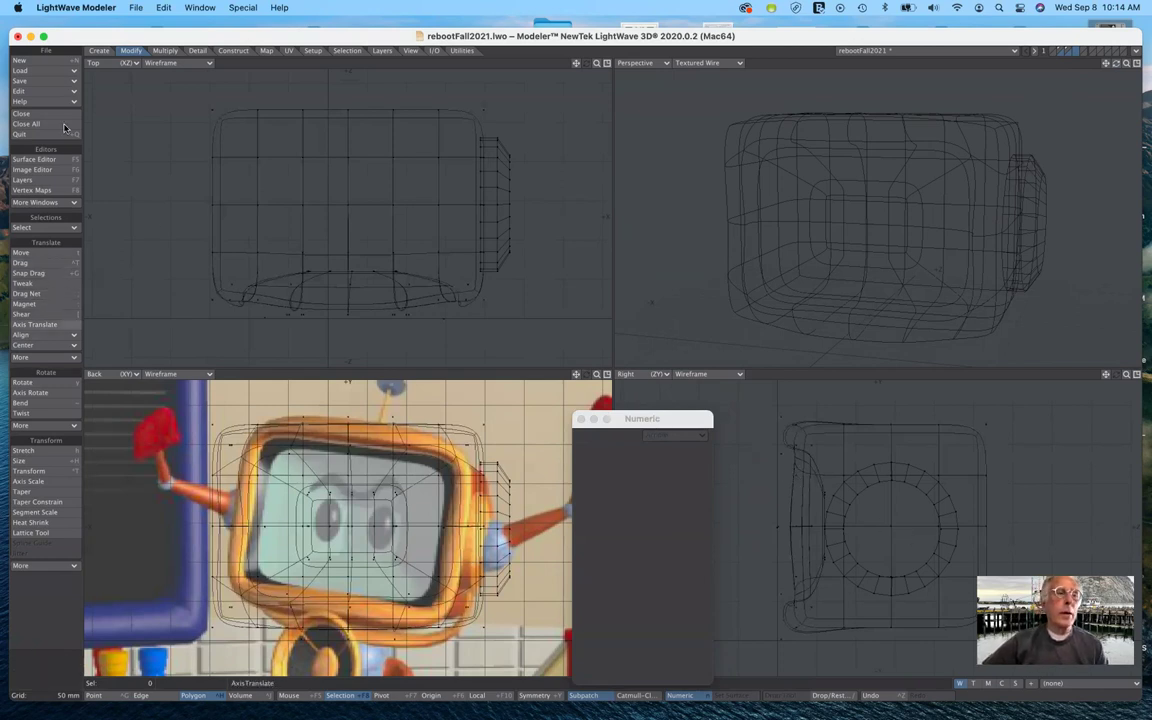
Create a ball about 35 mm in radius and centre it just outside the disc's outer face, at about X 241 mm.
{"action": "left_click", "coordinate": [99, 51]}
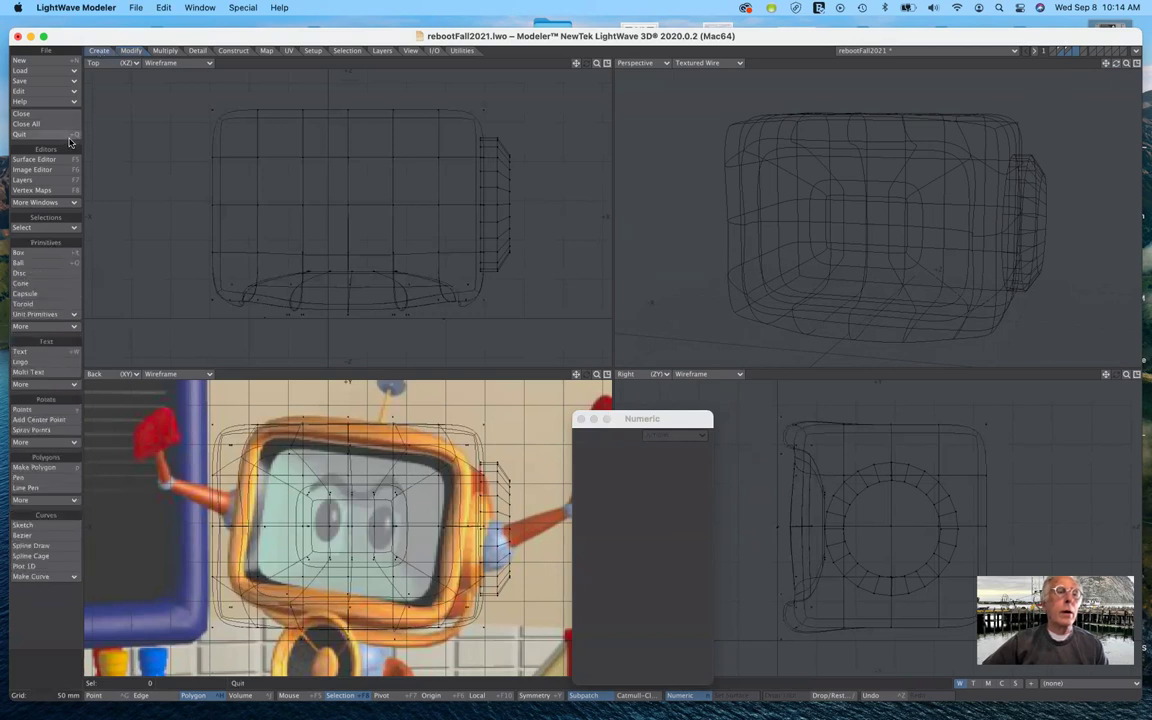
{"action": "left_click", "coordinate": [54, 263]}
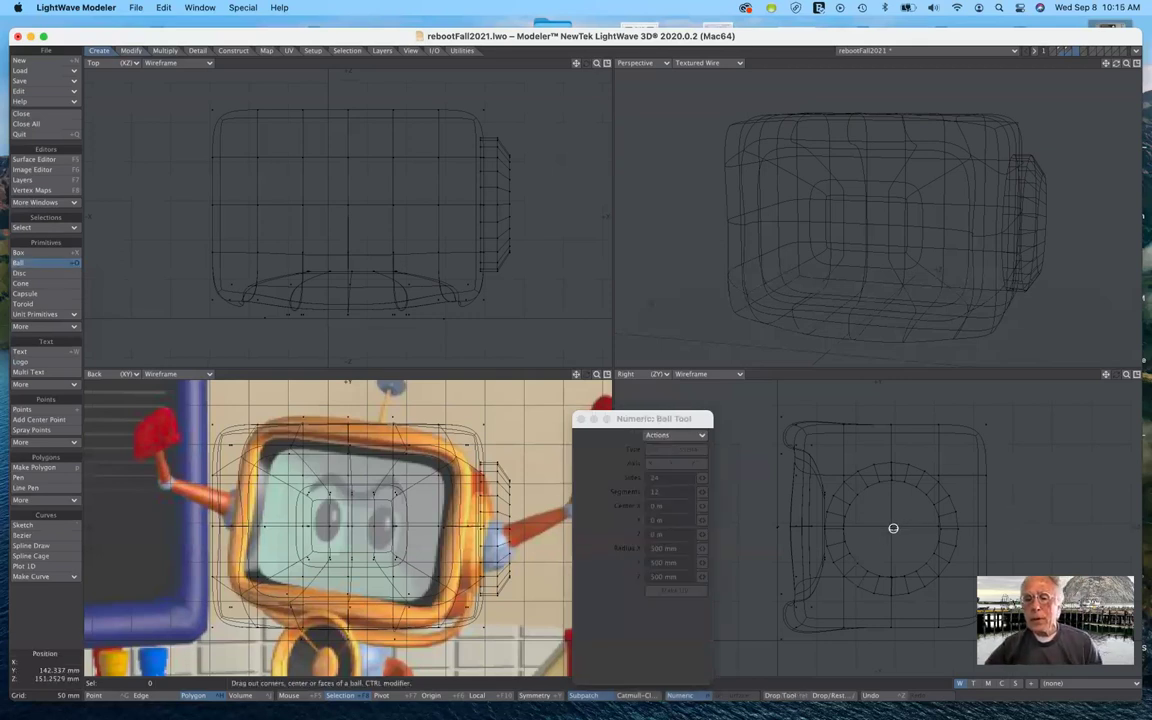
{"action": "left_click_drag", "start_coordinate": [892, 524], "coordinate": [920, 554]}
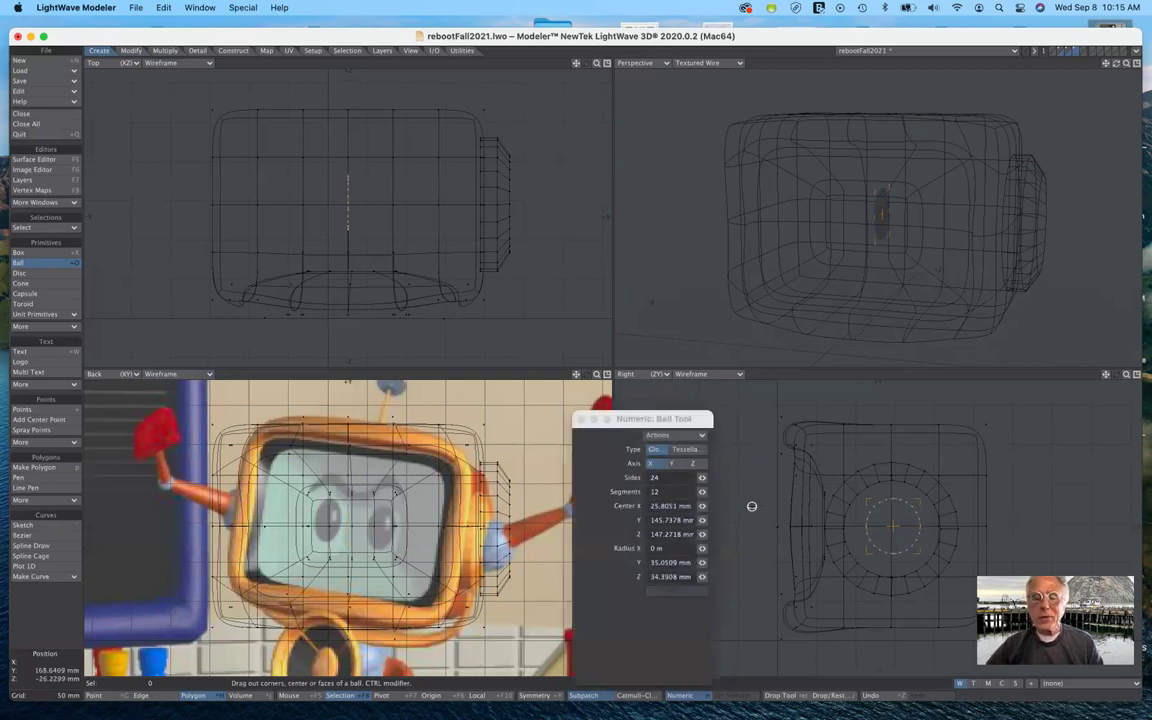
{"action": "left_click_drag", "start_coordinate": [349, 203], "coordinate": [518, 200]}
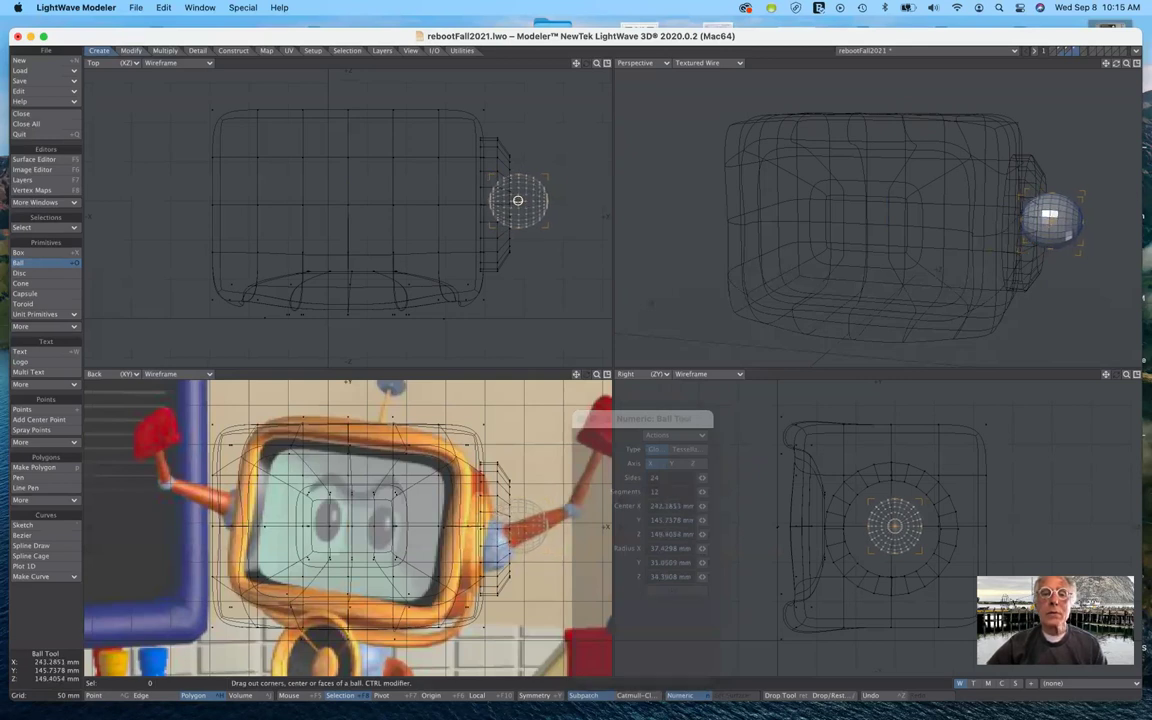
{"action": "left_click_drag", "start_coordinate": [518, 200], "coordinate": [519, 200]}
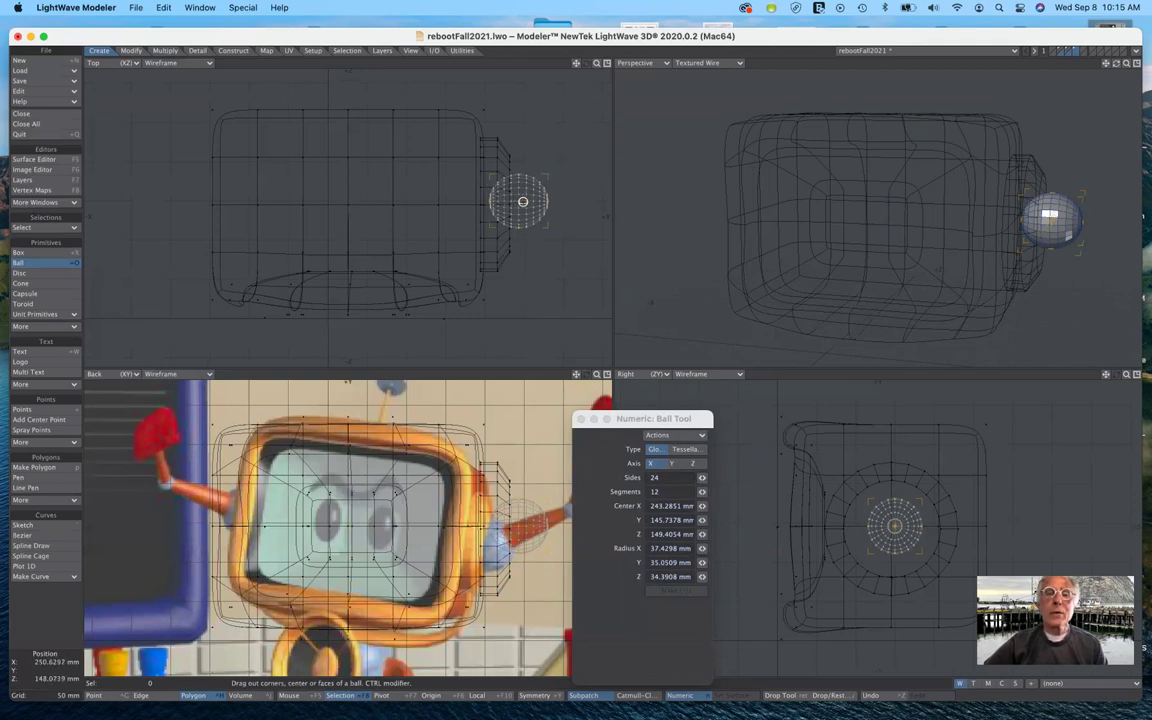
{"action": "left_click_drag", "start_coordinate": [521, 200], "coordinate": [516, 198]}
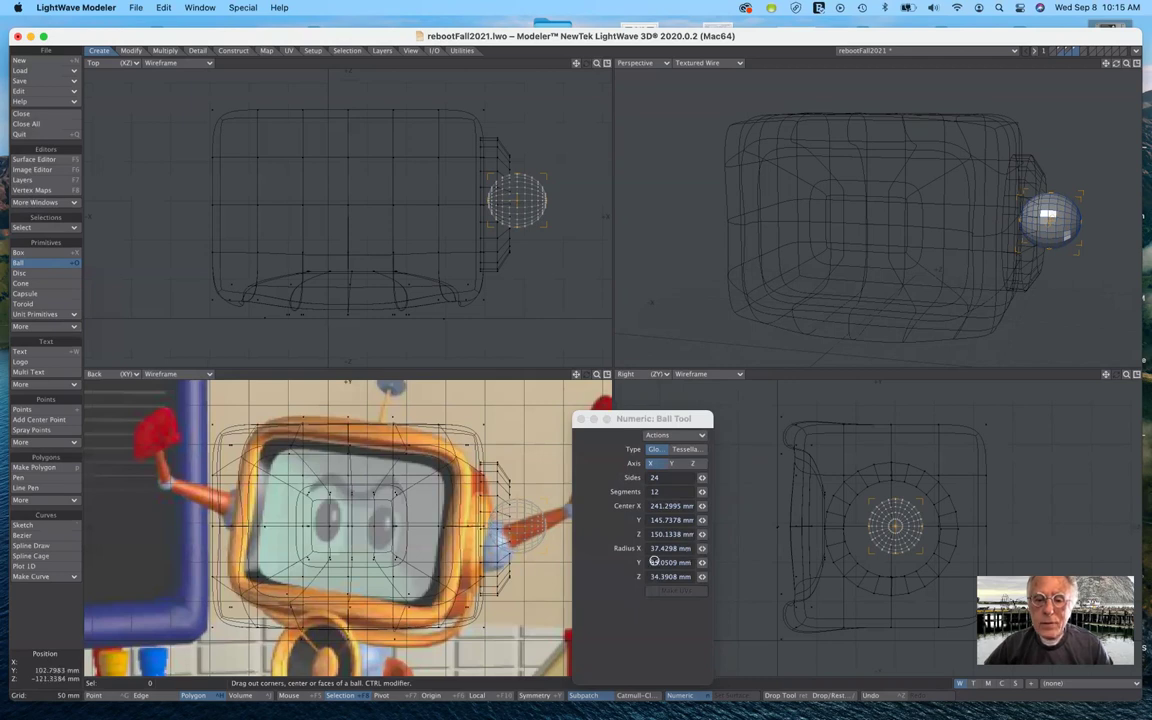
Set the ball's X, Y and Z radii to 38 mm and centre it on the disc at about Y 145 mm, Z 144 mm.
{"action": "left_click", "coordinate": [654, 548]}
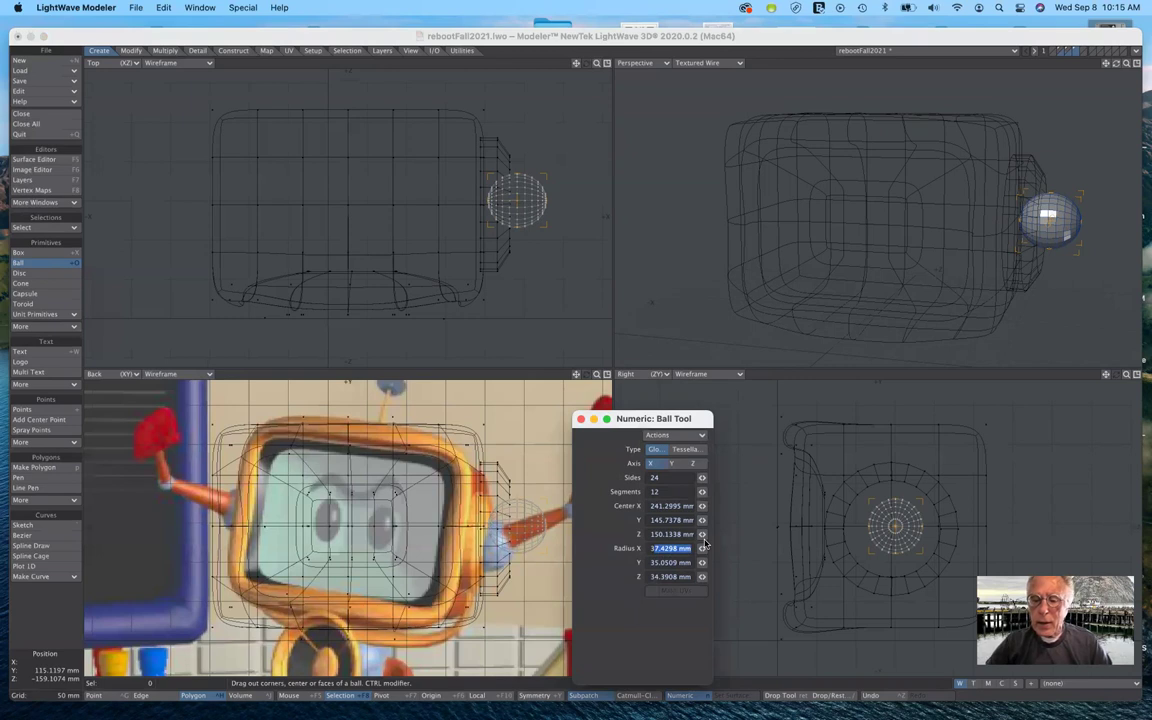
{"action": "key", "text": "BackSpace"}
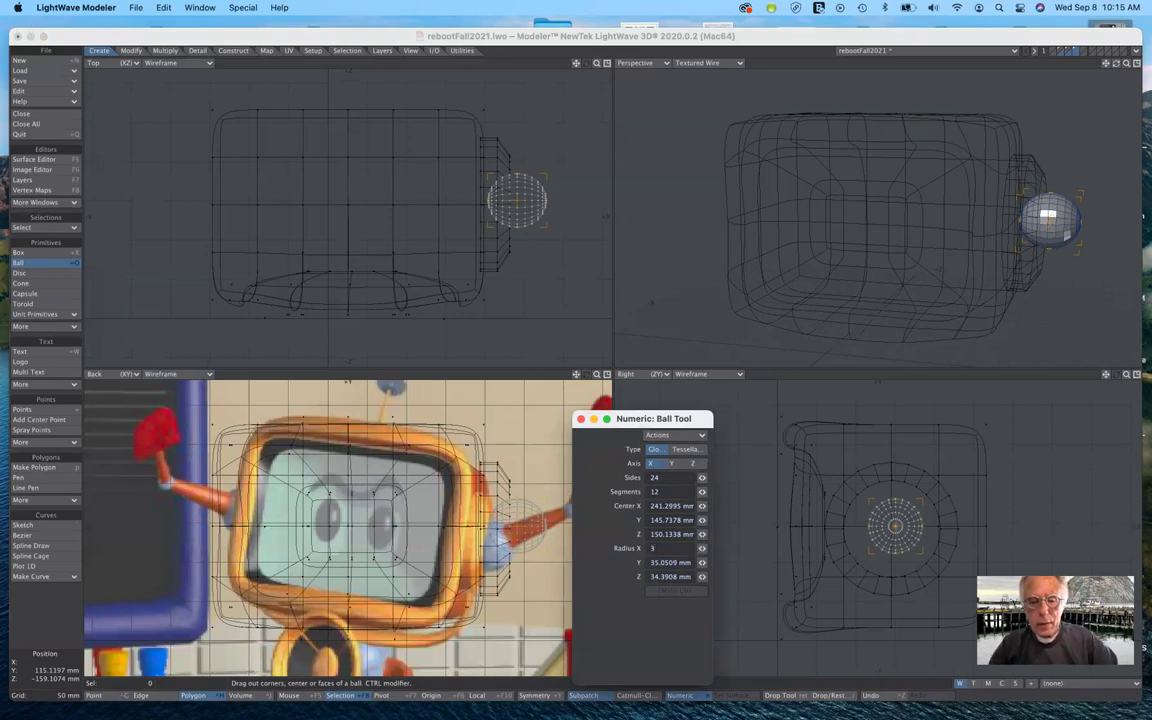
{"action": "type", "text": "38mm"}
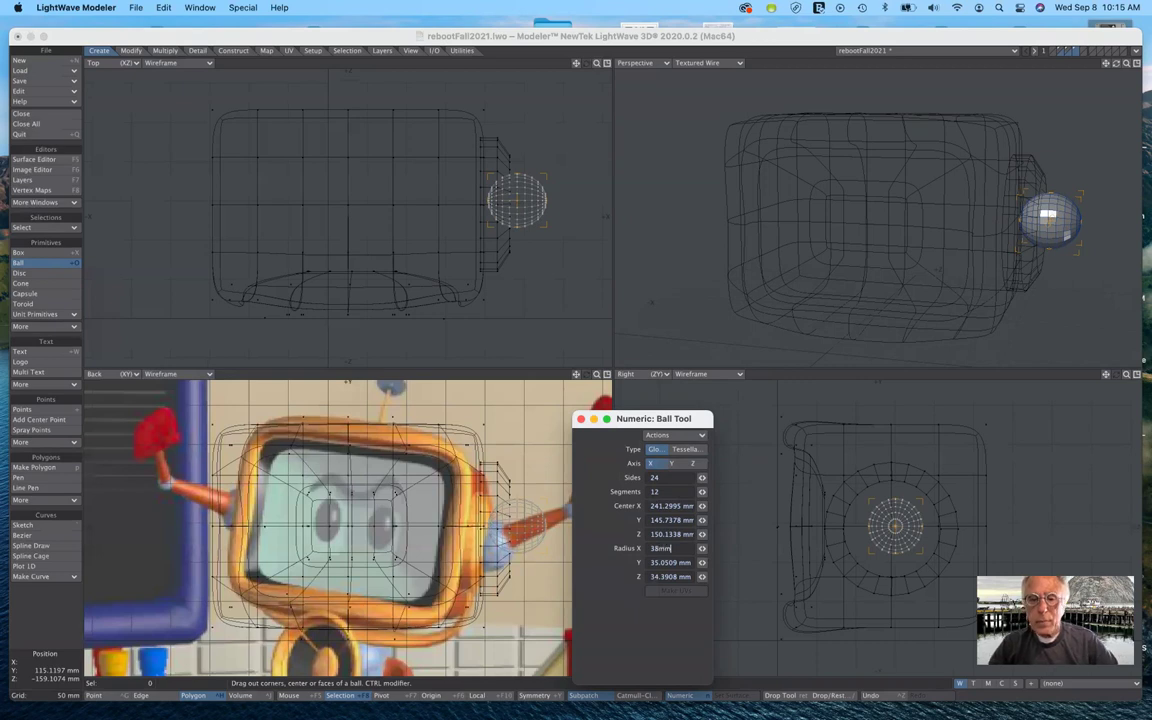
{"action": "key", "text": "Tab"}
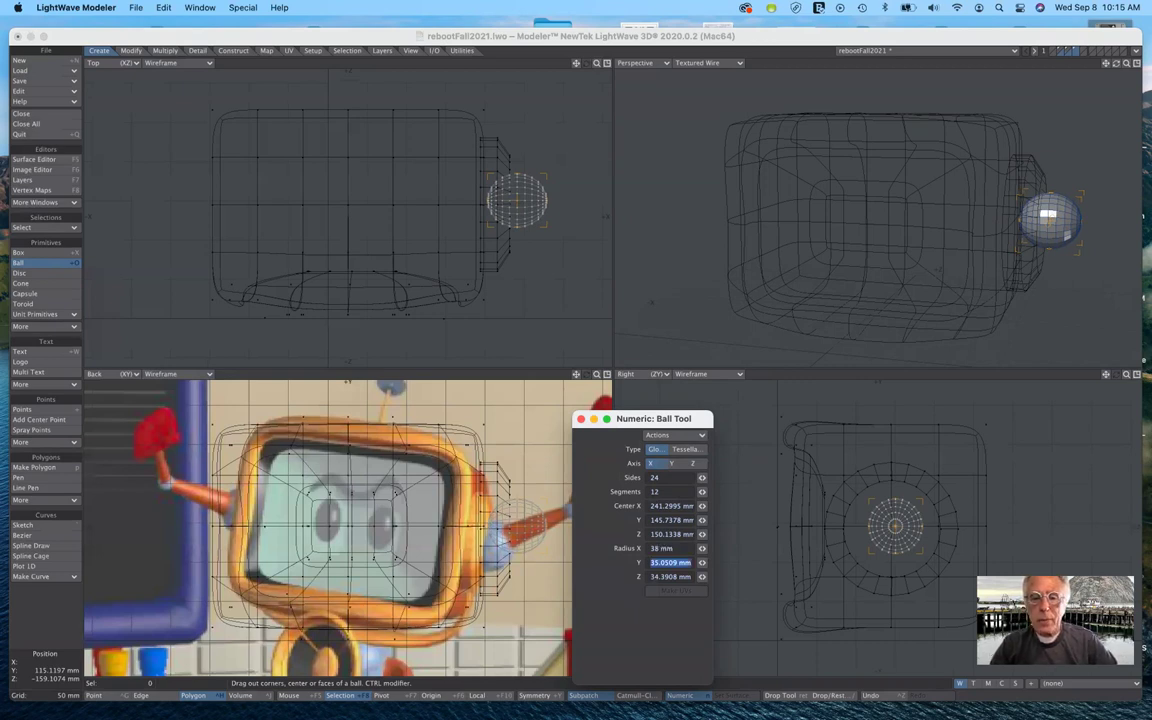
{"action": "type", "text": "38mm"}
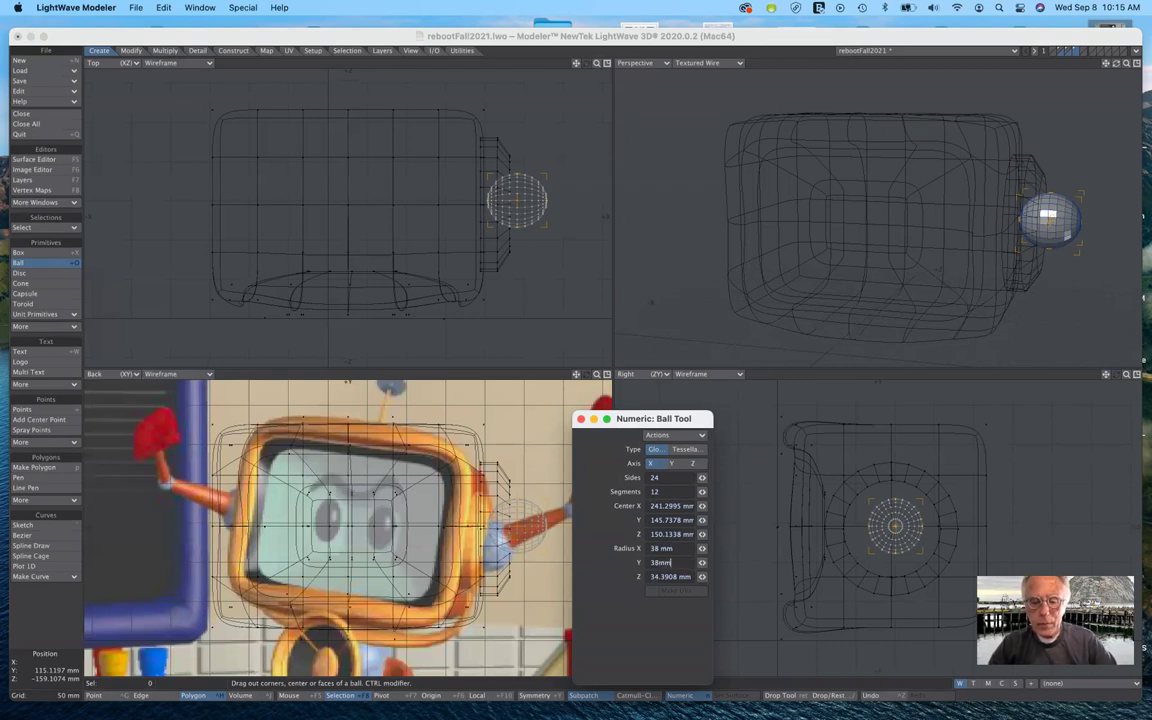
{"action": "key", "text": "Tab"}
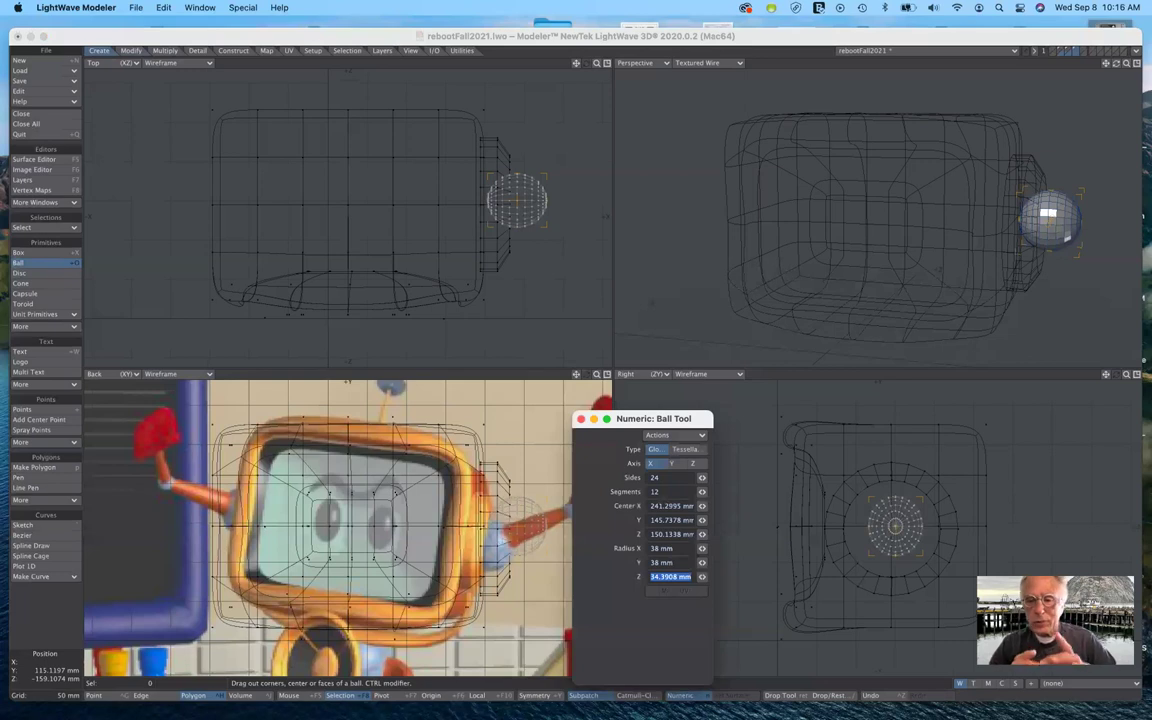
{"action": "type", "text": "3"}
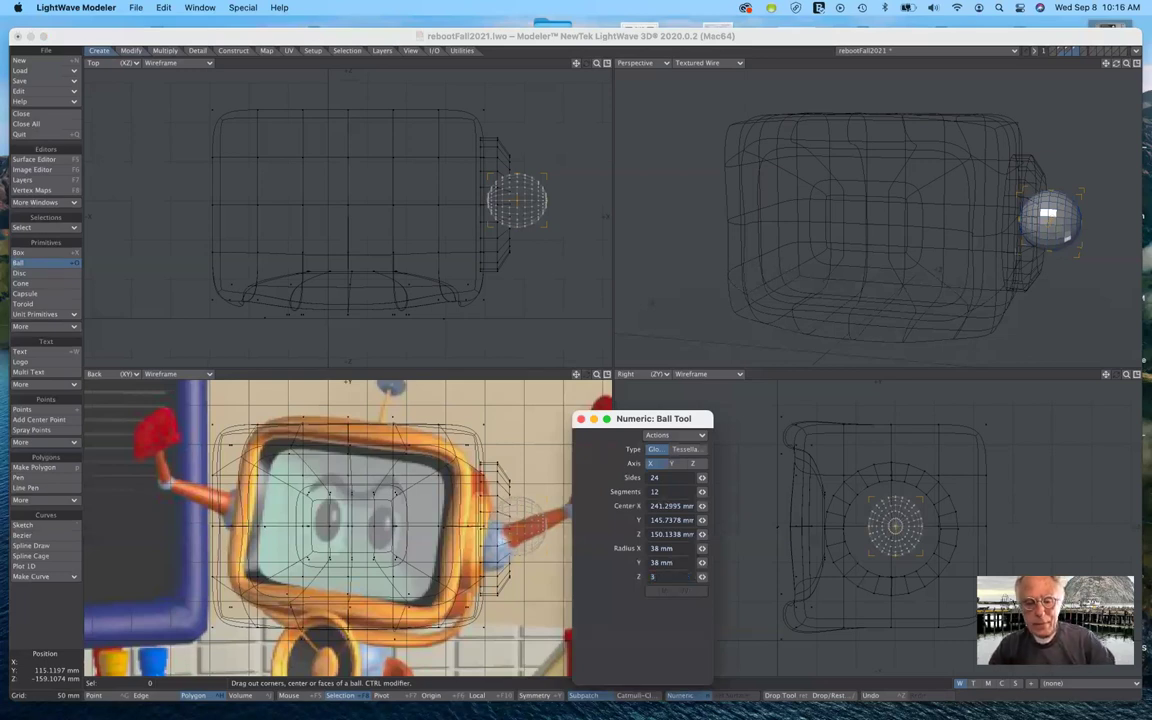
{"action": "type", "text": "8 mm"}
{"action": "key", "text": "Tab"}
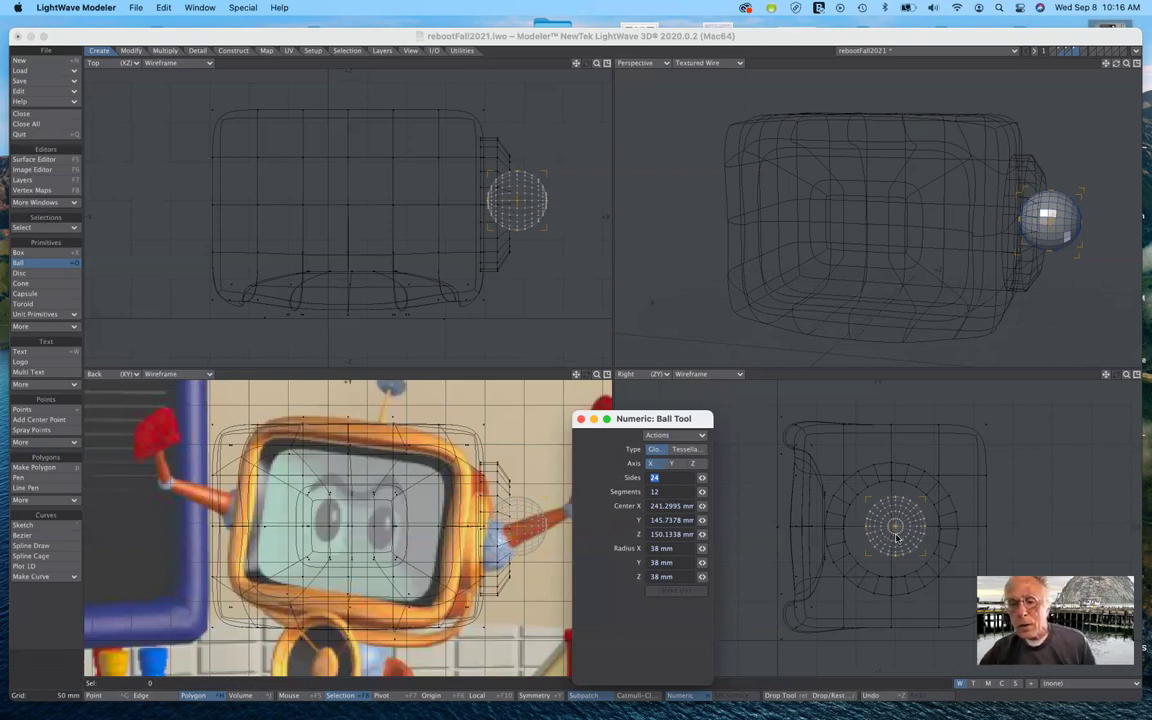
{"action": "left_click_drag", "start_coordinate": [895, 527], "coordinate": [889, 524]}
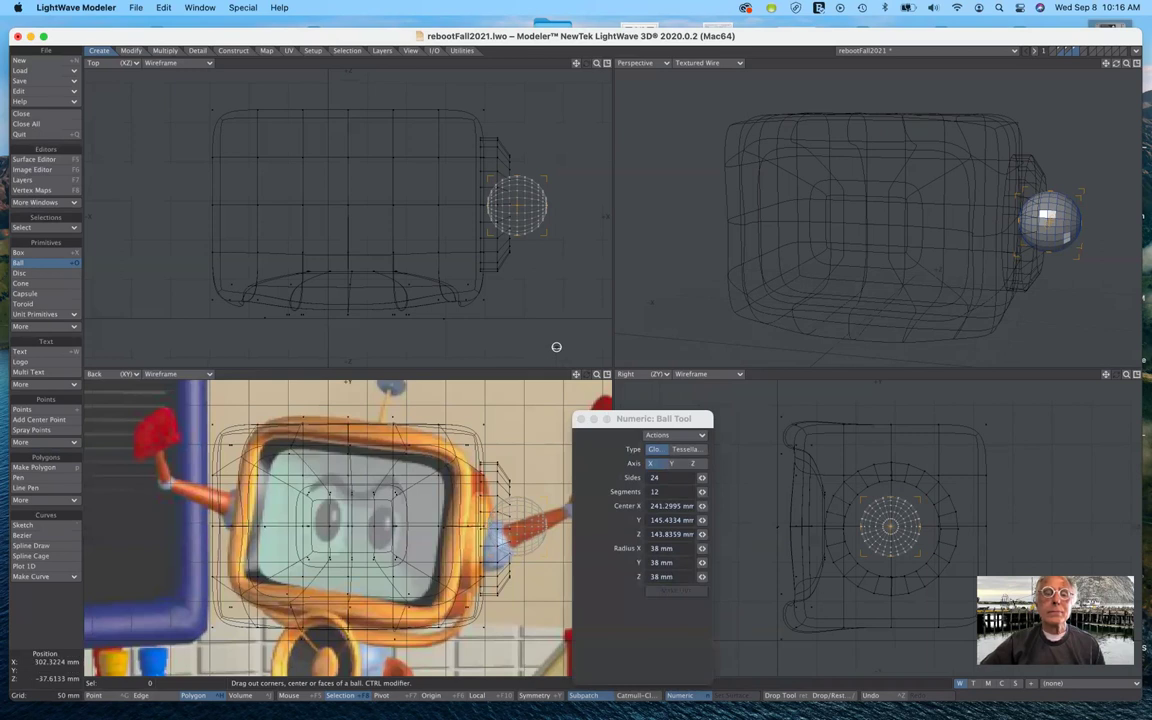
{"action": "left_click", "coordinate": [62, 265]}
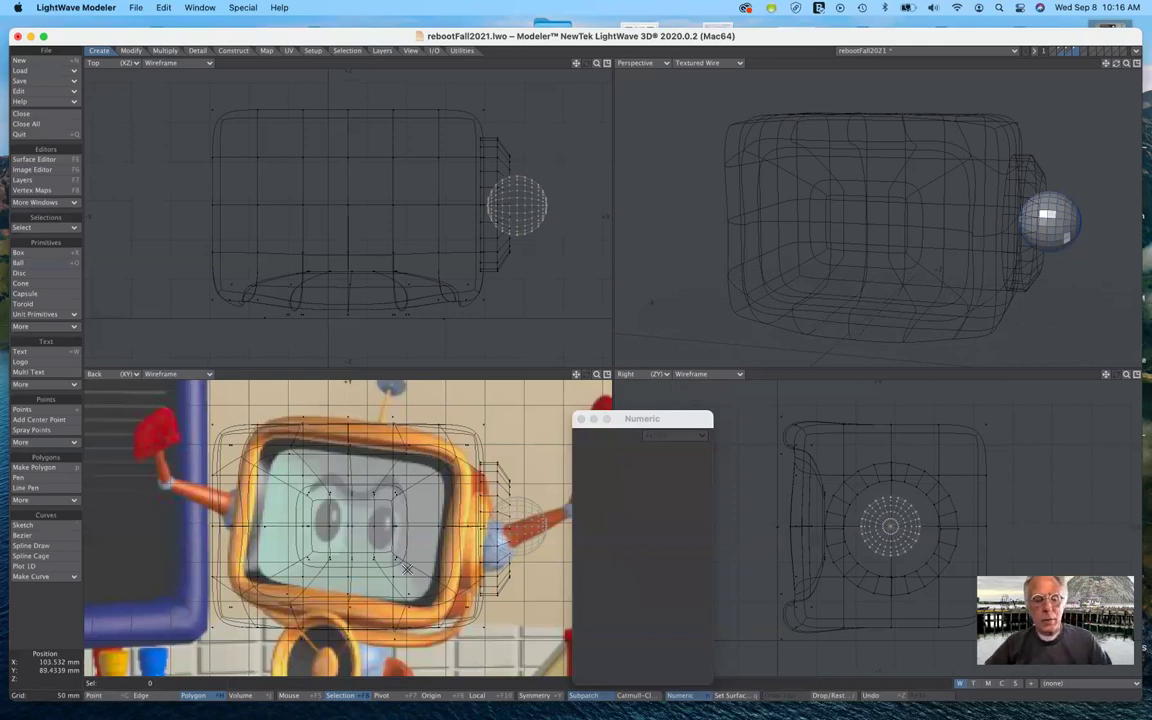
Assign a new surface named chrome to the ball and check it in the Surface Editor.
{"action": "key", "text": "q"}
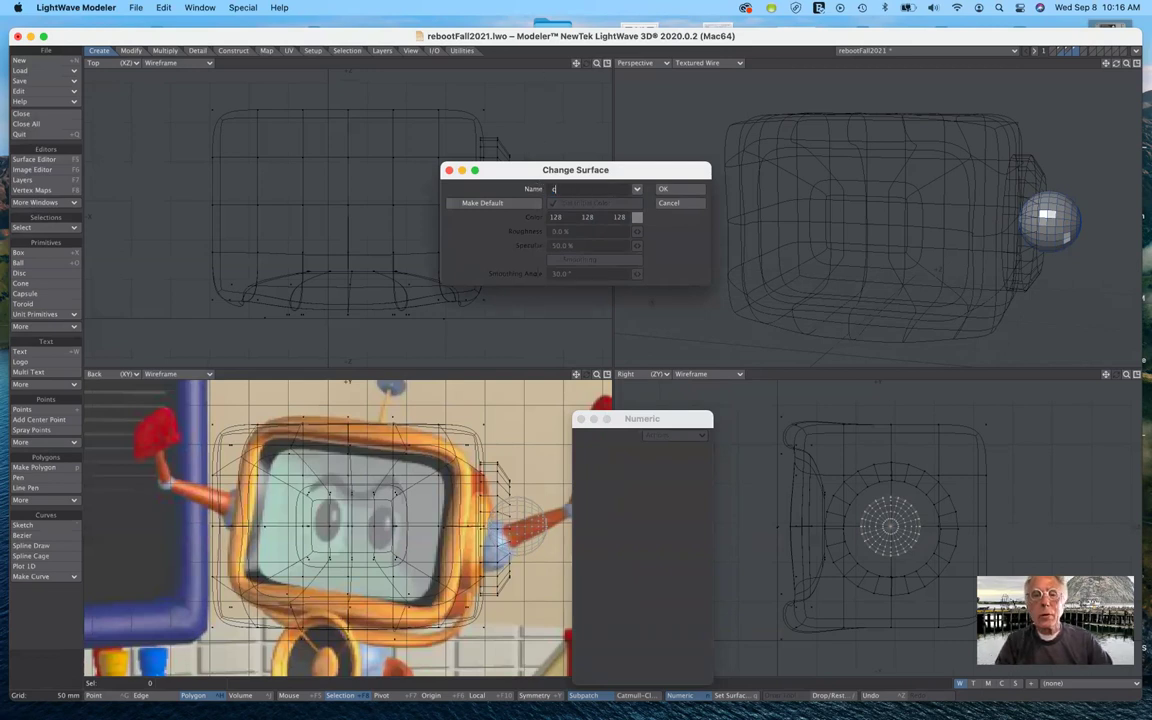
{"action": "type", "text": "chrome"}
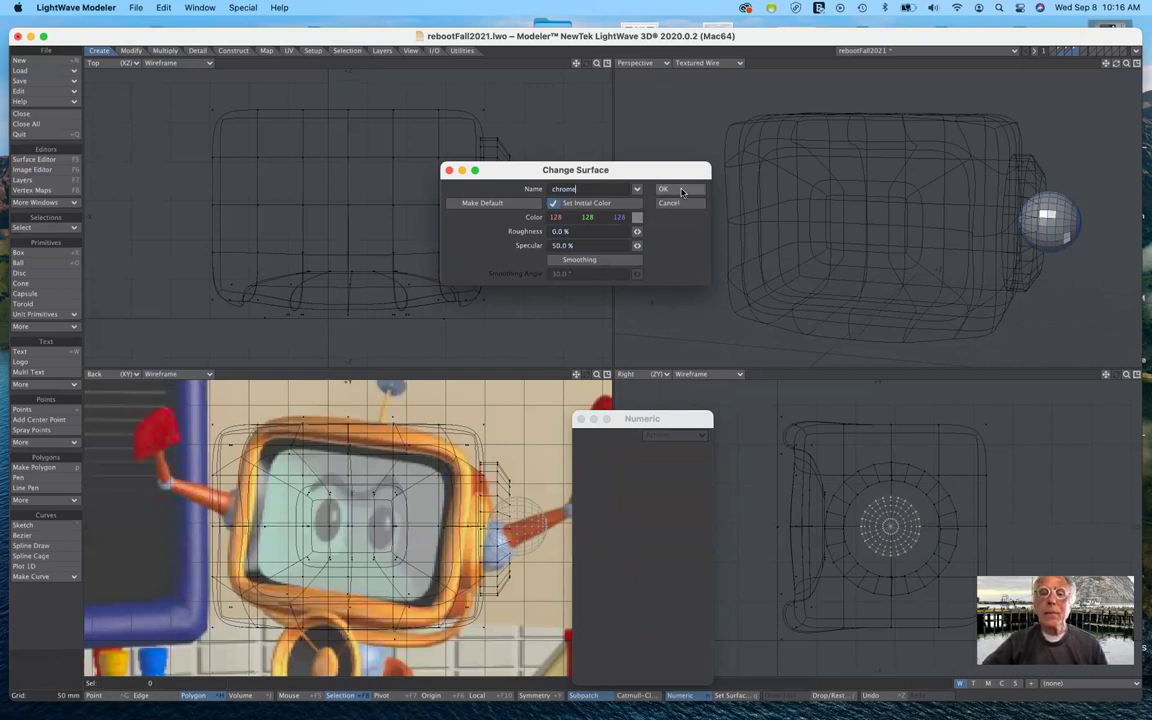
{"action": "left_click", "coordinate": [663, 190]}
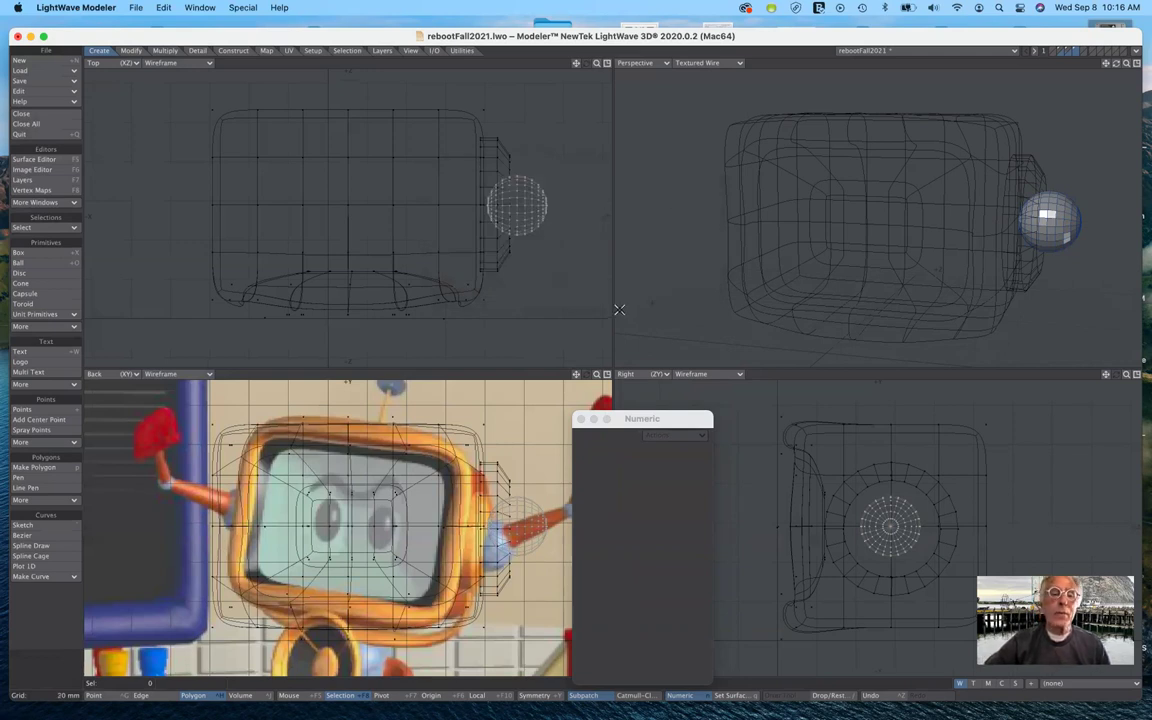
{"action": "left_click", "coordinate": [34, 159]}
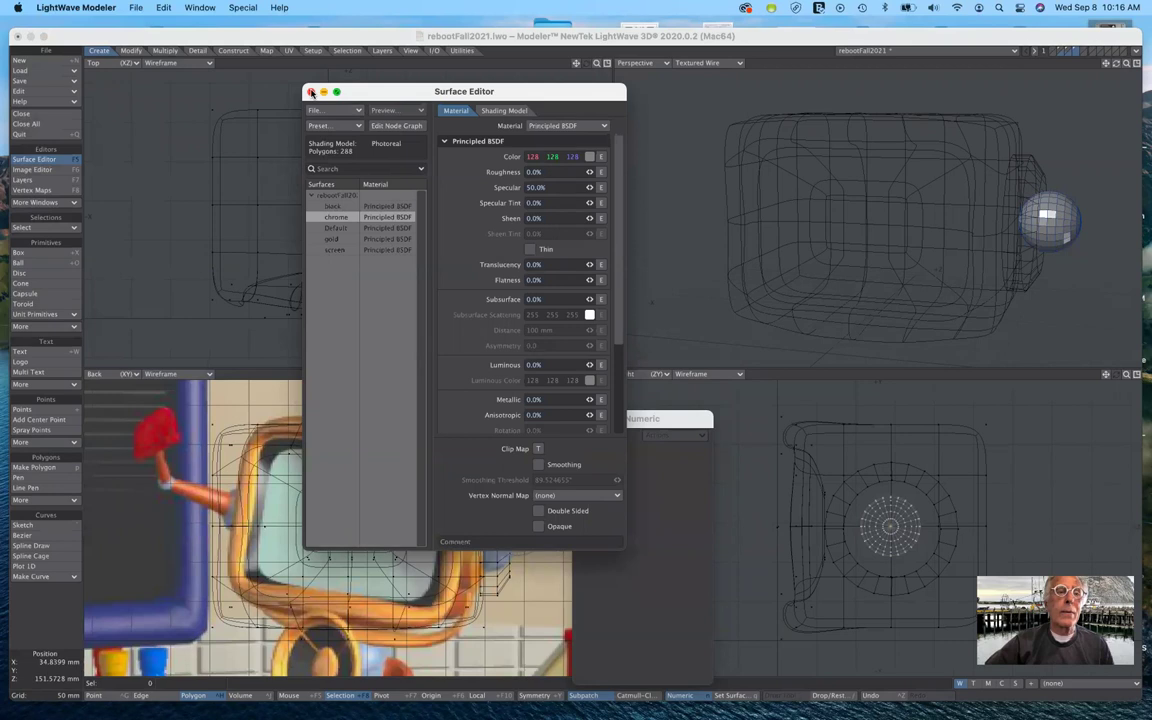
{"action": "left_click", "coordinate": [311, 92]}
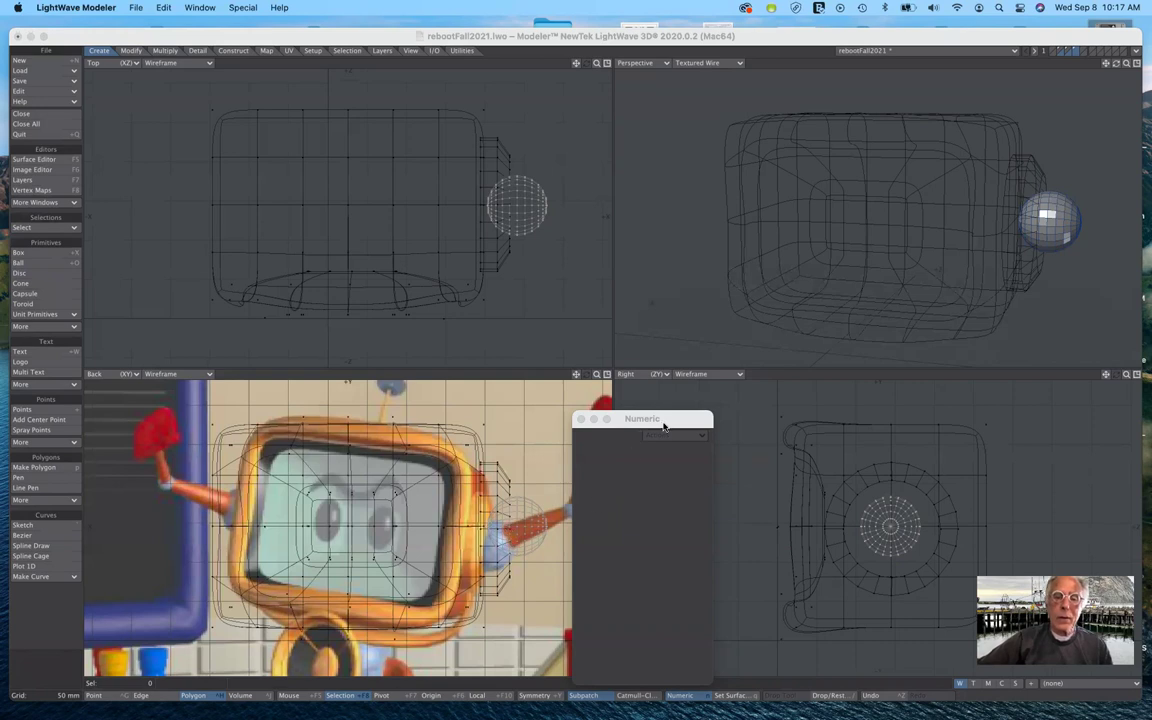
{"action": "left_click_drag", "start_coordinate": [687, 413], "coordinate": [729, 391]}
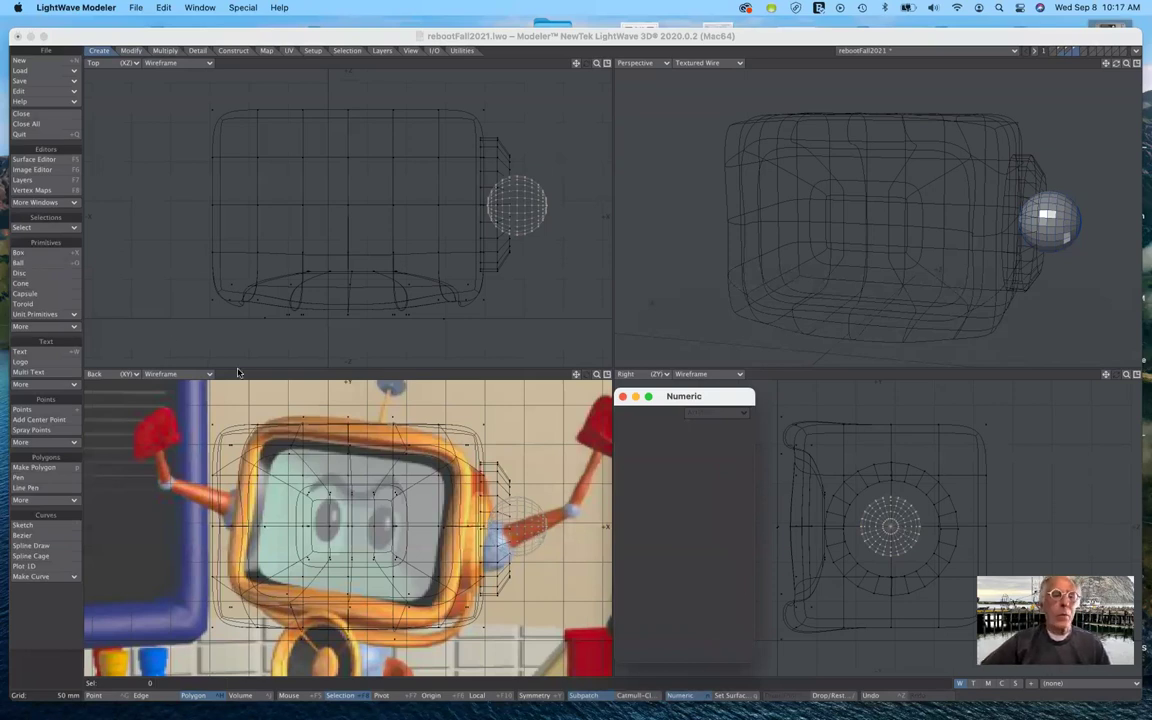
{"action": "left_click", "coordinate": [40, 273]}
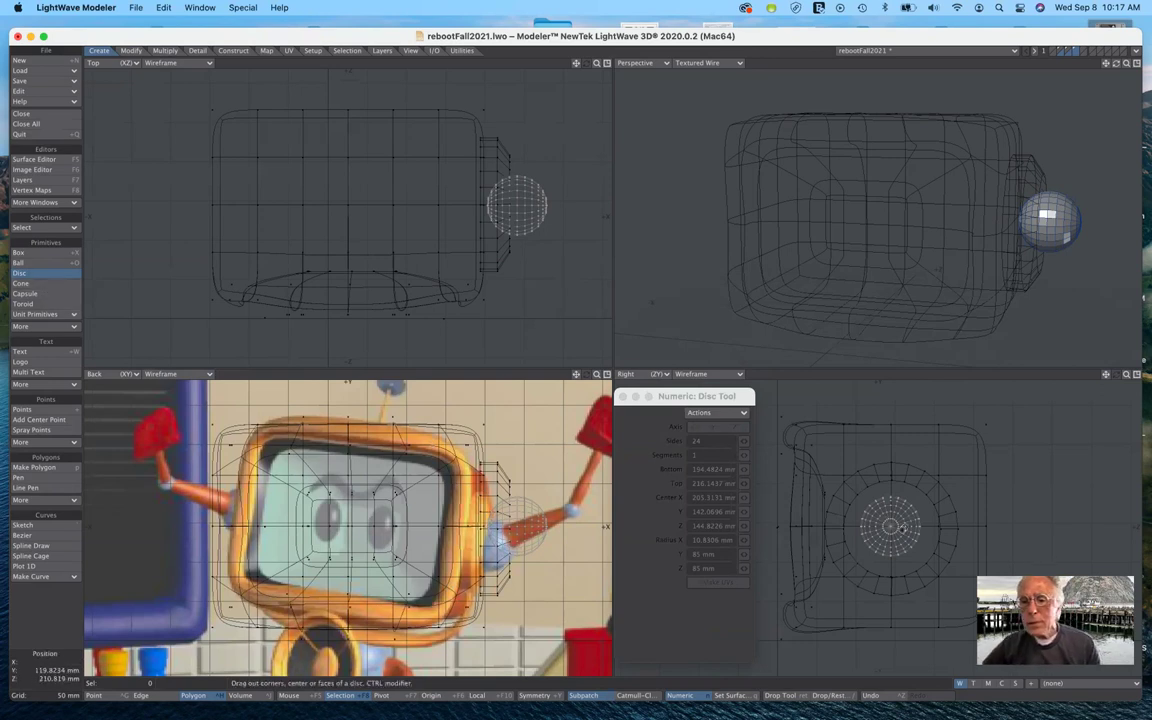
{"action": "left_click_drag", "start_coordinate": [890, 526], "coordinate": [905, 541]}
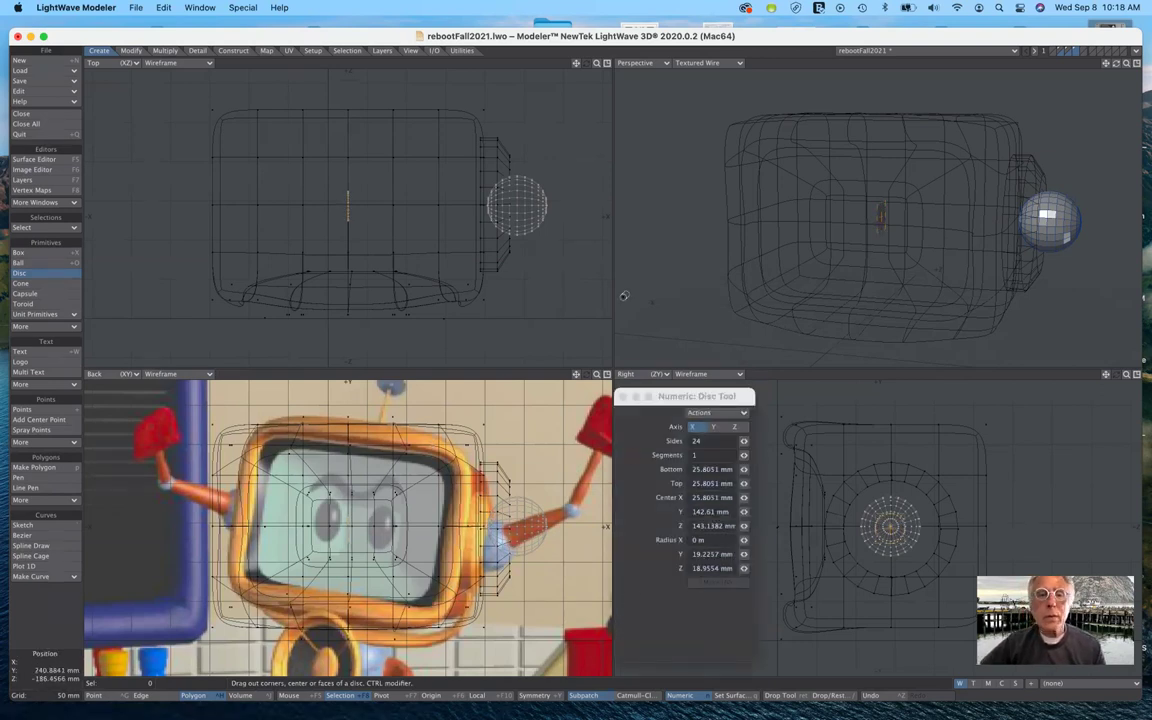
{"action": "left_click_drag", "start_coordinate": [347, 200], "coordinate": [598, 201]}
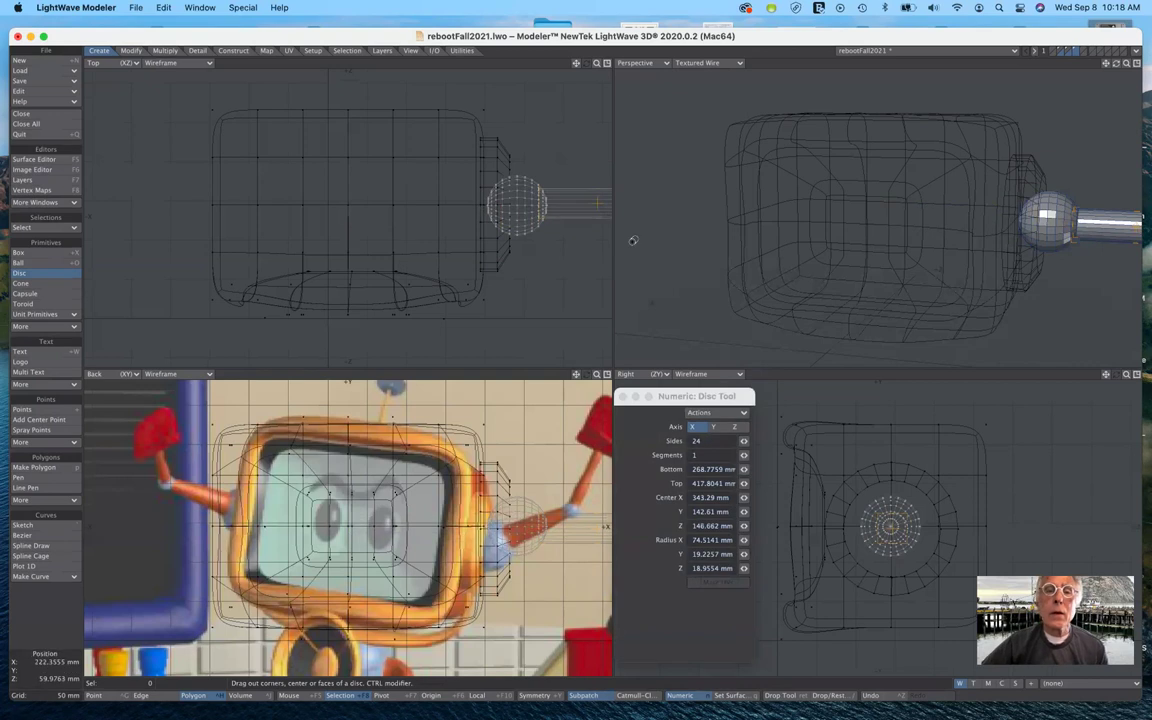
{"action": "left_click_drag", "start_coordinate": [597, 64], "coordinate": [717, 231]}
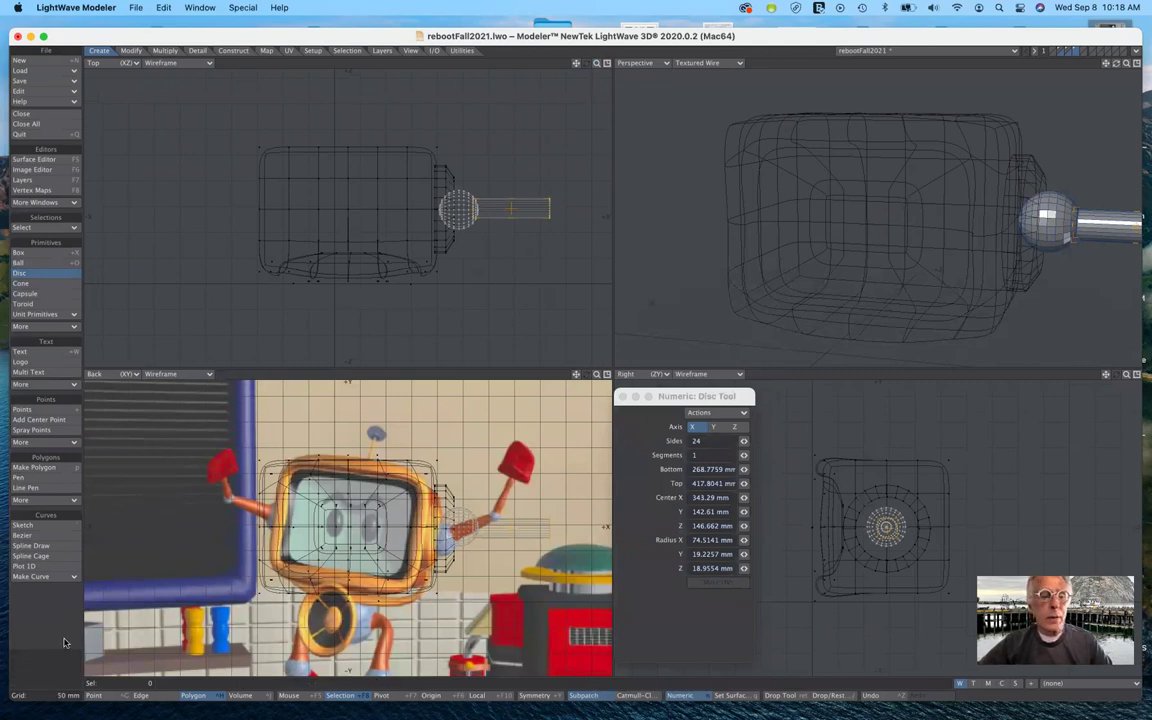
{"action": "left_click", "coordinate": [54, 667]}
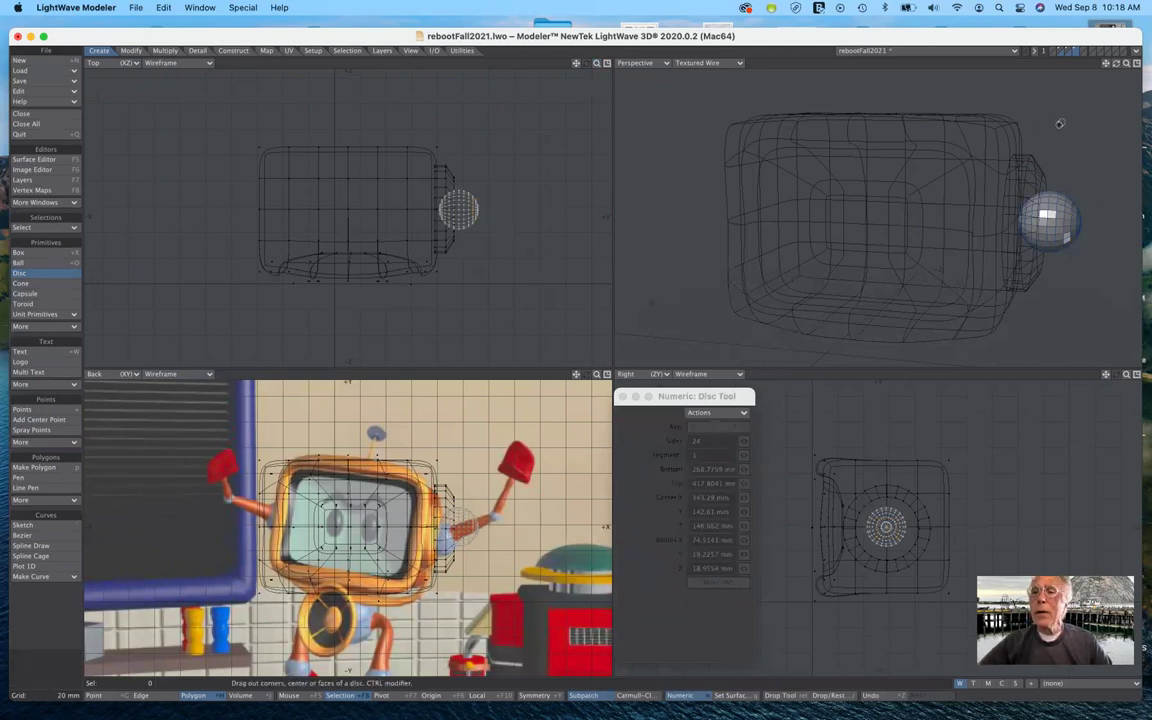
Switch to the next empty layer and show the ball, disc and head layers as background references.
{"action": "left_click", "coordinate": [1080, 51]}
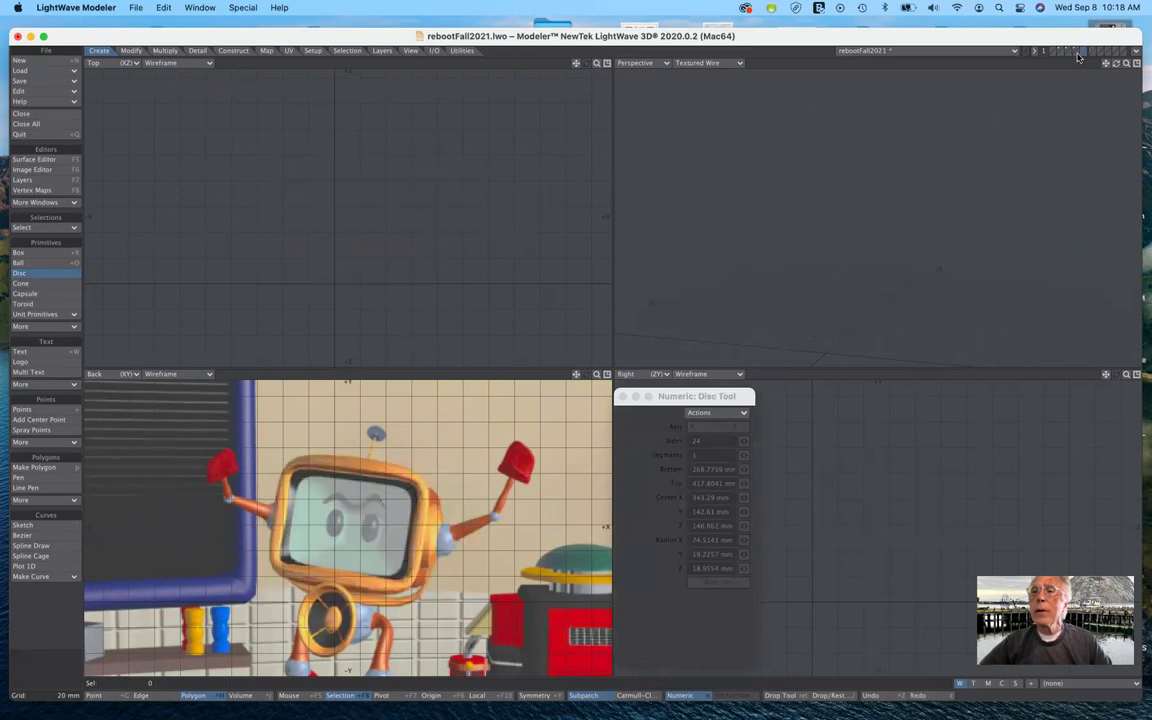
{"action": "left_click", "coordinate": [1077, 54]}
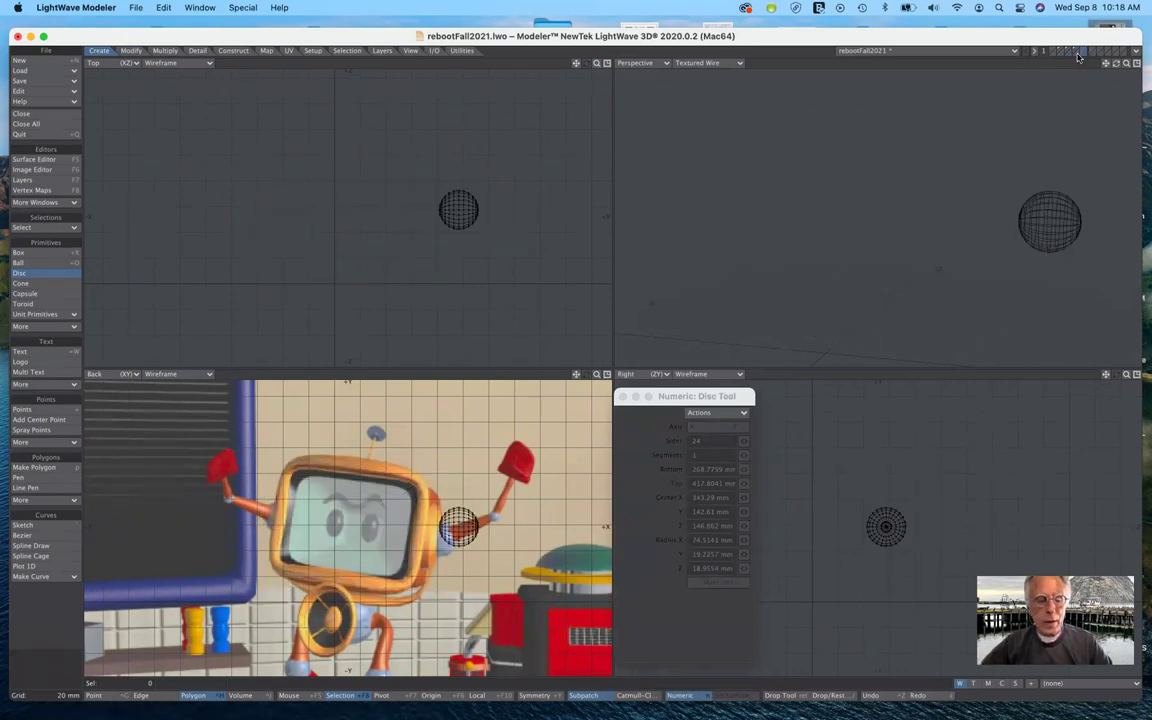
{"action": "left_click", "coordinate": [1063, 55], "text": "shift"}
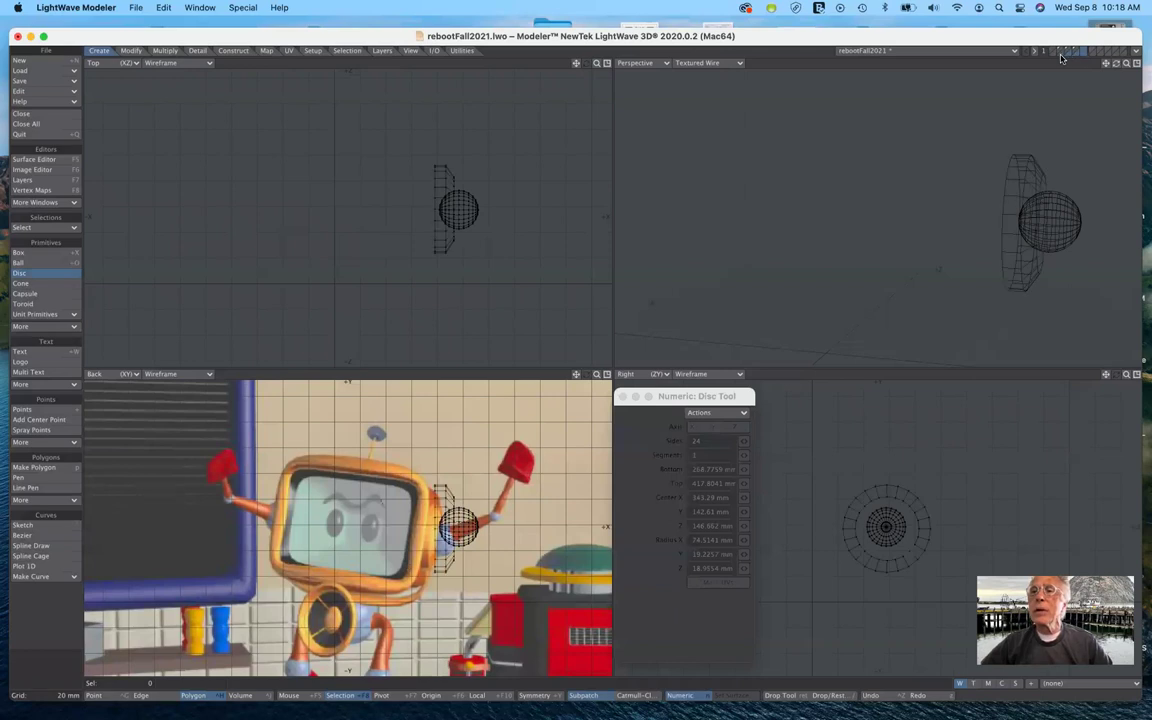
{"action": "left_click", "coordinate": [1061, 56], "text": "shift"}
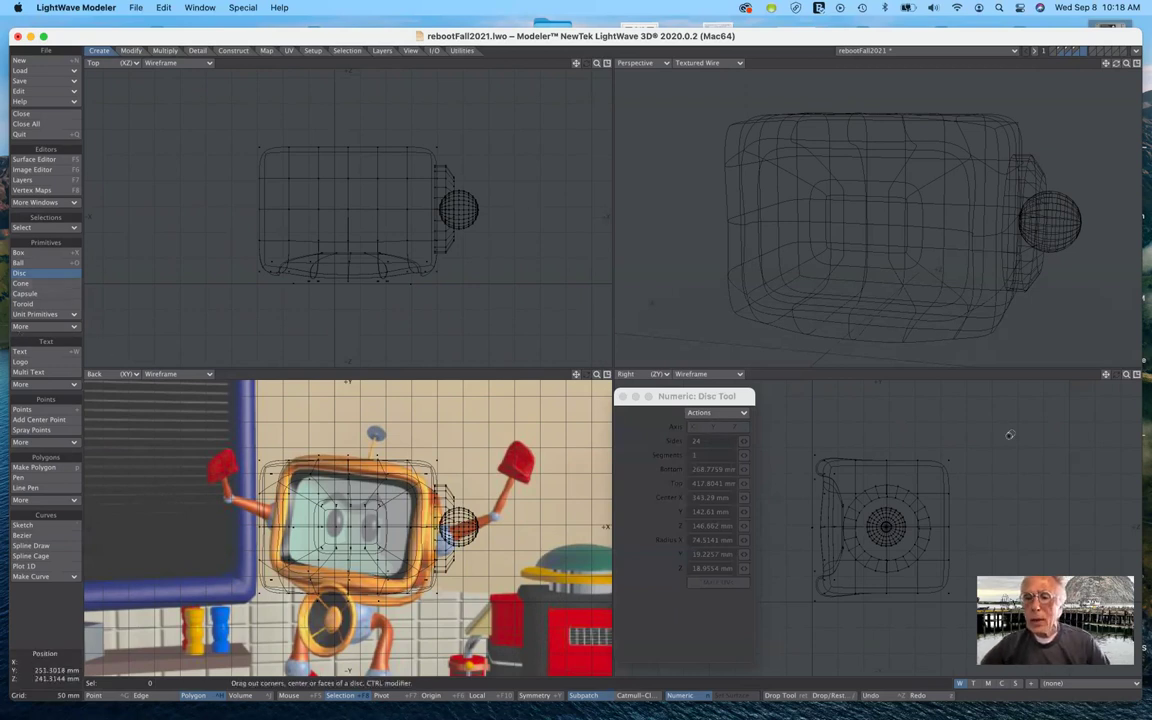
Draw a flat X-axis disc centred on the ball in the side view, with Y and Z radii of 15 mm.
{"action": "left_click_drag", "start_coordinate": [1128, 376], "coordinate": [920, 536]}
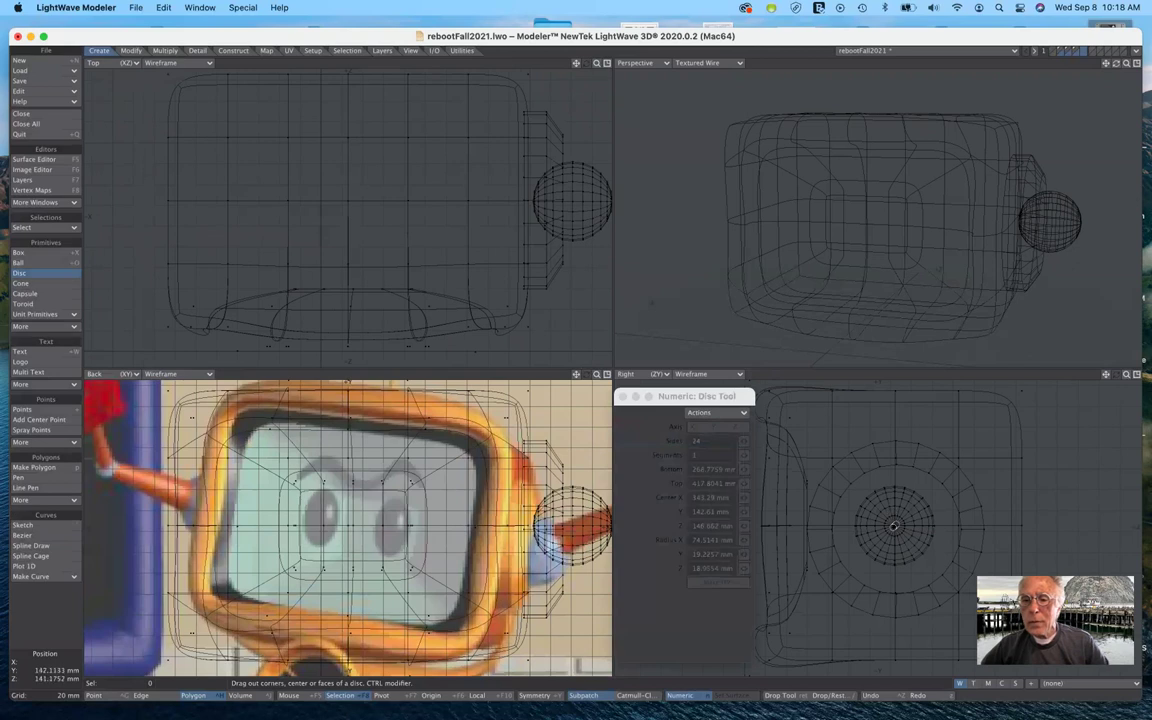
{"action": "left_click_drag", "start_coordinate": [895, 525], "coordinate": [912, 541]}
{"action": "left_click_drag", "start_coordinate": [912, 544], "coordinate": [897, 523]}
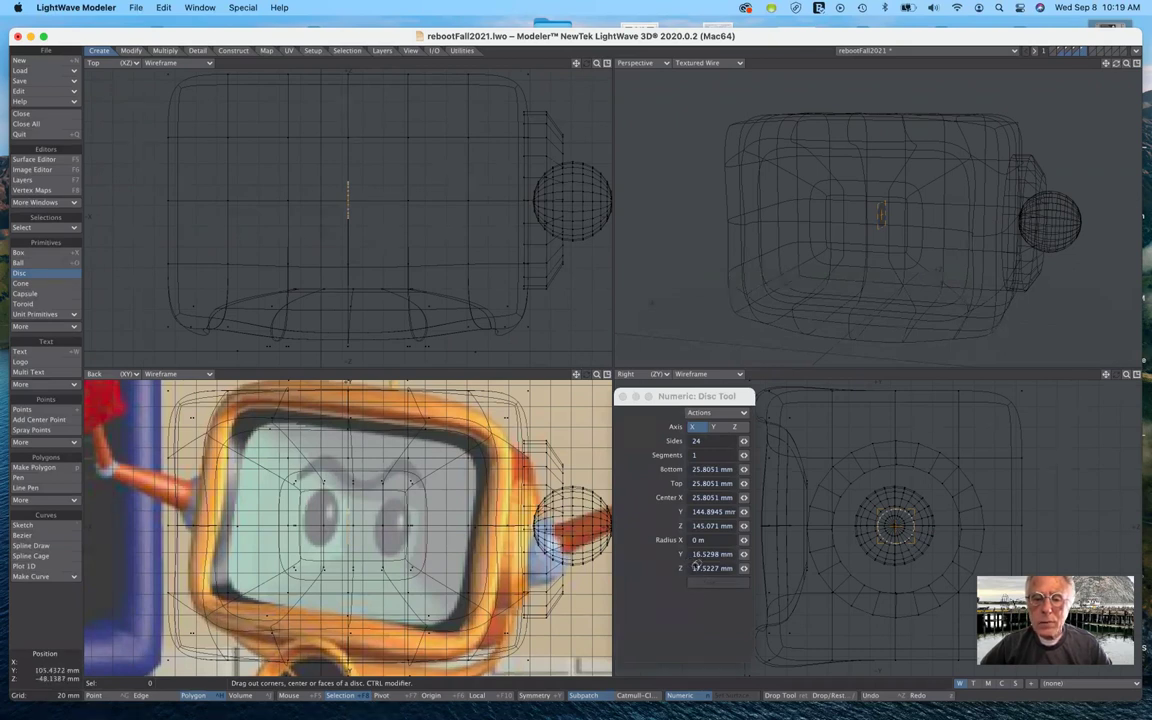
{"action": "left_click", "coordinate": [733, 557]}
{"action": "left_click_drag", "start_coordinate": [732, 554], "coordinate": [686, 557]}
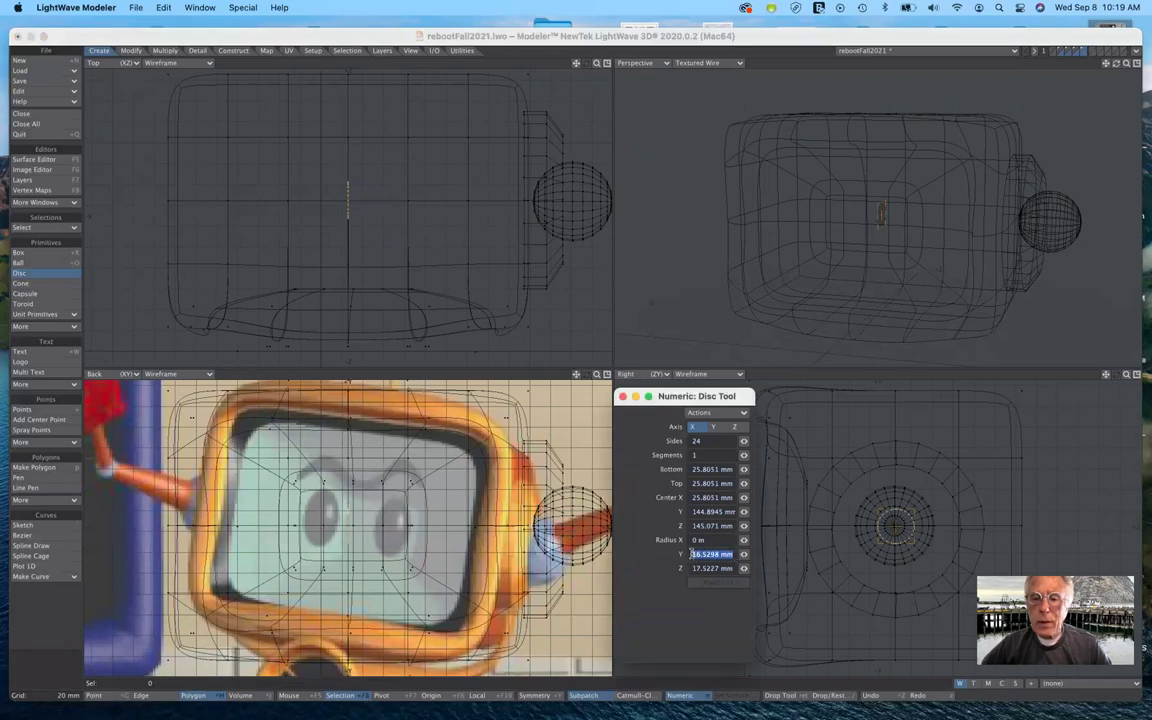
{"action": "type", "text": "15mm"}
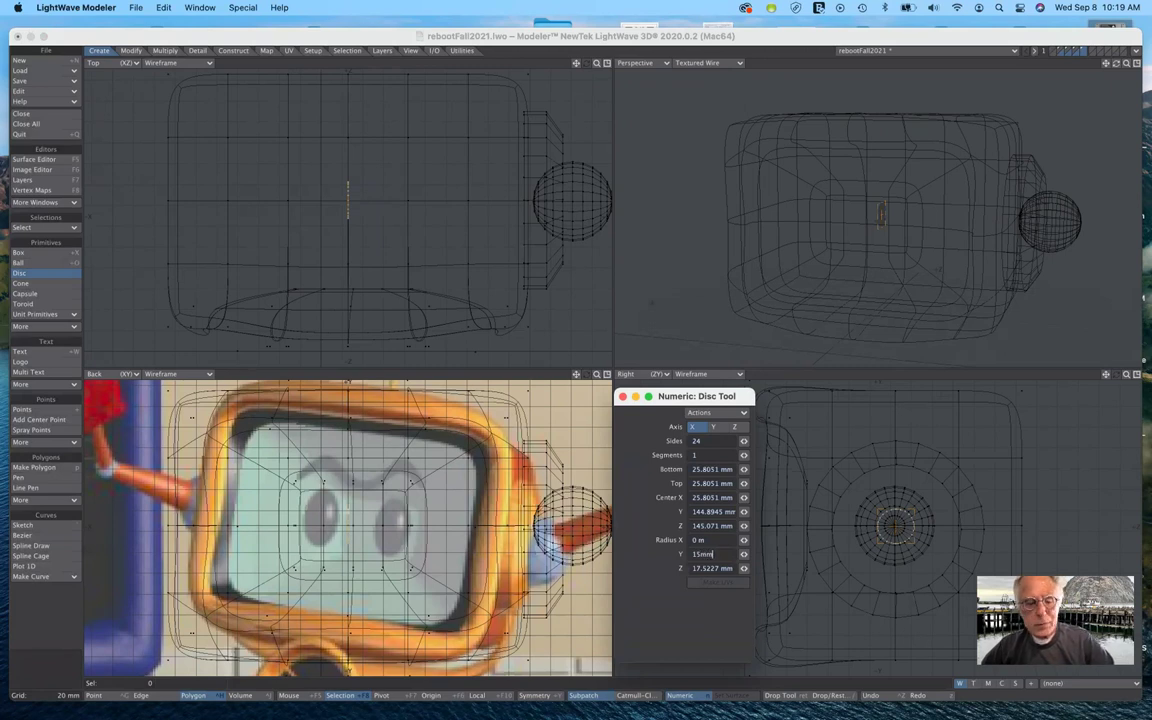
{"action": "key", "text": "Tab"}
{"action": "type", "text": "1"}
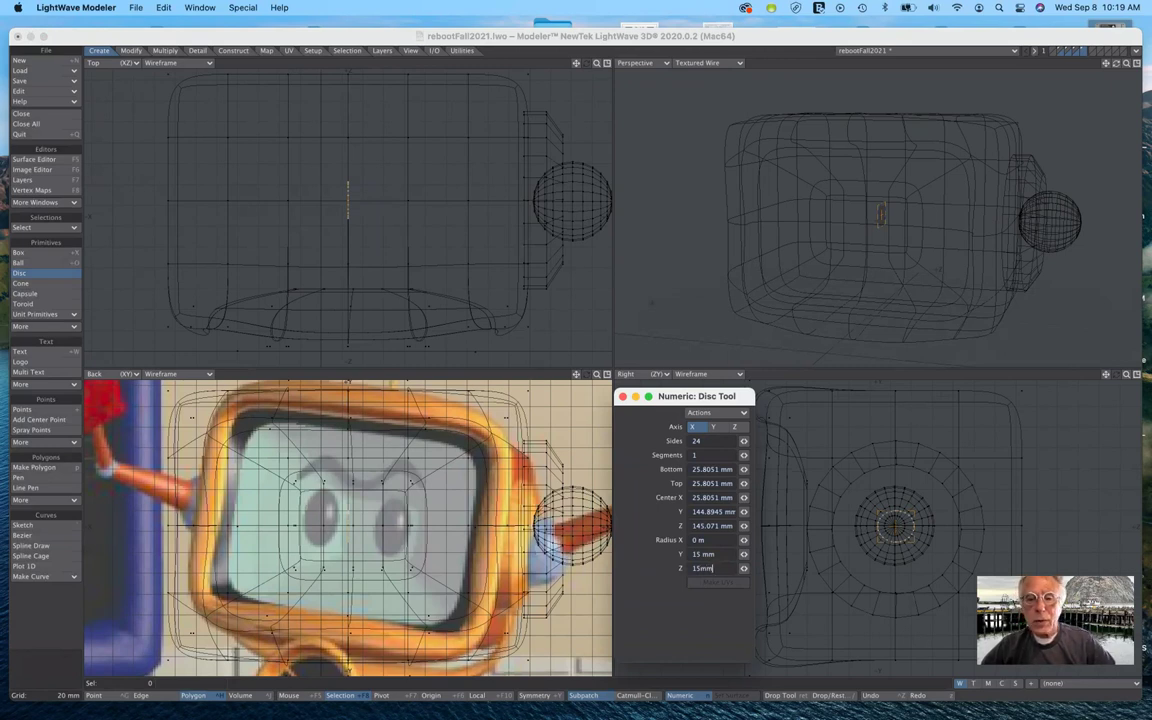
{"action": "key", "text": "Tab"}
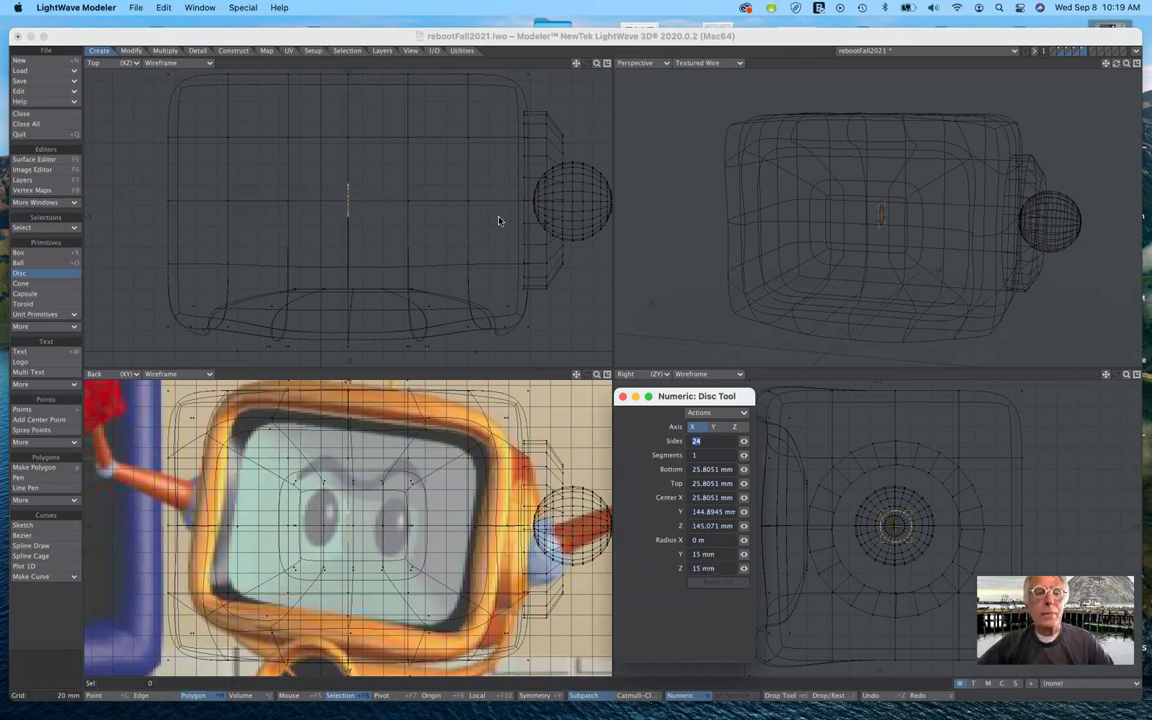
Extend the flat disc into a rod about 142 mm long along X and move it outward against the ball, centred at about X 342 mm.
{"action": "left_click_drag", "start_coordinate": [348, 201], "coordinate": [496, 203]}
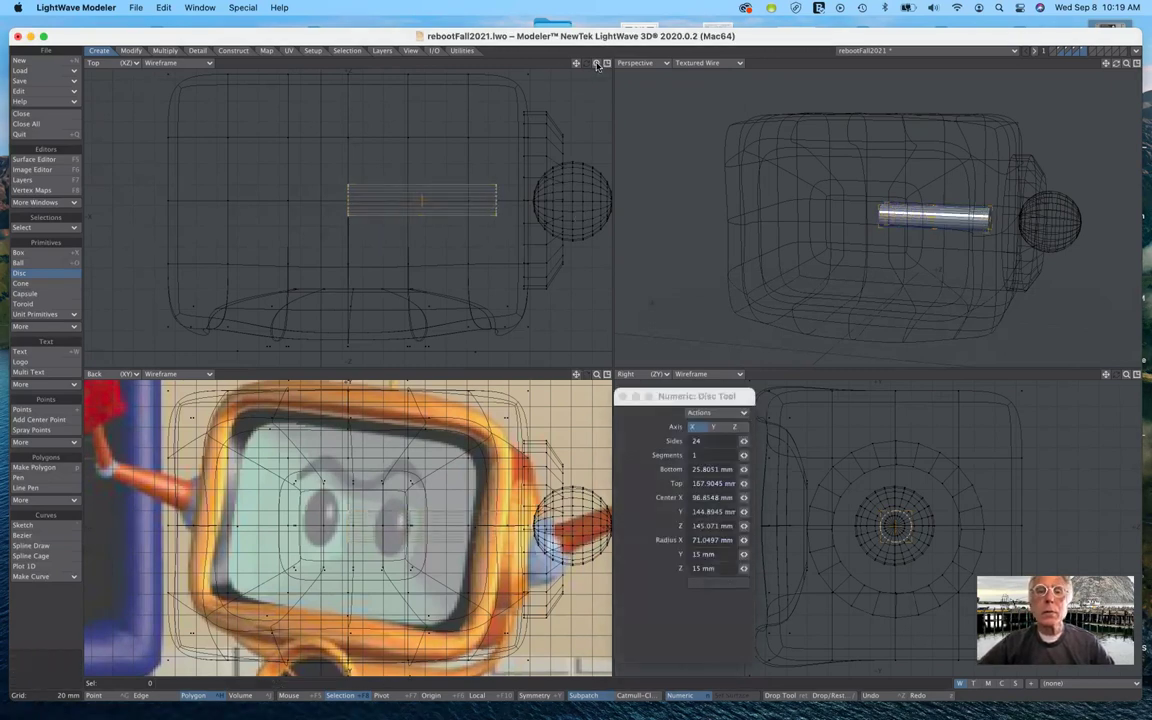
{"action": "left_click_drag", "start_coordinate": [597, 63], "coordinate": [545, 121]}
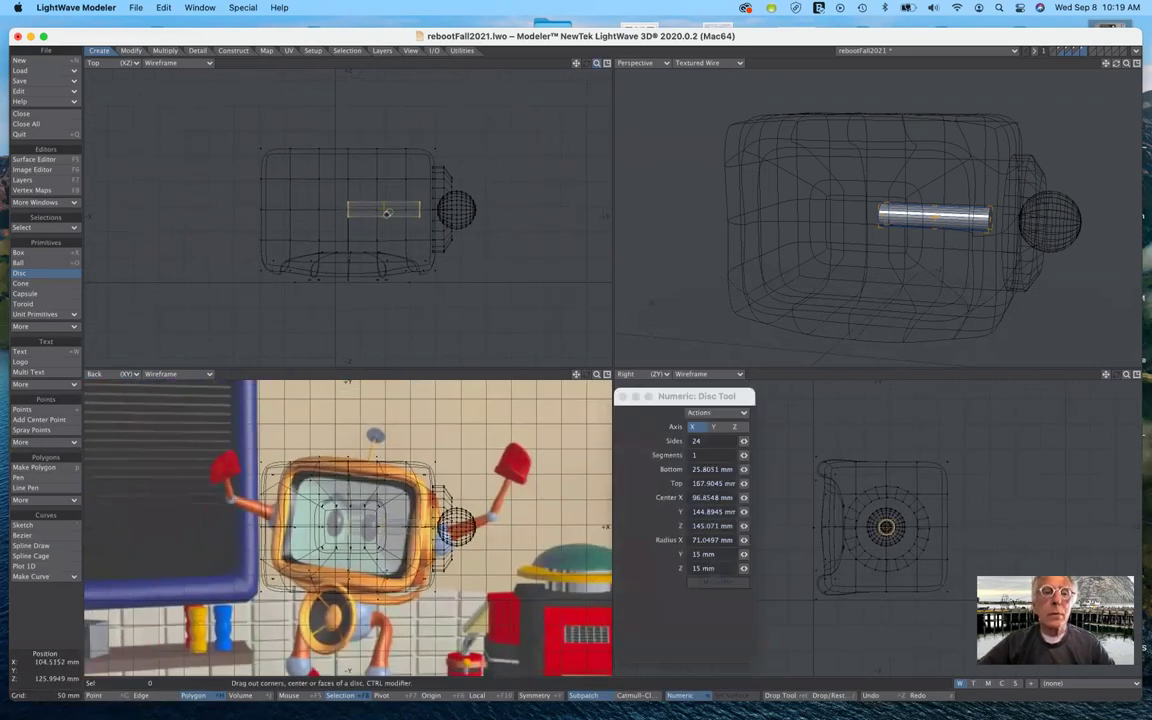
{"action": "left_click_drag", "start_coordinate": [384, 208], "coordinate": [508, 207]}
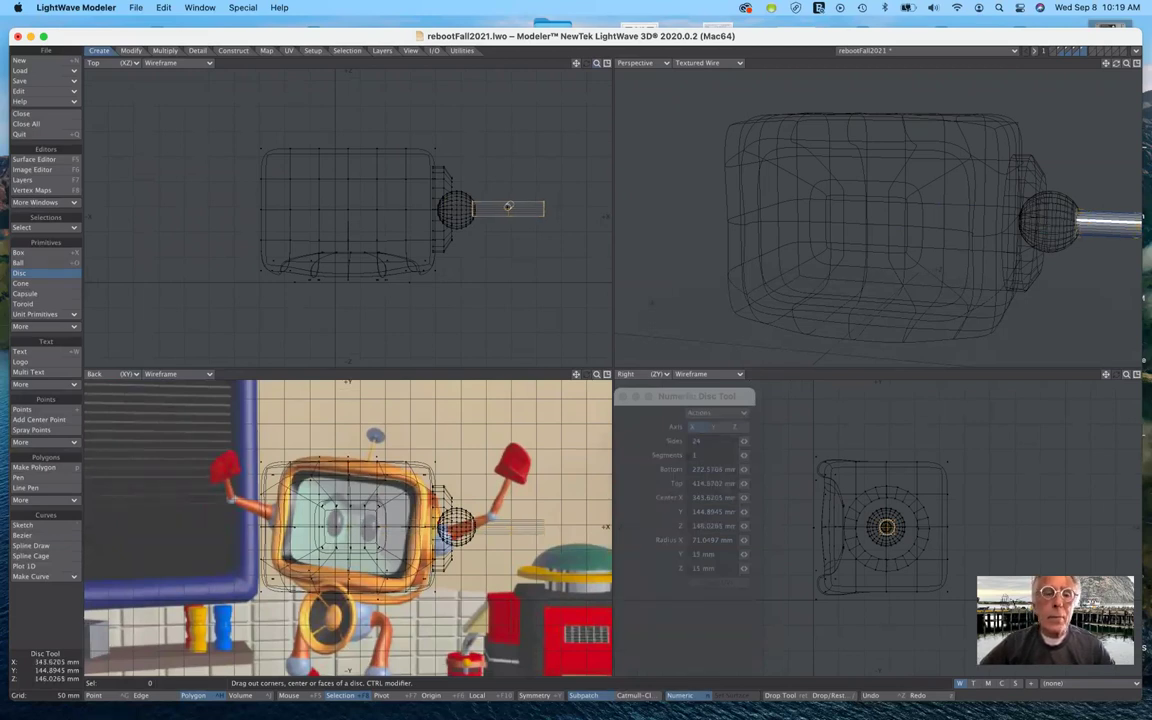
{"action": "left_click_drag", "start_coordinate": [508, 207], "coordinate": [507, 207]}
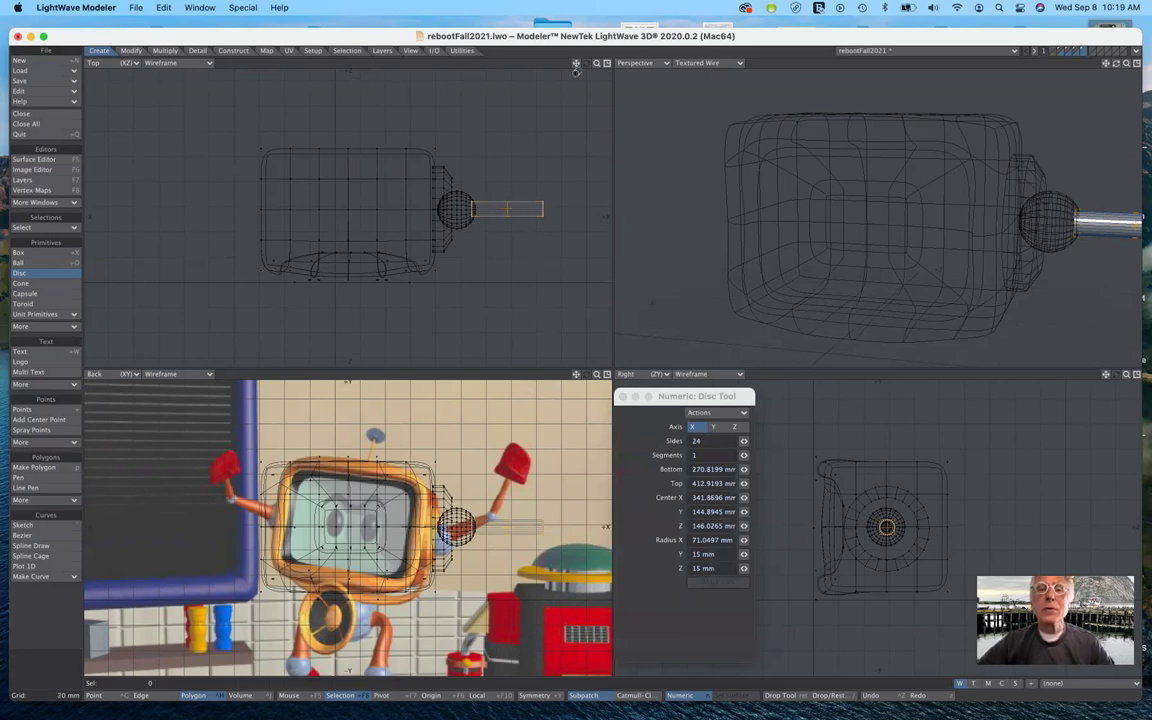
Nudge the rod in the top view to a centre of about X 341 mm and Z 143 mm, and finish the disc.
{"action": "left_click_drag", "start_coordinate": [597, 64], "coordinate": [490, 62]}
{"action": "left_click_drag", "start_coordinate": [474, 203], "coordinate": [474, 202]}
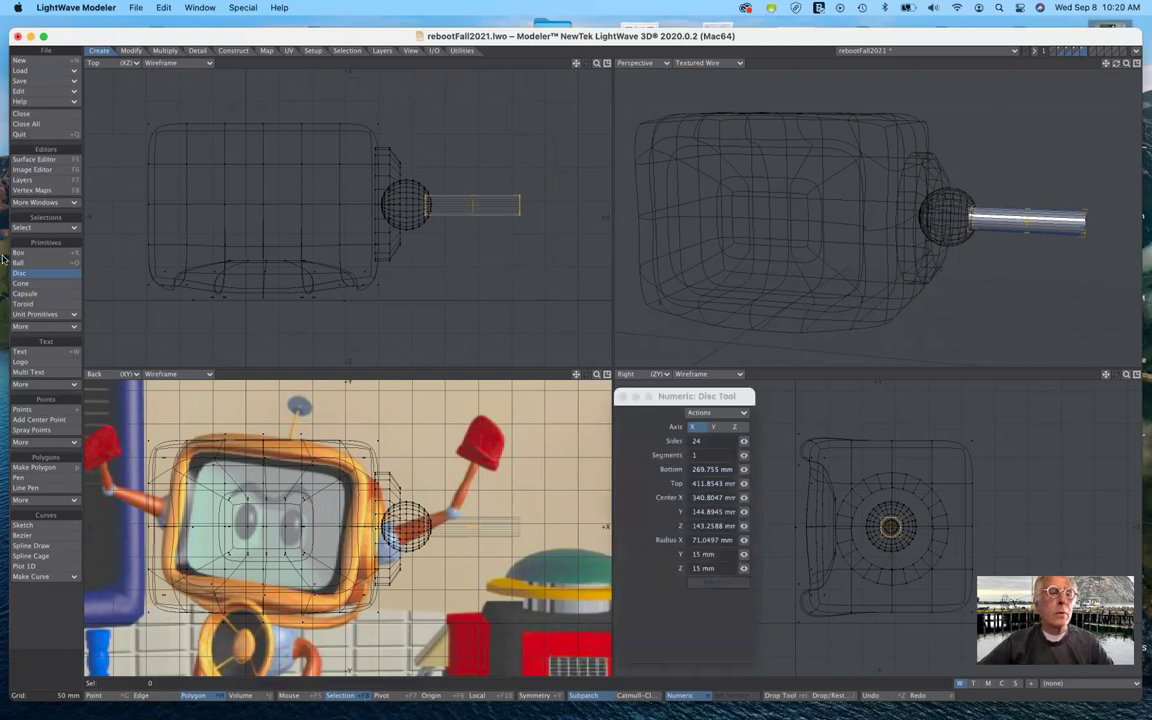
{"action": "left_click", "coordinate": [37, 277]}
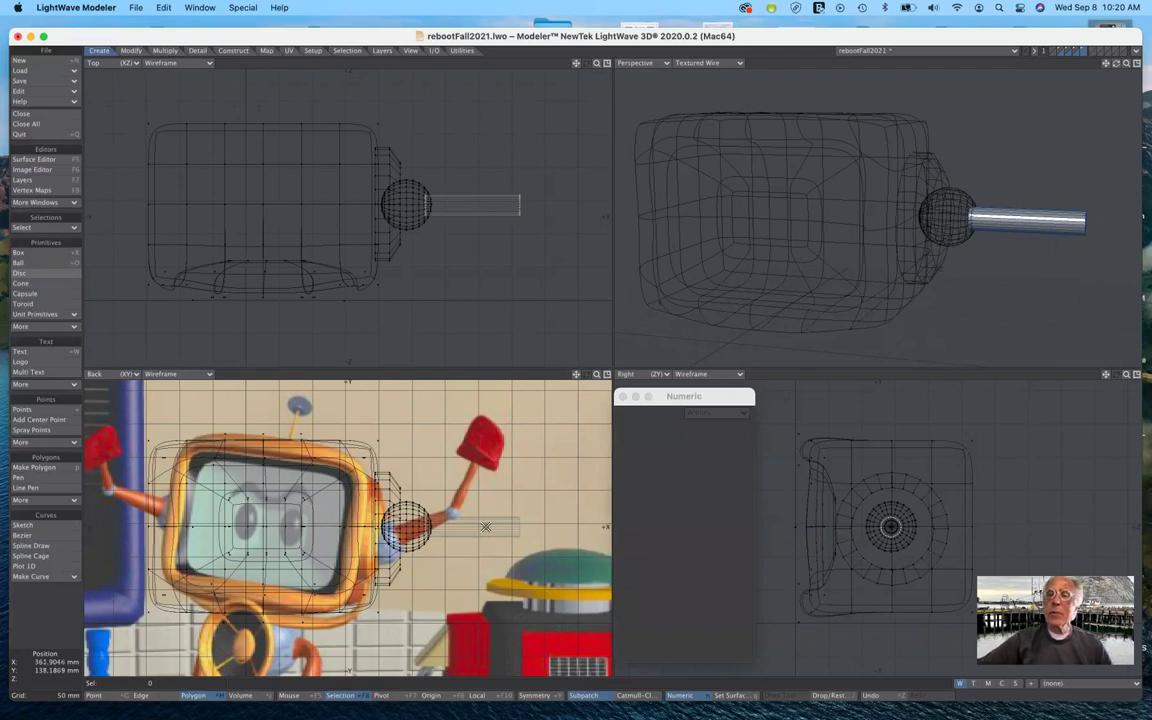
Try narrowing the rod's outer end with Taper Constrain at a factor of 60%.
{"action": "left_click", "coordinate": [132, 51]}
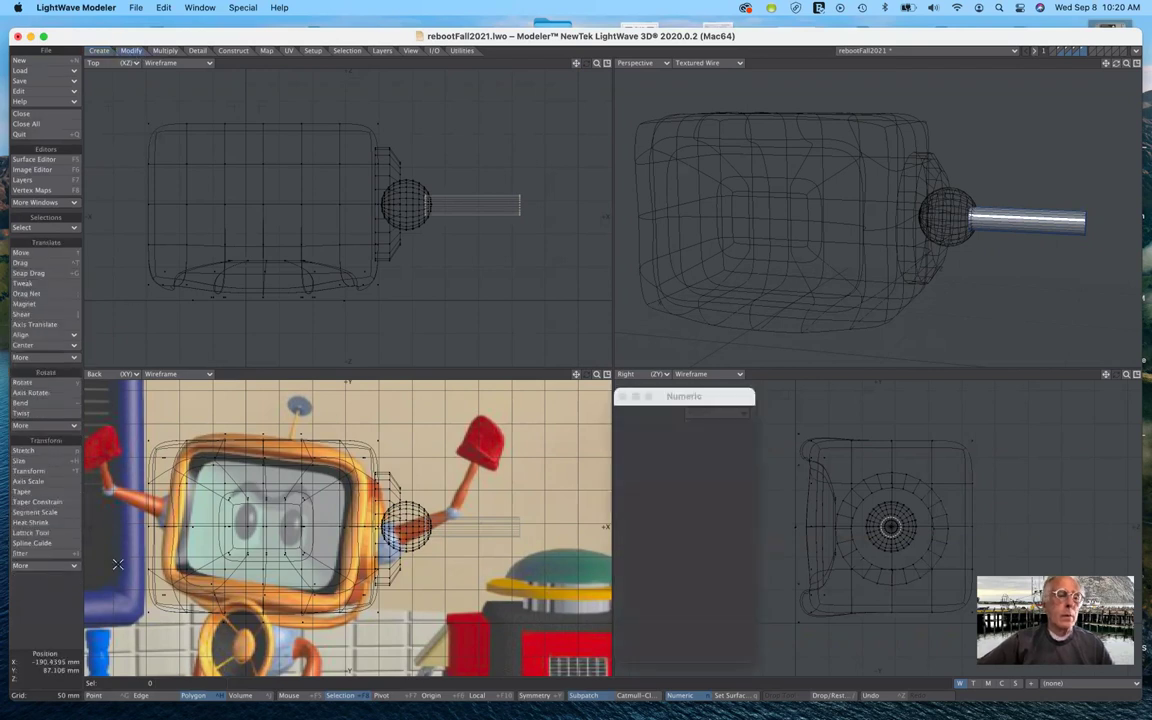
{"action": "left_click", "coordinate": [57, 505]}
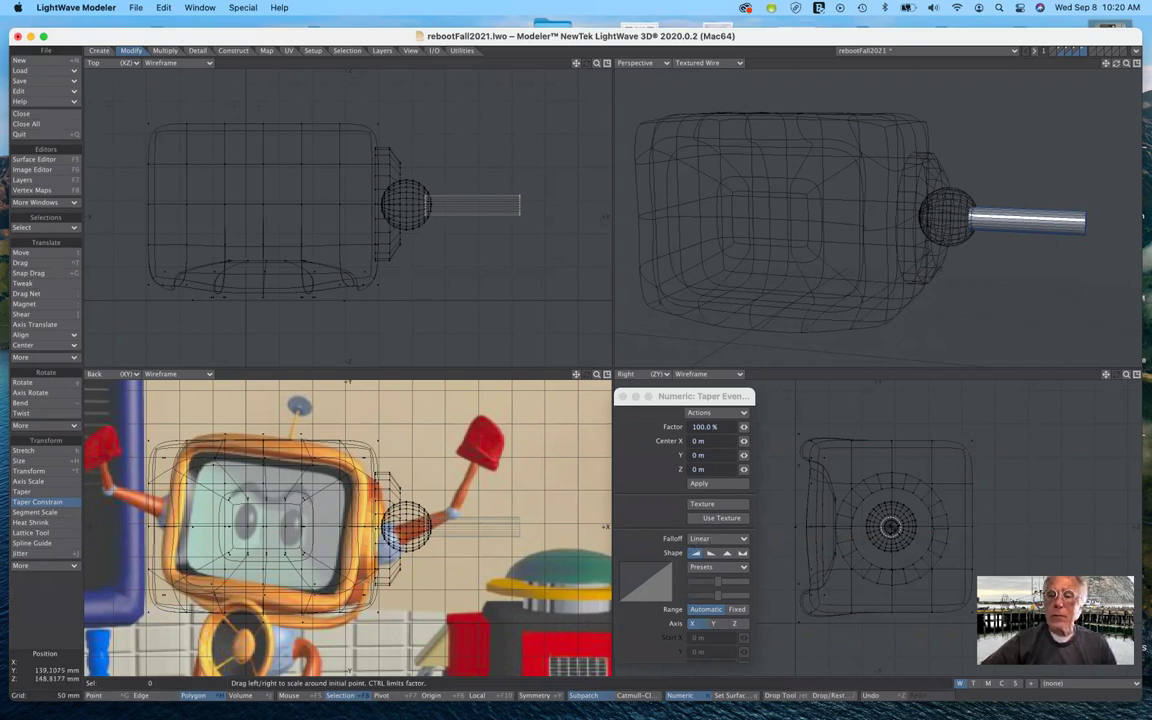
{"action": "left_click_drag", "start_coordinate": [891, 526], "coordinate": [866, 527]}
{"action": "left_click_drag", "start_coordinate": [798, 470], "coordinate": [797, 470]}
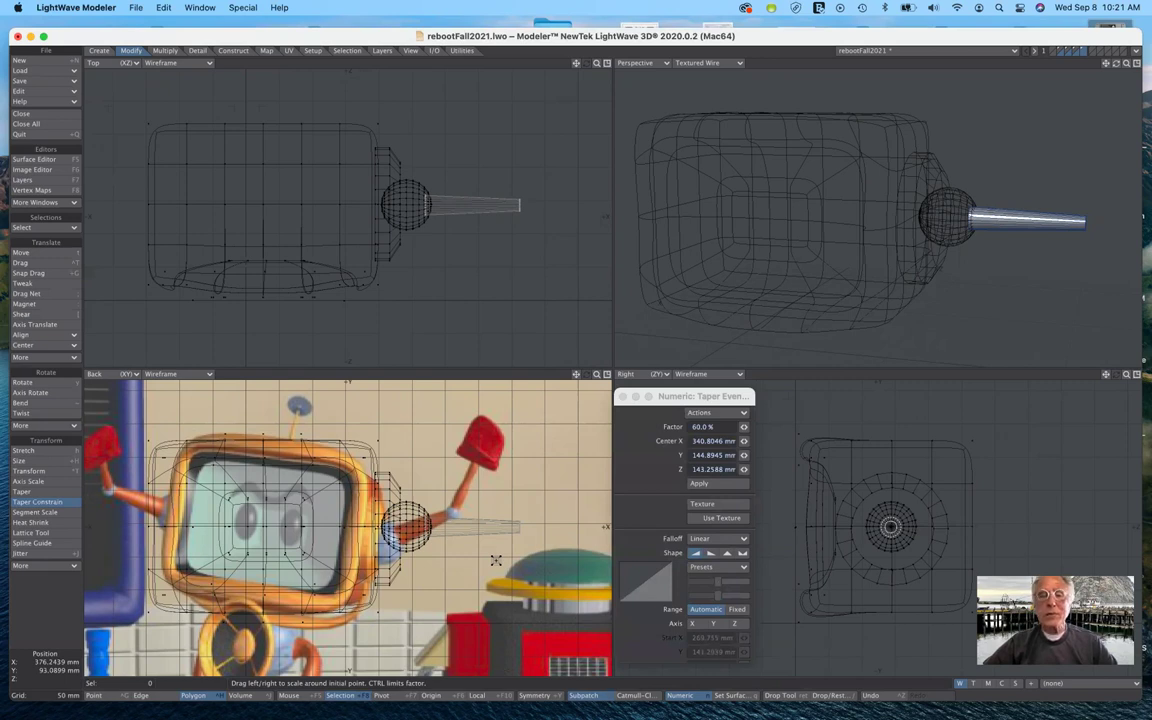
{"action": "key", "text": "super+z"}
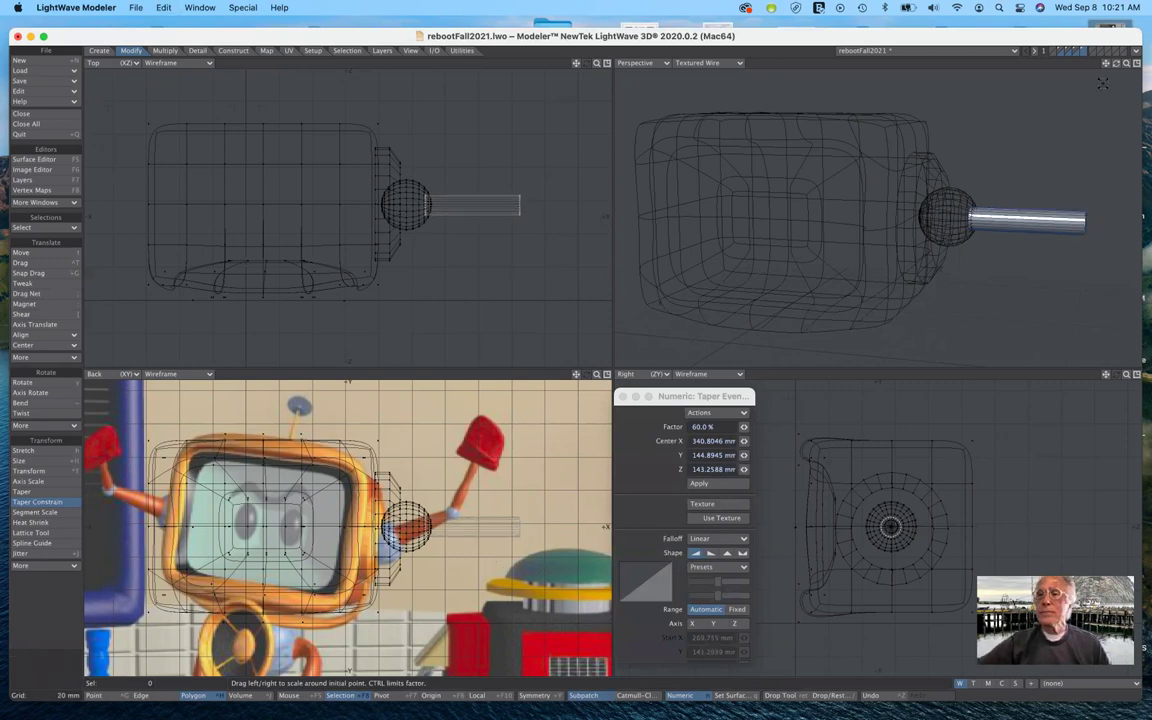
Select the rod's outer end polygon and size it down to 55% about its own centre to taper the rod.
{"action": "left_click_drag", "start_coordinate": [1116, 63], "coordinate": [1044, 68]}
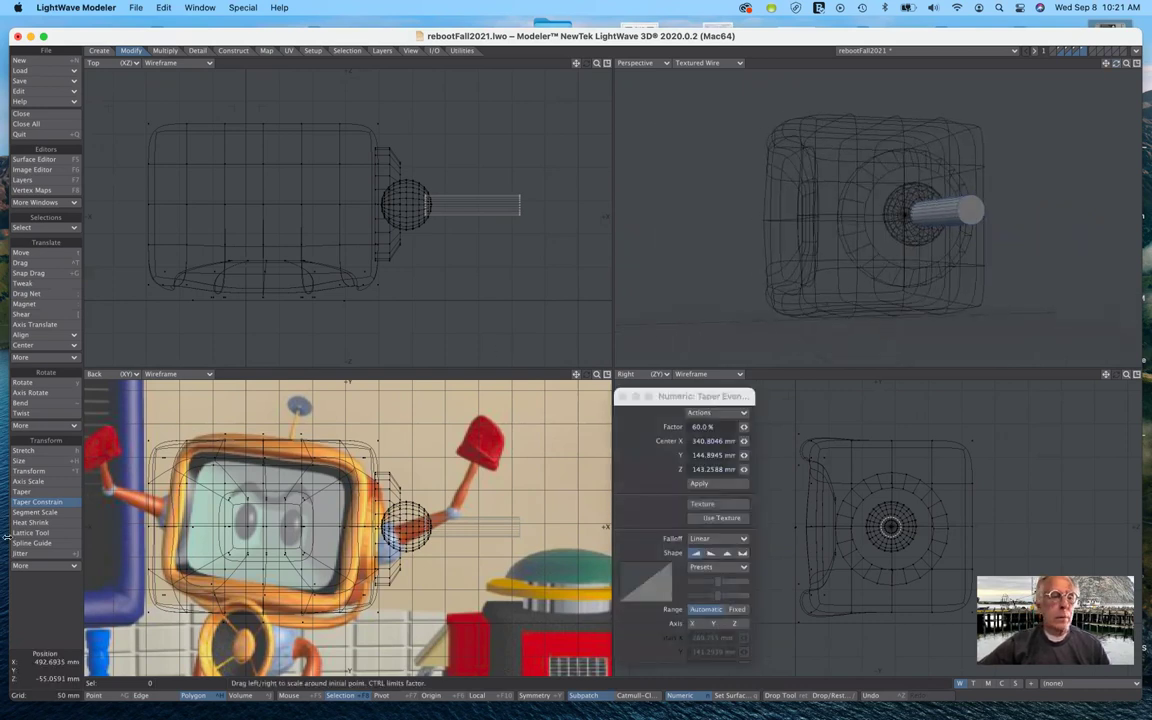
{"action": "left_click", "coordinate": [74, 502]}
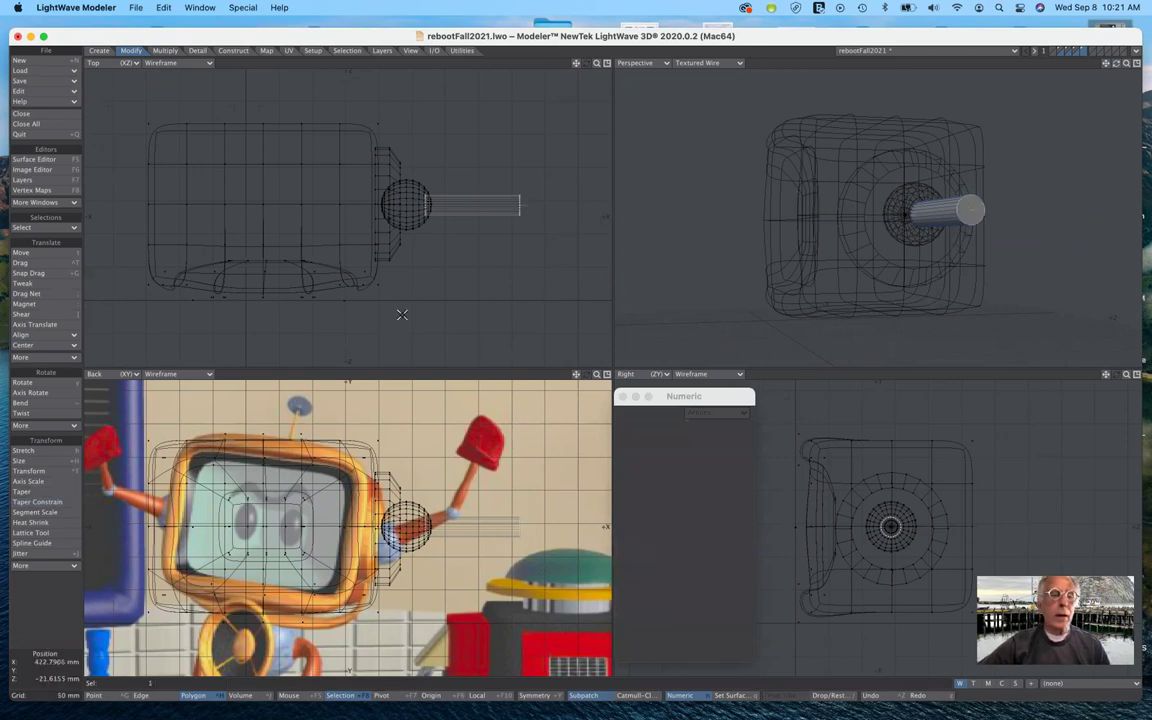
{"action": "left_click", "coordinate": [52, 461]}
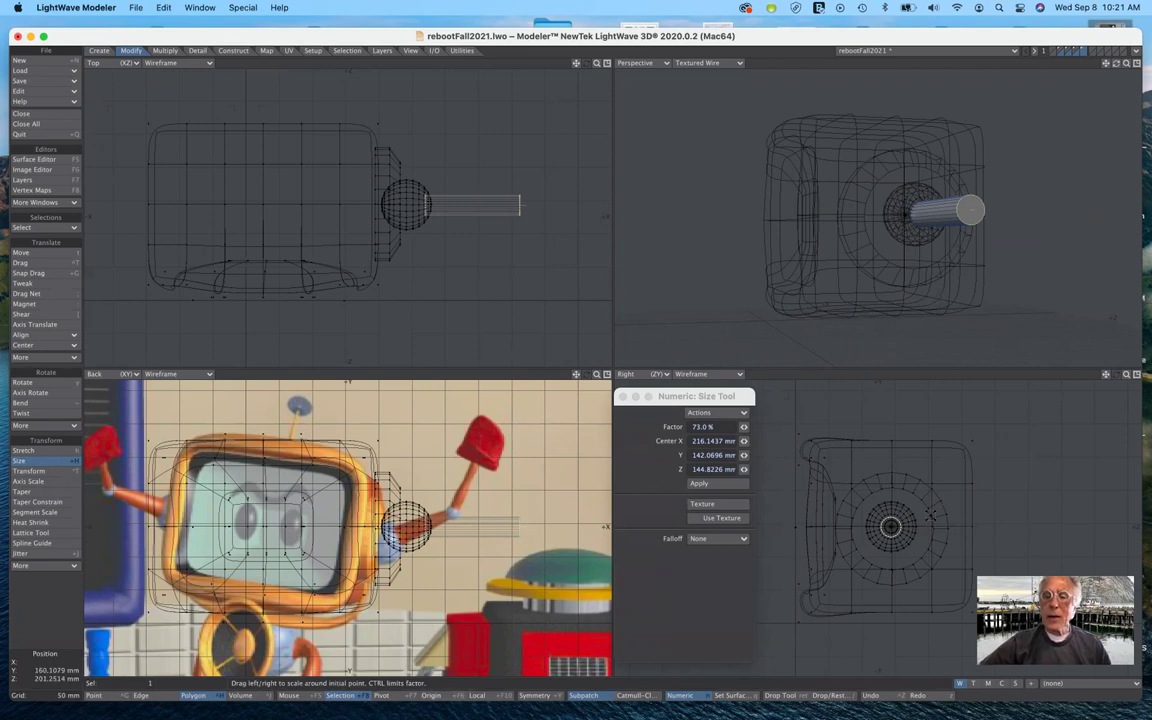
{"action": "left_click_drag", "start_coordinate": [584, 267], "coordinate": [525, 267]}
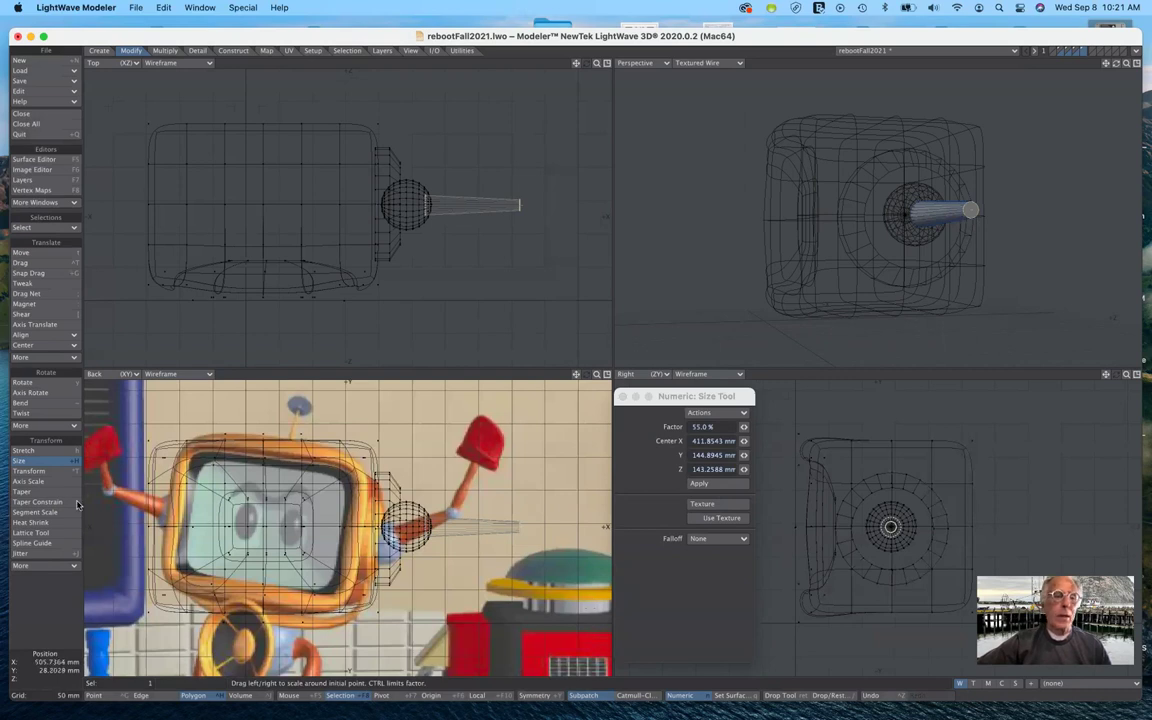
{"action": "left_click", "coordinate": [47, 465]}
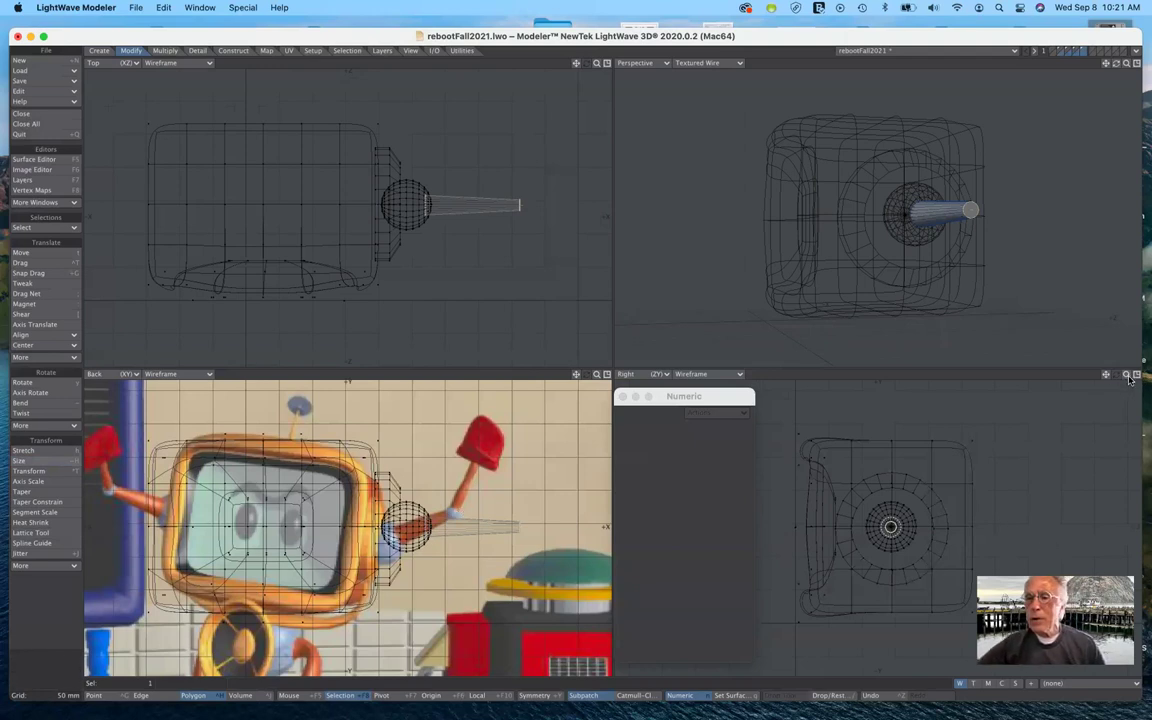
Deselect the end cap and move the whole rod in the side view by under 1 mm in Y and Z to centre it on the ball.
{"action": "left_click_drag", "start_coordinate": [1126, 377], "coordinate": [1142, 377]}
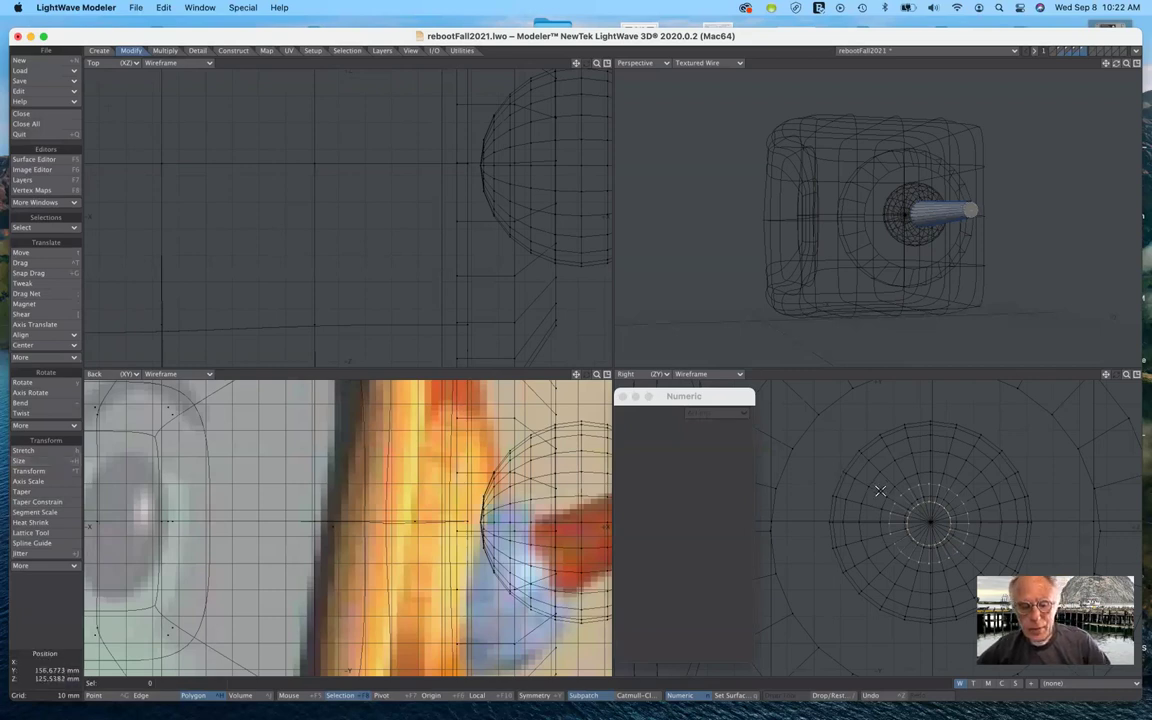
{"action": "key", "text": "t"}
{"action": "left_click_drag", "start_coordinate": [930, 522], "coordinate": [932, 519]}
{"action": "left_click_drag", "start_coordinate": [930, 522], "coordinate": [931, 523]}
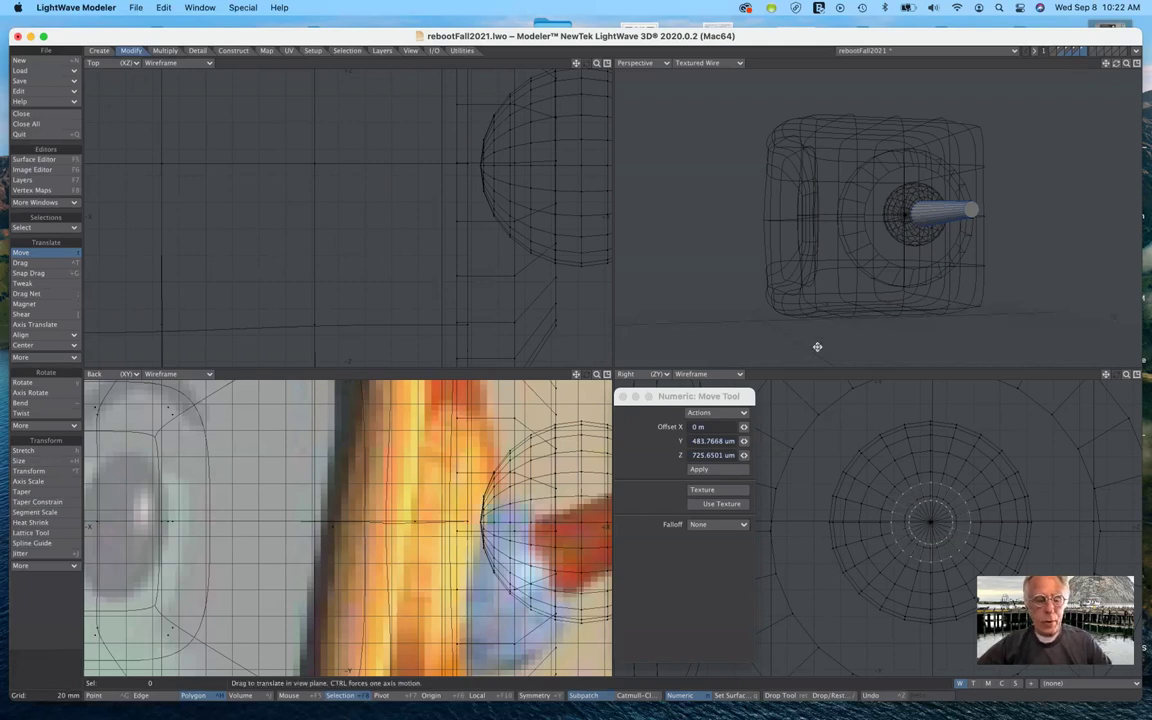
Assign the existing gold surface to the tapered rod.
{"action": "key", "text": "q"}
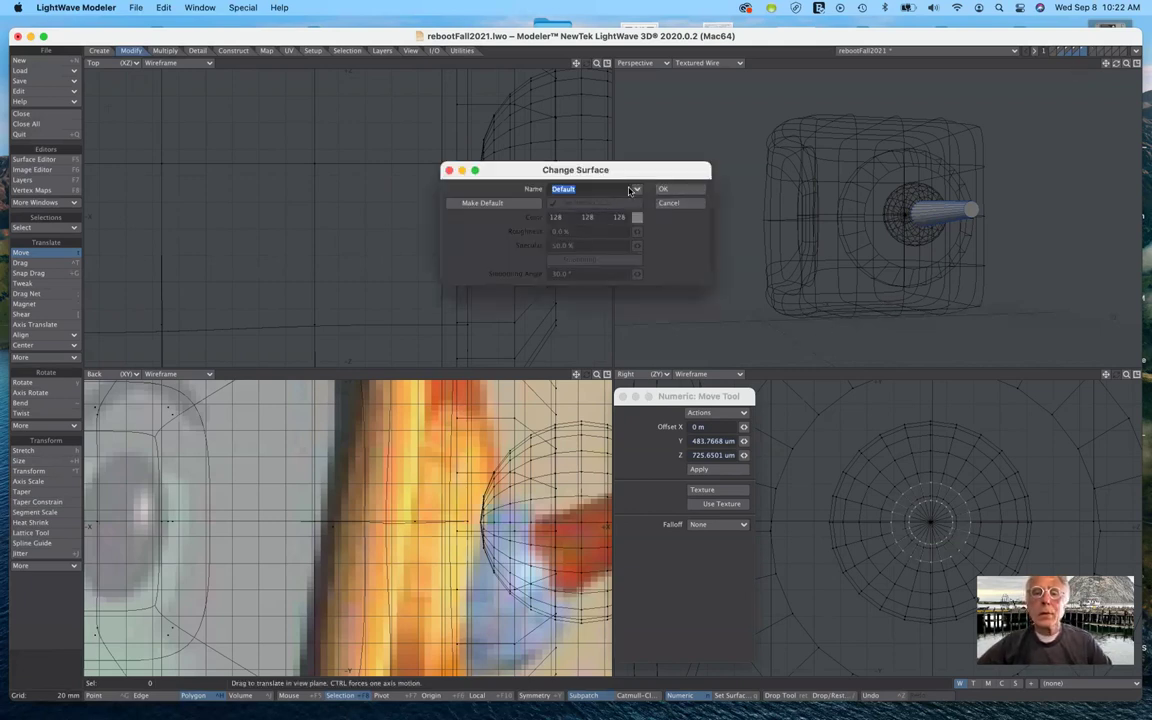
{"action": "left_click", "coordinate": [637, 191]}
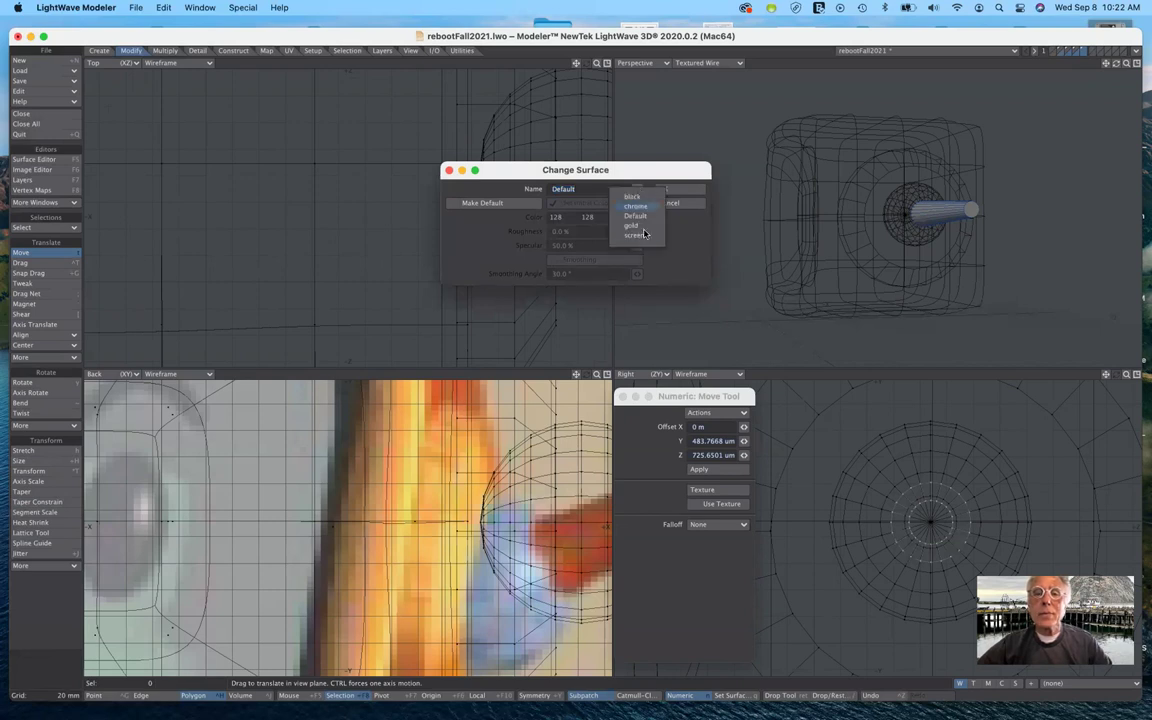
{"action": "left_click", "coordinate": [644, 226]}
{"action": "left_click", "coordinate": [689, 188]}
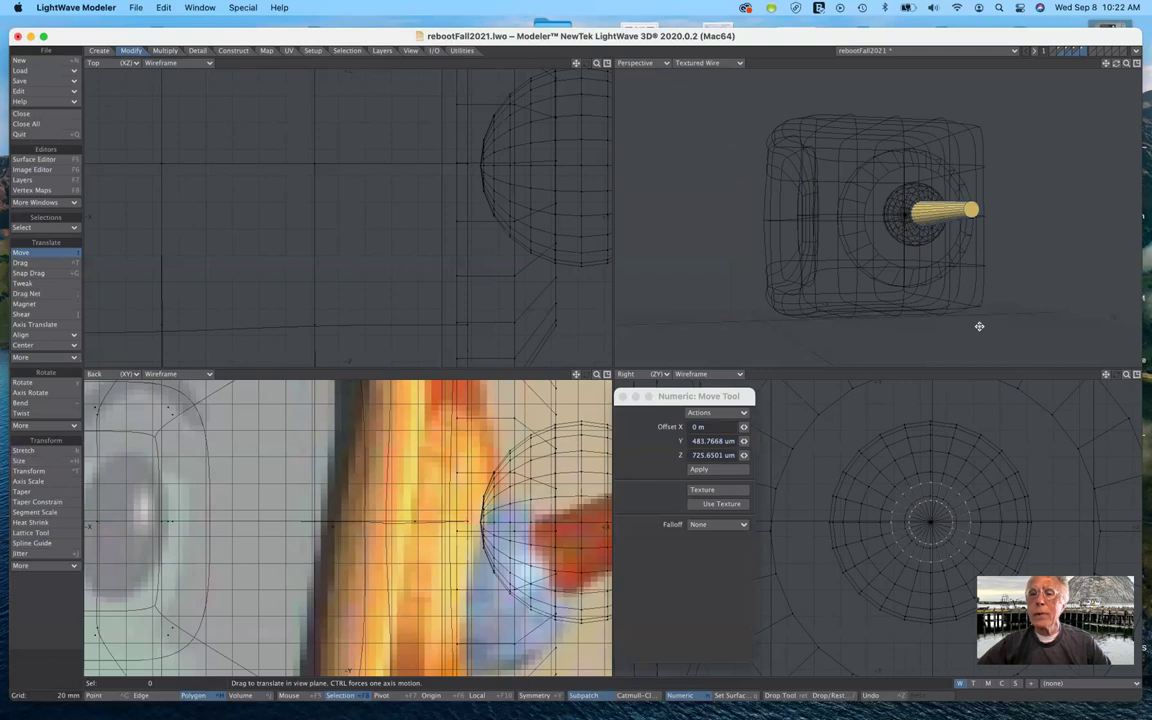
Switch to the next empty layer and show the rod, ball, disc and head layers as background references.
{"action": "left_click", "coordinate": [1091, 52]}
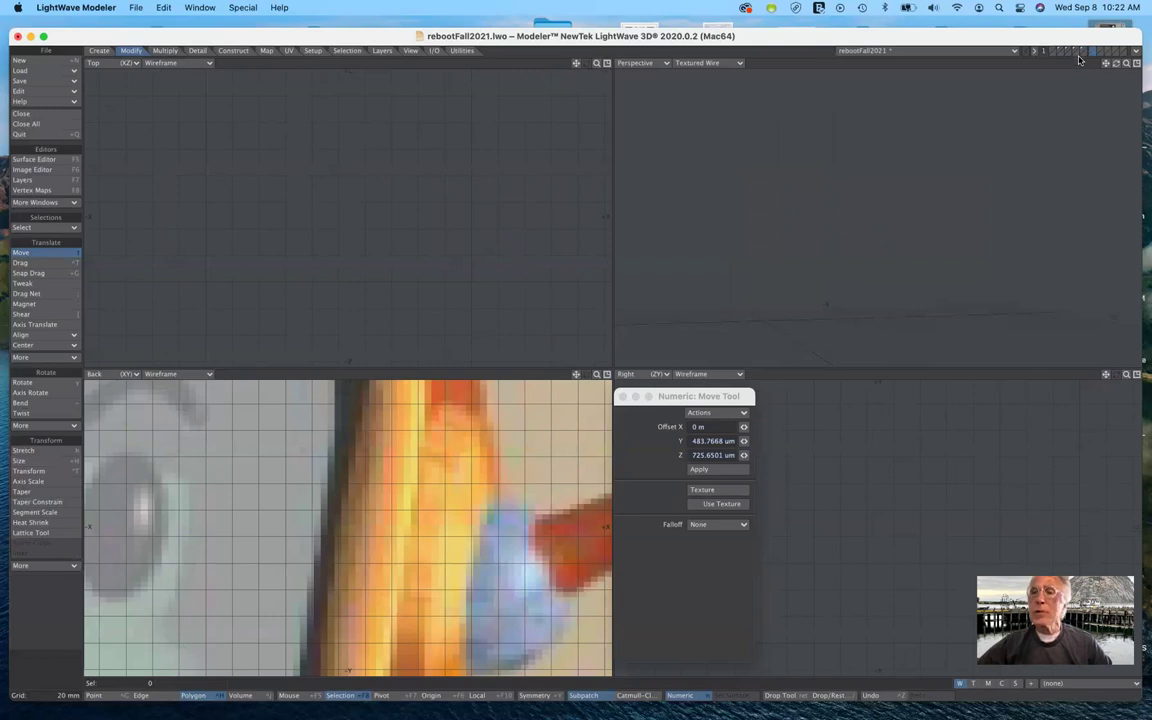
{"action": "left_click", "coordinate": [1084, 52]}
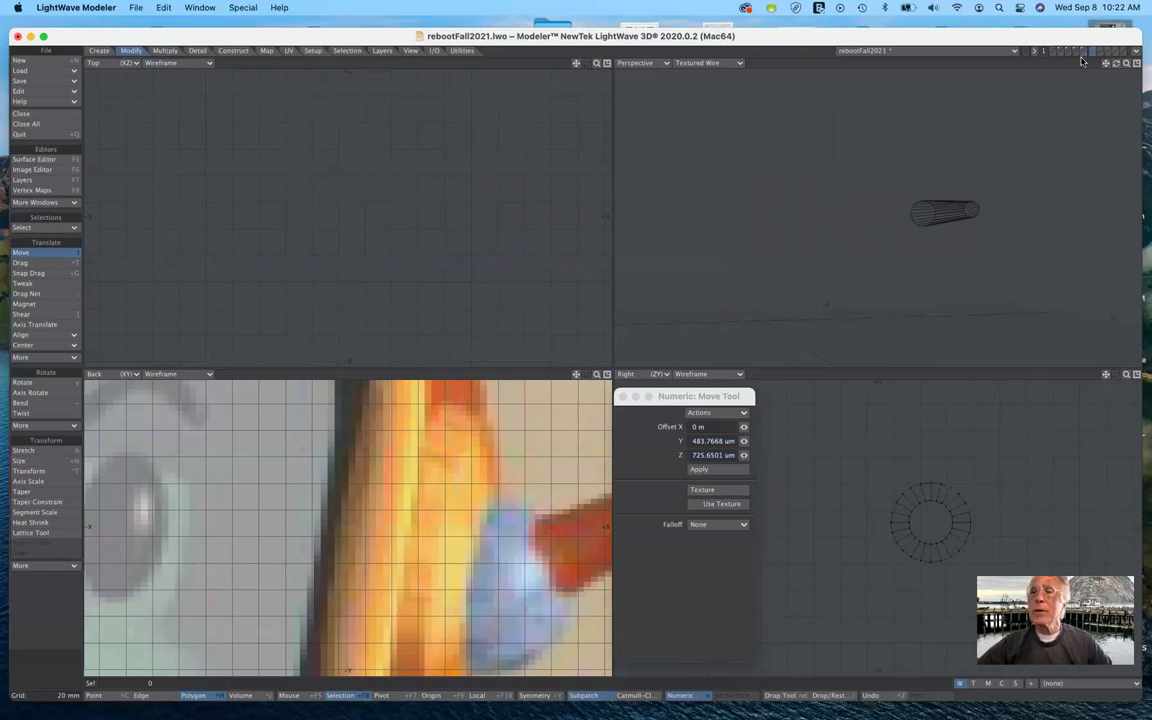
{"action": "left_click", "coordinate": [1078, 58]}
{"action": "left_click", "coordinate": [1076, 56], "text": "shift"}
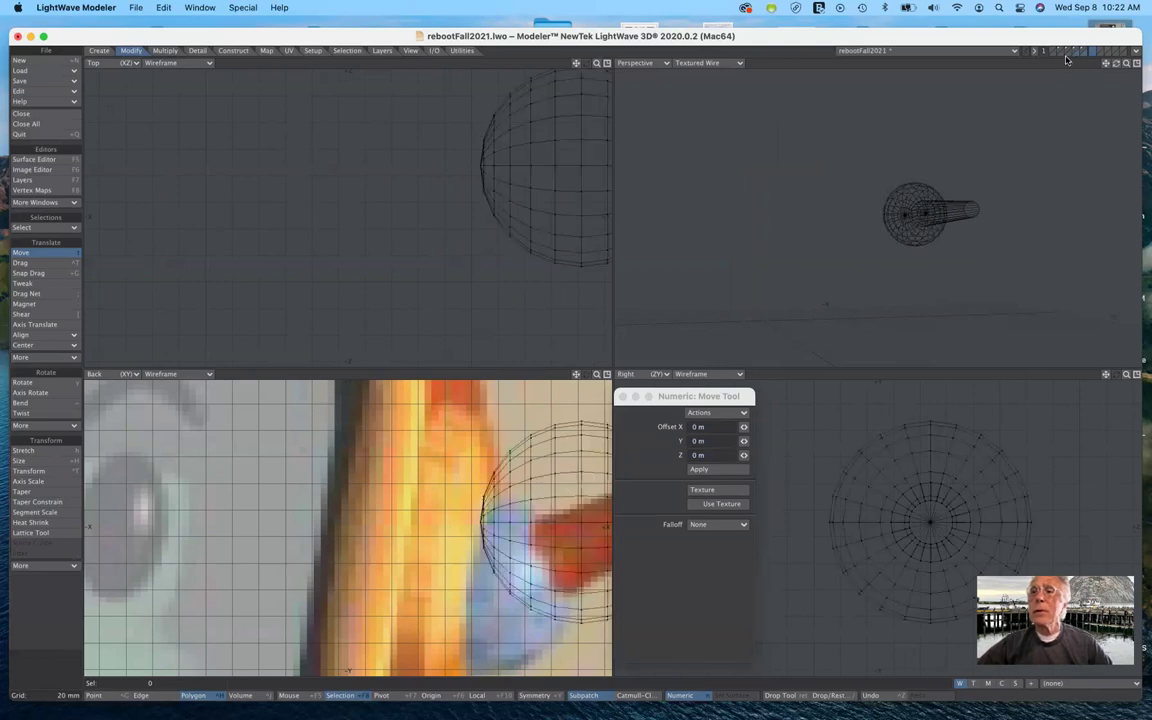
{"action": "left_click", "coordinate": [1068, 55], "text": "shift"}
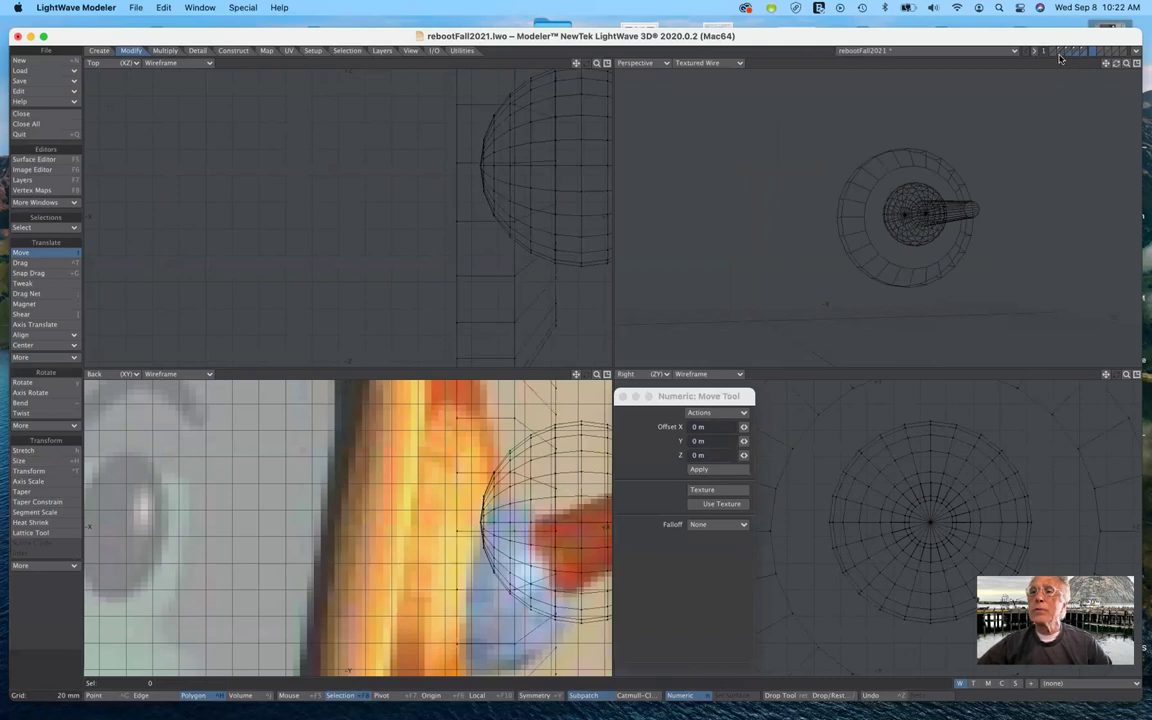
{"action": "left_click", "coordinate": [1060, 55], "text": "shift"}
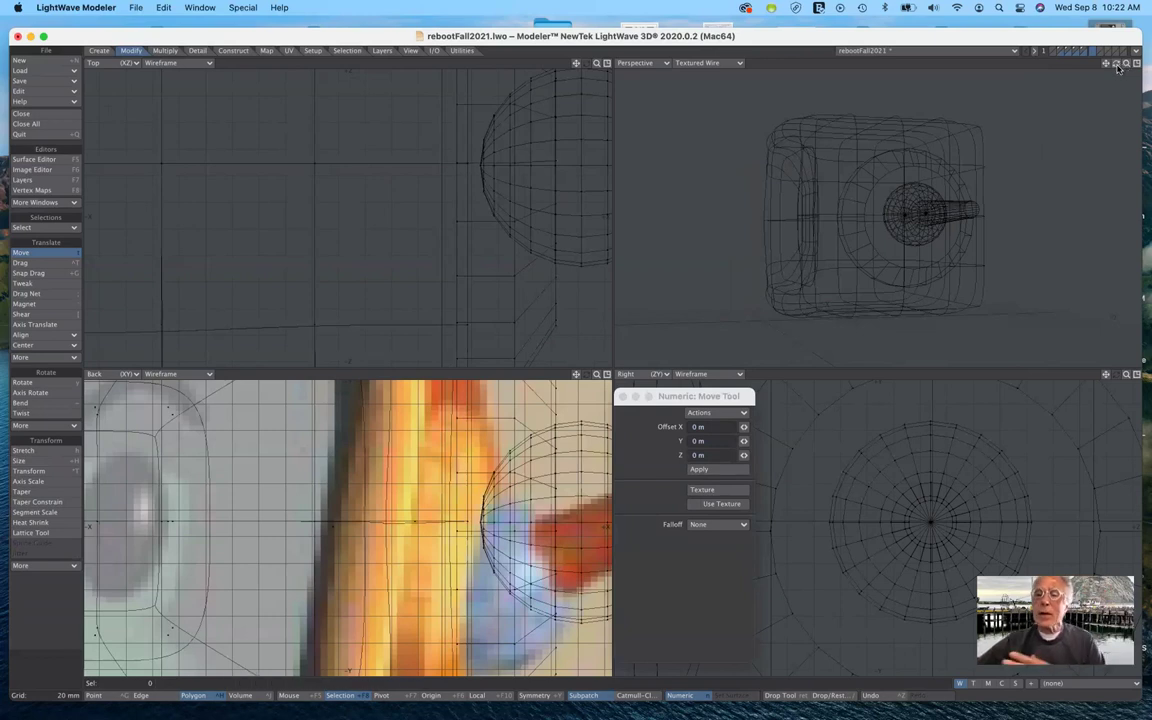
{"action": "left_click_drag", "start_coordinate": [1117, 65], "coordinate": [1148, 64]}
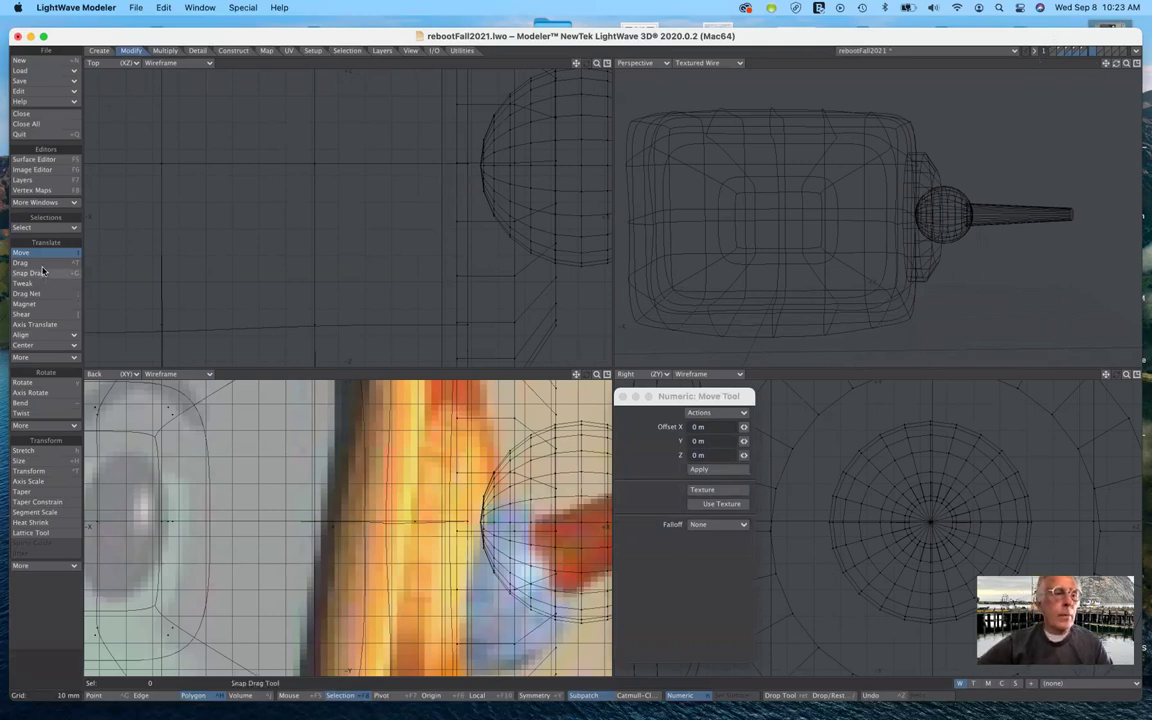
Draw a small ball of about 10 mm radius, centred on the rod axis in the side view and given depth in the top view.
{"action": "left_click", "coordinate": [99, 51]}
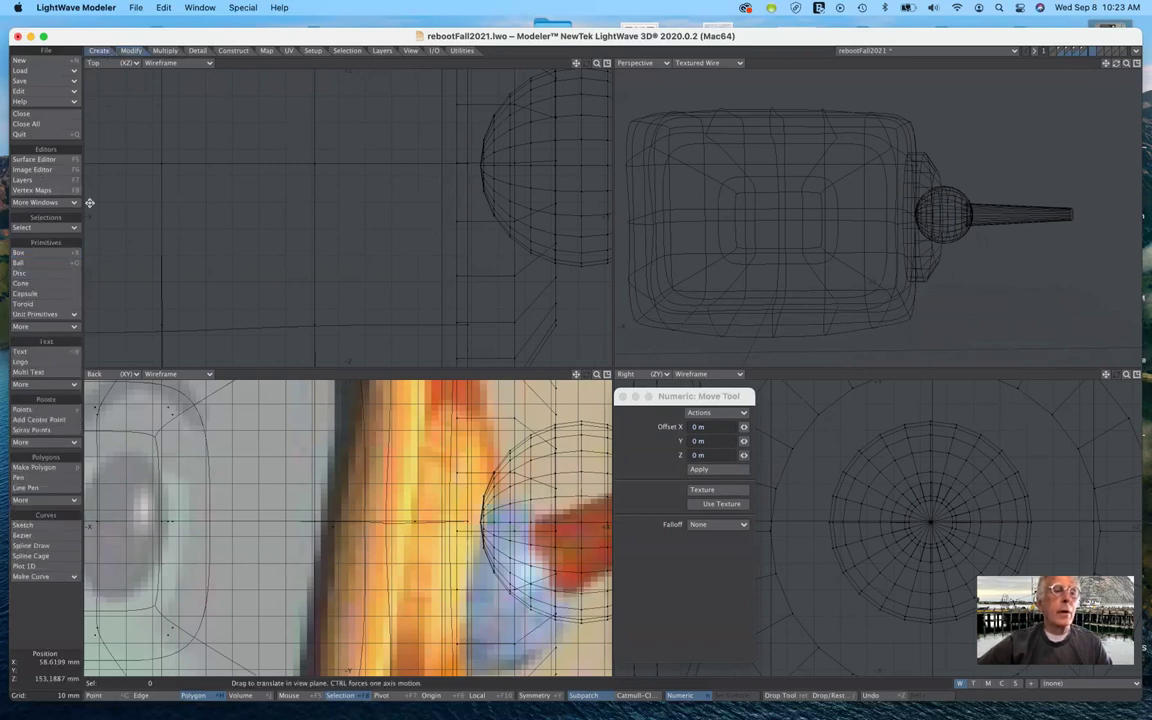
{"action": "left_click", "coordinate": [43, 263]}
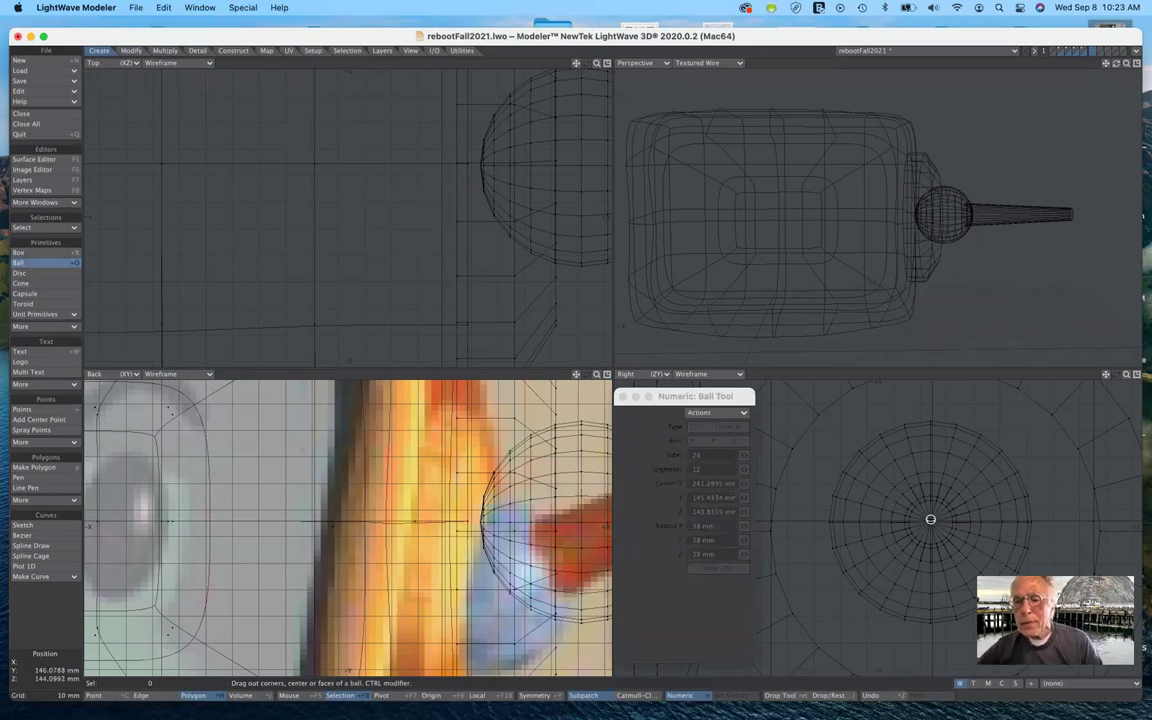
{"action": "left_click_drag", "start_coordinate": [930, 520], "coordinate": [957, 547]}
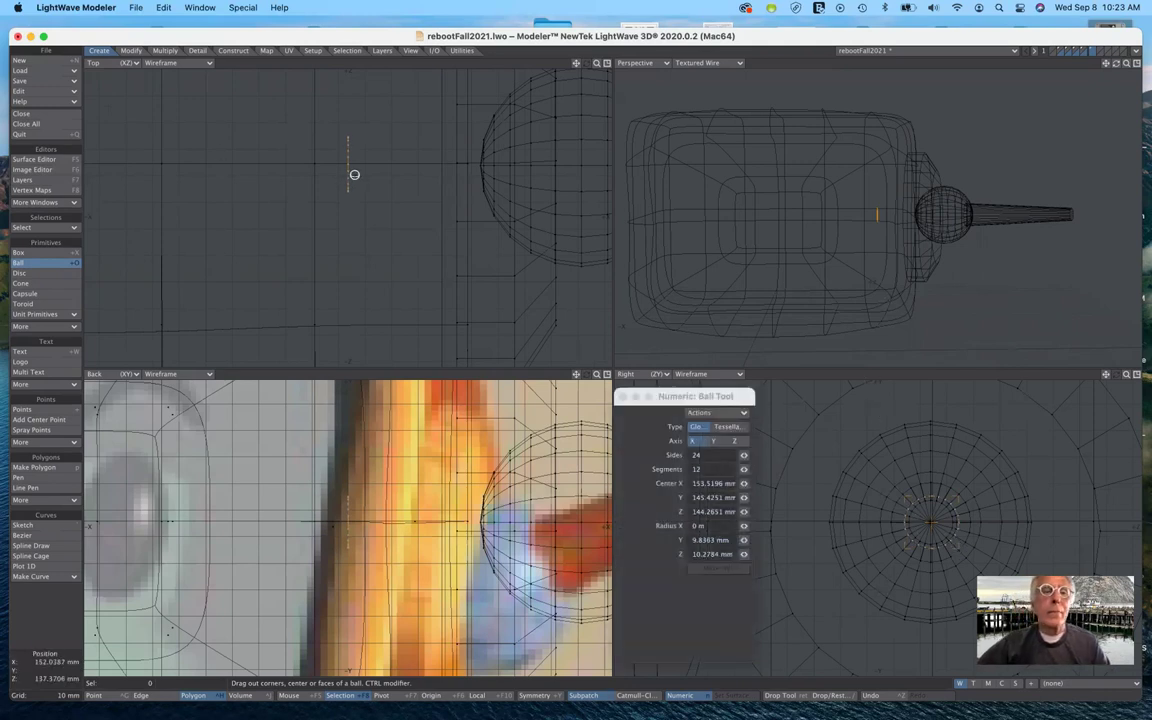
{"action": "left_click_drag", "start_coordinate": [350, 165], "coordinate": [377, 175]}
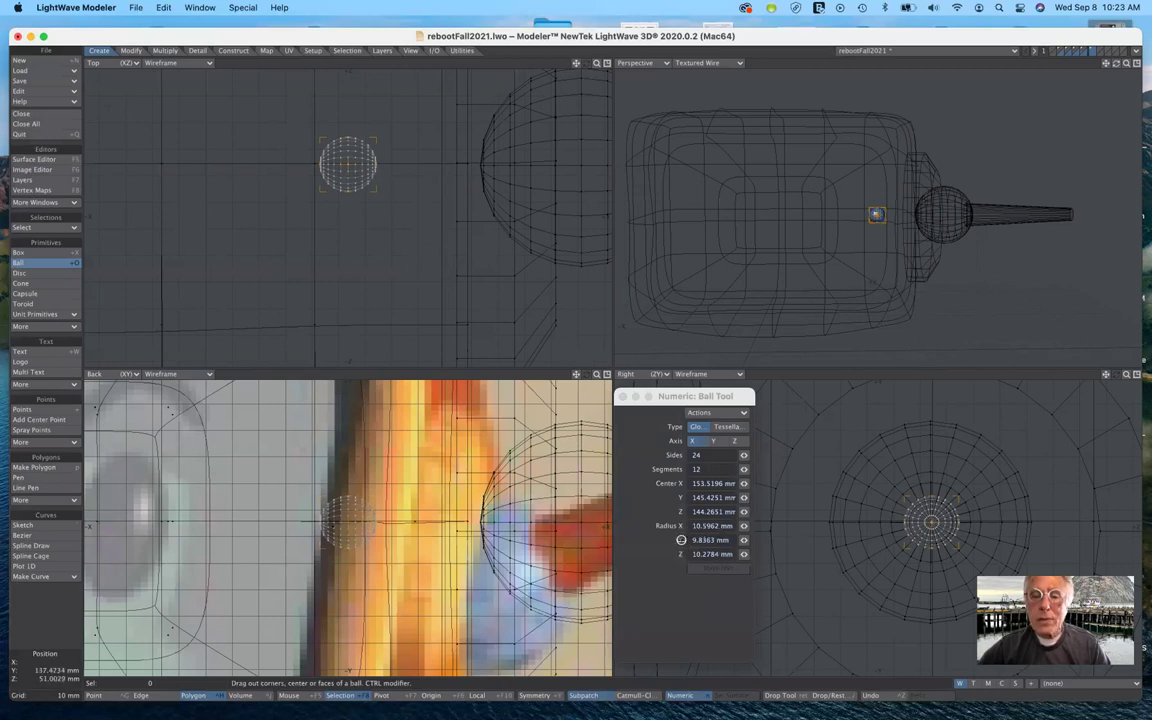
Set the small ball's X, Y and Z radii to 11 mm each.
{"action": "left_click_drag", "start_coordinate": [693, 528], "coordinate": [753, 531]}
{"action": "type", "text": "11mm"}
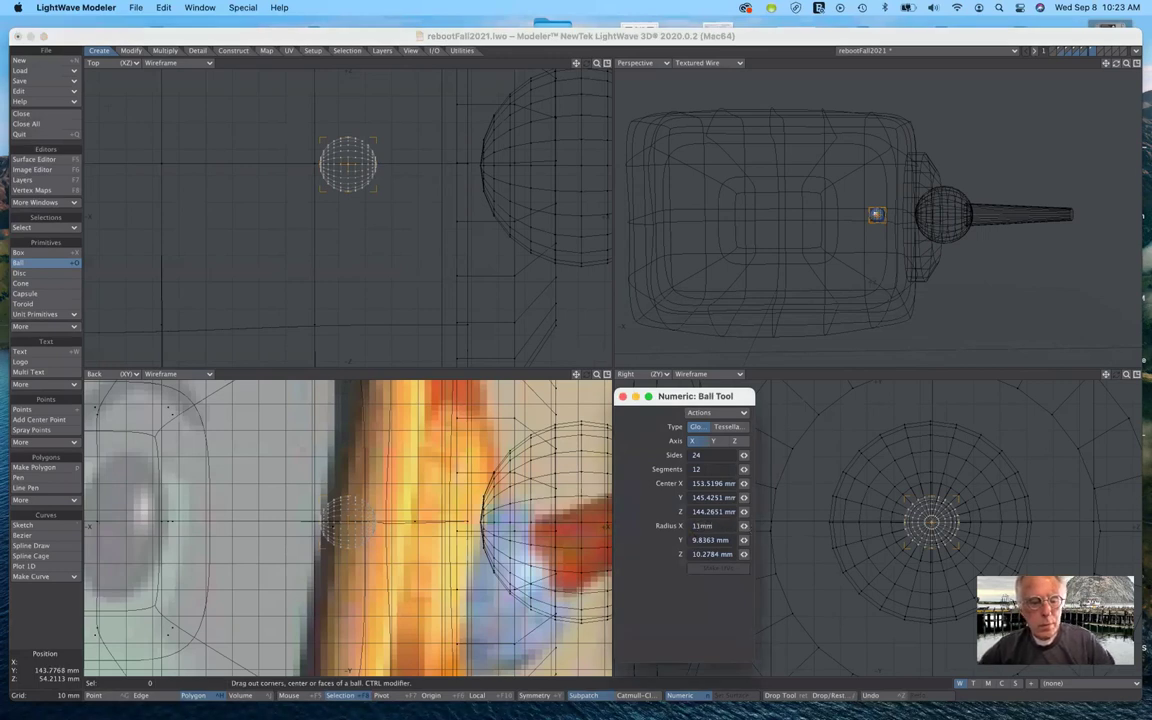
{"action": "key", "text": "Tab"}
{"action": "type", "text": "1"}
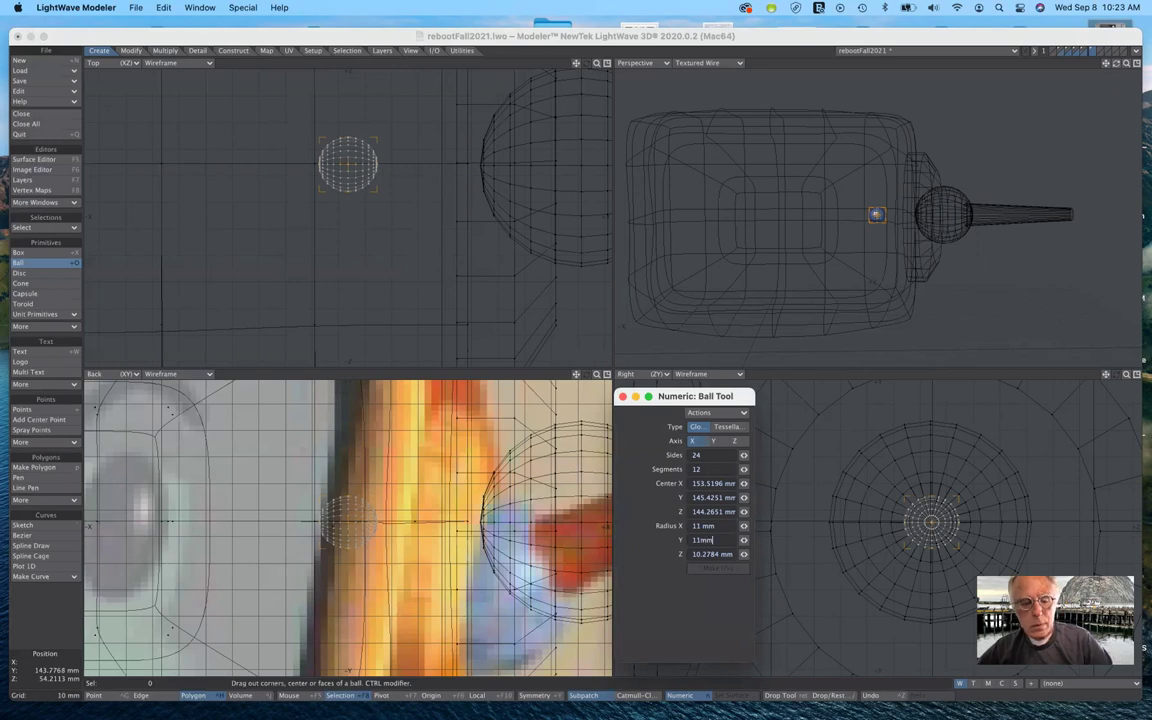
{"action": "key", "text": "Tab"}
{"action": "type", "text": "1"}
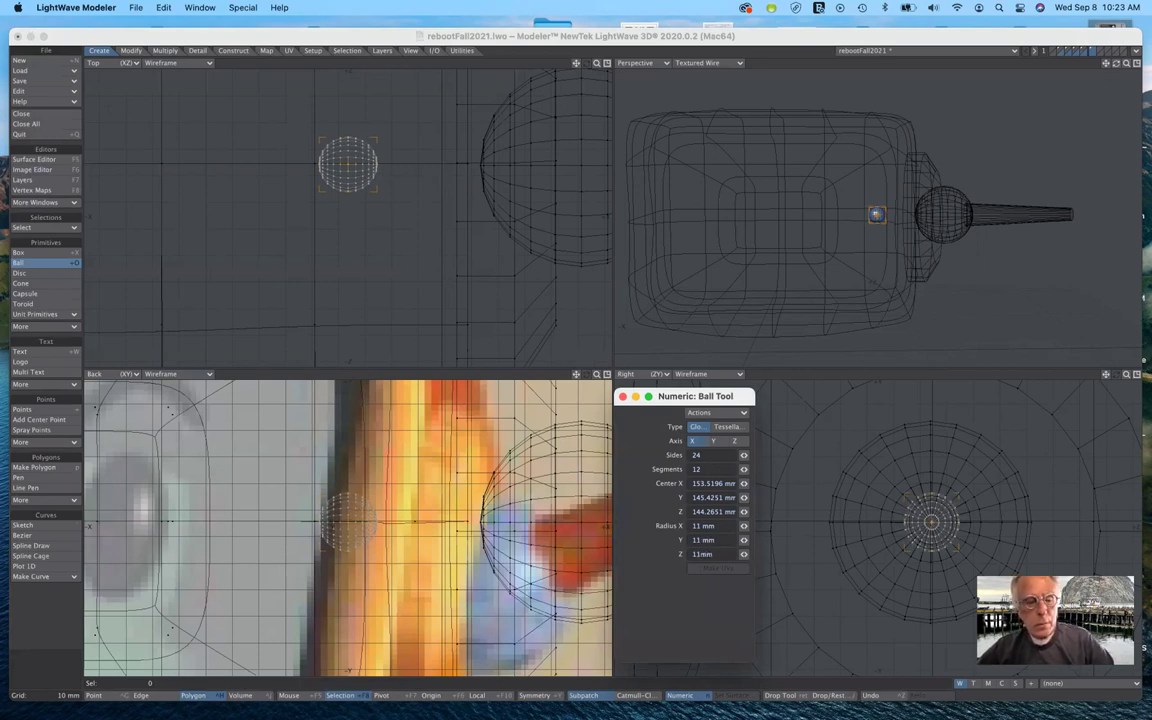
{"action": "key", "text": "Tab"}
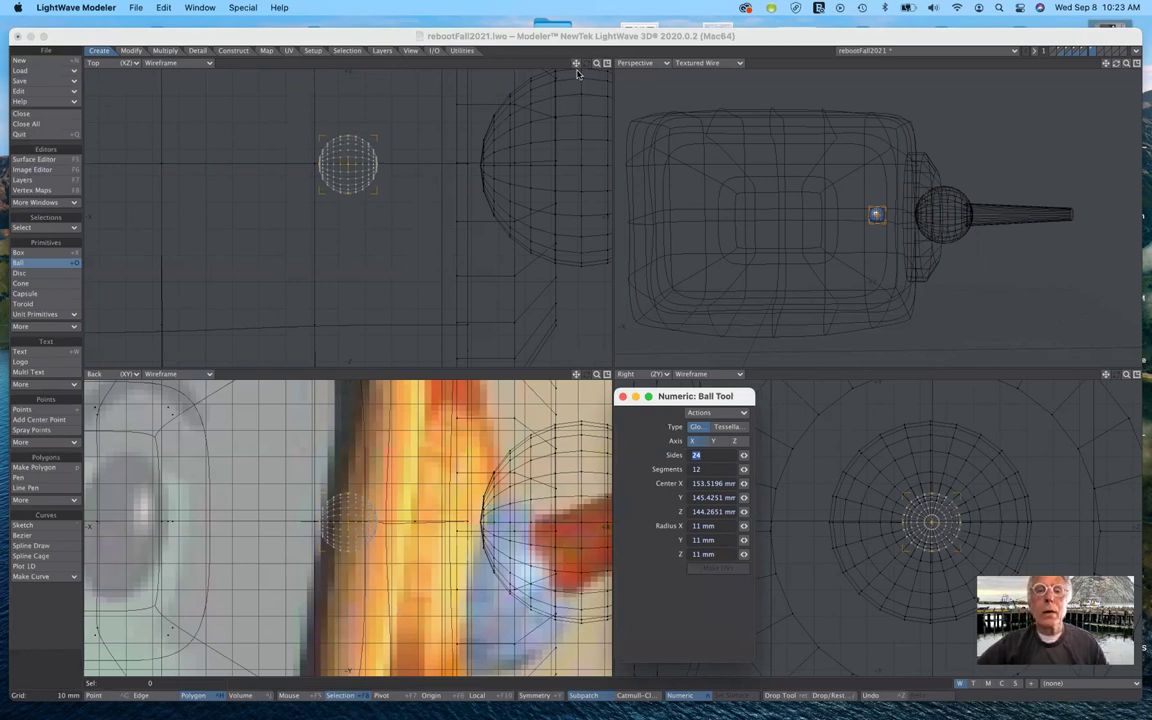
Move the small ball to the rod's outer end at about X 417 mm and centre it at about Y 145.6 mm, Z 143.6 mm.
{"action": "left_click_drag", "start_coordinate": [597, 64], "coordinate": [490, 67]}
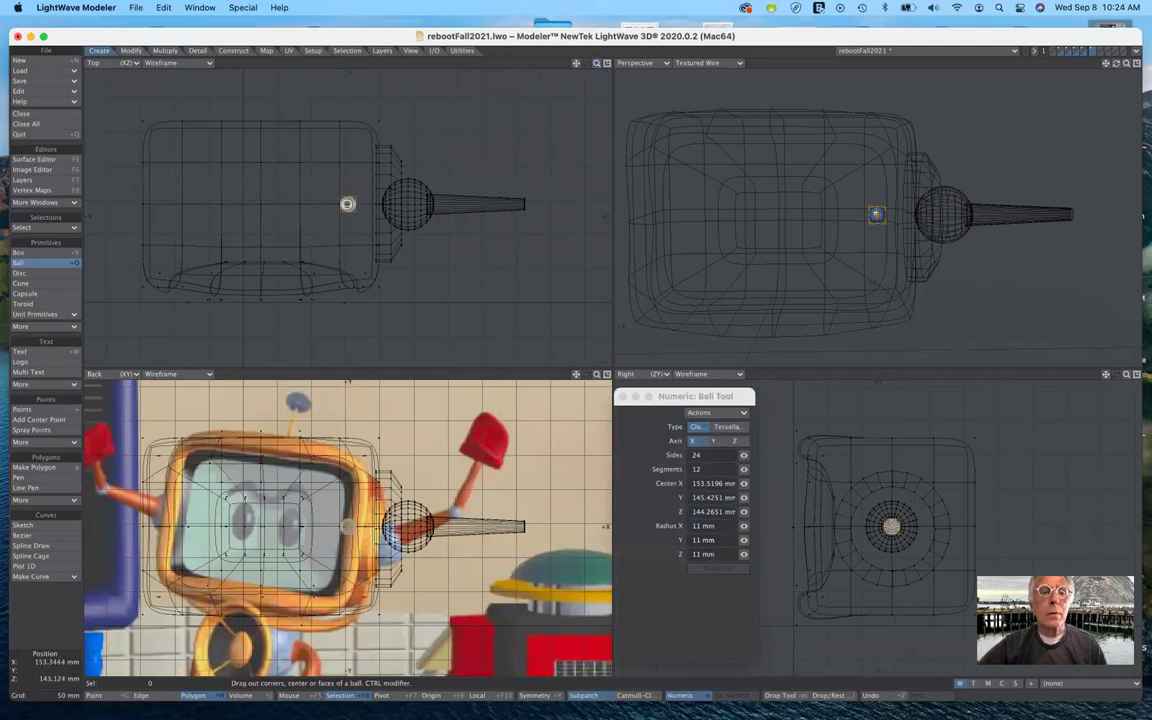
{"action": "left_click_drag", "start_coordinate": [347, 204], "coordinate": [527, 203]}
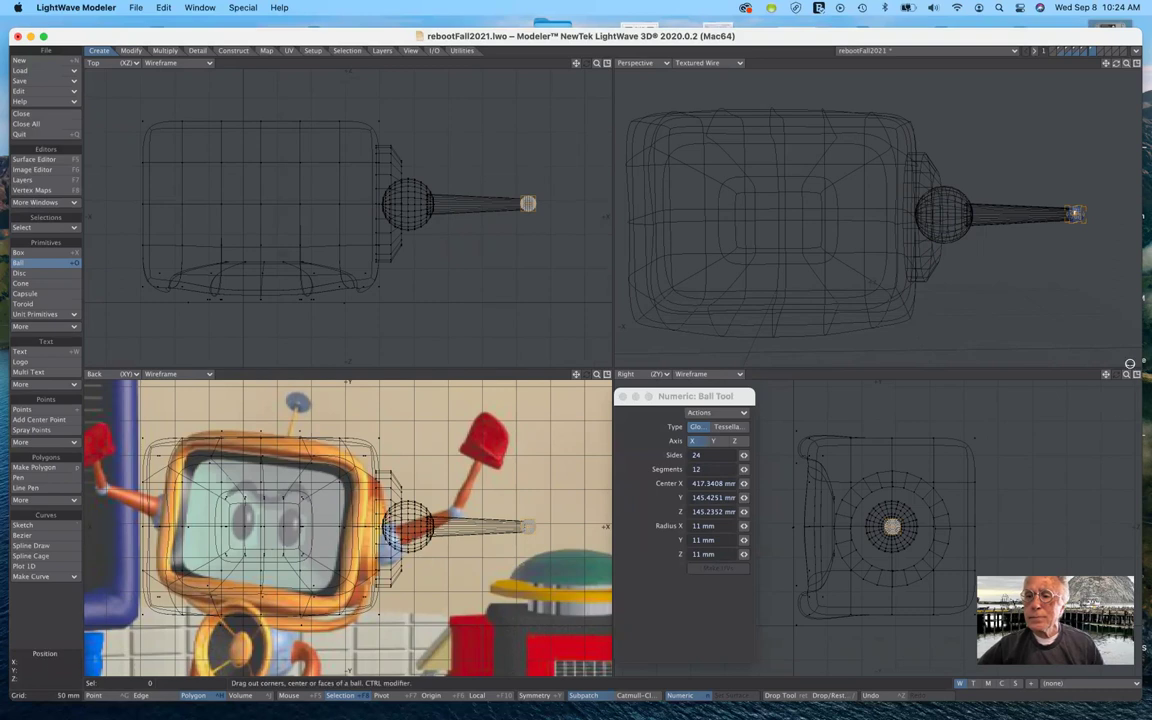
{"action": "left_click_drag", "start_coordinate": [1128, 376], "coordinate": [1008, 484]}
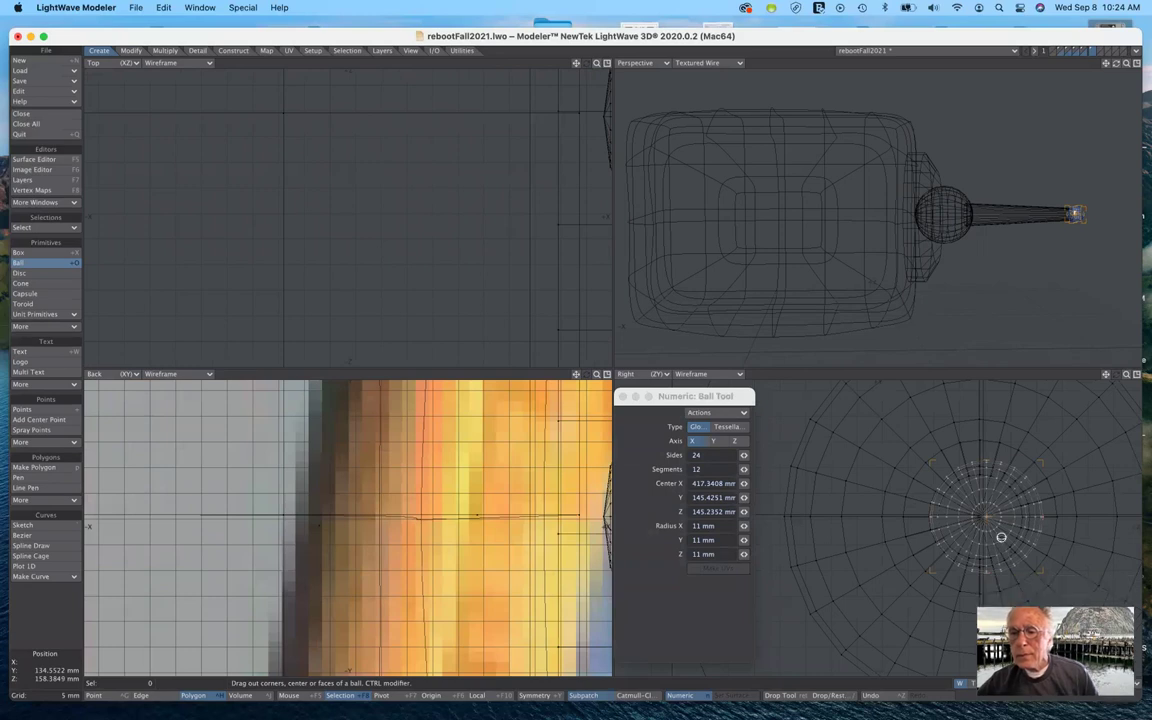
{"action": "left_click_drag", "start_coordinate": [987, 520], "coordinate": [981, 514]}
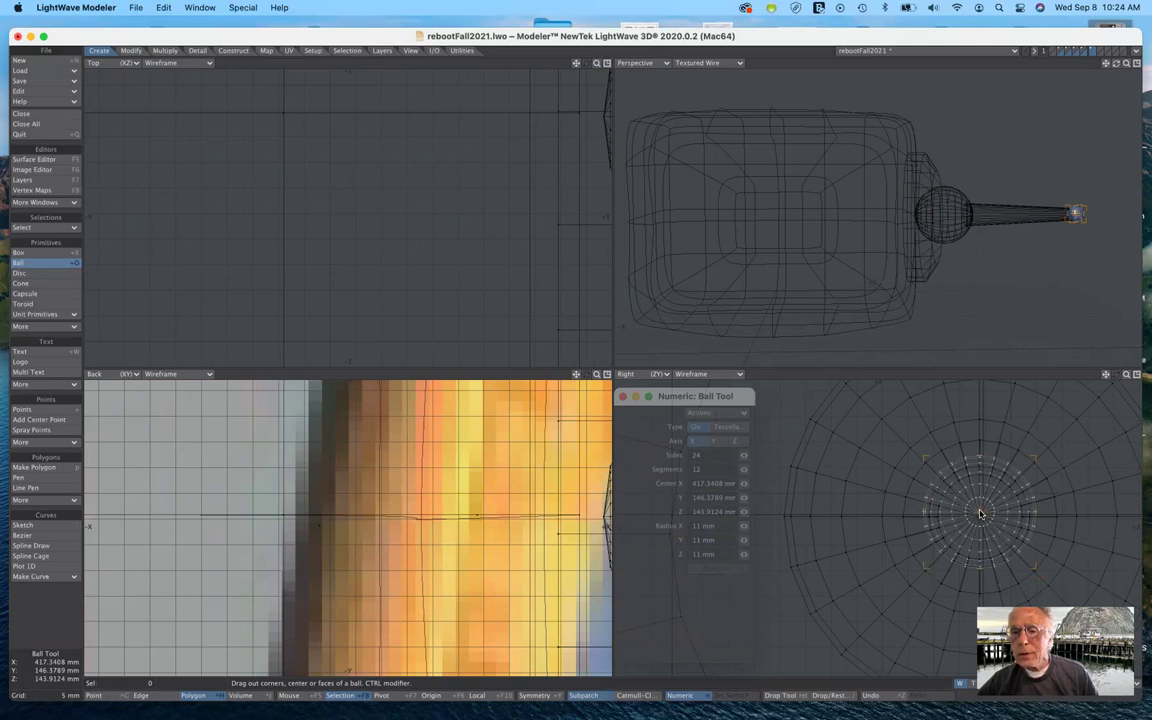
{"action": "left_click_drag", "start_coordinate": [981, 514], "coordinate": [976, 518]}
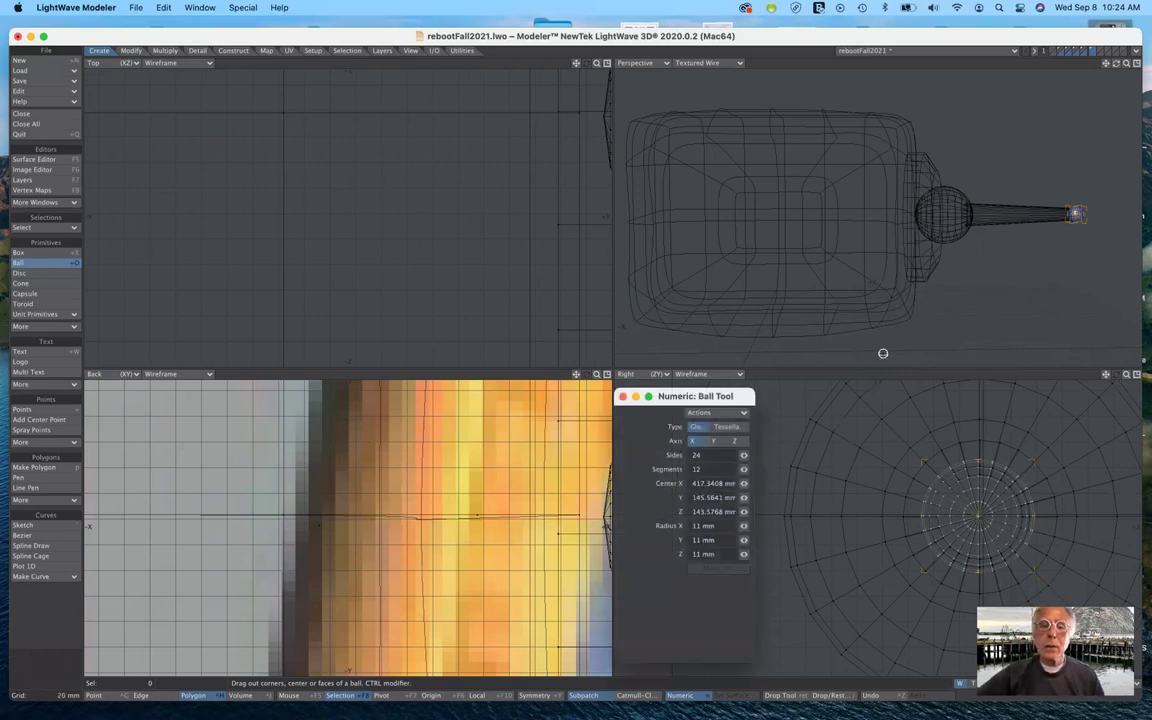
Set the small elbow ball's X, Y and Z radii to 12 mm each.
{"action": "left_click_drag", "start_coordinate": [746, 397], "coordinate": [794, 346]}
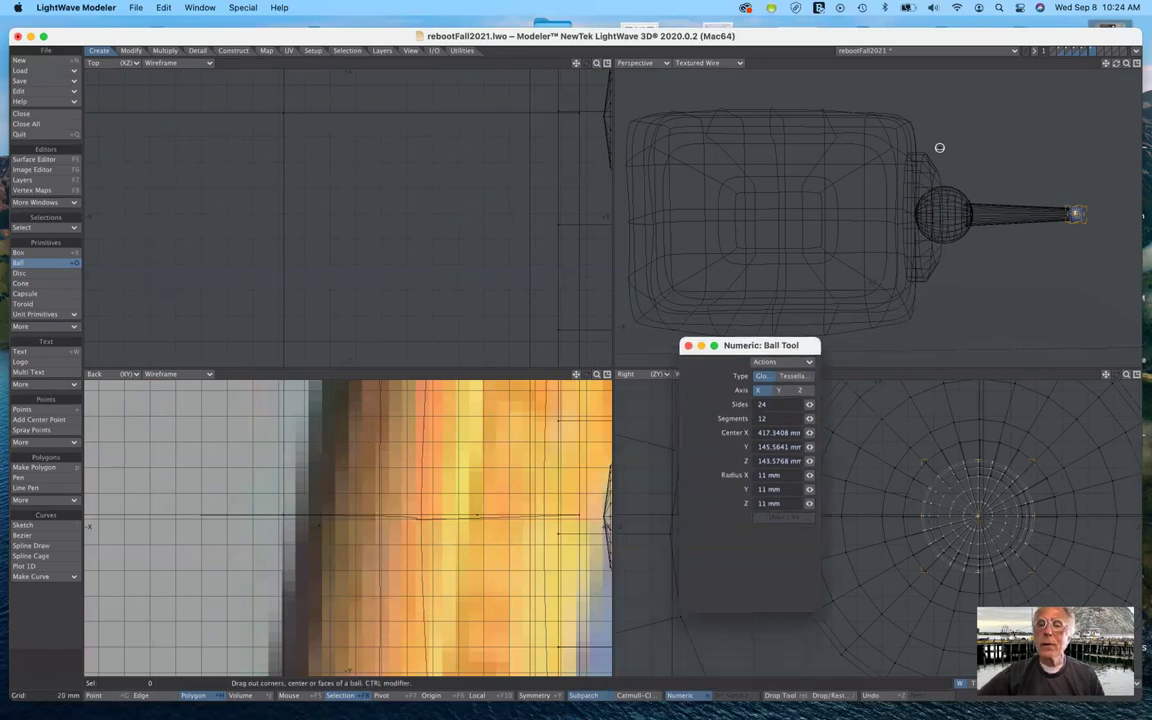
{"action": "key", "text": "a"}
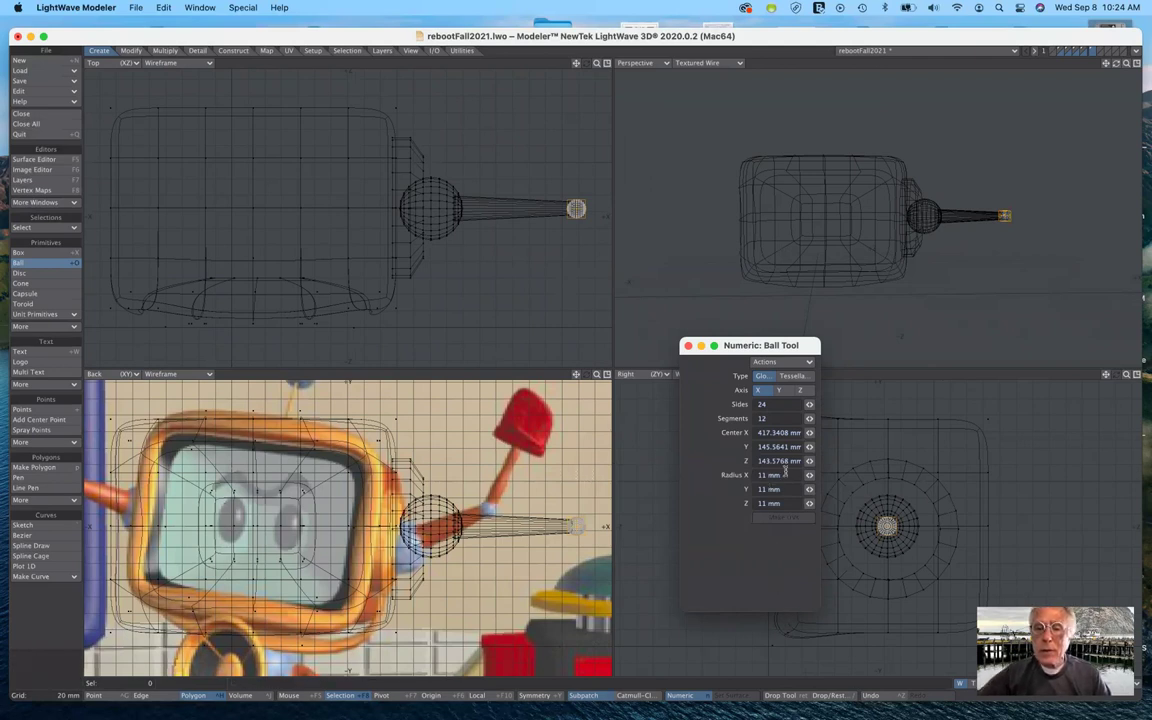
{"action": "left_click", "coordinate": [784, 476]}
{"action": "type", "text": "12m"}
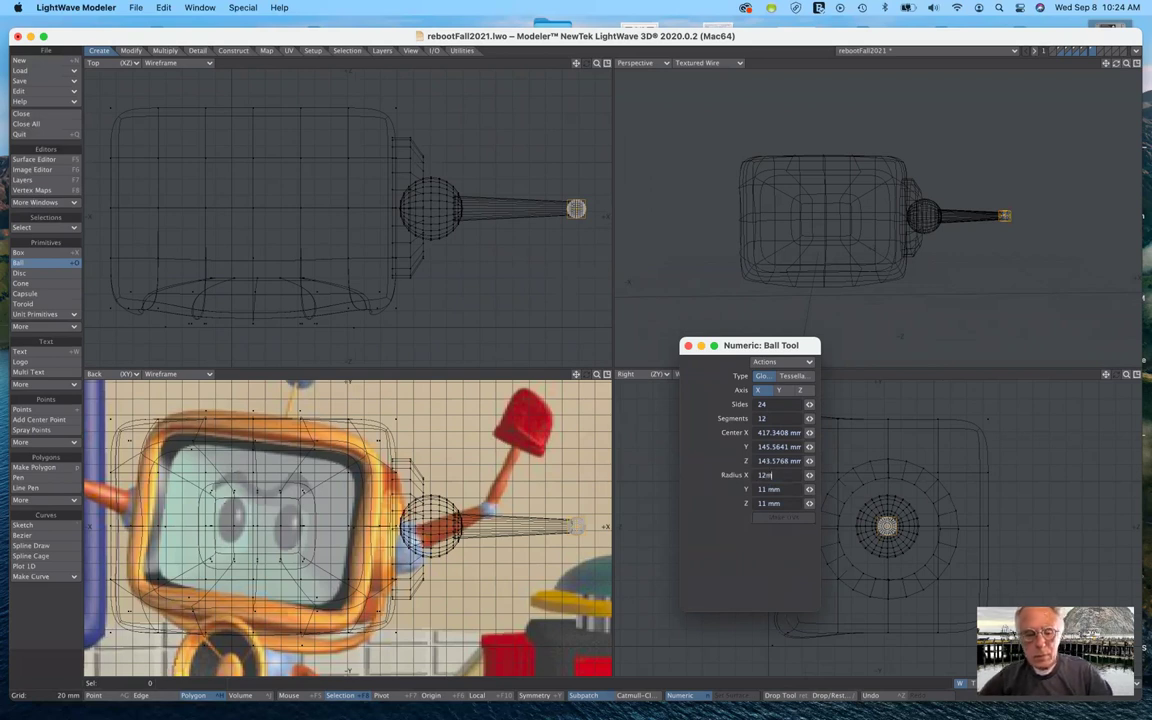
{"action": "key", "text": "Tab"}
{"action": "type", "text": "1"}
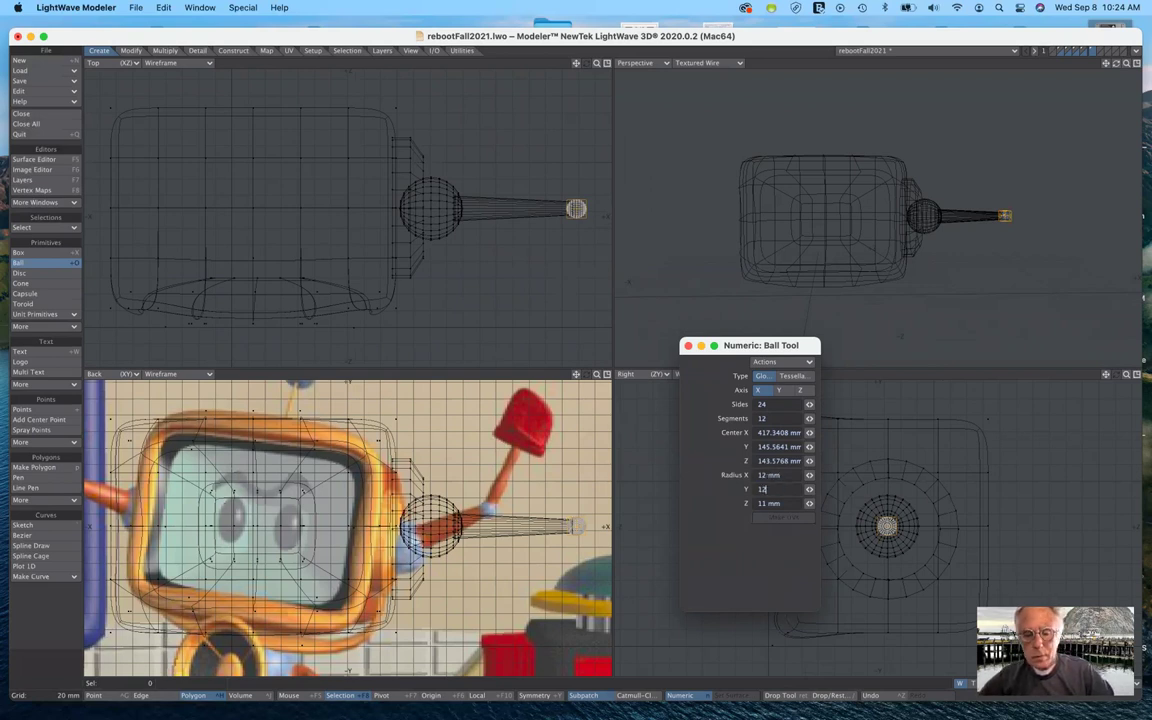
{"action": "key", "text": "Tab"}
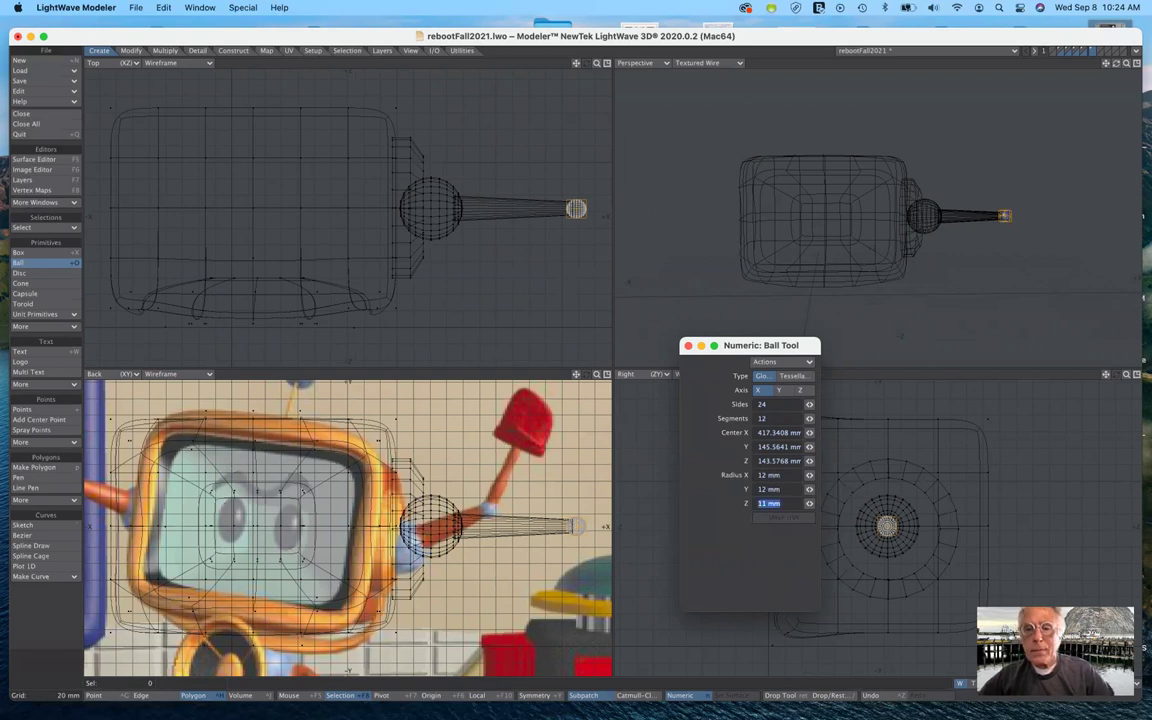
{"action": "type", "text": "12"}
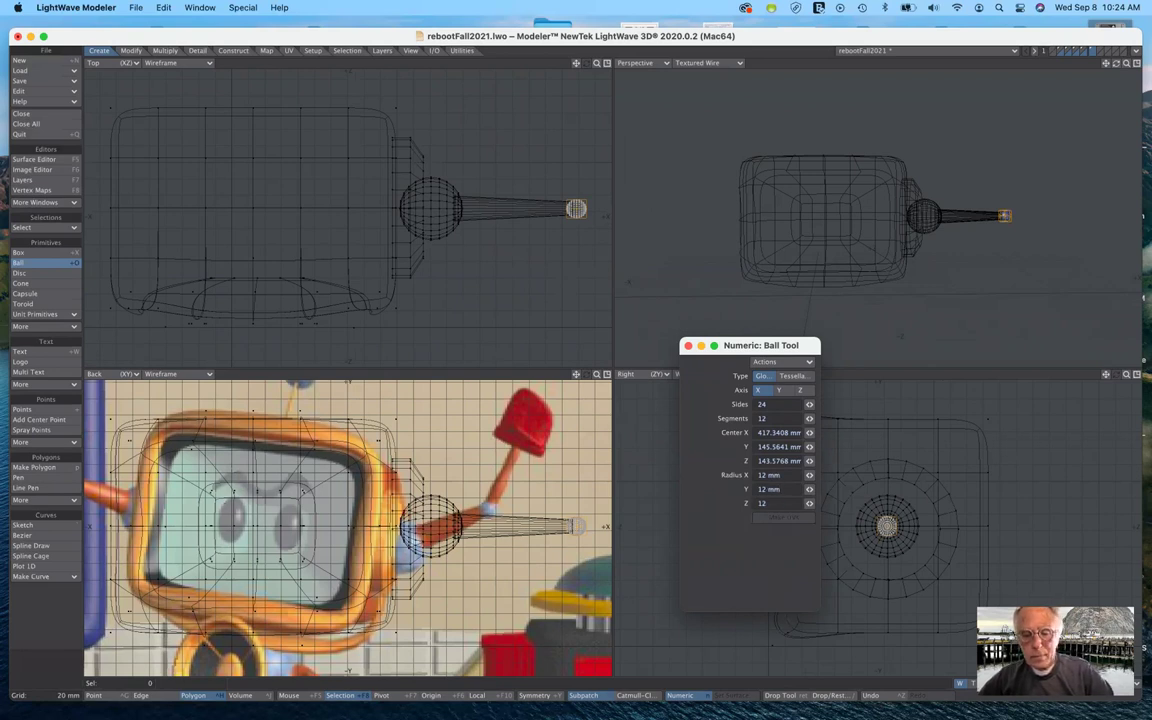
{"action": "key", "text": "Tab"}
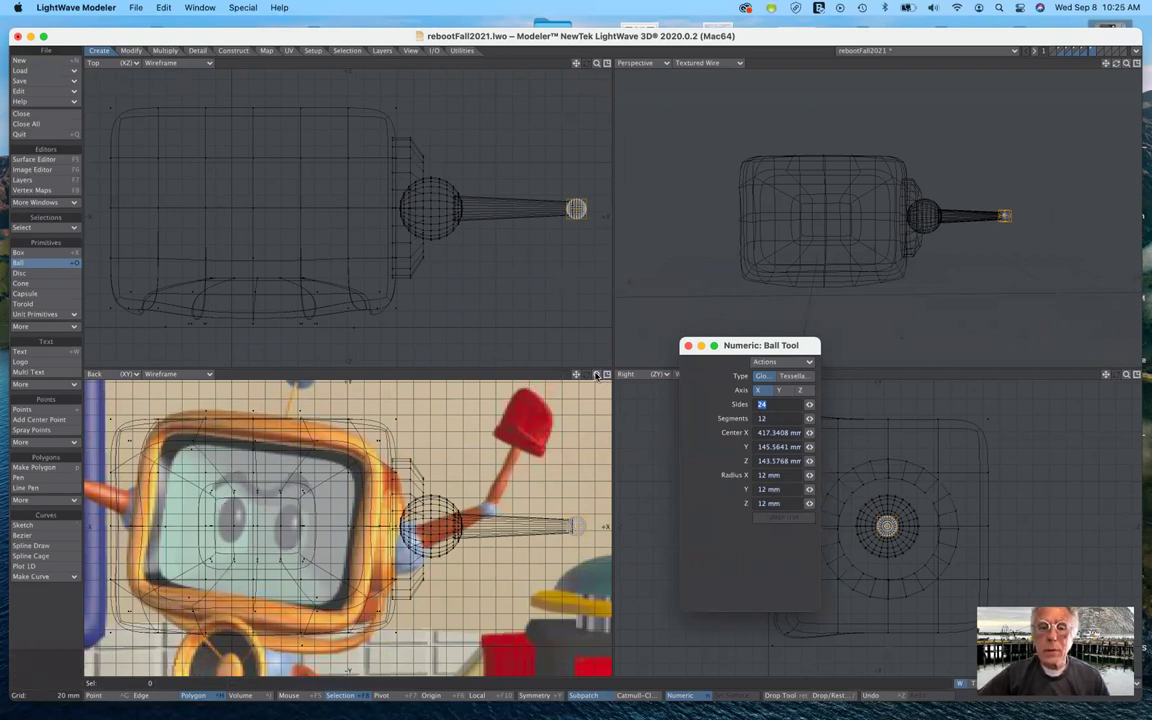
Shift the elbow ball slightly outward on the rod's end, centring it at about X 419.7 mm, Y 145.1 mm.
{"action": "left_click_drag", "start_coordinate": [597, 375], "coordinate": [662, 375]}
{"action": "left_click_drag", "start_coordinate": [576, 378], "coordinate": [428, 352]}
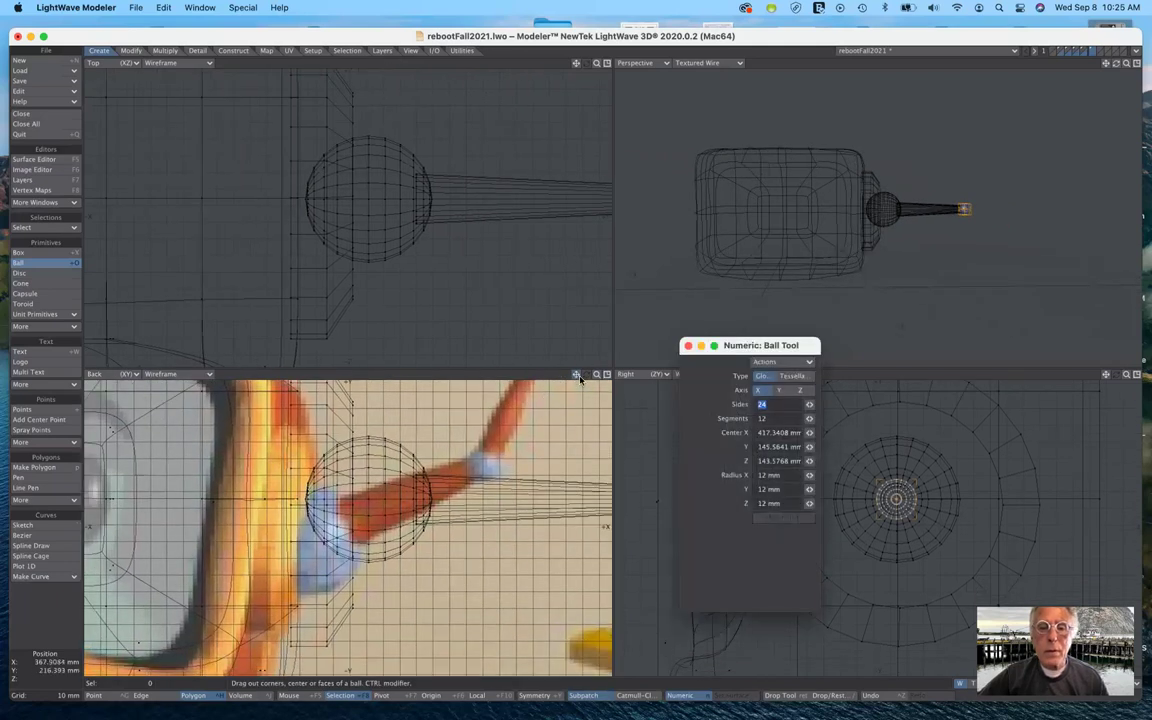
{"action": "left_click_drag", "start_coordinate": [576, 375], "coordinate": [463, 353]}
{"action": "left_click_drag", "start_coordinate": [548, 479], "coordinate": [549, 479]}
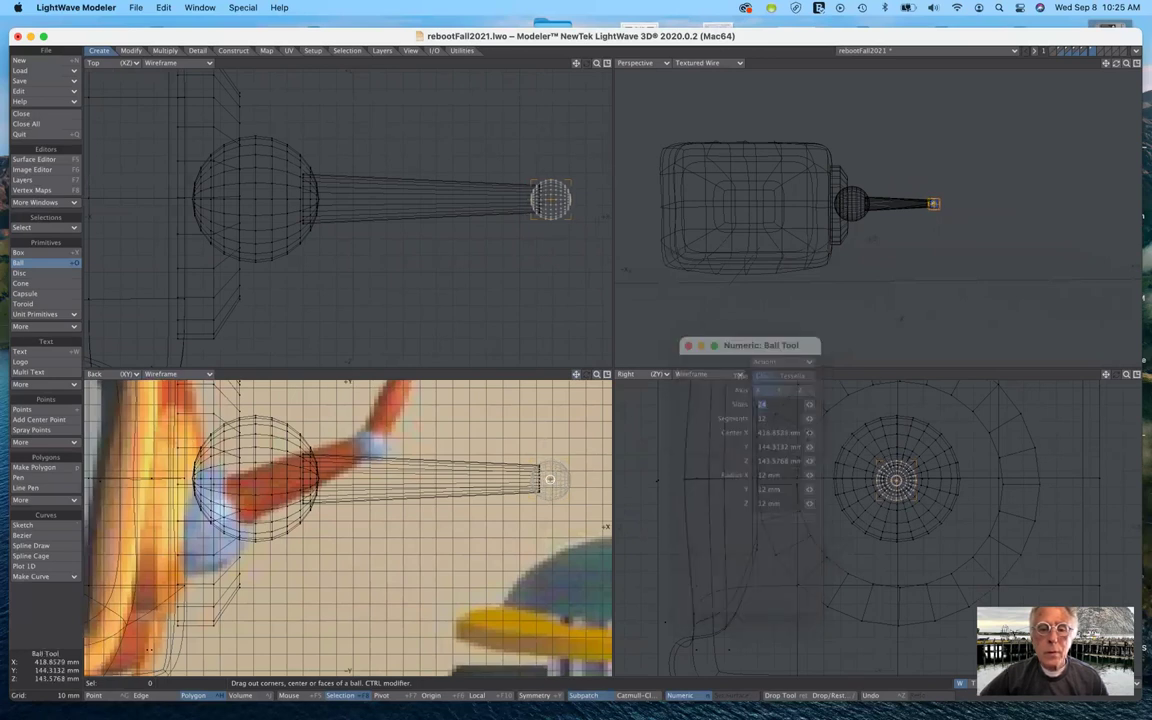
{"action": "left_click_drag", "start_coordinate": [550, 479], "coordinate": [551, 478]}
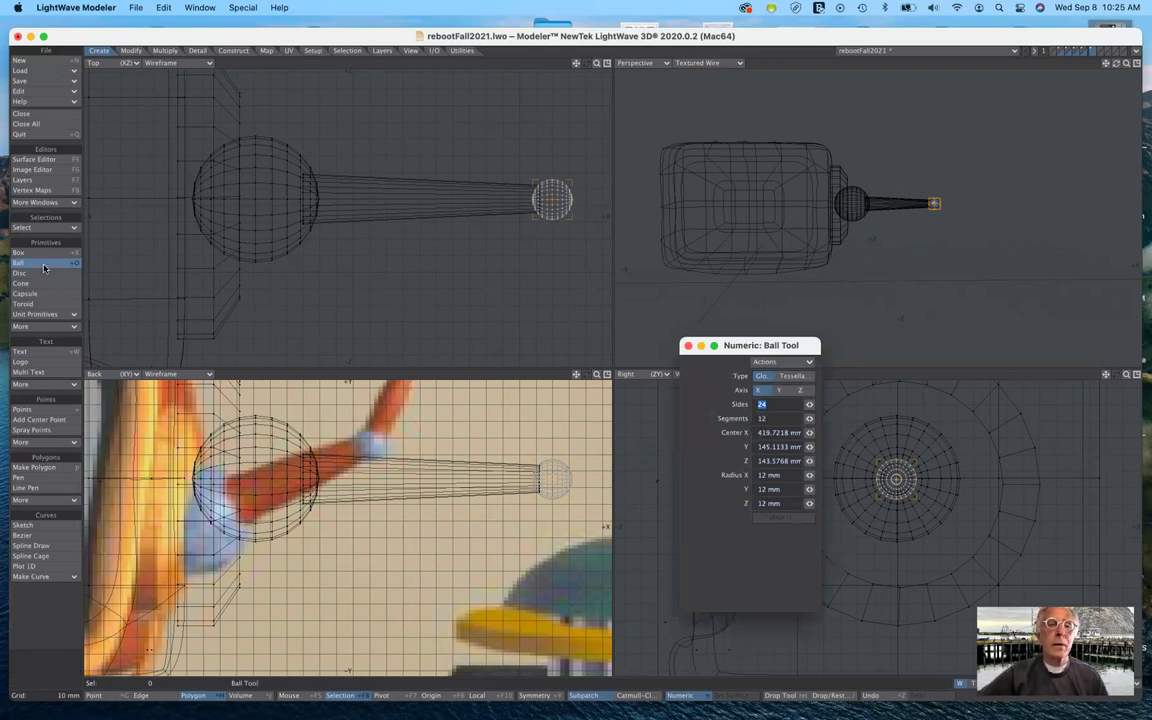
Finish the elbow ball and assign it the existing chrome surface.
{"action": "left_click", "coordinate": [43, 265]}
{"action": "key", "text": "q"}
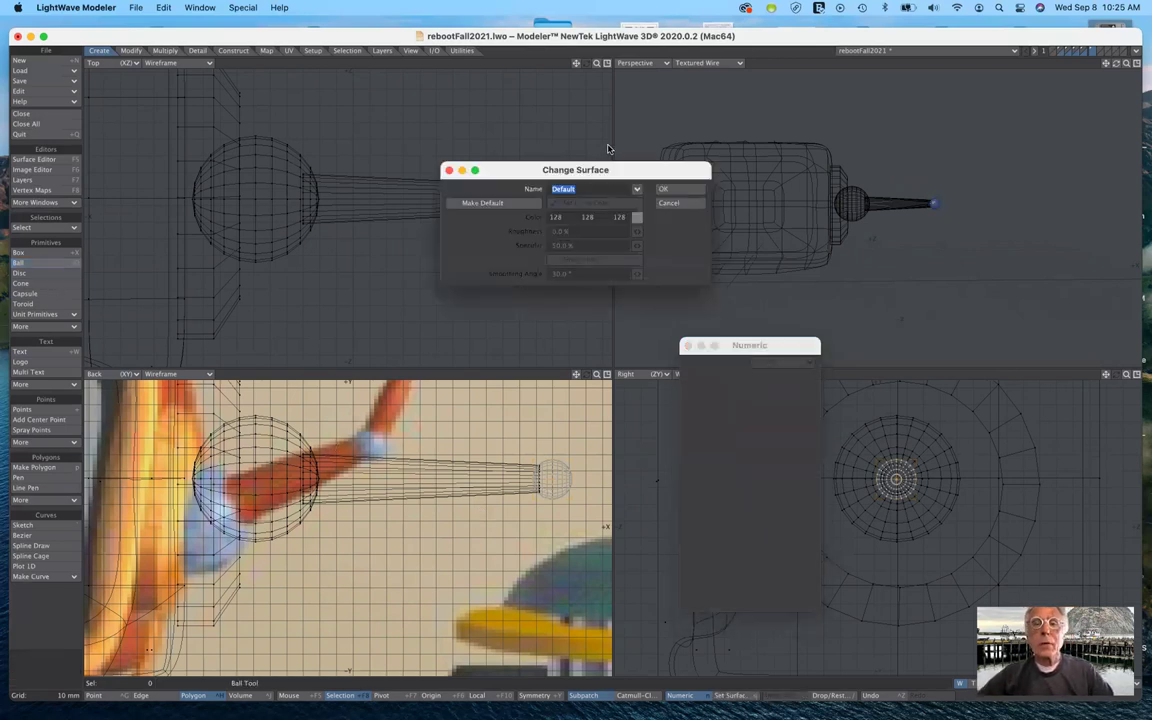
{"action": "left_click", "coordinate": [636, 190]}
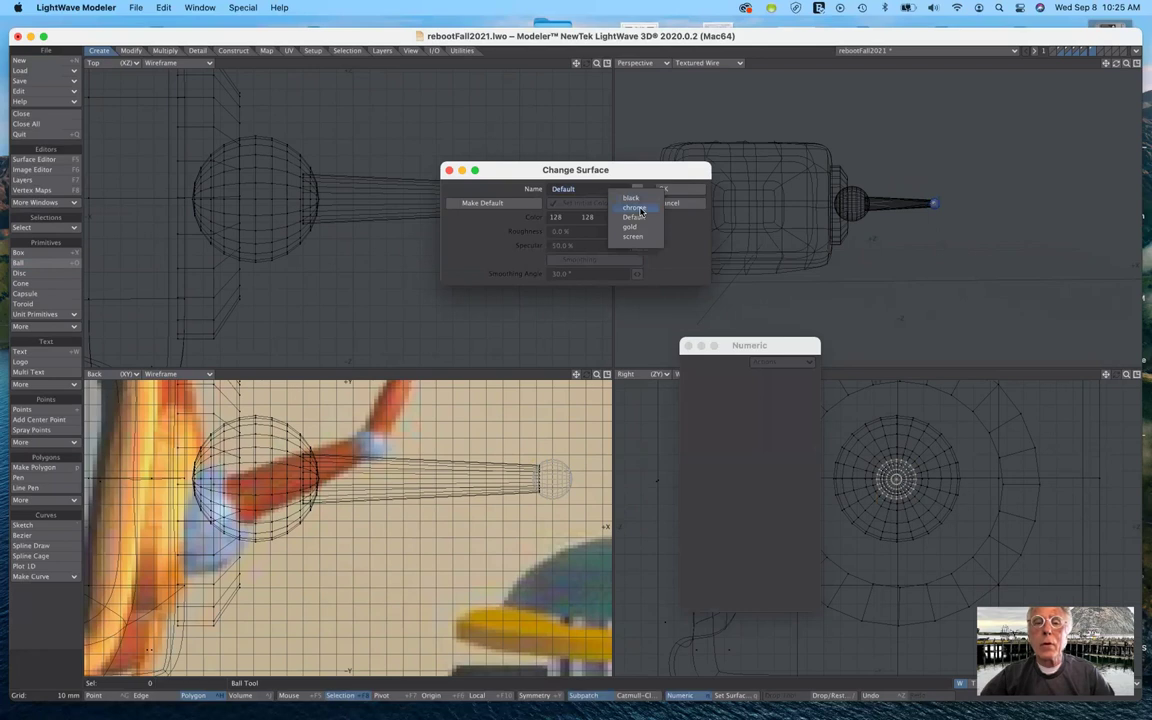
{"action": "left_click", "coordinate": [641, 209]}
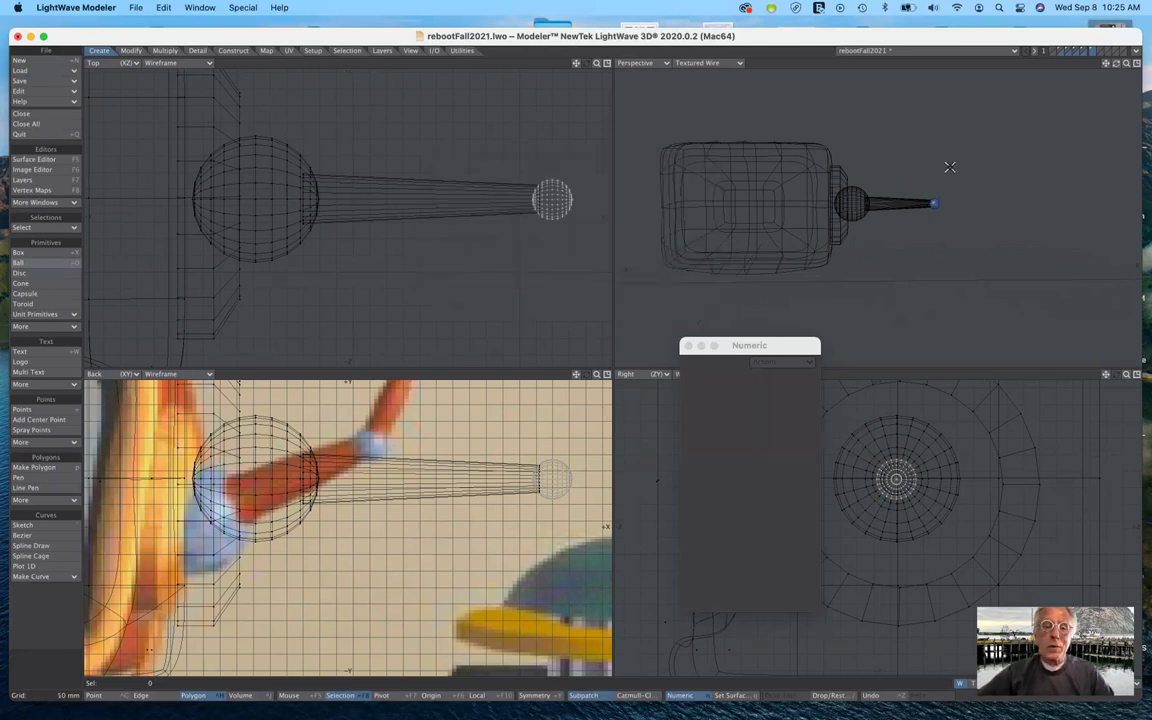
Switch to the next empty layer and show the elbow ball, rod, shoulder ball, disc and head layers as background references.
{"action": "left_click", "coordinate": [1100, 51]}
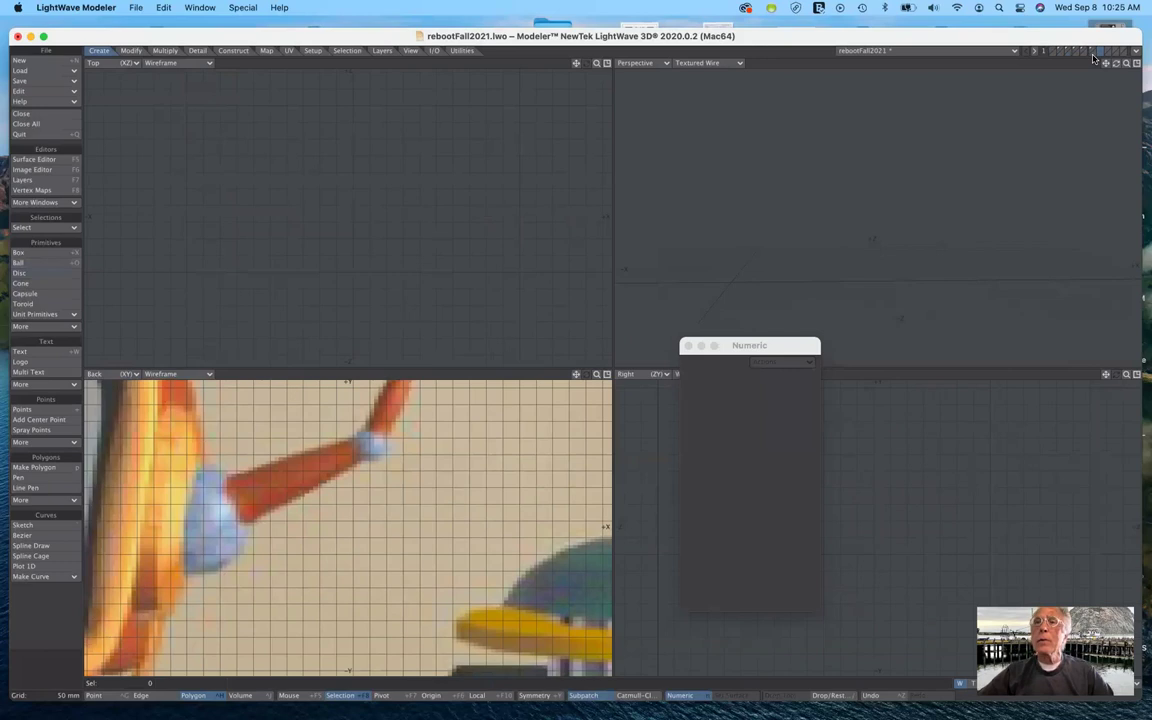
{"action": "key", "text": "ctrl+v"}
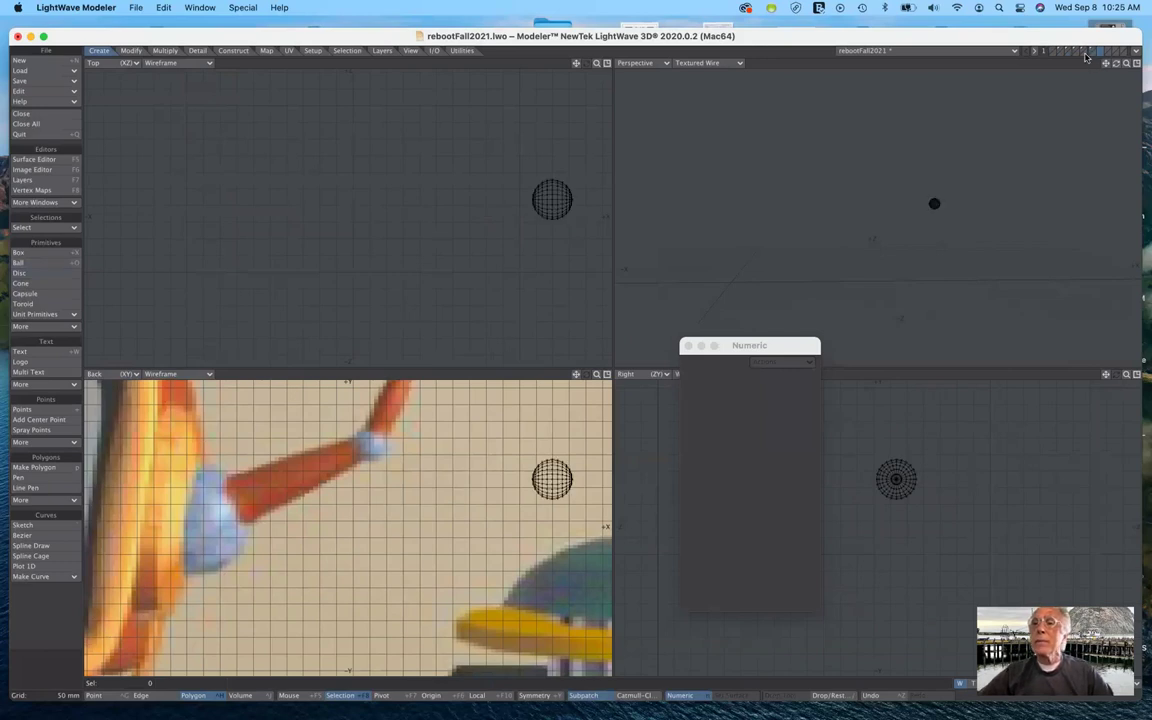
{"action": "left_click", "coordinate": [1078, 57]}
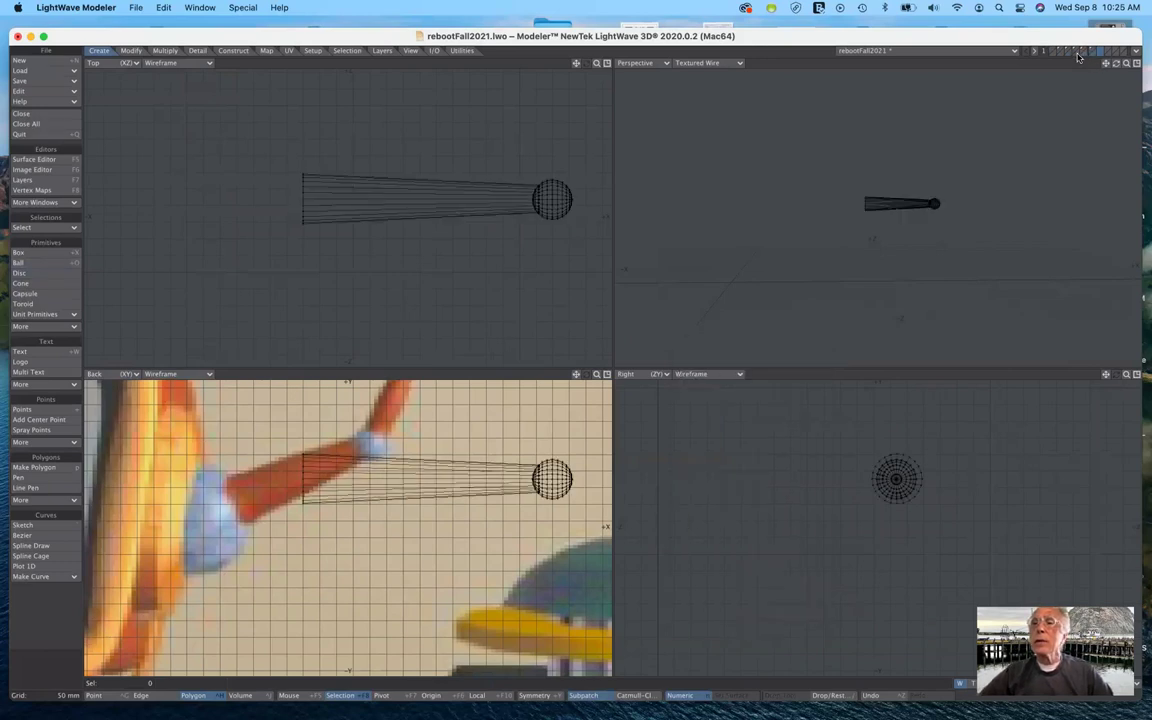
{"action": "left_click", "coordinate": [1069, 56], "text": "shift"}
{"action": "left_click", "coordinate": [1062, 57], "text": "shift"}
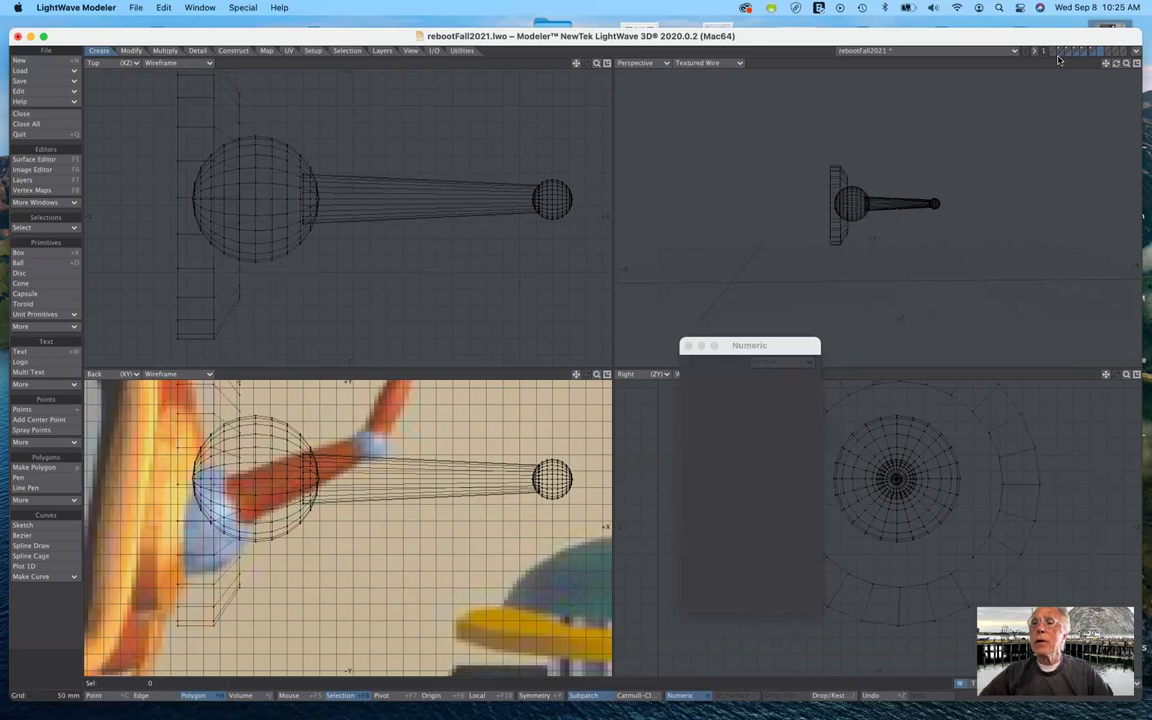
{"action": "left_click", "coordinate": [1058, 55], "text": "shift"}
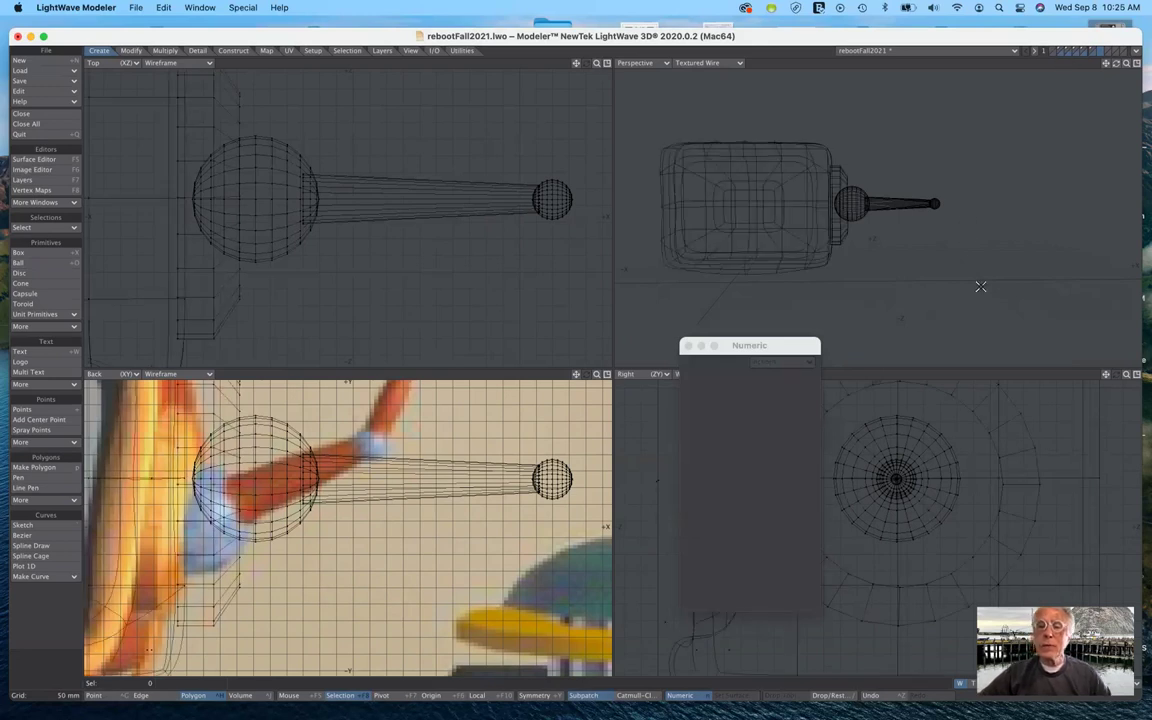
{"action": "left_click_drag", "start_coordinate": [804, 349], "coordinate": [1105, 129]}
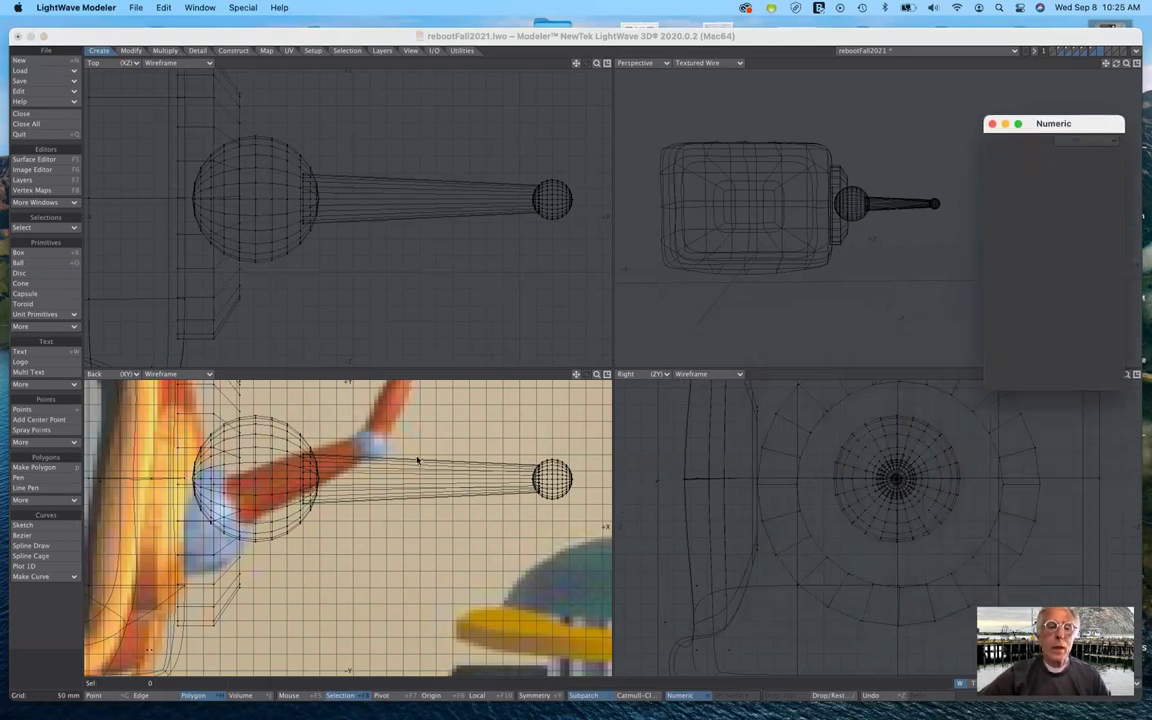
Draw a disc cylinder about 133 mm long along the X axis and place it just beyond the elbow ball, centred near X 491 mm.
{"action": "left_click_drag", "start_coordinate": [575, 376], "coordinate": [578, 480]}
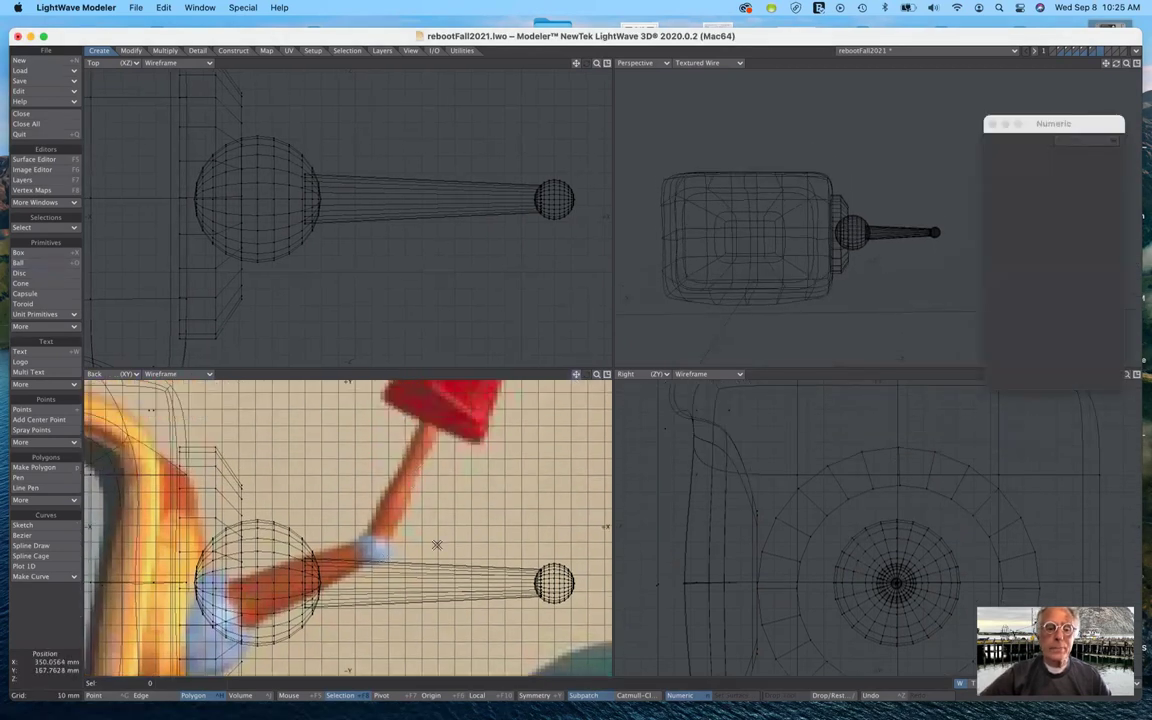
{"action": "left_click", "coordinate": [58, 275]}
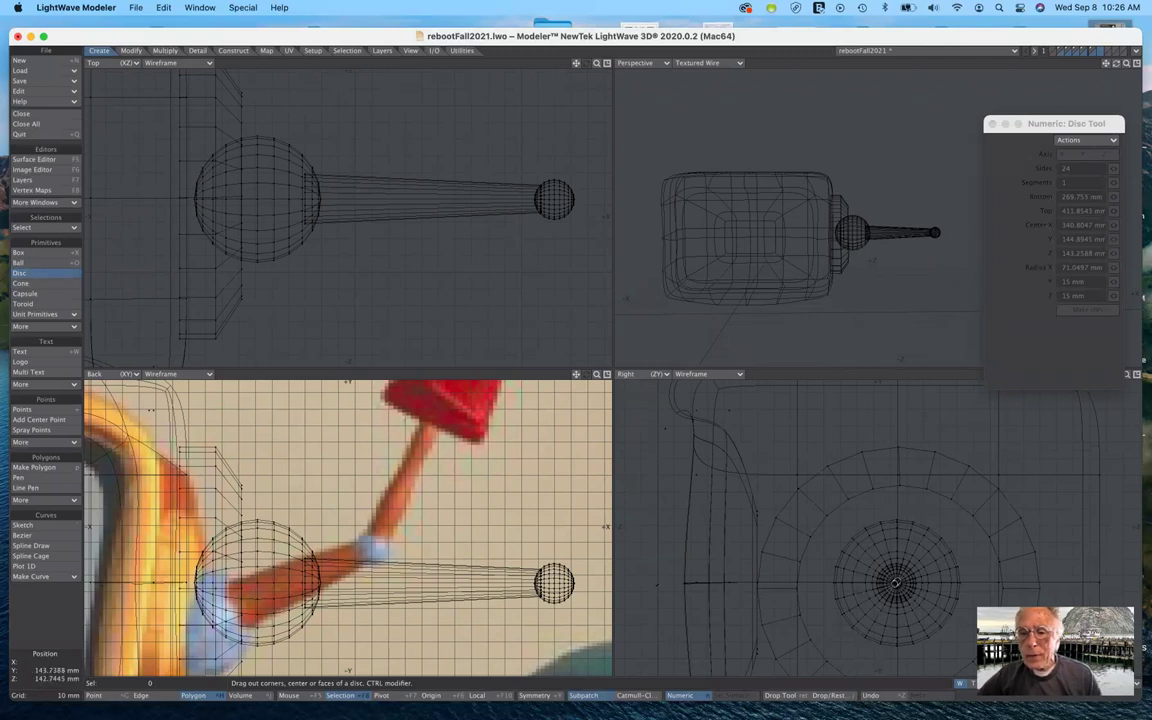
{"action": "left_click_drag", "start_coordinate": [896, 582], "coordinate": [916, 601]}
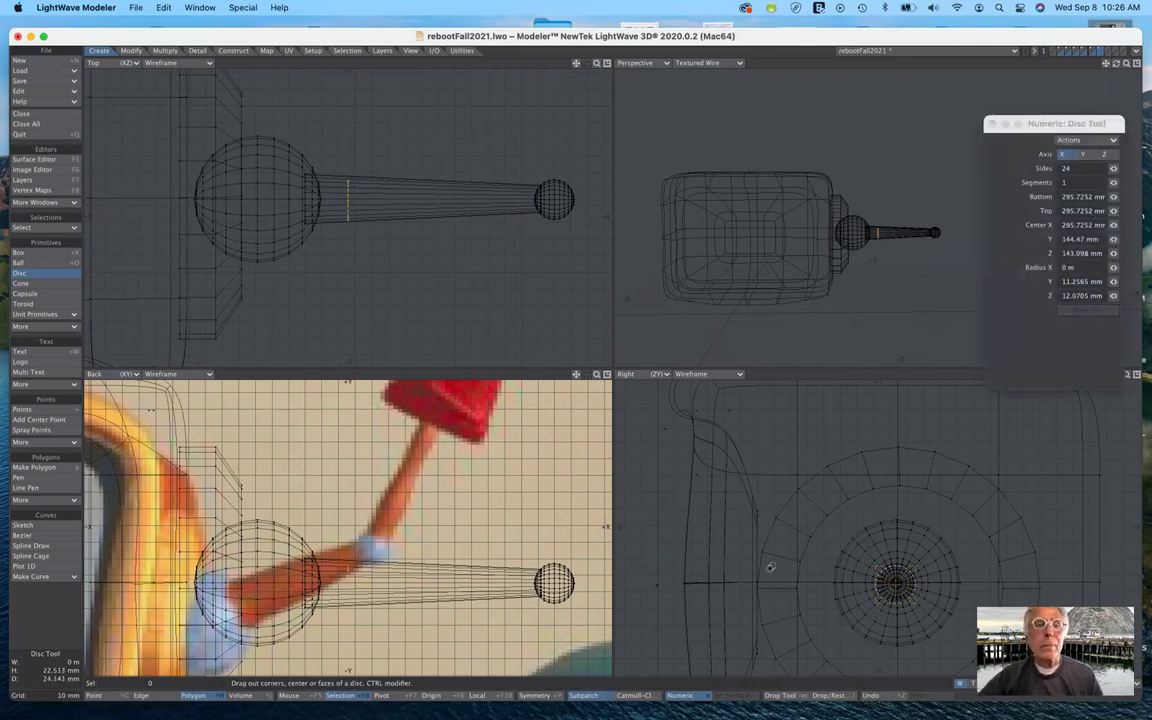
{"action": "left_click_drag", "start_coordinate": [345, 200], "coordinate": [509, 203]}
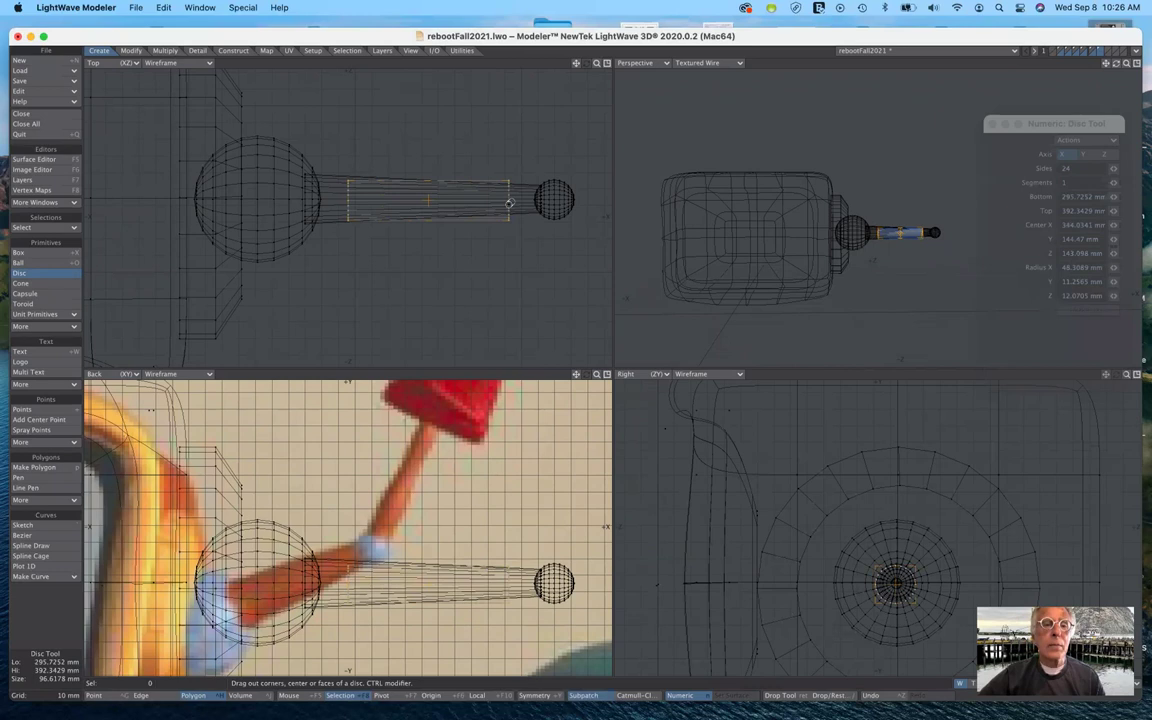
{"action": "left_click_drag", "start_coordinate": [509, 203], "coordinate": [540, 200]}
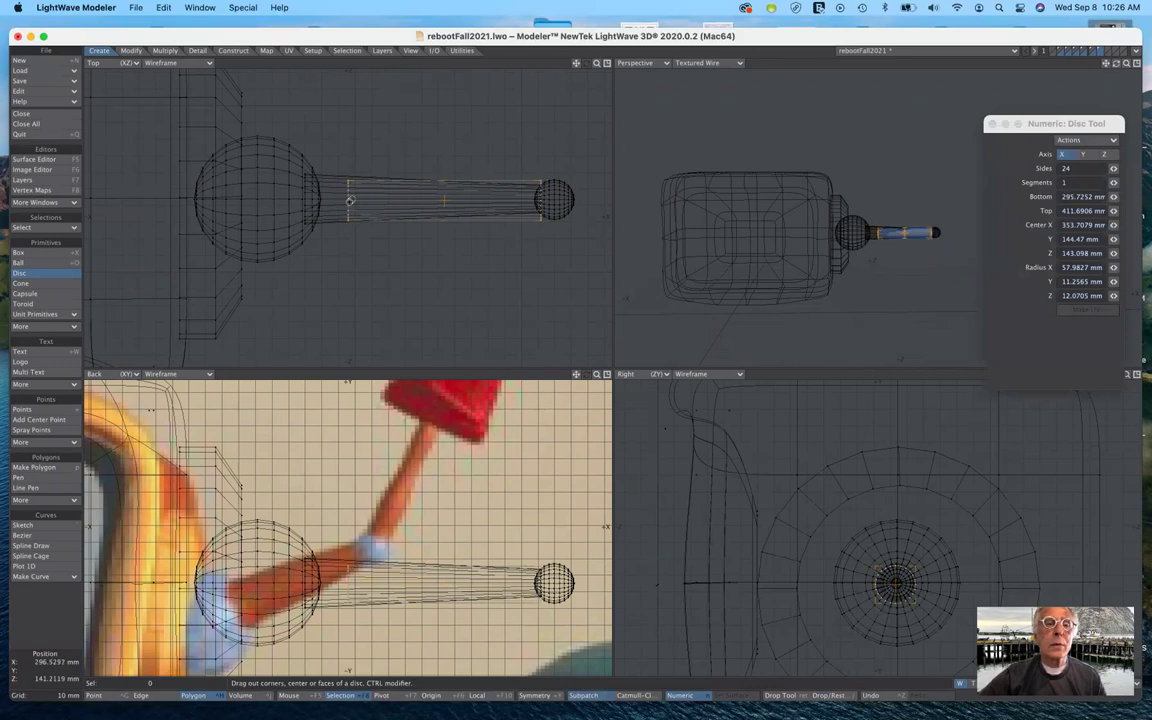
{"action": "left_click_drag", "start_coordinate": [349, 200], "coordinate": [320, 200]}
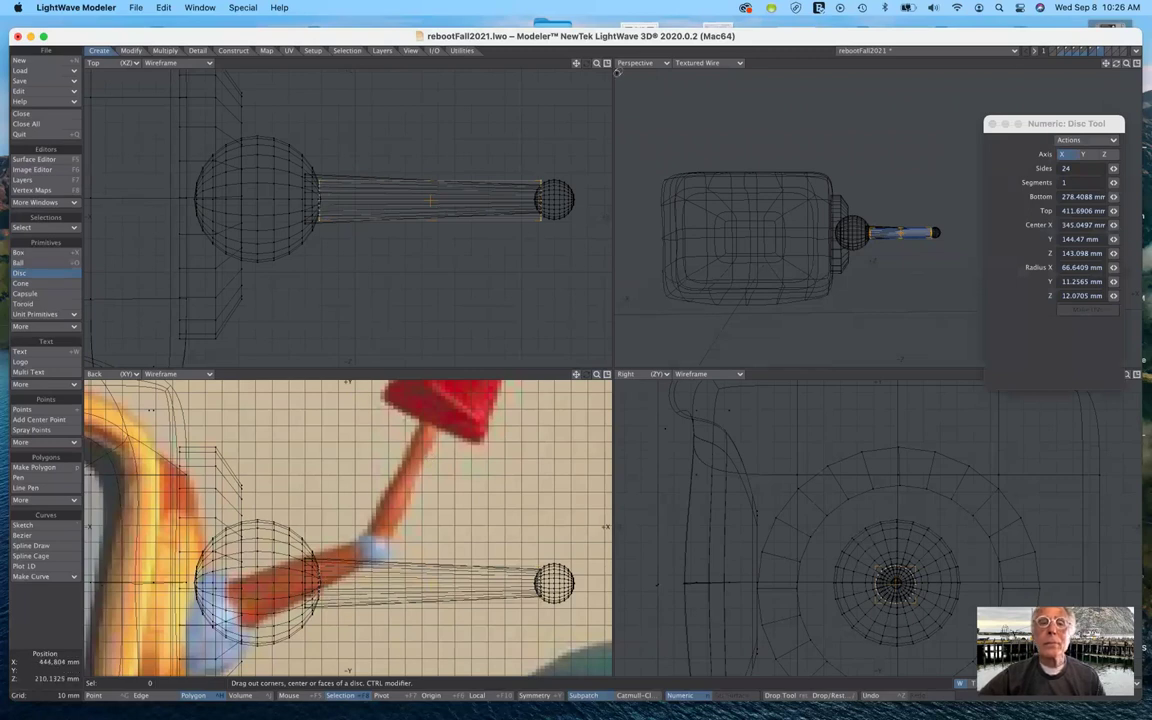
{"action": "left_click_drag", "start_coordinate": [597, 63], "coordinate": [503, 138]}
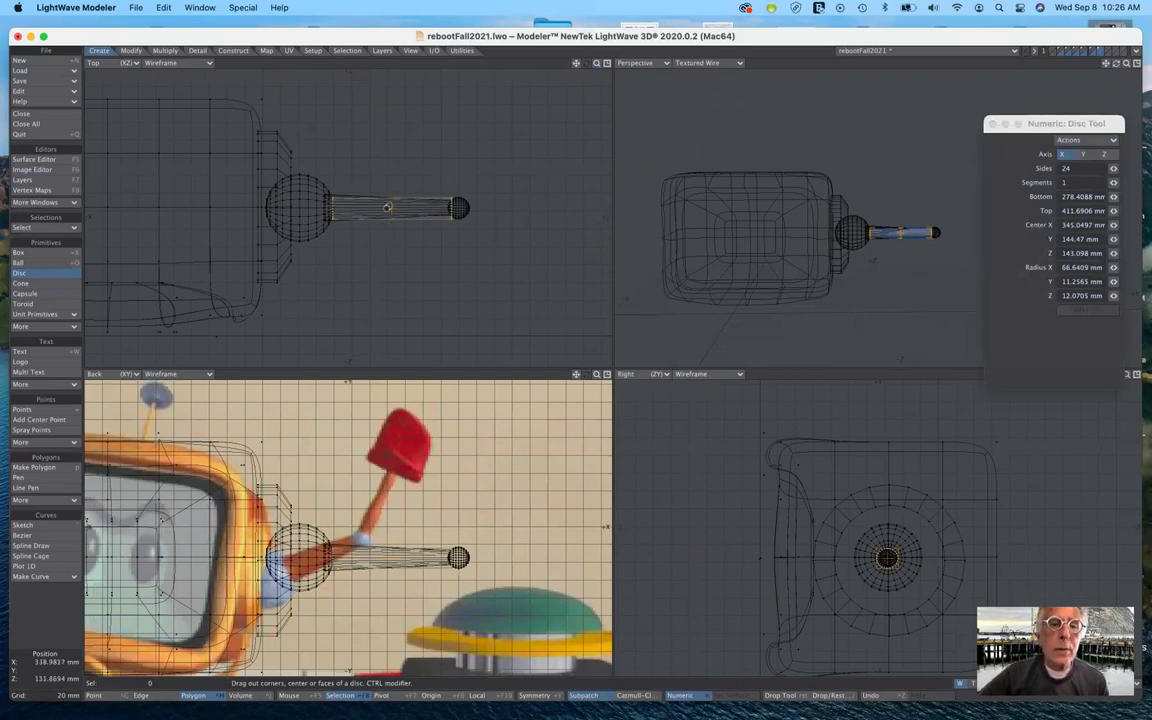
{"action": "left_click_drag", "start_coordinate": [394, 207], "coordinate": [523, 207]}
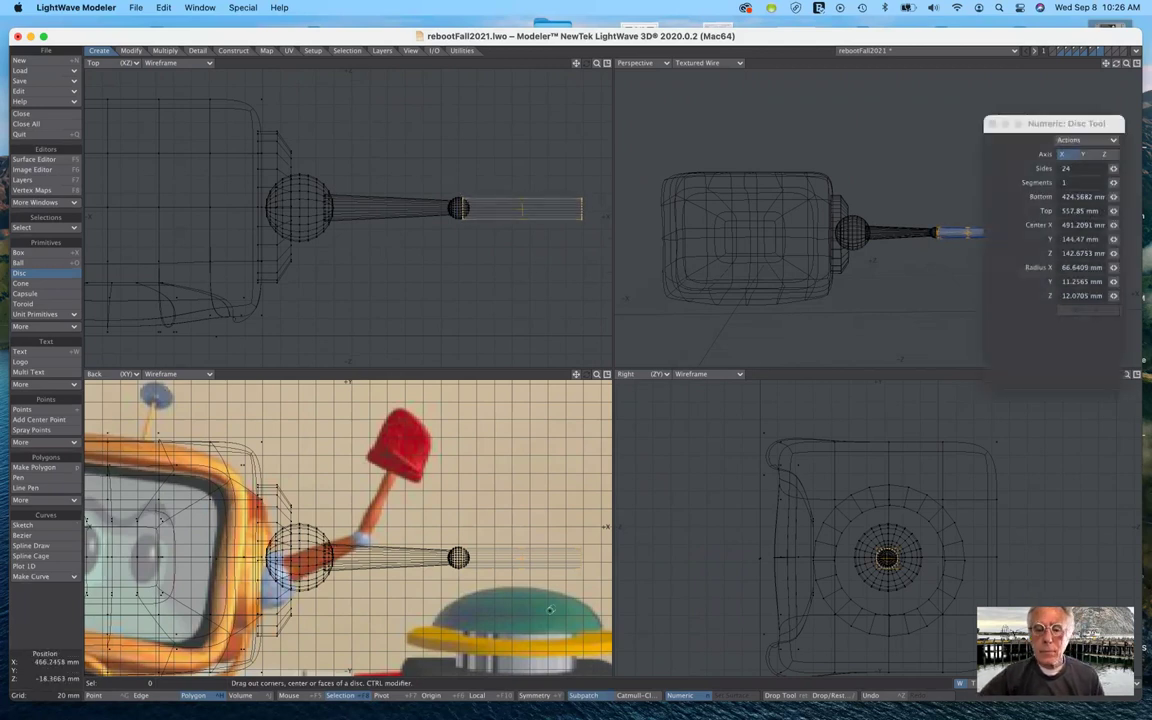
Set the forearm cylinder's Y and Z radii to 10 mm each.
{"action": "left_click_drag", "start_coordinate": [1072, 128], "coordinate": [616, 296]}
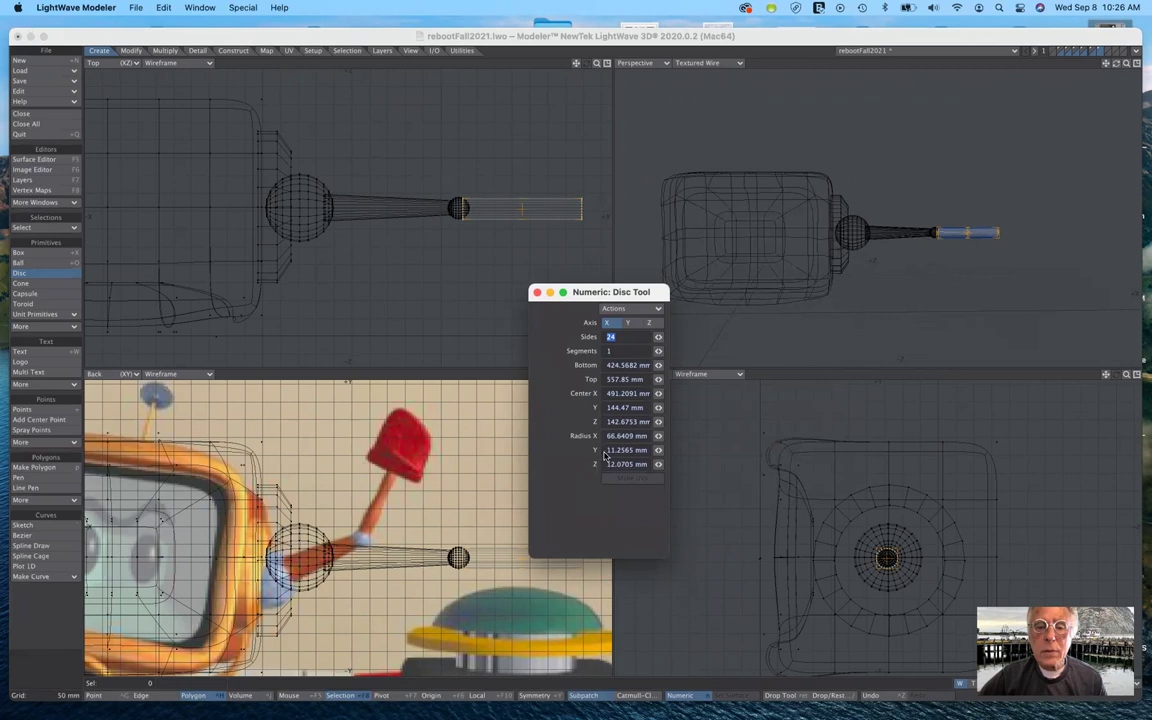
{"action": "left_click_drag", "start_coordinate": [605, 452], "coordinate": [655, 454]}
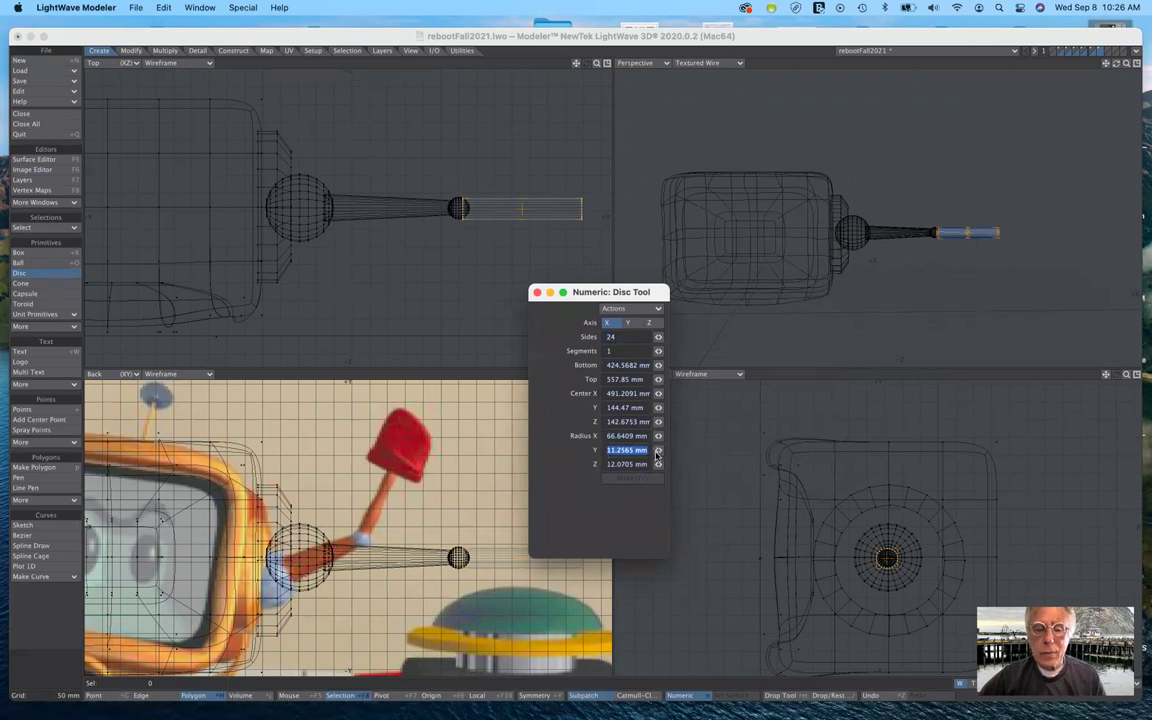
{"action": "type", "text": "10"}
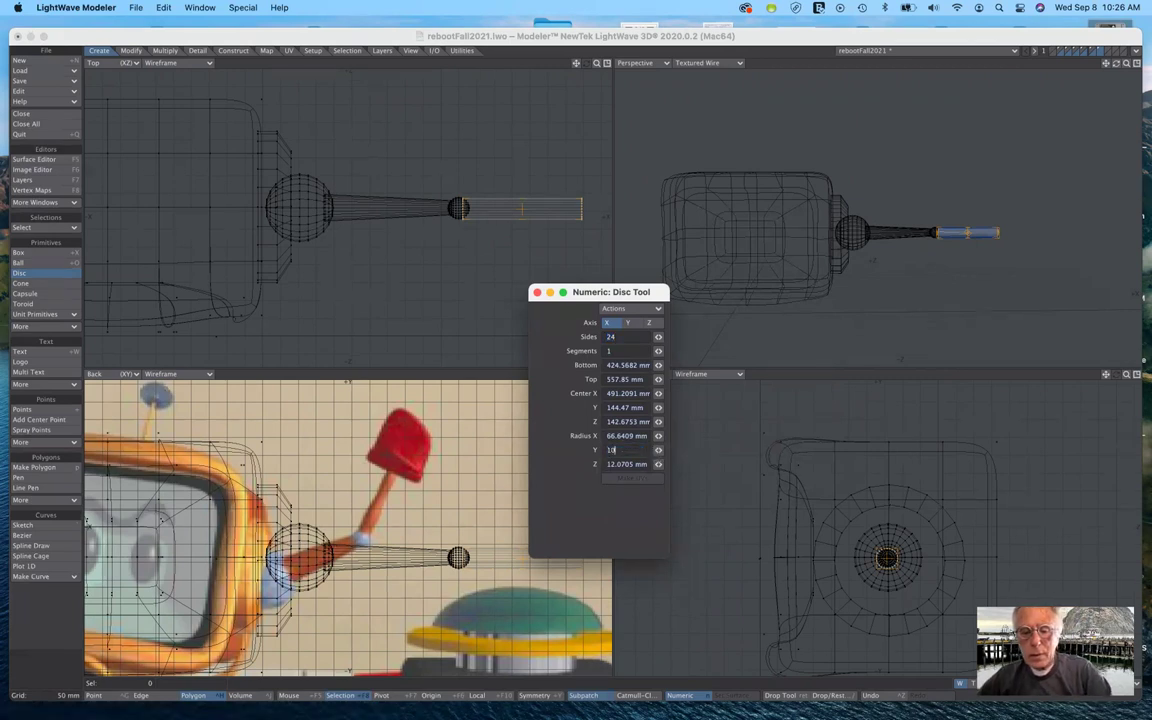
{"action": "key", "text": "Tab"}
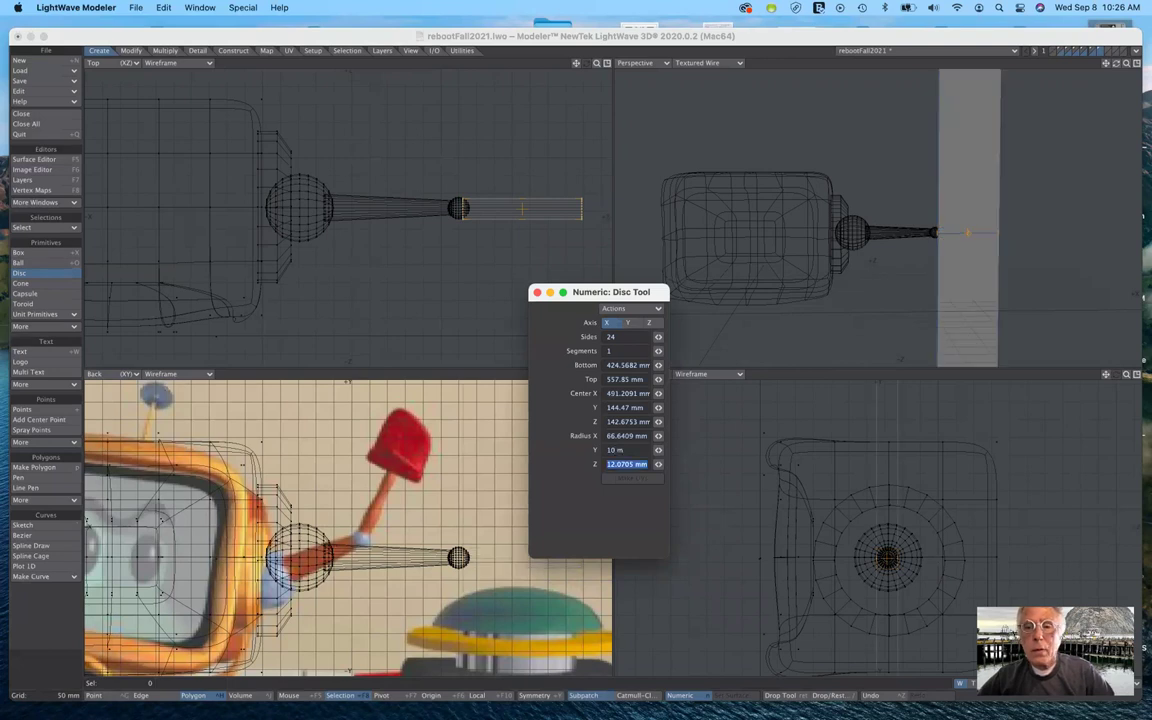
{"action": "left_click", "coordinate": [632, 452]}
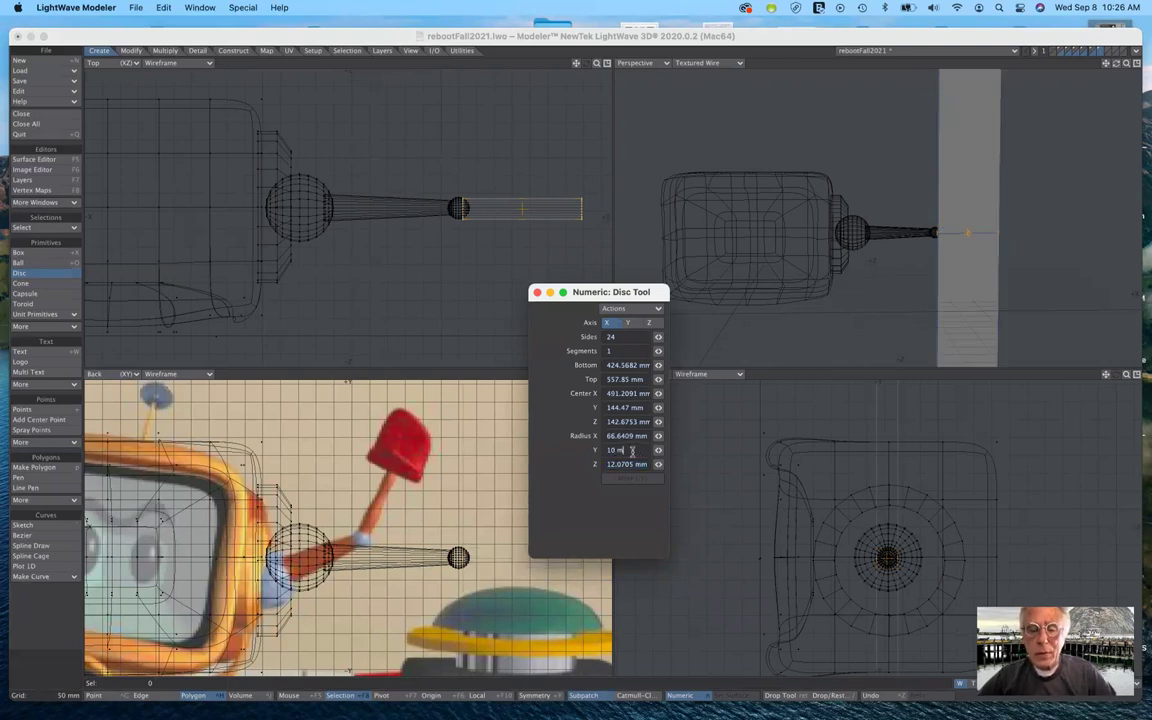
{"action": "type", "text": "m"}
{"action": "key", "text": "Tab"}
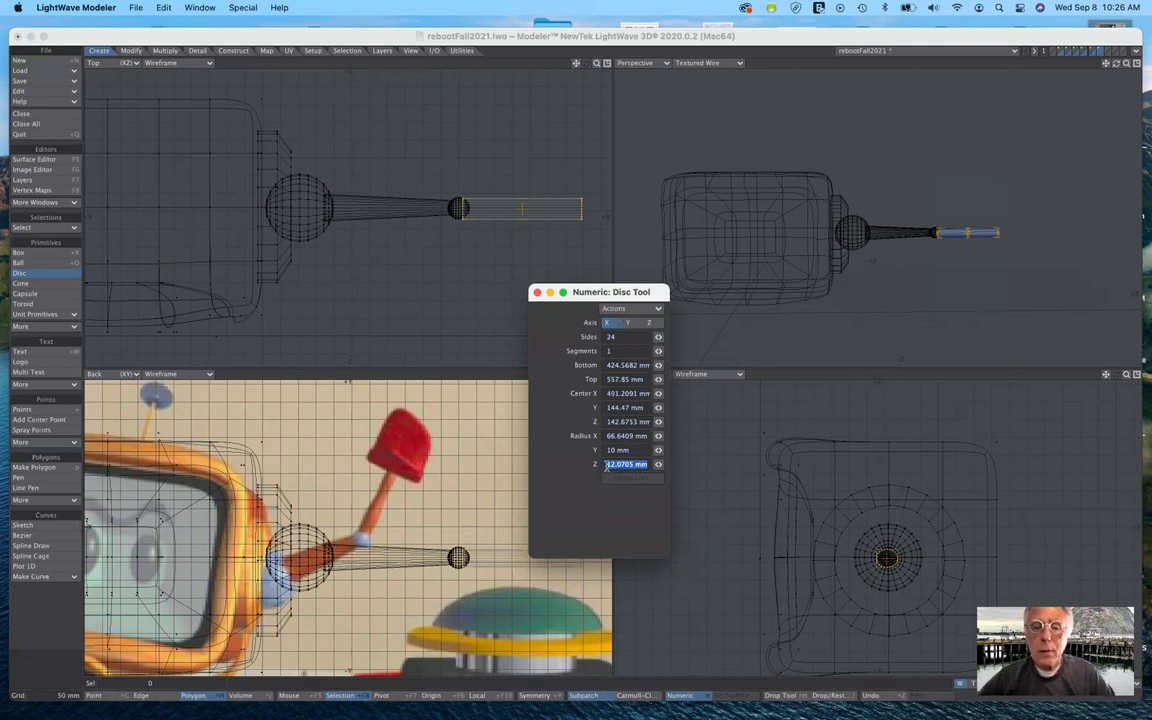
{"action": "type", "text": "10mm"}
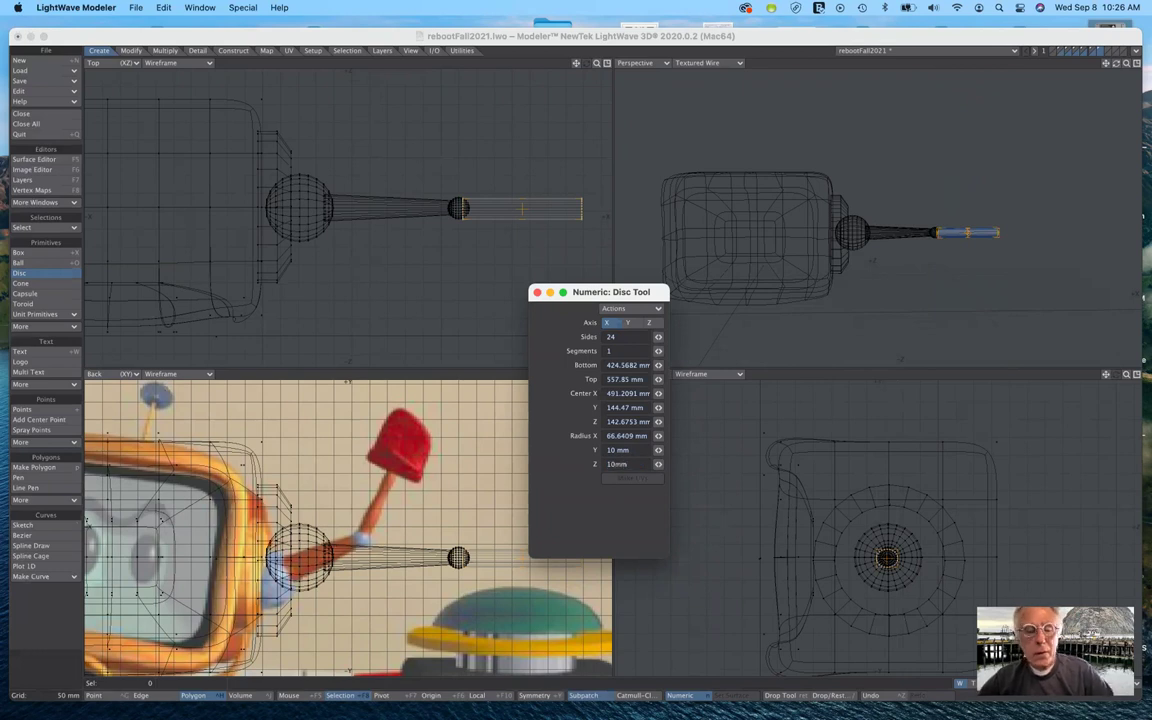
{"action": "key", "text": "Tab"}
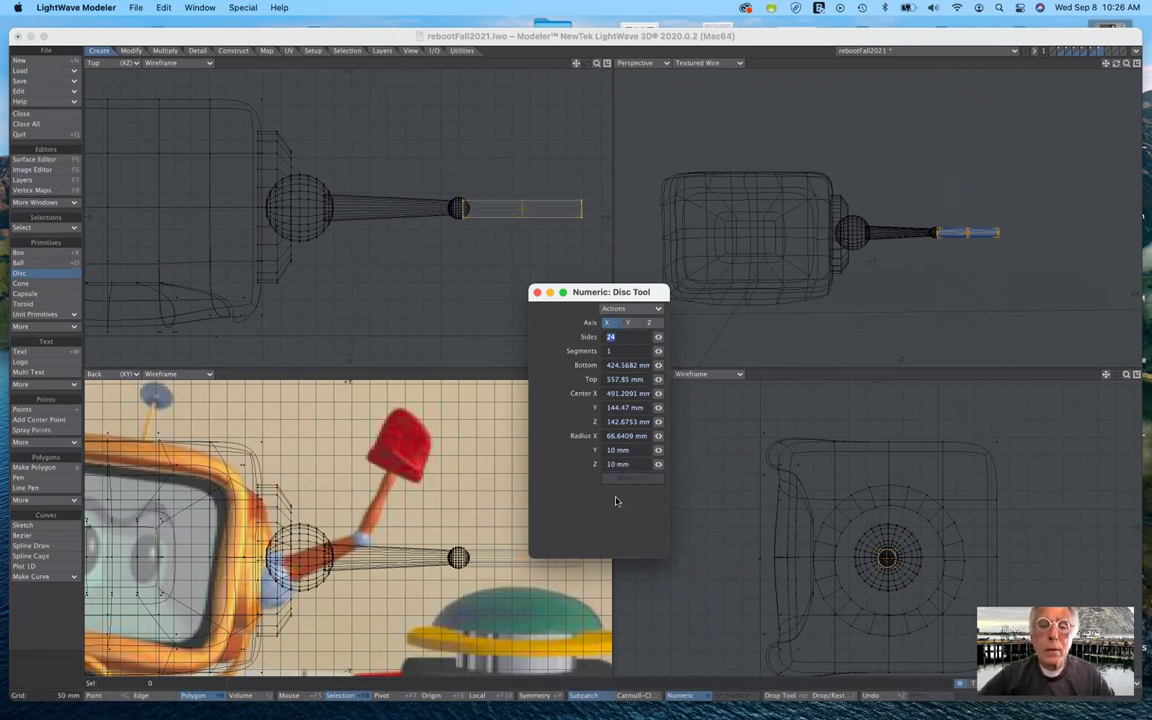
Set the forearm cylinder's Y and Z radii to 8 mm and recentre it on the elbow ball at about X 492 mm, Z 143 mm.
{"action": "left_click_drag", "start_coordinate": [634, 450], "coordinate": [589, 452]}
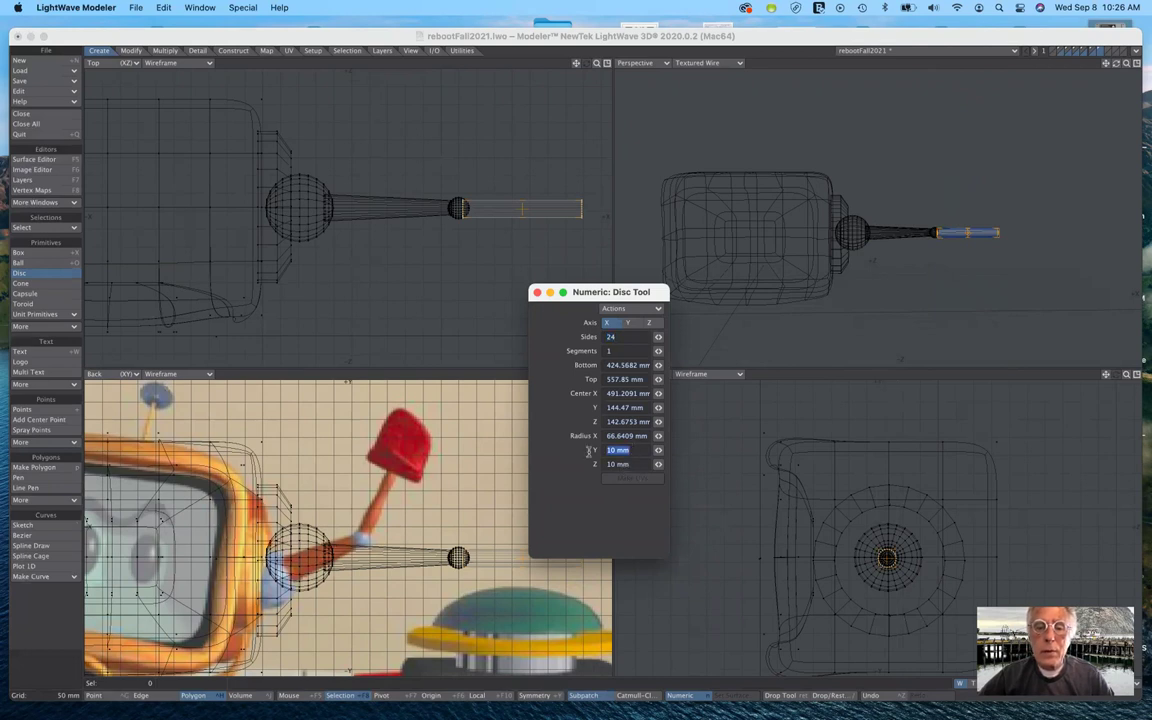
{"action": "type", "text": "8 "}
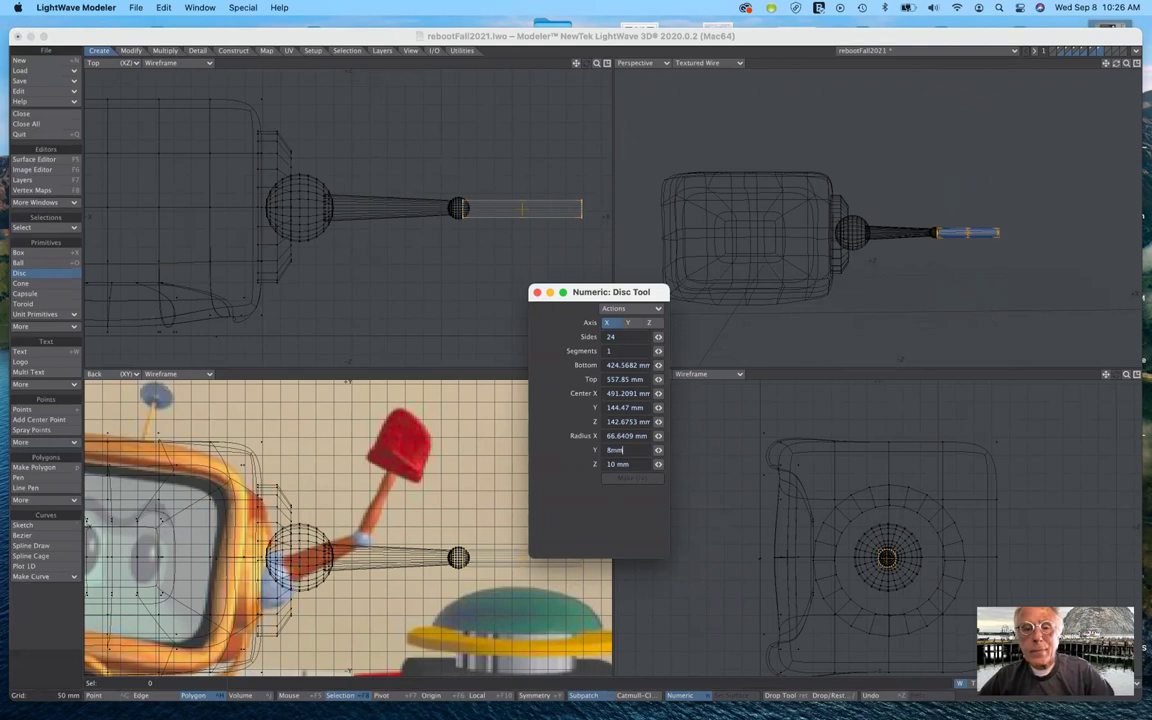
{"action": "type", "text": "mm"}
{"action": "key", "text": "Tab"}
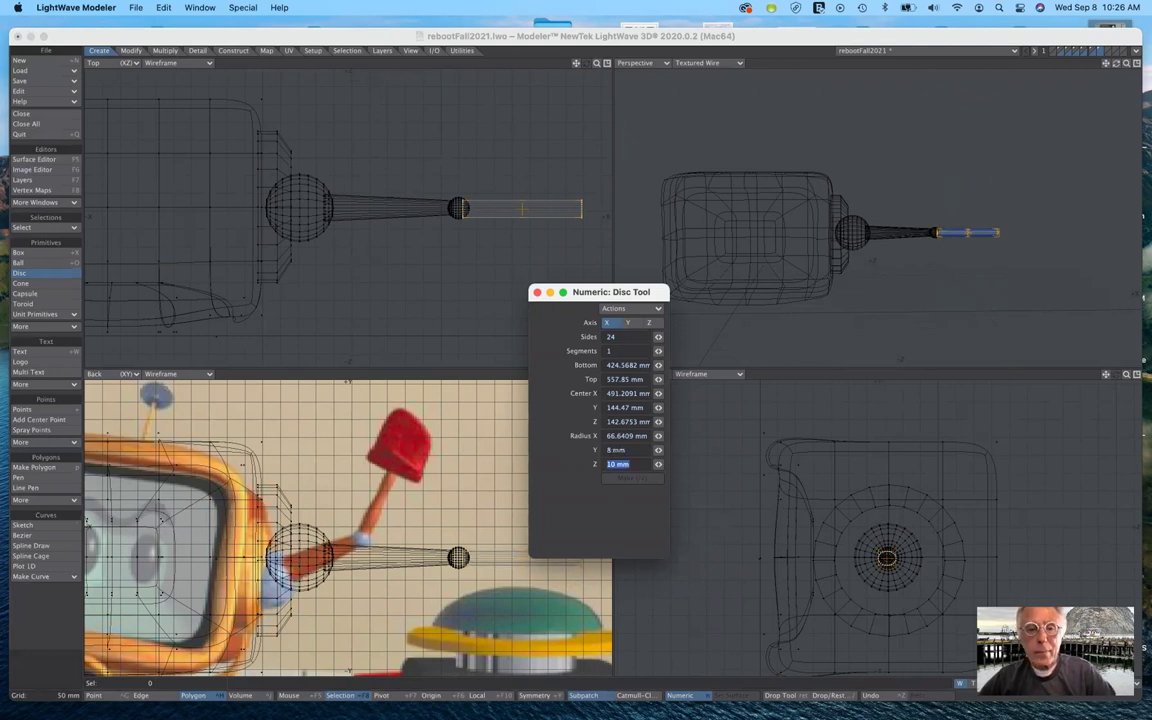
{"action": "type", "text": "8 mm"}
{"action": "key", "text": "Tab"}
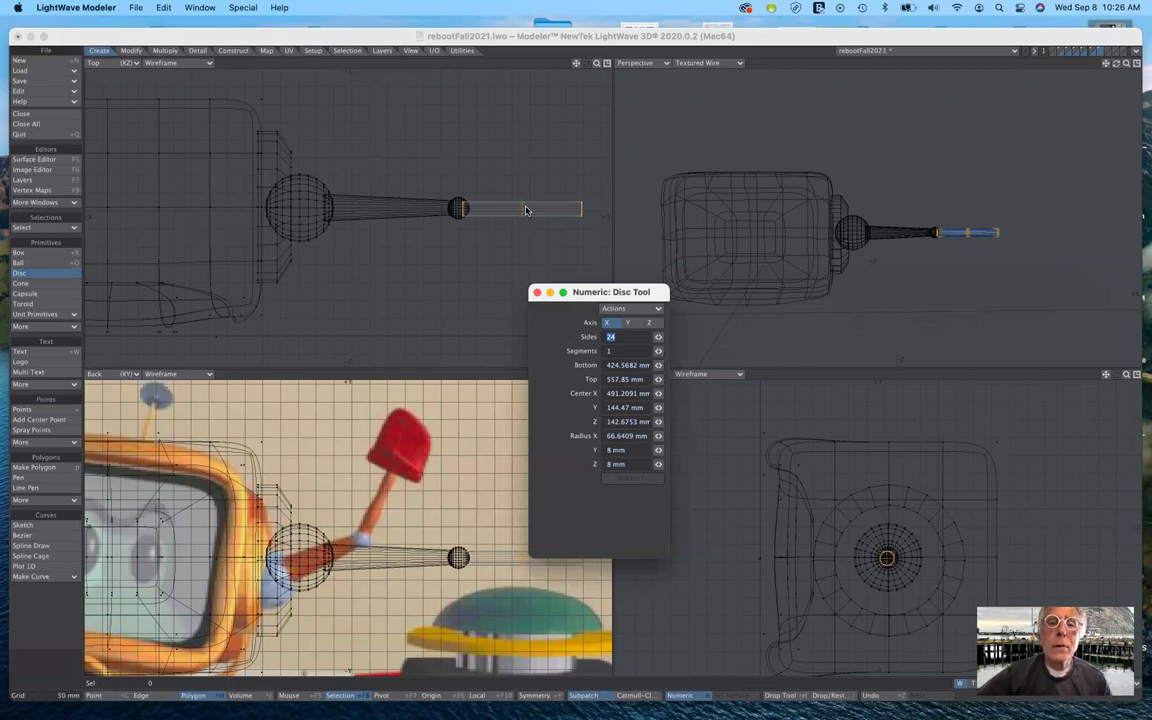
{"action": "left_click_drag", "start_coordinate": [523, 209], "coordinate": [523, 205]}
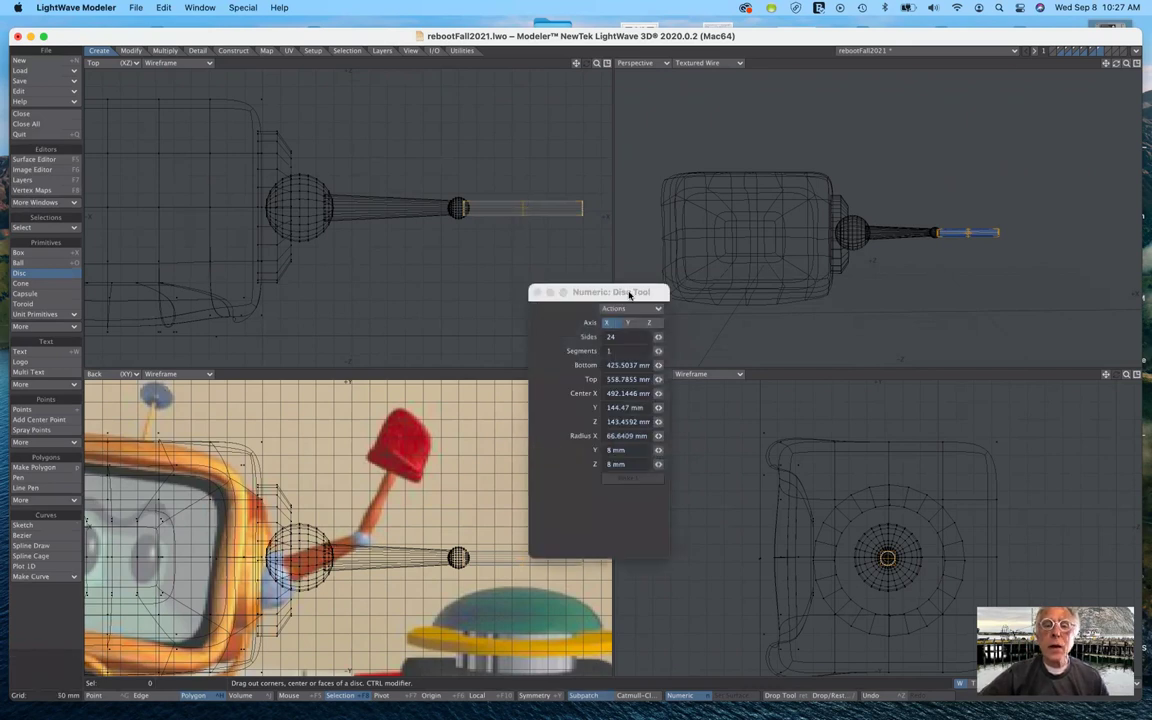
Divide the forearm cylinder into 36 segments along its length and finish it.
{"action": "left_click_drag", "start_coordinate": [629, 294], "coordinate": [650, 325]}
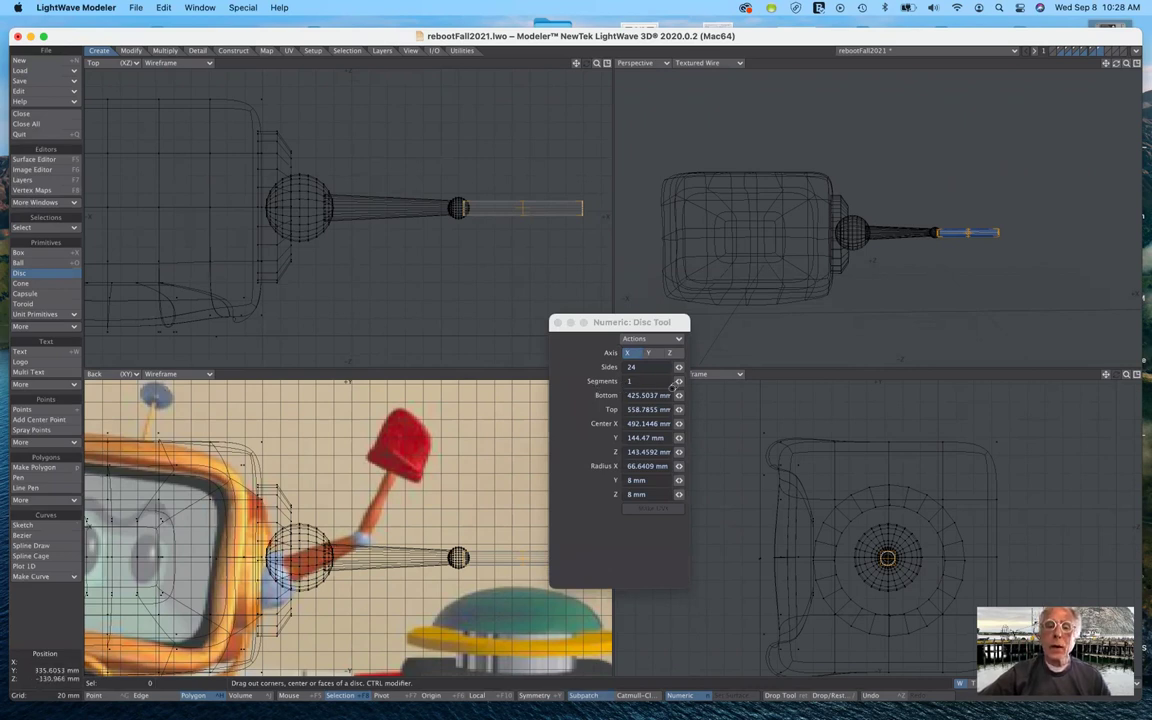
{"action": "left_click_drag", "start_coordinate": [679, 381], "coordinate": [714, 381]}
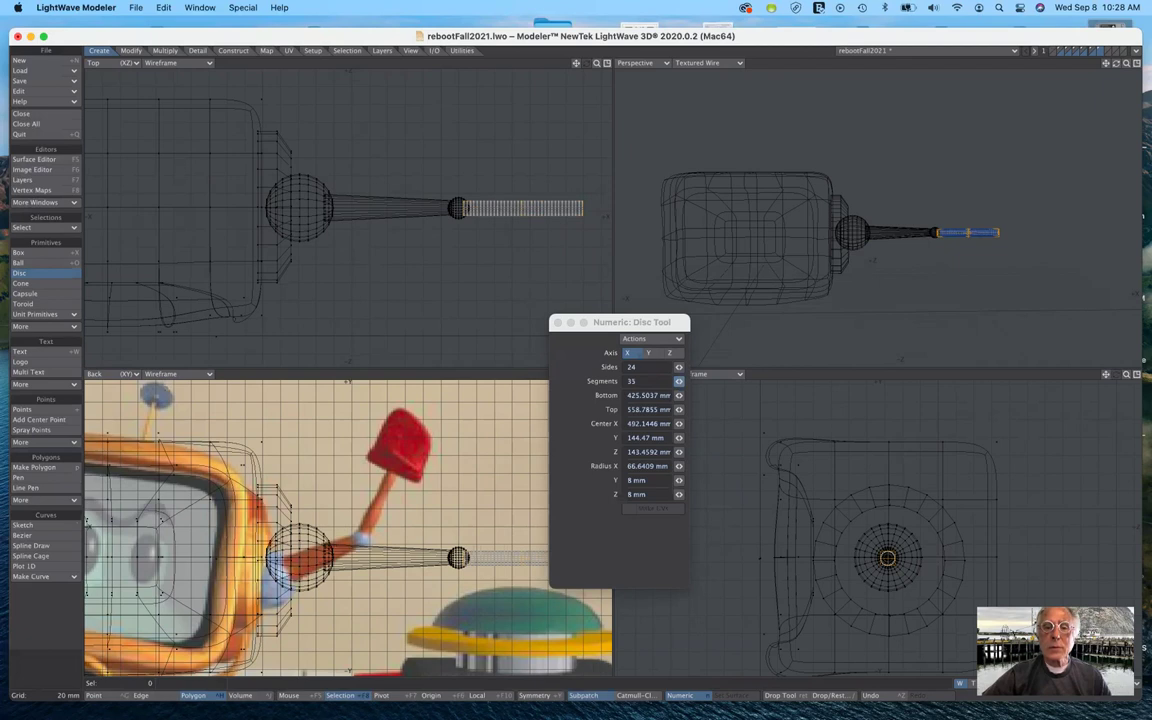
{"action": "left_click_drag", "start_coordinate": [735, 381], "coordinate": [736, 381]}
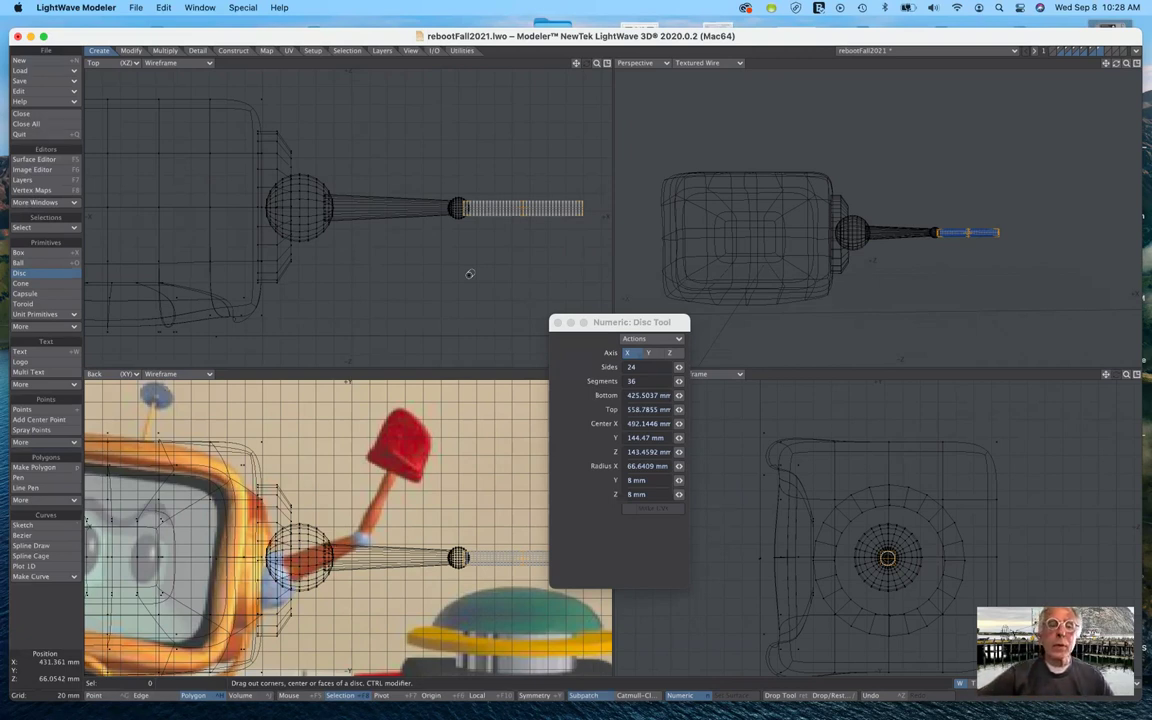
{"action": "left_click", "coordinate": [57, 275]}
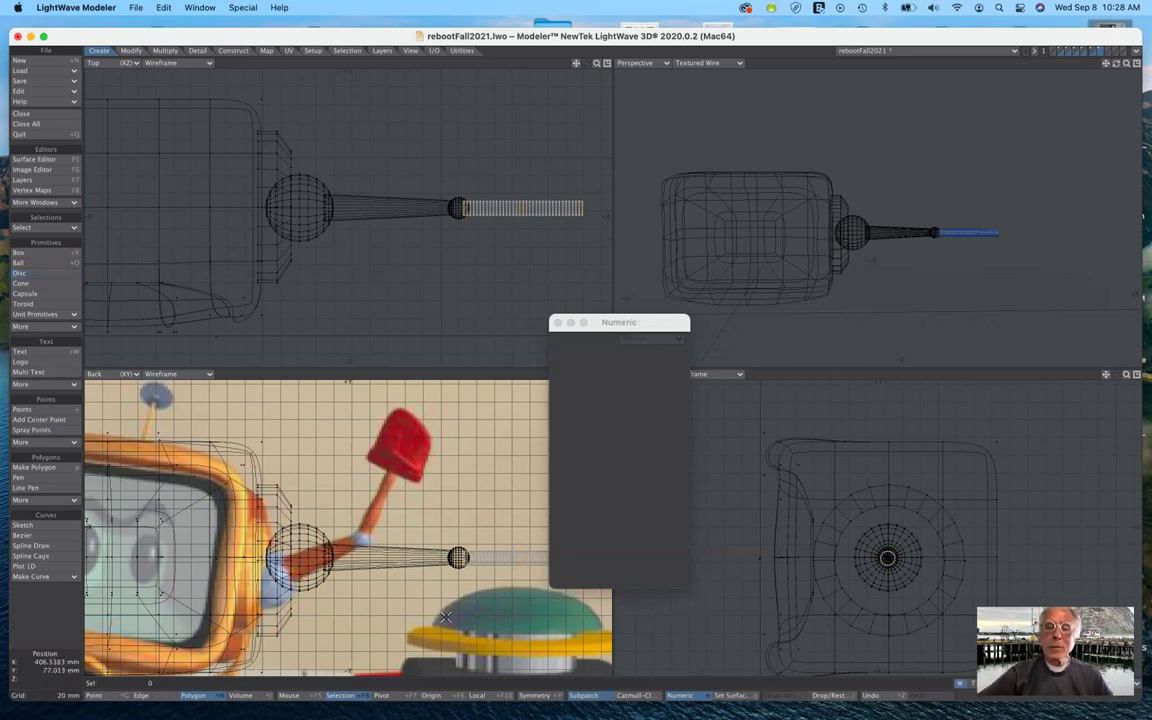
Activate the Size tool with radial falloff for the forearm cylinder and widen the falloff curve into a rounder shape.
{"action": "left_click_drag", "start_coordinate": [630, 324], "coordinate": [638, 404]}
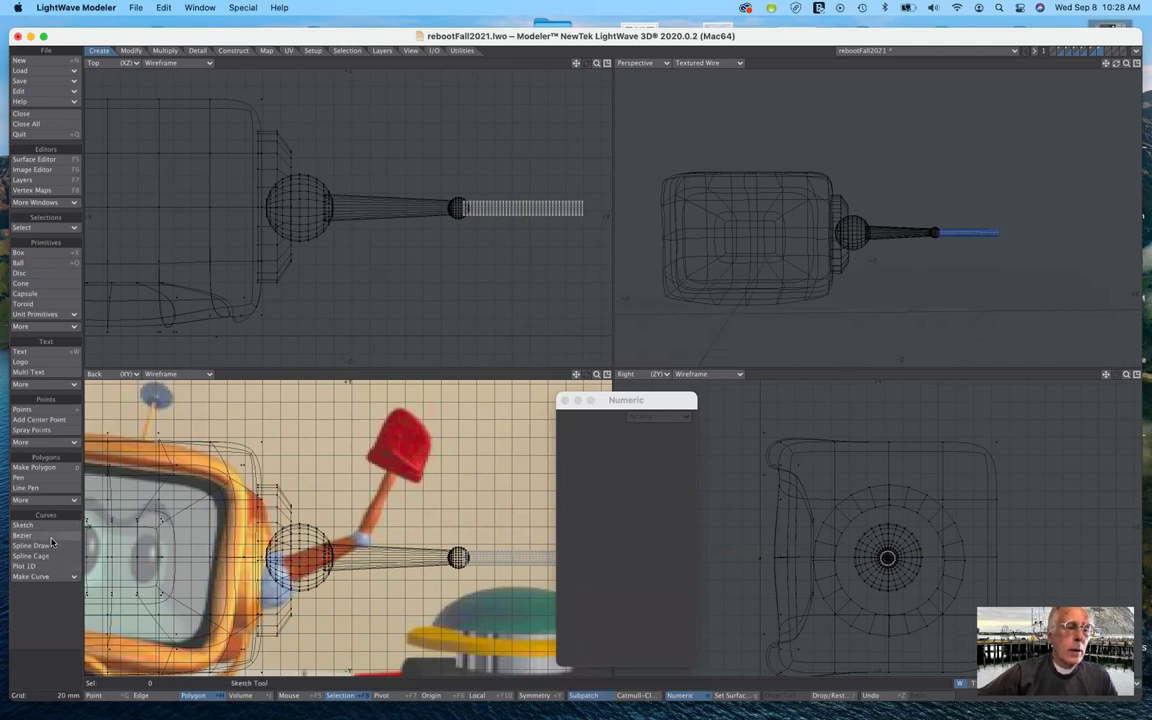
{"action": "left_click", "coordinate": [134, 54]}
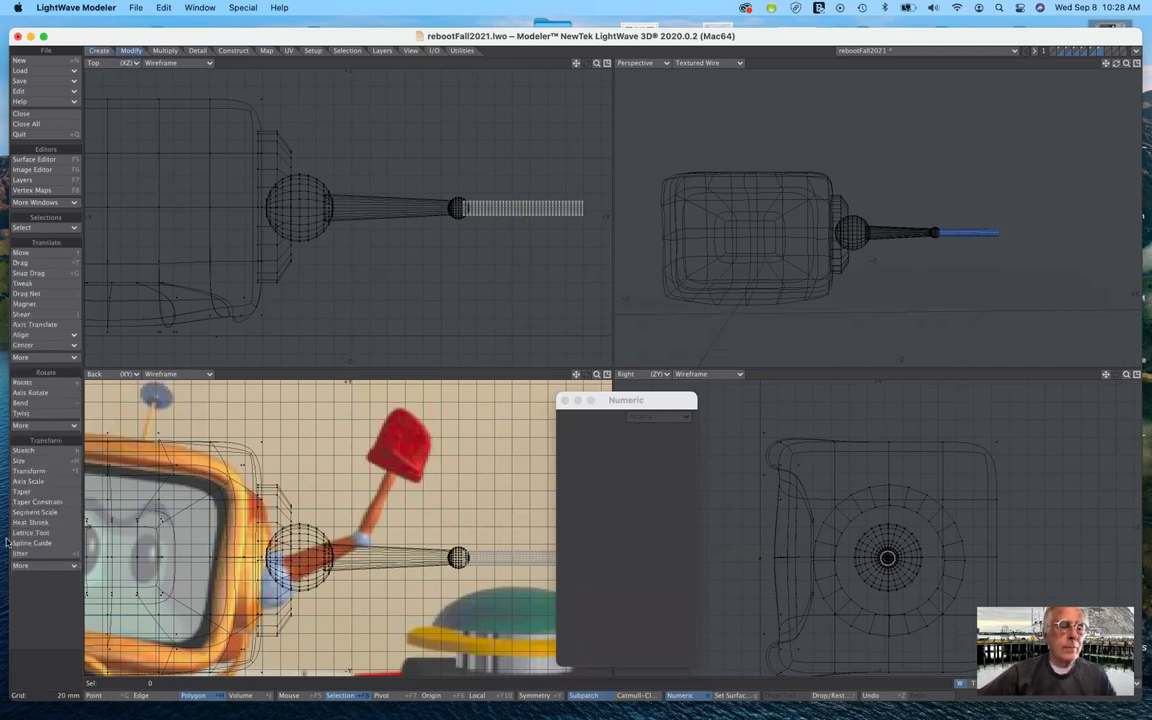
{"action": "left_click", "coordinate": [58, 462]}
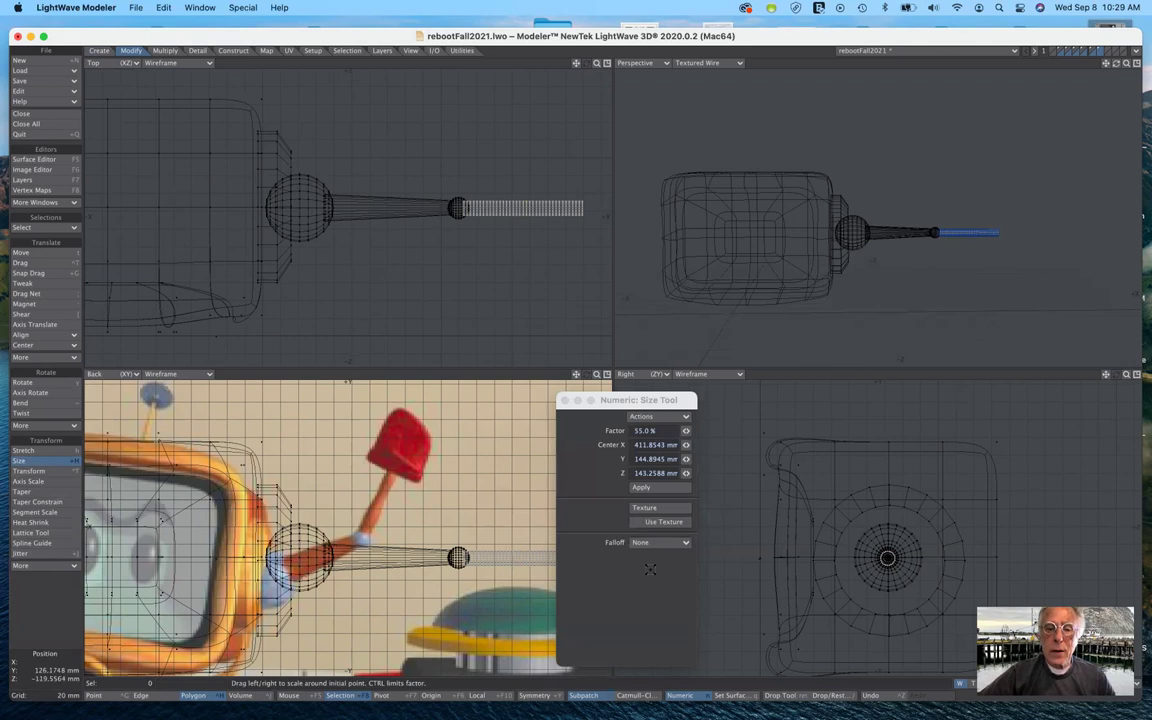
{"action": "left_click", "coordinate": [661, 543]}
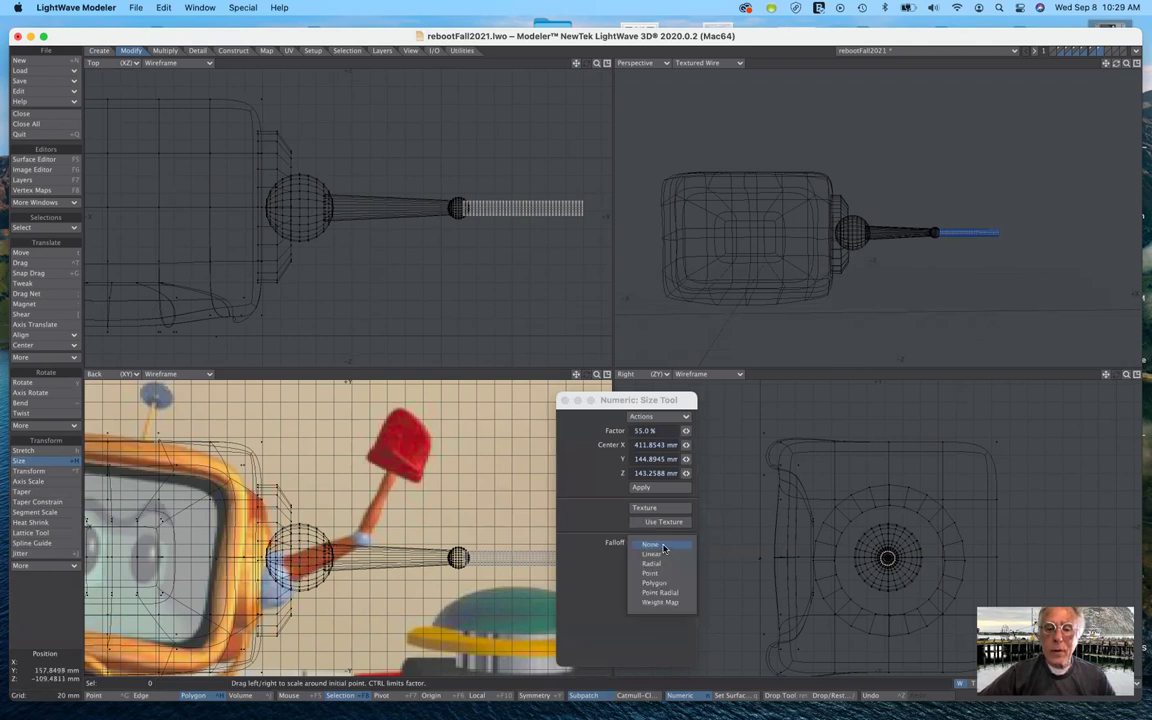
{"action": "left_click", "coordinate": [660, 565]}
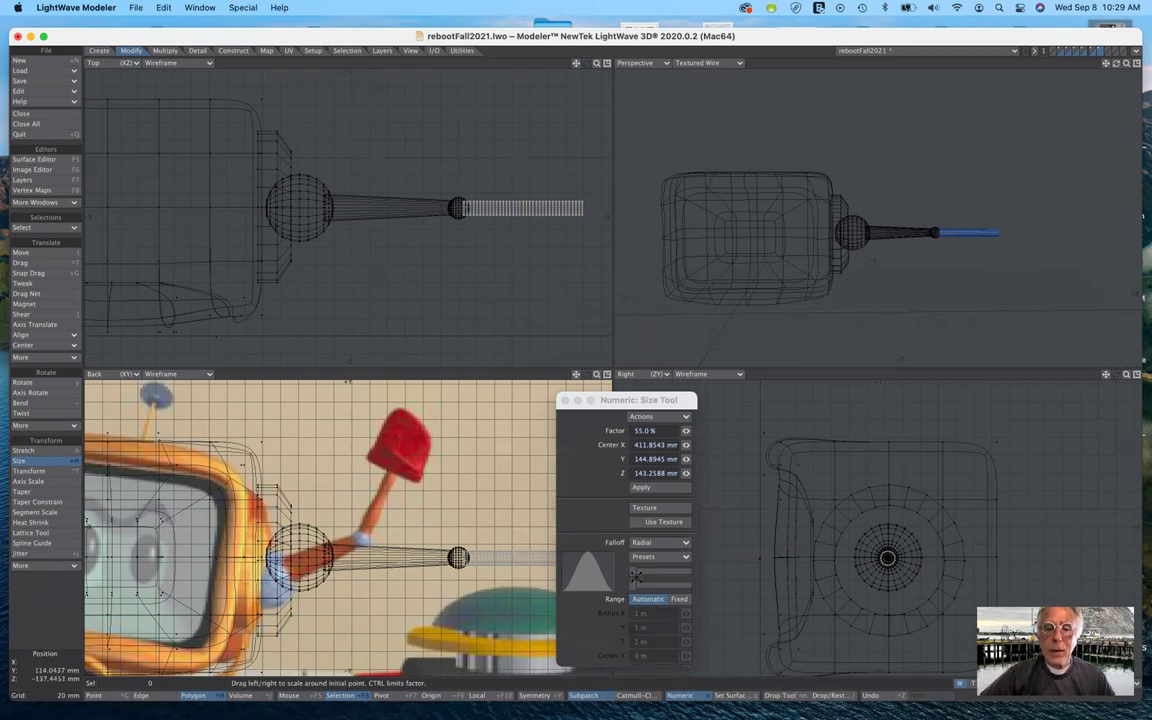
{"action": "left_click_drag", "start_coordinate": [699, 571], "coordinate": [815, 571]}
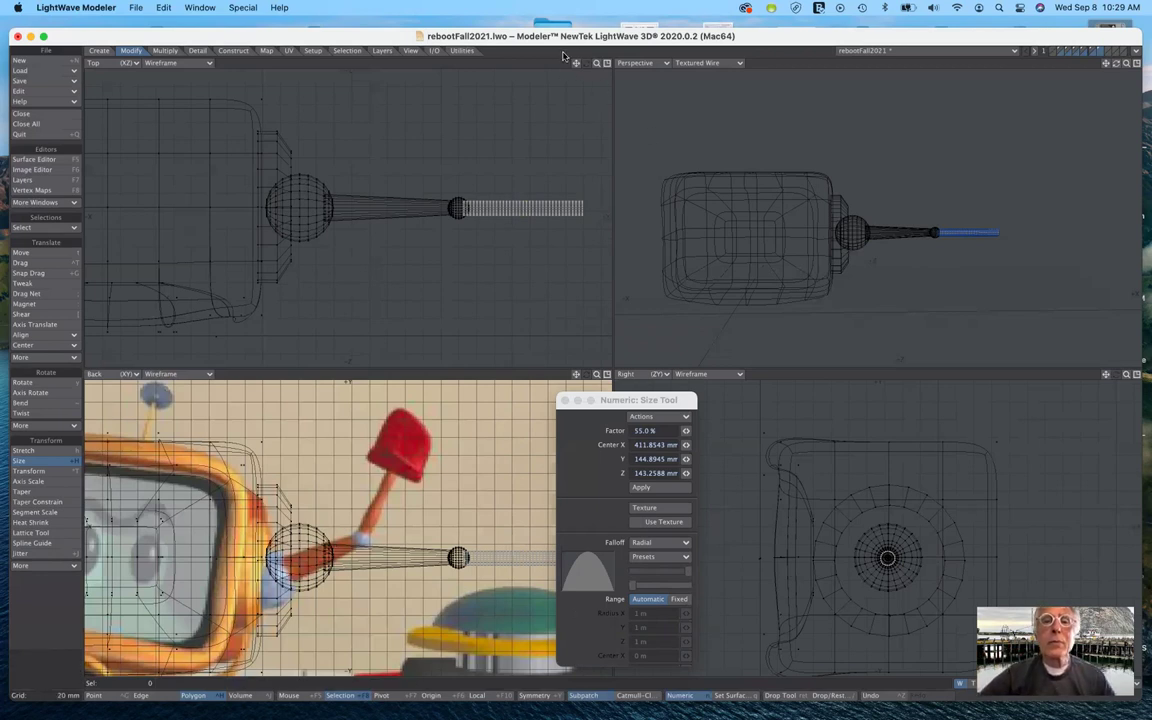
Define the Size falloff region around the forearm's elbow-side half, radii about 62, 35 and 37 mm, centred on the cylinder's axis.
{"action": "left_click_drag", "start_coordinate": [576, 64], "coordinate": [422, 56]}
{"action": "left_click_drag", "start_coordinate": [597, 63], "coordinate": [682, 63]}
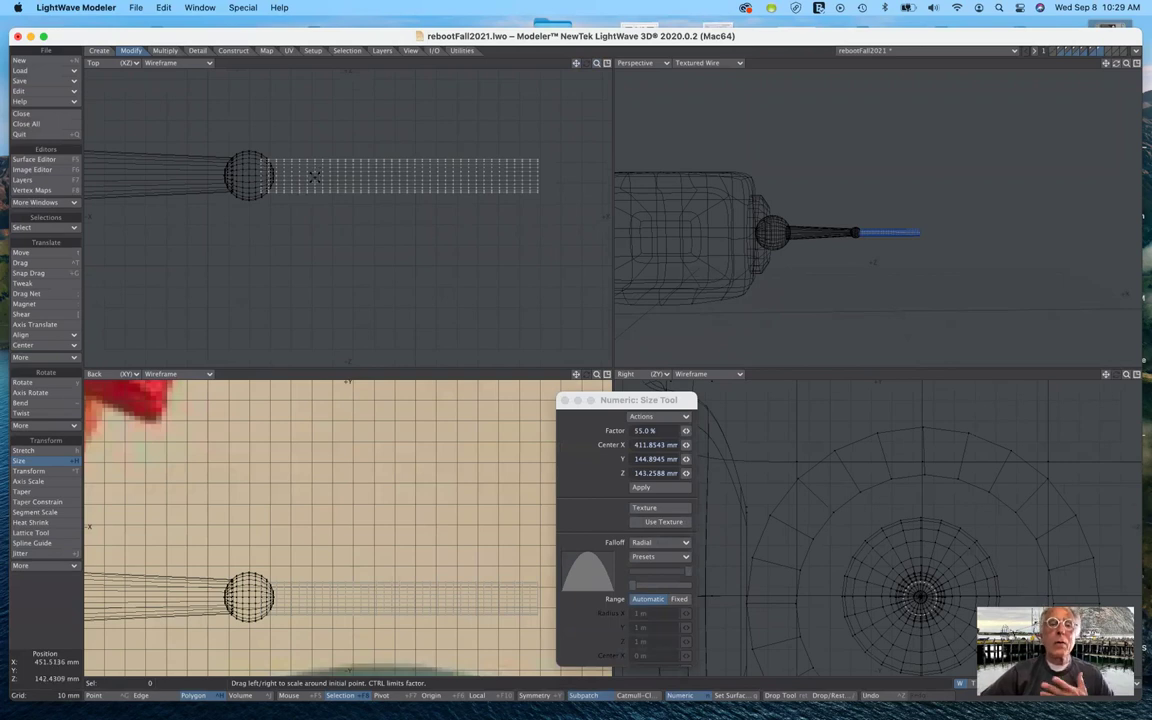
{"action": "right_click_drag", "start_coordinate": [343, 178], "coordinate": [395, 216]}
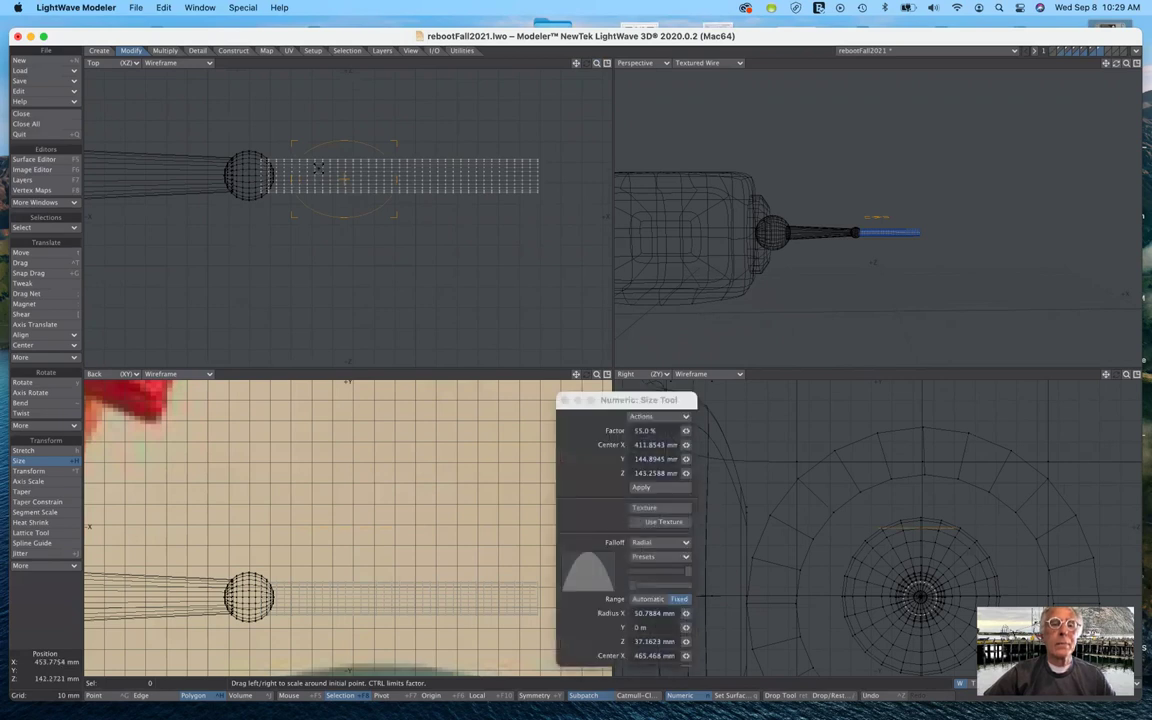
{"action": "right_click_drag", "start_coordinate": [345, 181], "coordinate": [398, 180]}
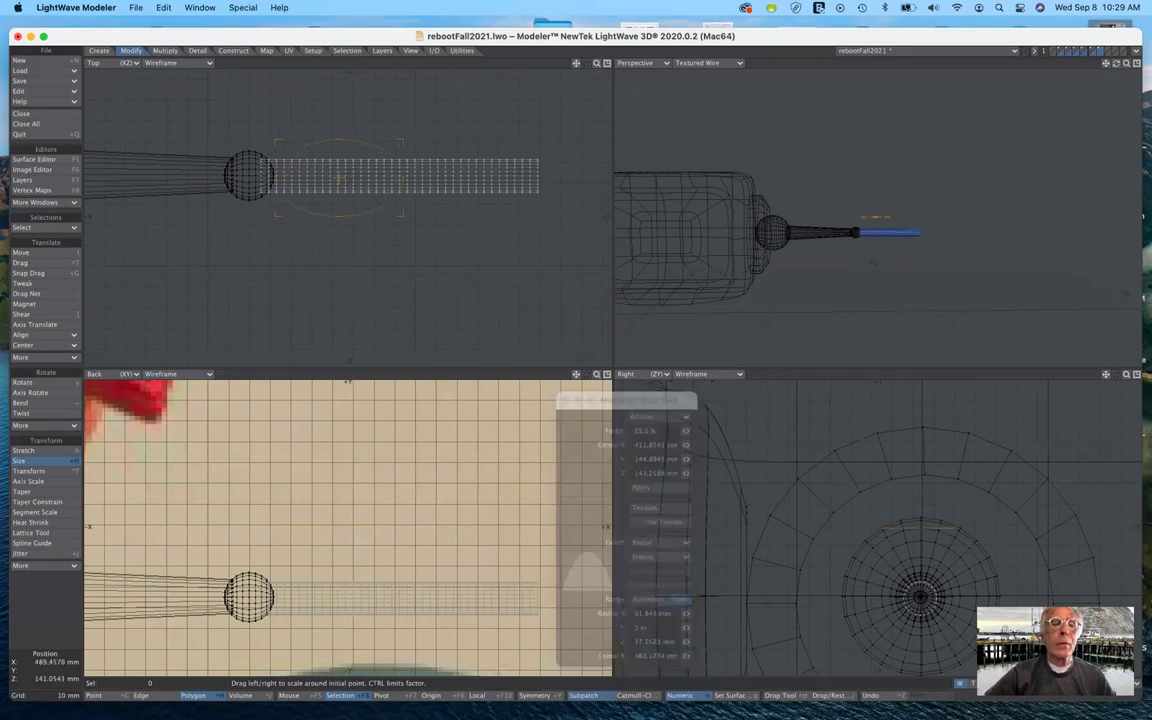
{"action": "left_click_drag", "start_coordinate": [343, 179], "coordinate": [345, 178]}
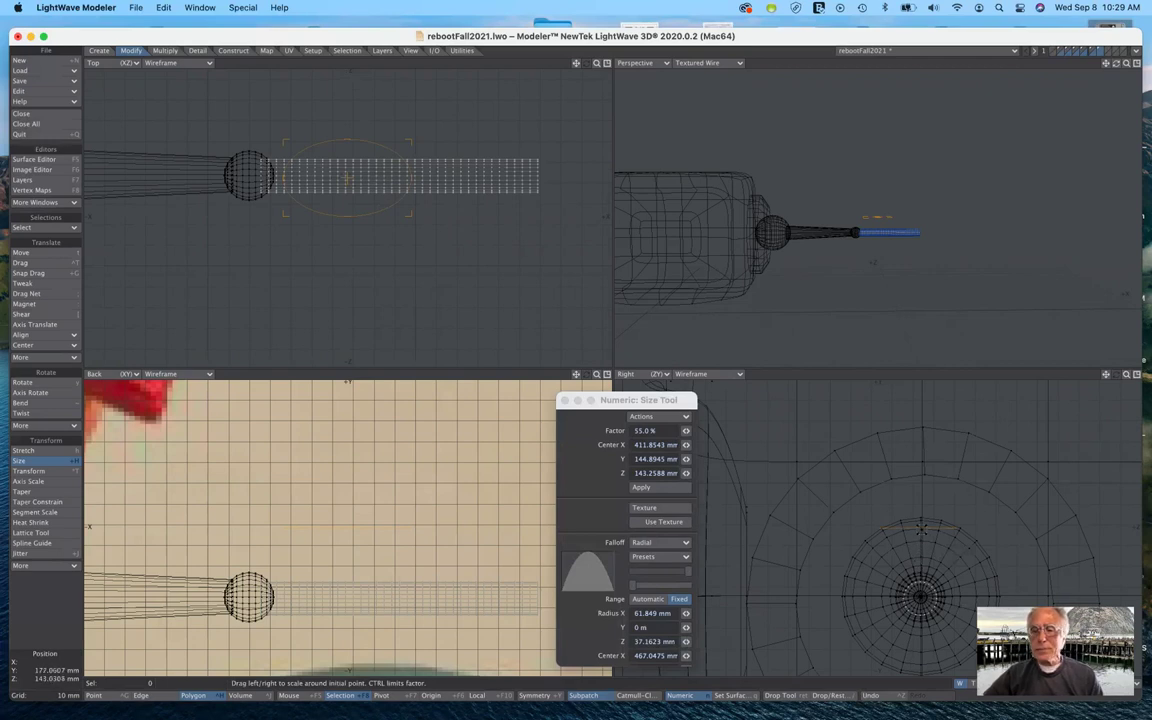
{"action": "right_click_drag", "start_coordinate": [920, 541], "coordinate": [920, 525]}
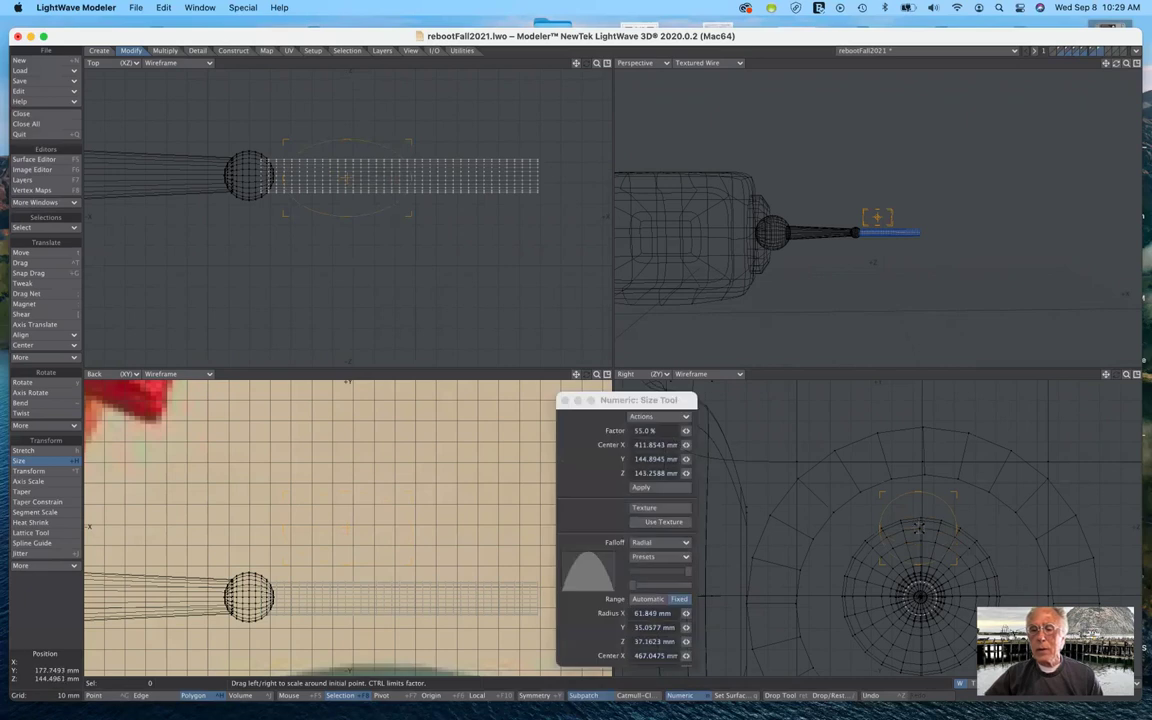
{"action": "left_click_drag", "start_coordinate": [919, 528], "coordinate": [920, 596]}
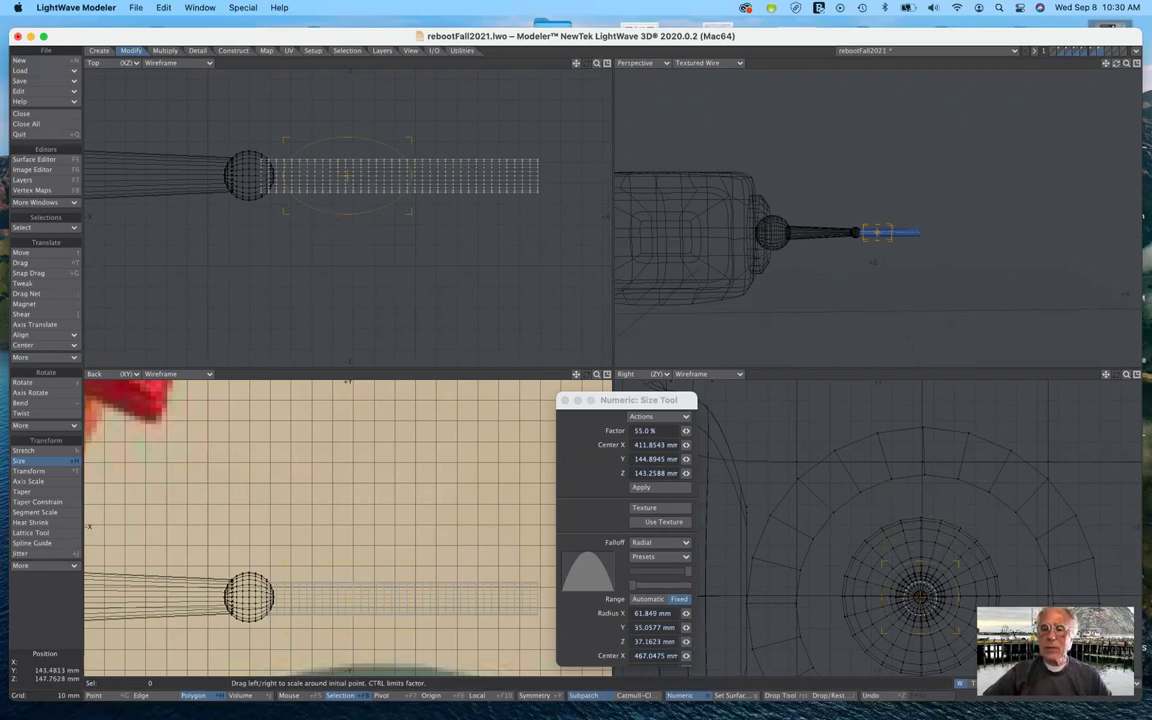
Try swelling the forearm inside the falloff region to about 206% and, with the factor reset to 100%, to about 162%, undoing both.
{"action": "left_click_drag", "start_coordinate": [920, 597], "coordinate": [990, 597]}
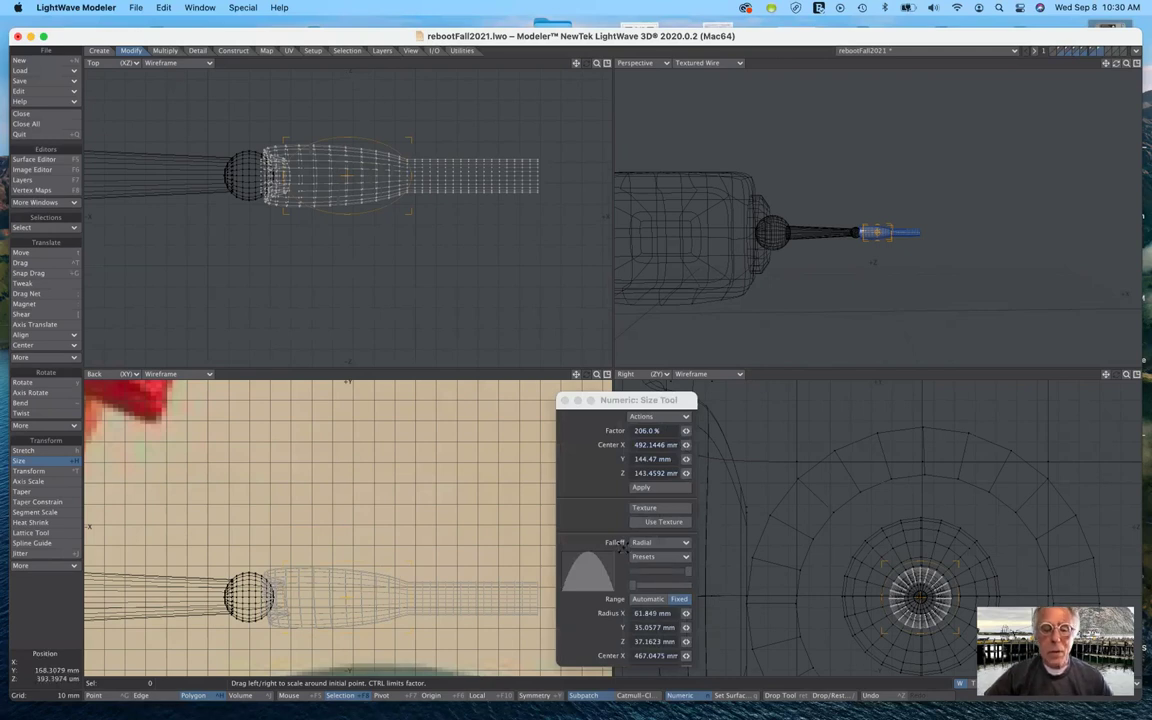
{"action": "key", "text": "ctrl+z"}
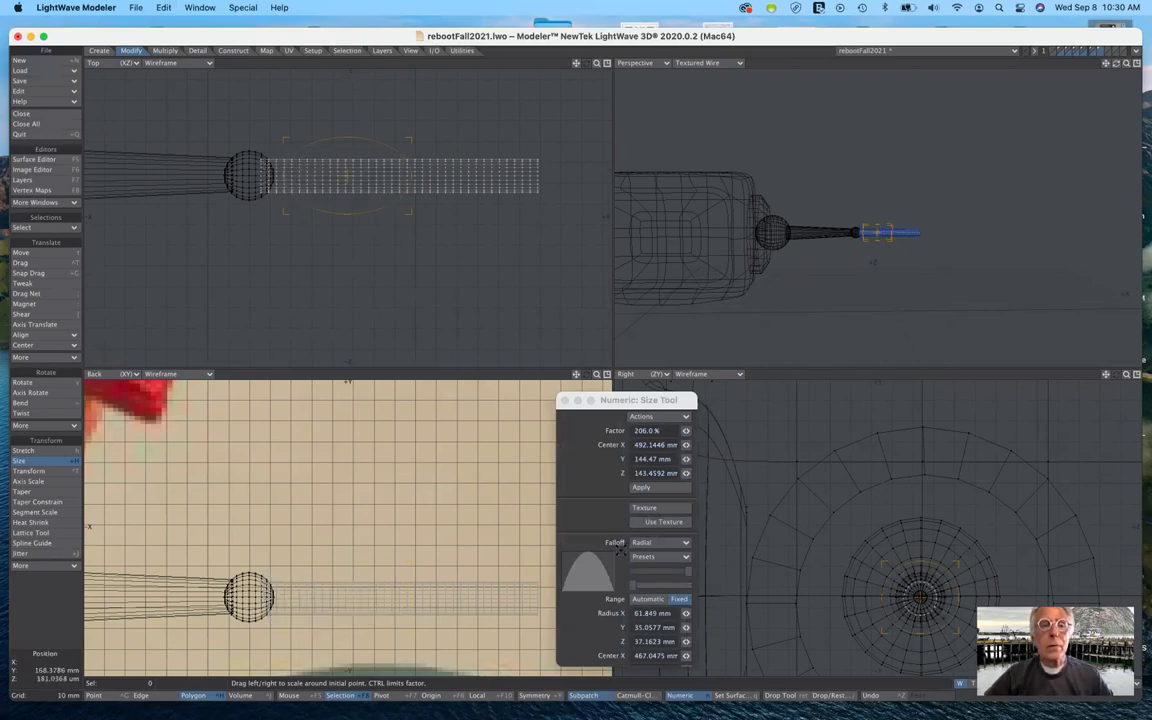
{"action": "left_click_drag", "start_coordinate": [673, 430], "coordinate": [602, 427]}
{"action": "type", "text": "1"}
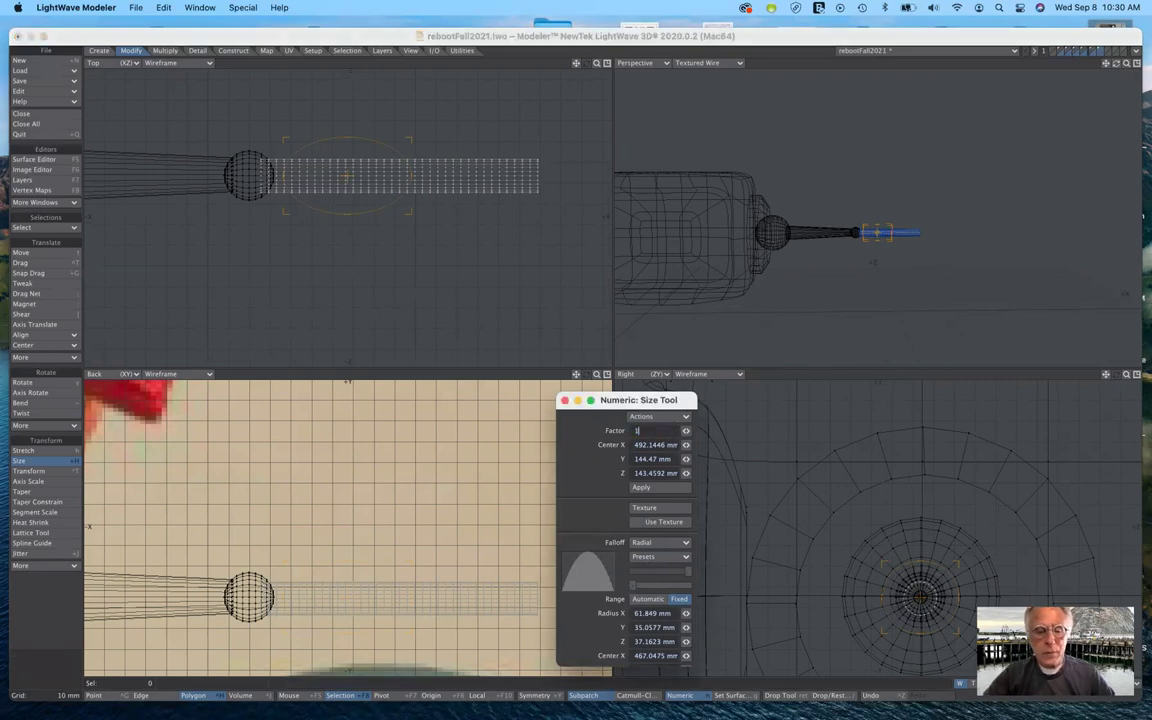
{"action": "type", "text": "00"}
{"action": "key", "text": "Tab"}
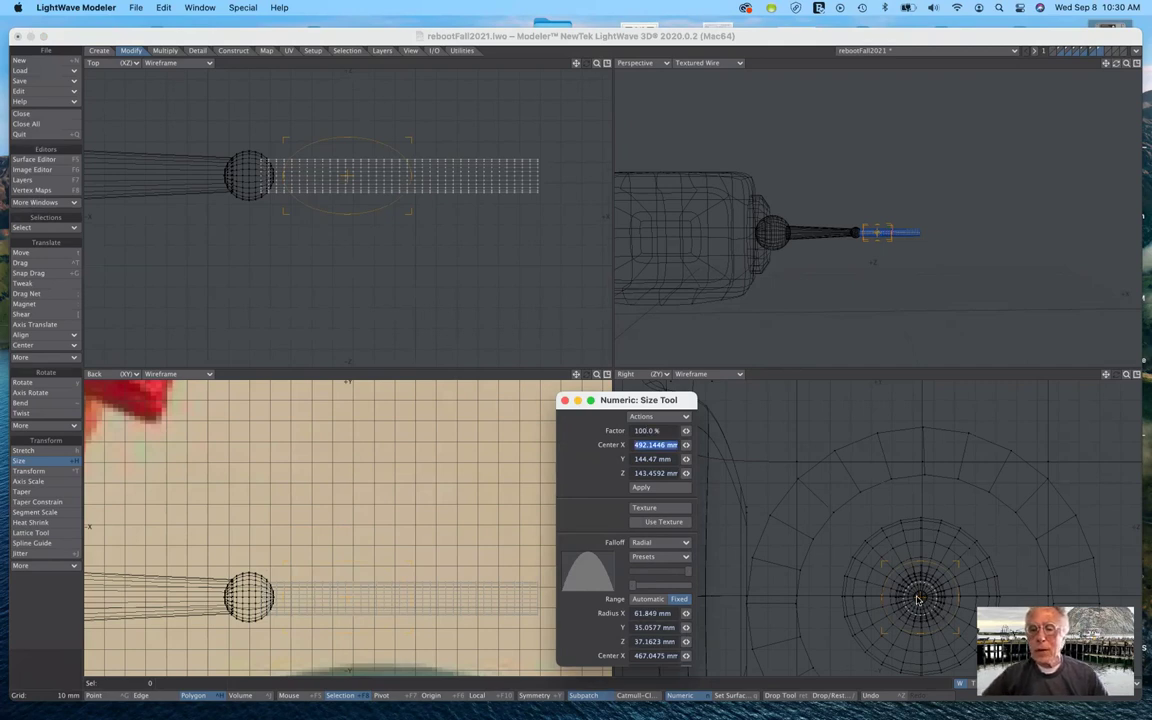
{"action": "left_click_drag", "start_coordinate": [921, 599], "coordinate": [972, 599]}
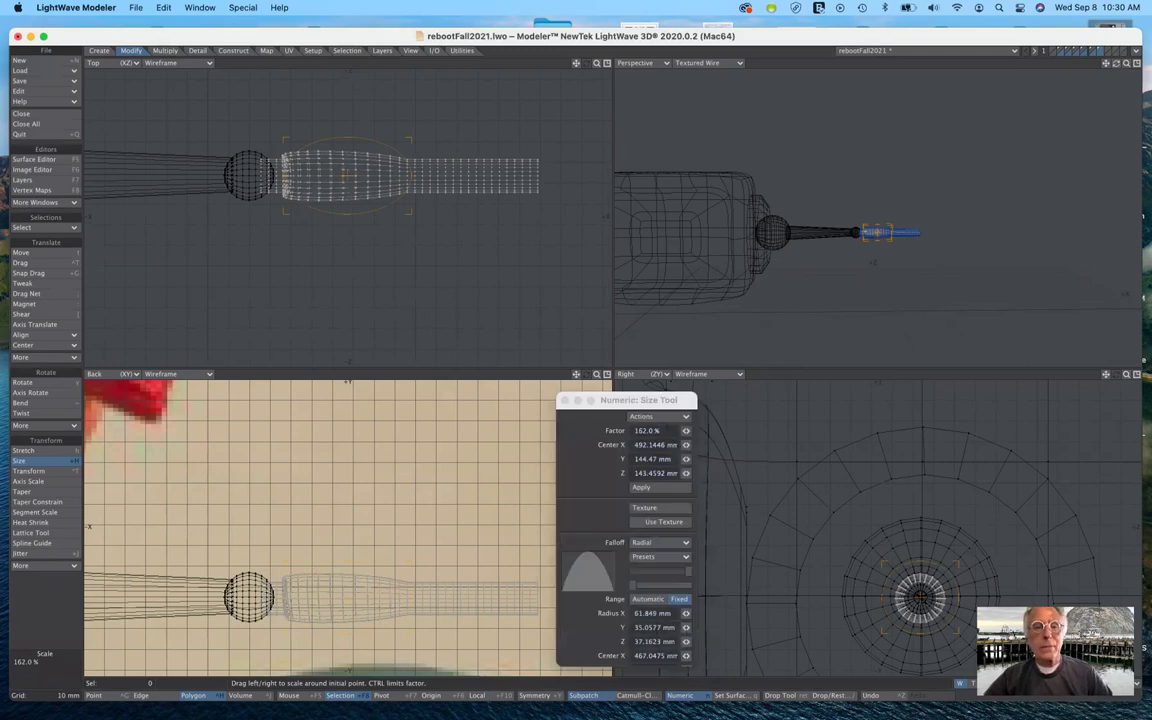
{"action": "key", "text": "ctrl+z"}
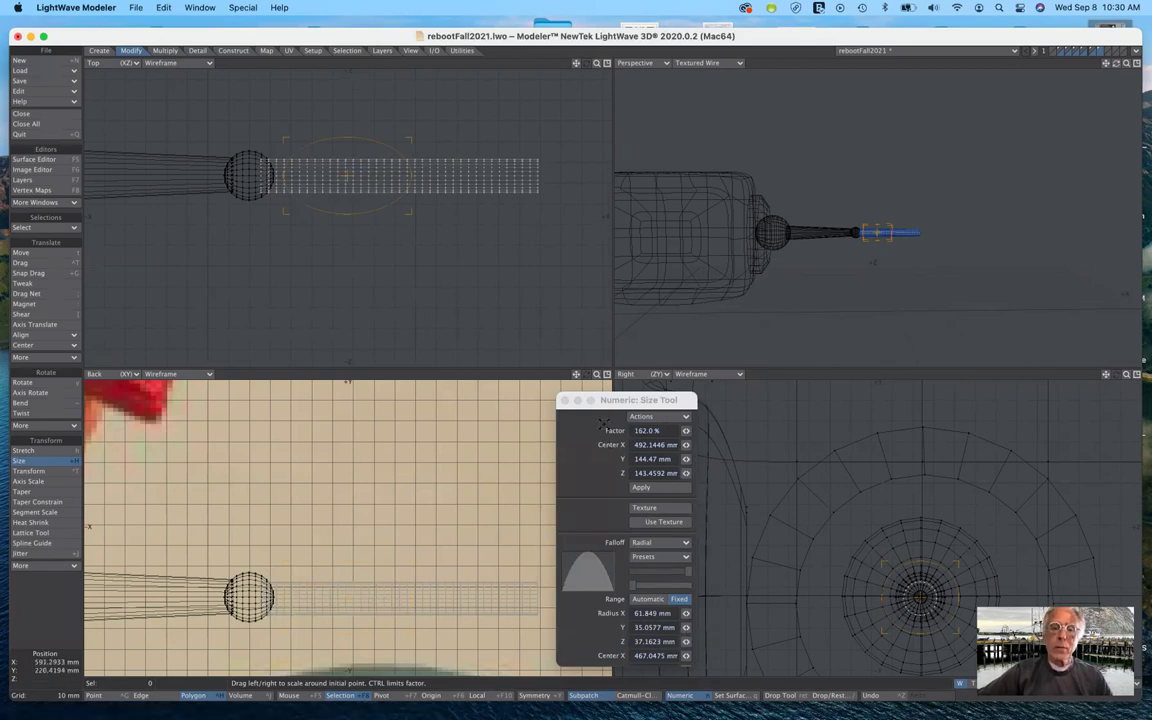
Activate the Stretch tool with radial falloff for the forearm cylinder.
{"action": "left_click_drag", "start_coordinate": [637, 404], "coordinate": [575, 378]}
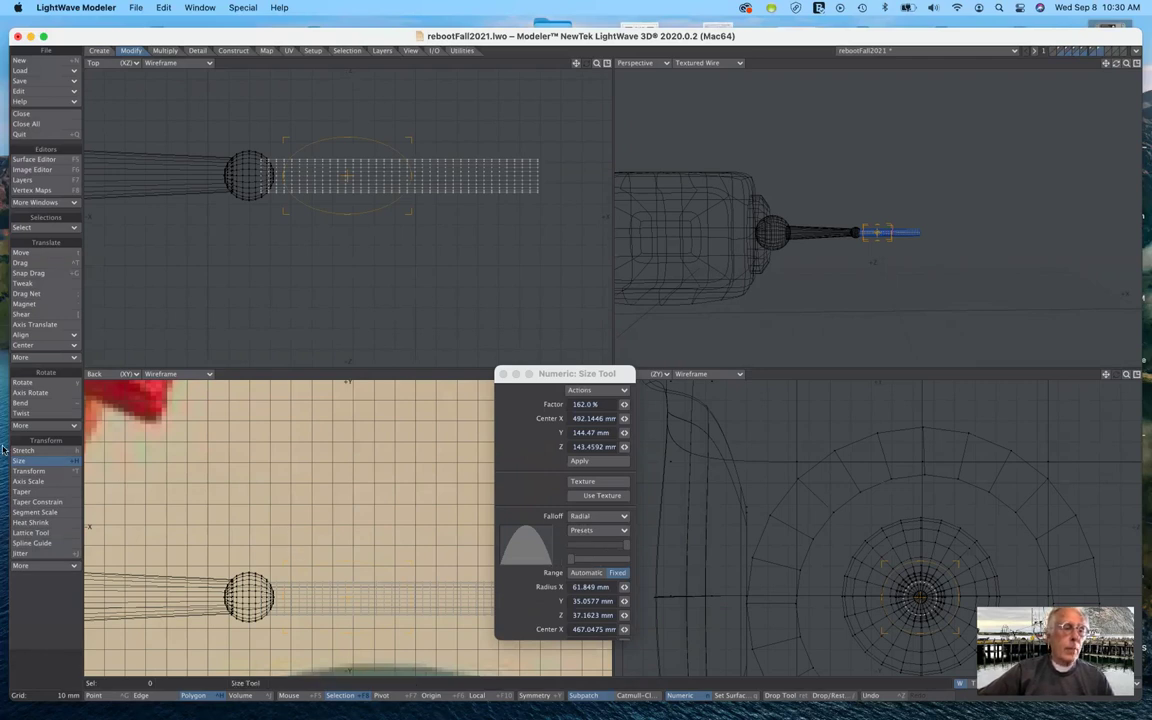
{"action": "left_click", "coordinate": [55, 452]}
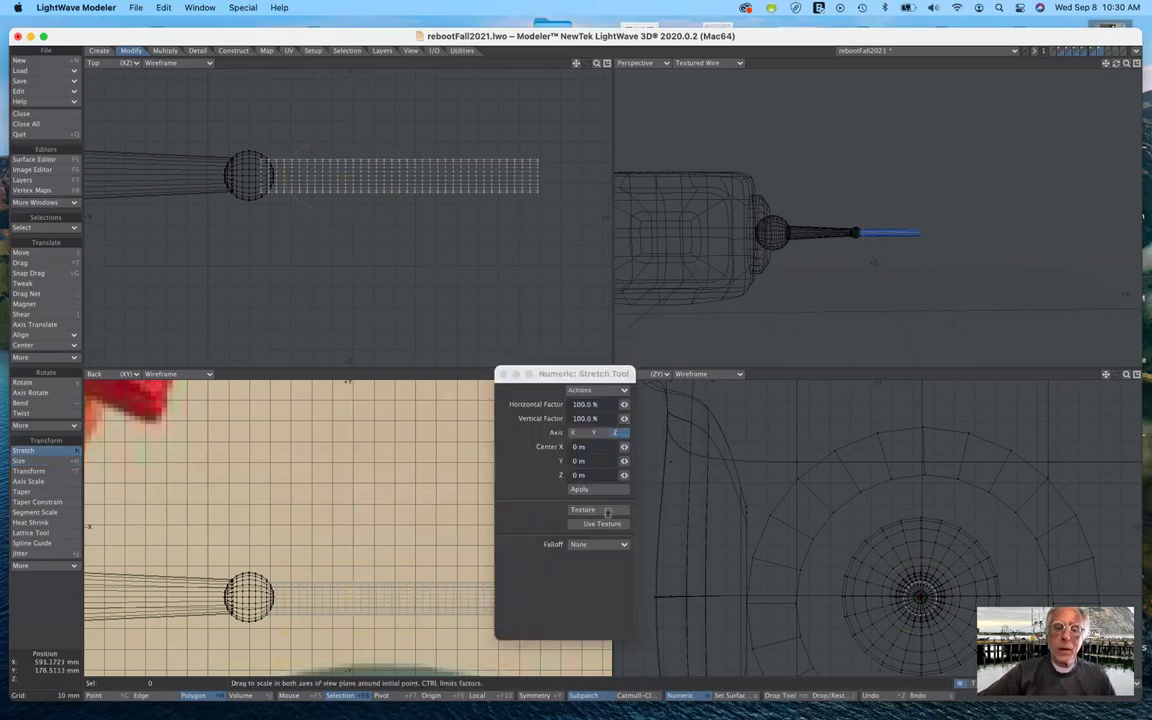
{"action": "left_click", "coordinate": [602, 546]}
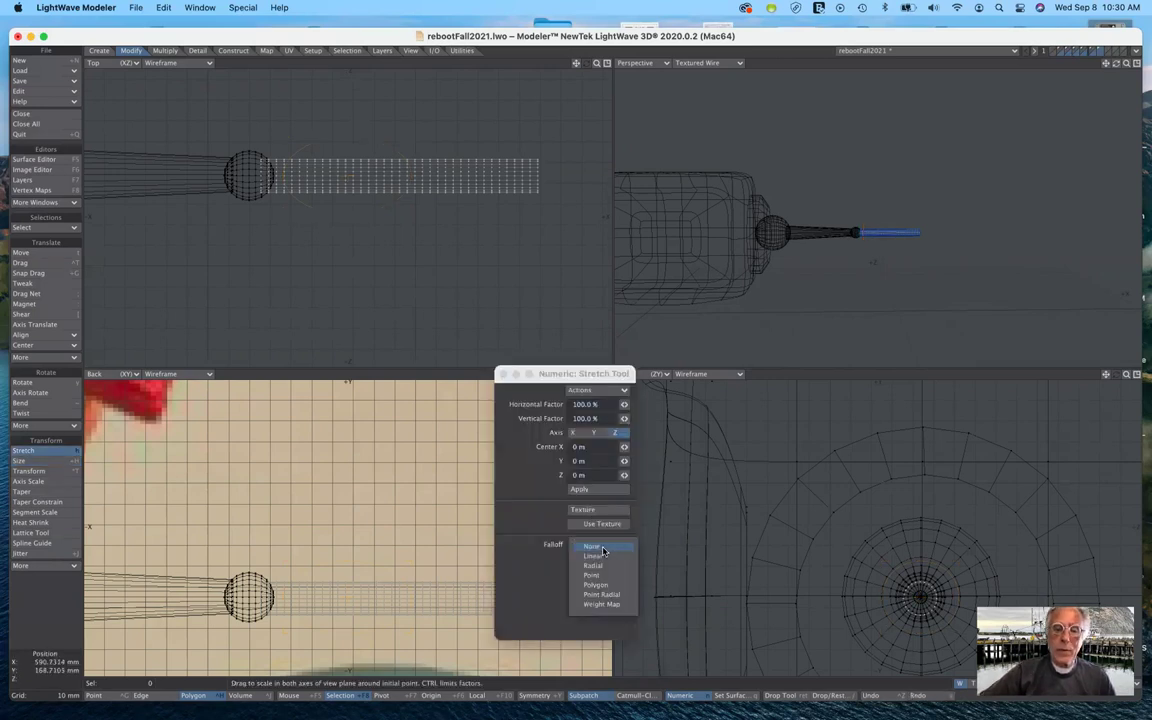
{"action": "left_click", "coordinate": [602, 566]}
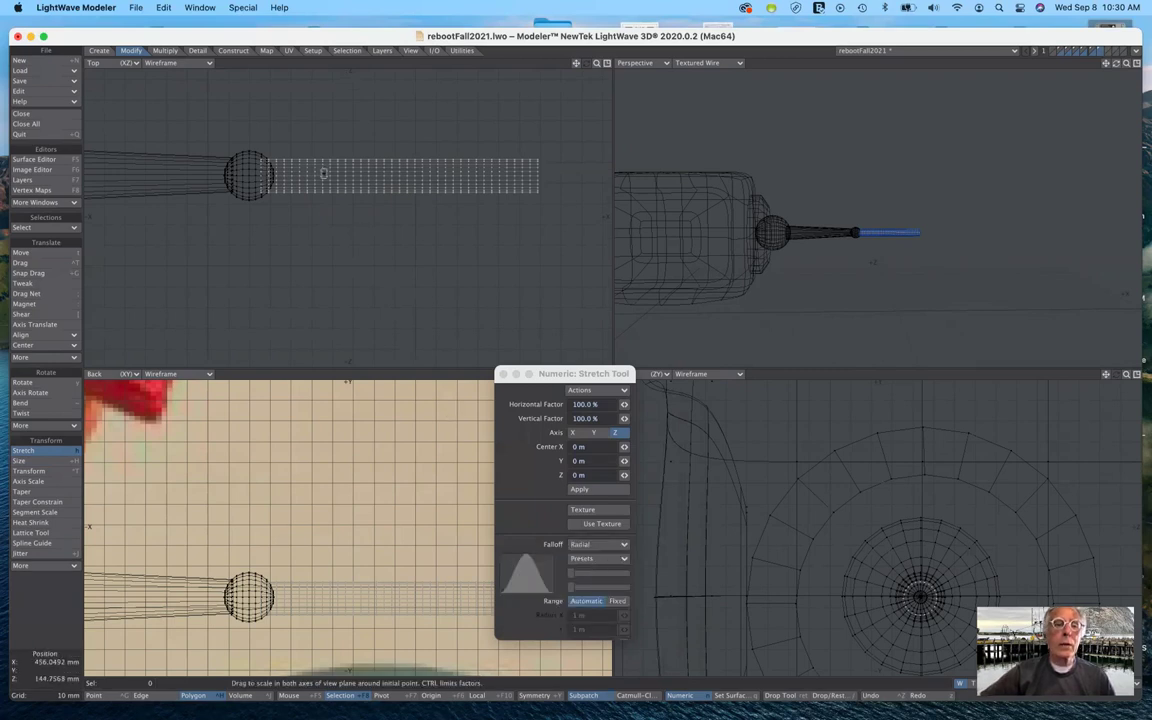
Fit the Stretch falloff region around the forearm's elbow-side half, radii about 60 mm in X and 33 mm in Y, and round its falloff curve.
{"action": "right_click_drag", "start_coordinate": [325, 177], "coordinate": [390, 213]}
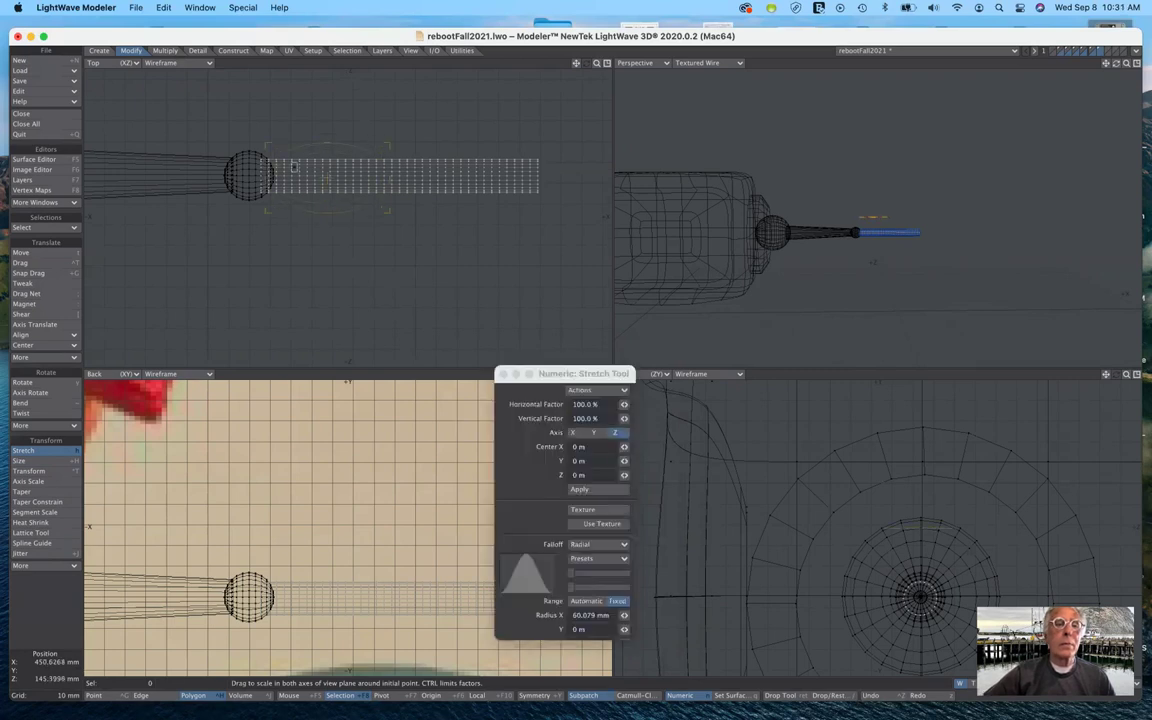
{"action": "left_click_drag", "start_coordinate": [328, 178], "coordinate": [335, 177]}
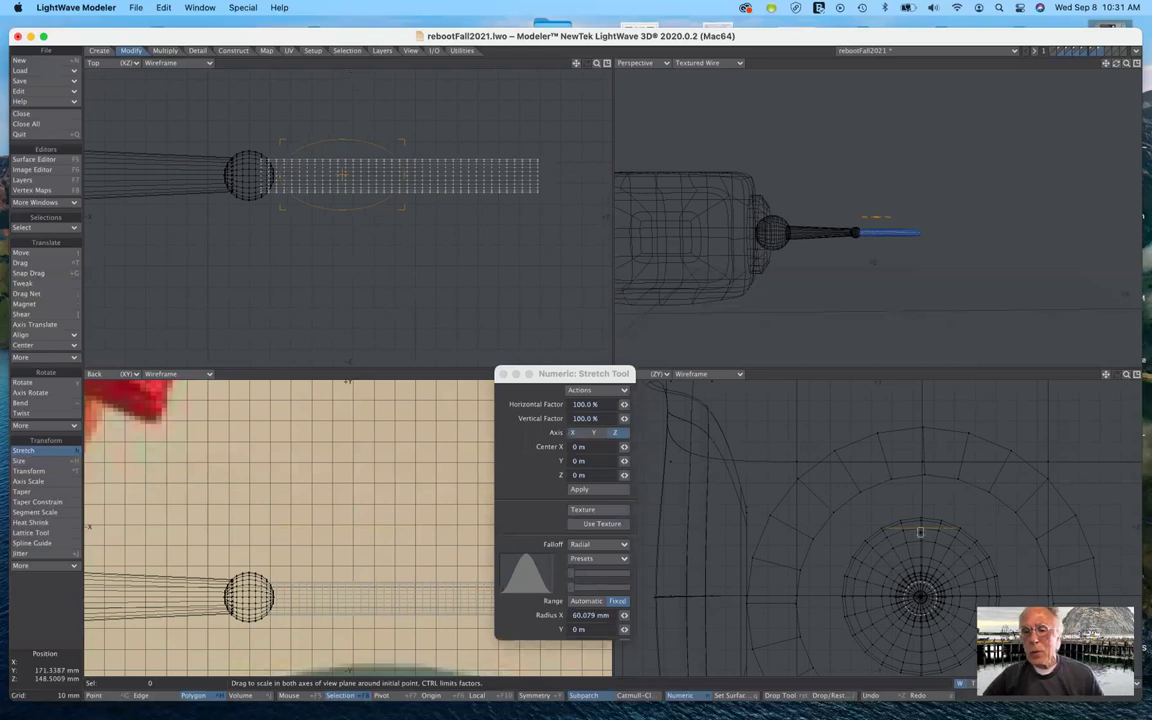
{"action": "right_click_drag", "start_coordinate": [920, 531], "coordinate": [921, 597]}
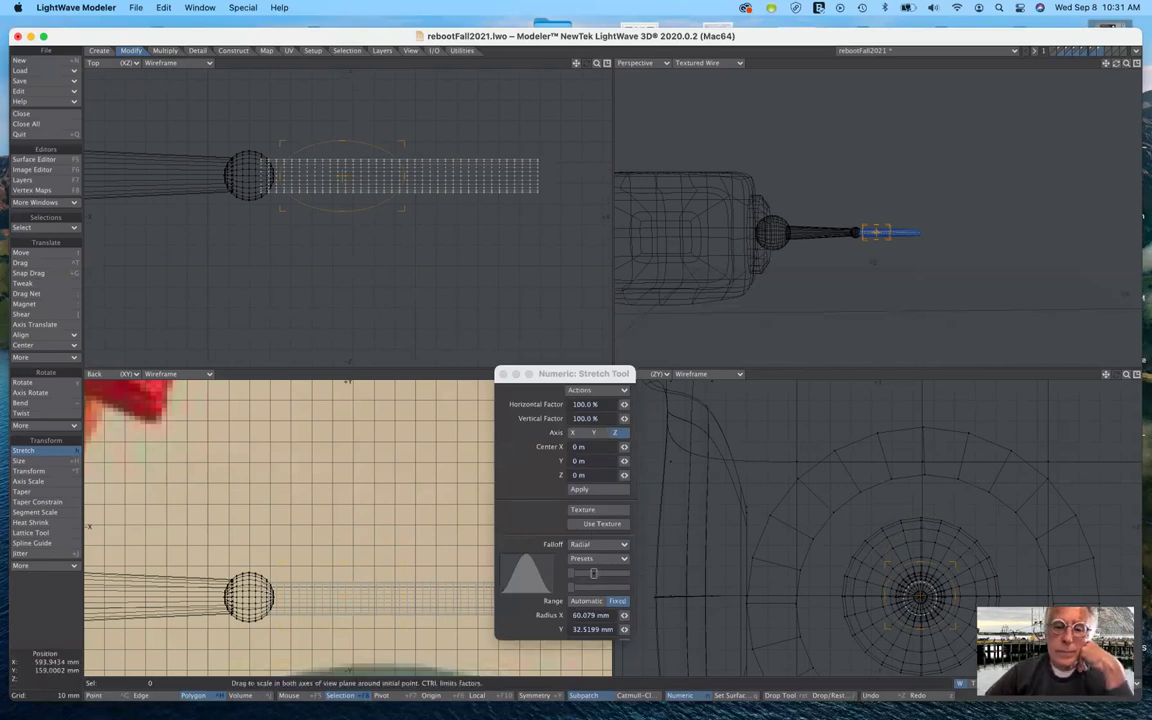
{"action": "left_click_drag", "start_coordinate": [576, 574], "coordinate": [638, 573]}
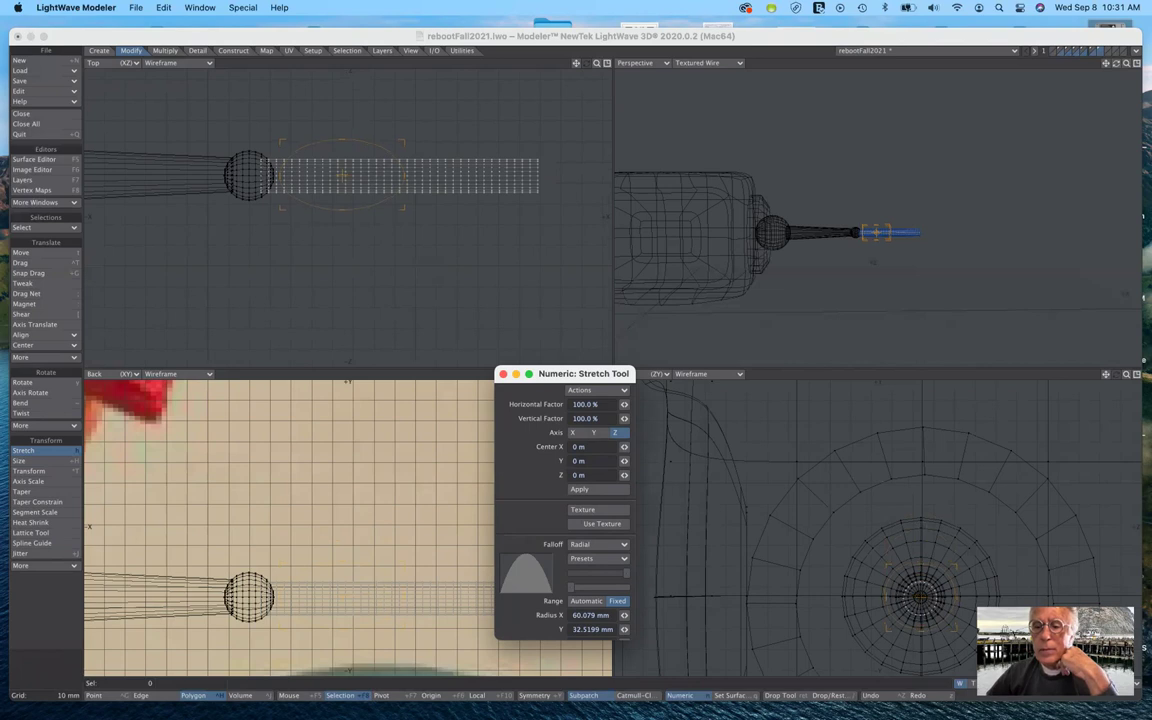
Stretch the forearm's elbow-side half around the cylinder's axis to about 188% horizontally and 184% vertically.
{"action": "key", "text": "n"}
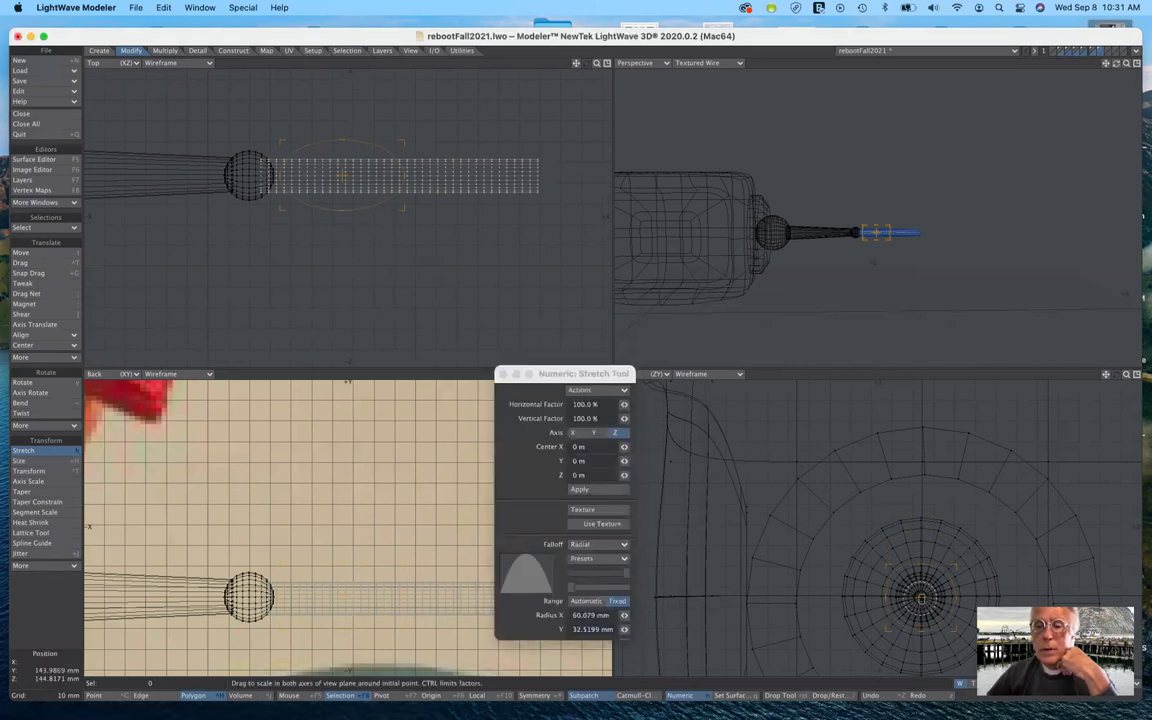
{"action": "left_click_drag", "start_coordinate": [921, 598], "coordinate": [987, 527]}
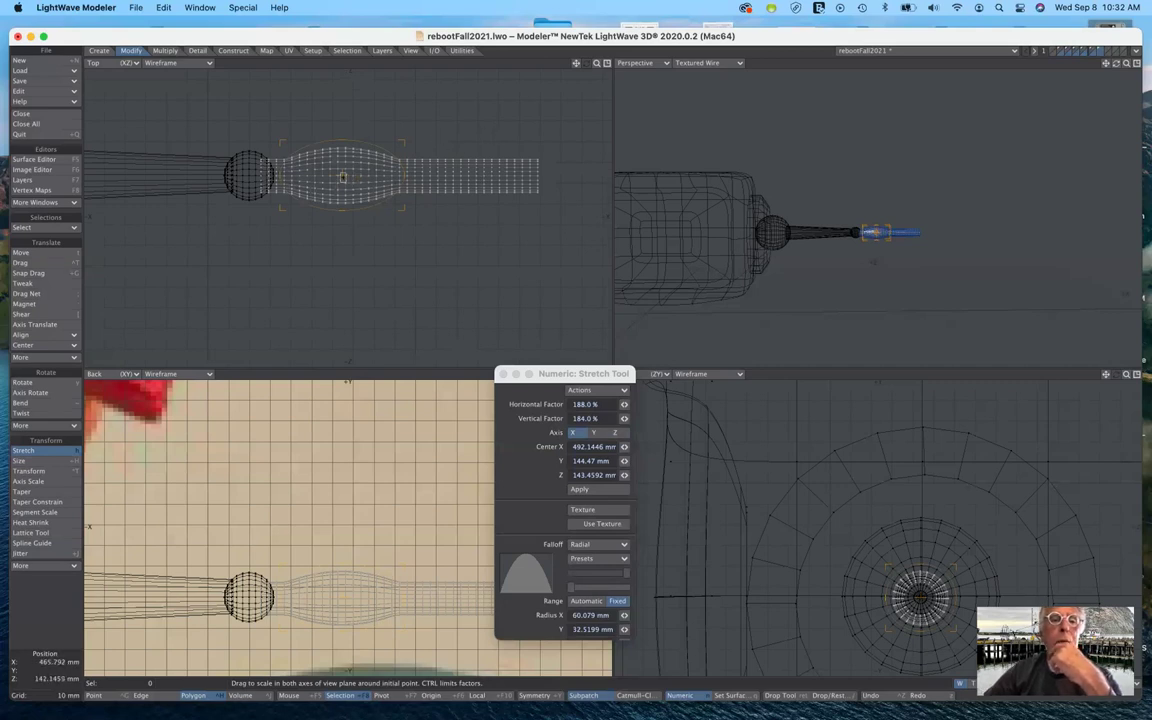
Shift the Stretch falloff region along X onto the forearm's wrist-side half and shorten its X radius to about 50 mm.
{"action": "right_click_drag", "start_coordinate": [343, 176], "coordinate": [461, 178]}
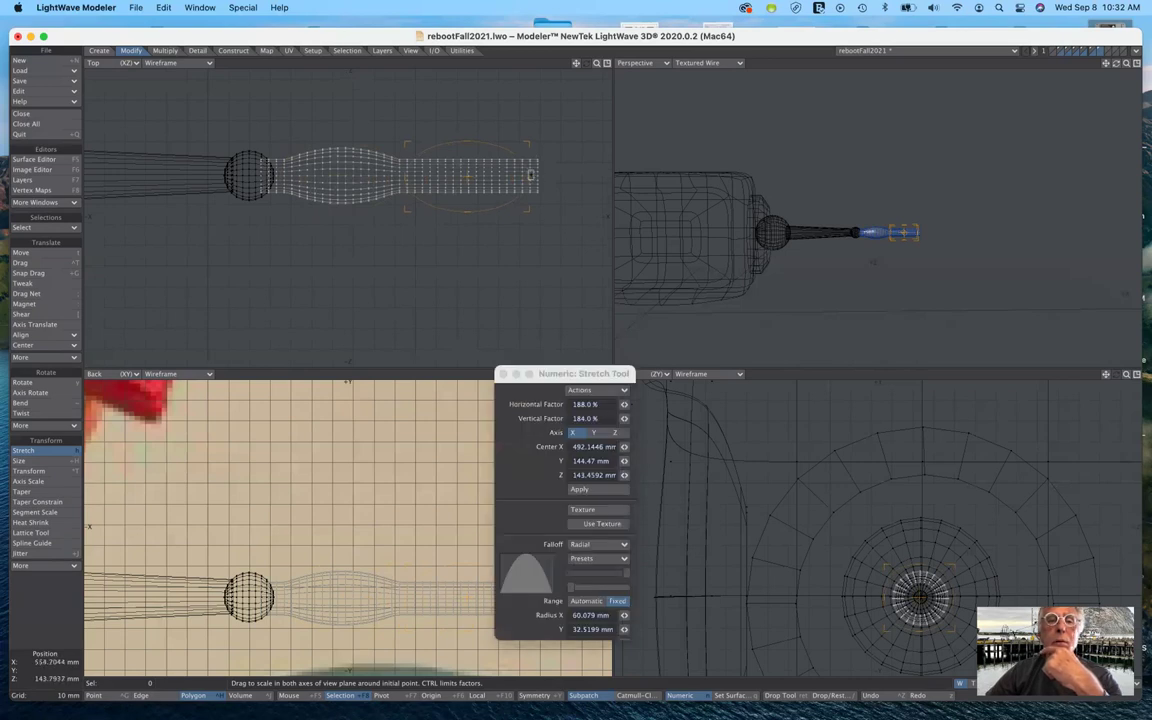
{"action": "right_click_drag", "start_coordinate": [530, 175], "coordinate": [529, 175]}
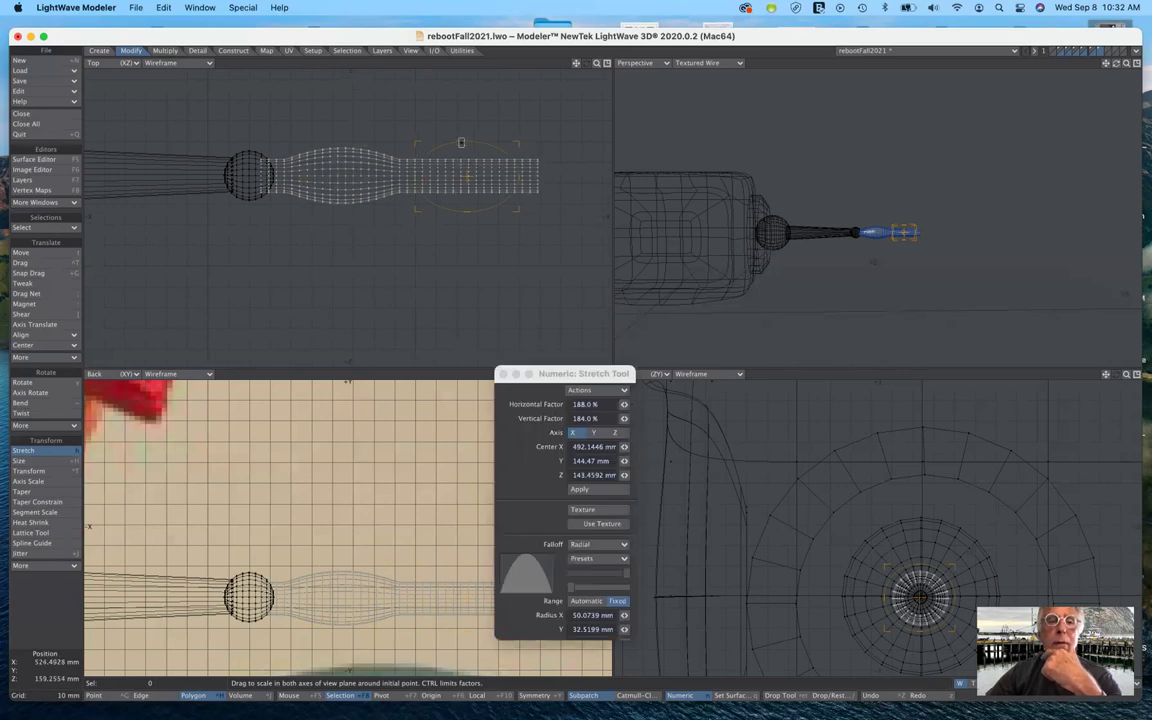
{"action": "left_click", "coordinate": [528, 281]}
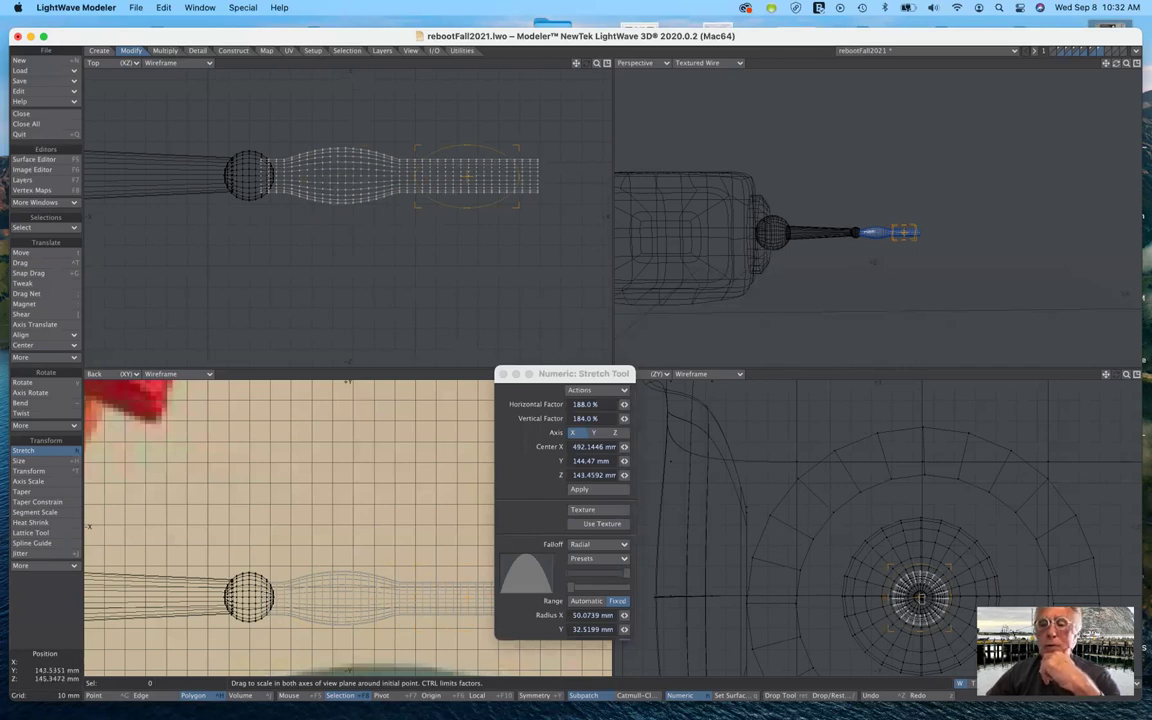
Try swelling the forearm's wrist-side half to about 144% horizontally and 167% vertically, inspect the shape in perspective, and undo the stretch.
{"action": "left_click_drag", "start_coordinate": [921, 598], "coordinate": [963, 543]}
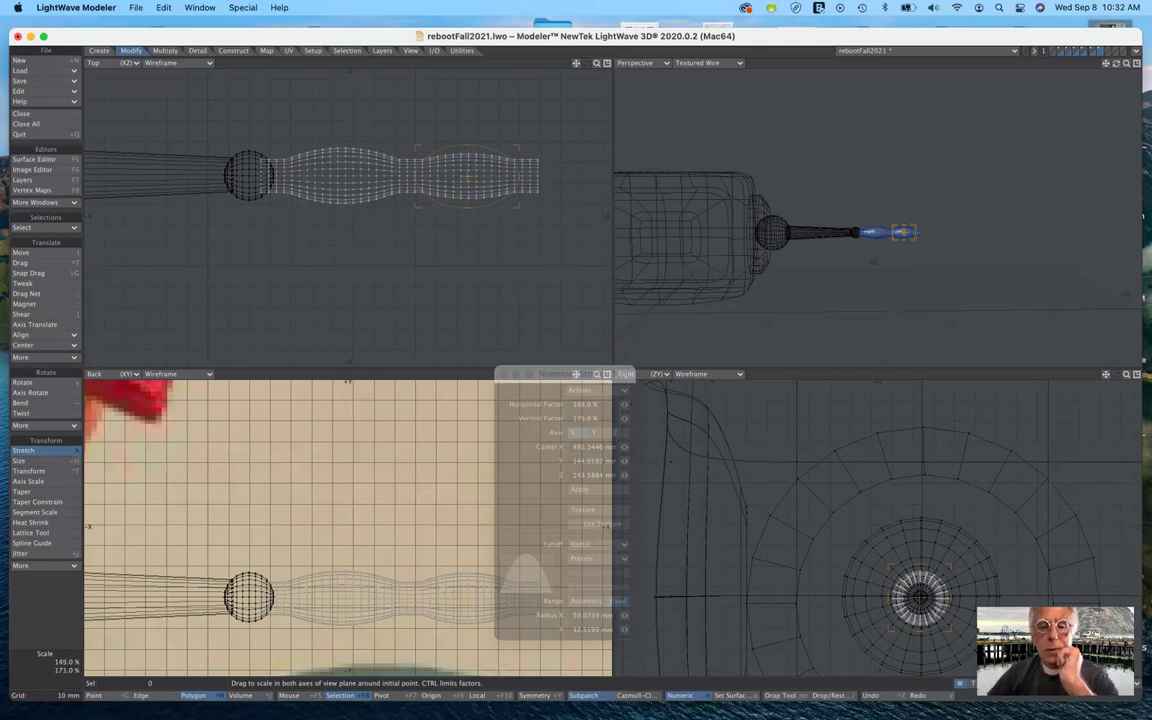
{"action": "left_click_drag", "start_coordinate": [957, 546], "coordinate": [952, 547]}
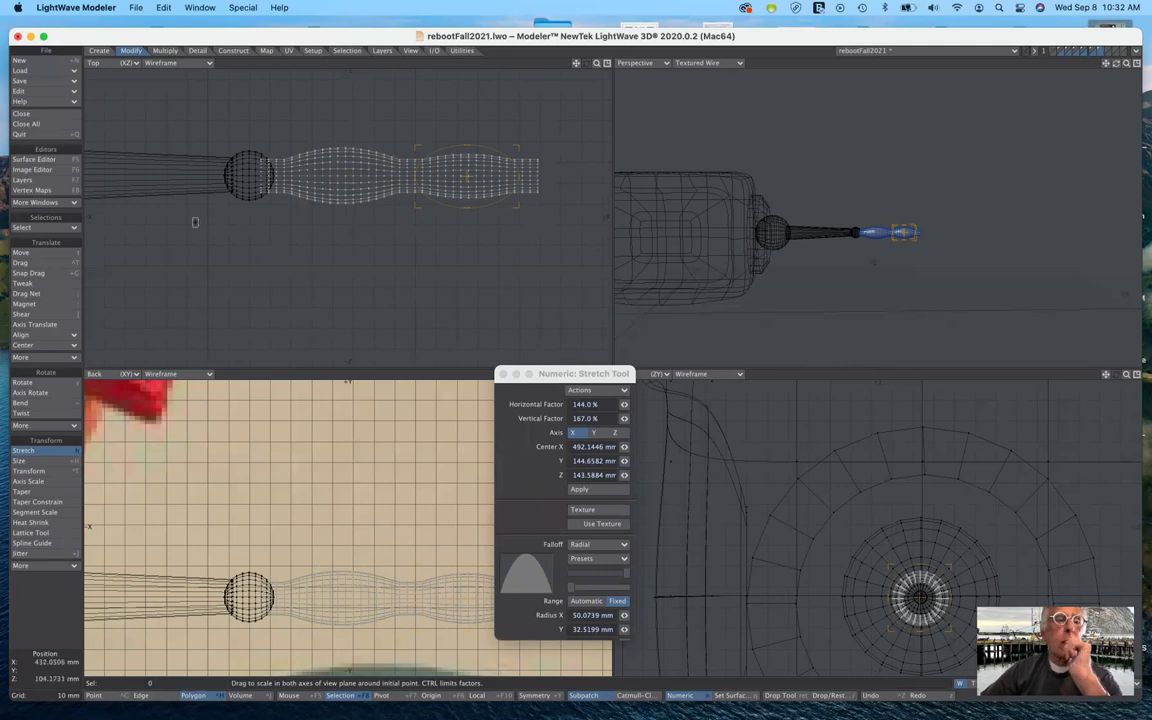
{"action": "left_click", "coordinate": [42, 452]}
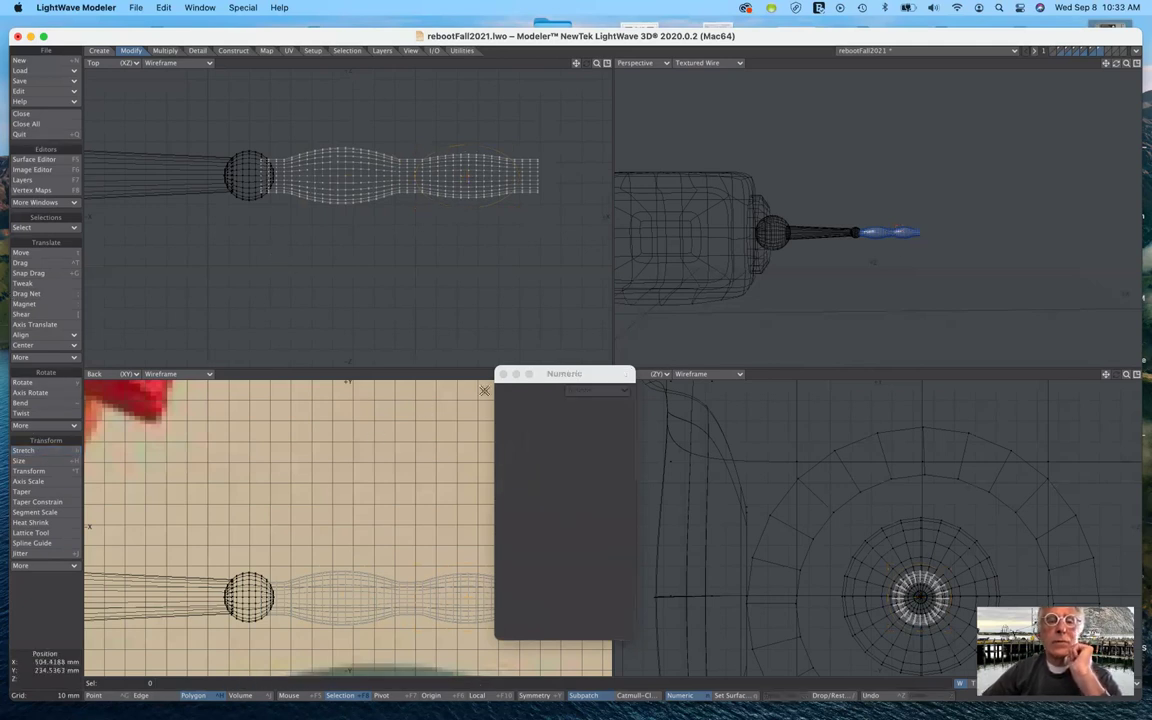
{"action": "left_click_drag", "start_coordinate": [619, 377], "coordinate": [579, 363]}
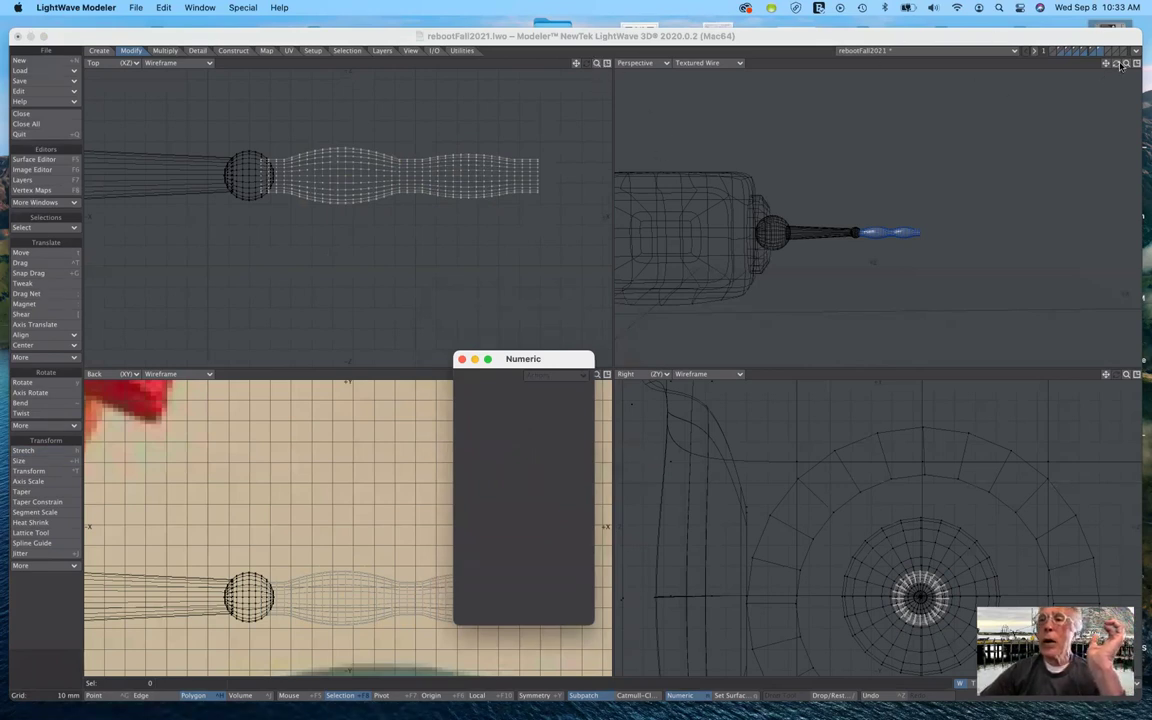
{"action": "mouse_move", "coordinate": [1117, 64]}
{"action": "left_mouse_down"}
{"action": "mouse_move", "coordinate": [1104, 76]}
{"action": "mouse_move", "coordinate": [1144, 63]}
{"action": "mouse_move", "coordinate": [1050, 67]}
{"action": "mouse_move", "coordinate": [1010, 50]}
{"action": "mouse_move", "coordinate": [1105, 52]}
{"action": "mouse_move", "coordinate": [1116, 60]}
{"action": "mouse_move", "coordinate": [1106, 68]}
{"action": "left_mouse_up"}
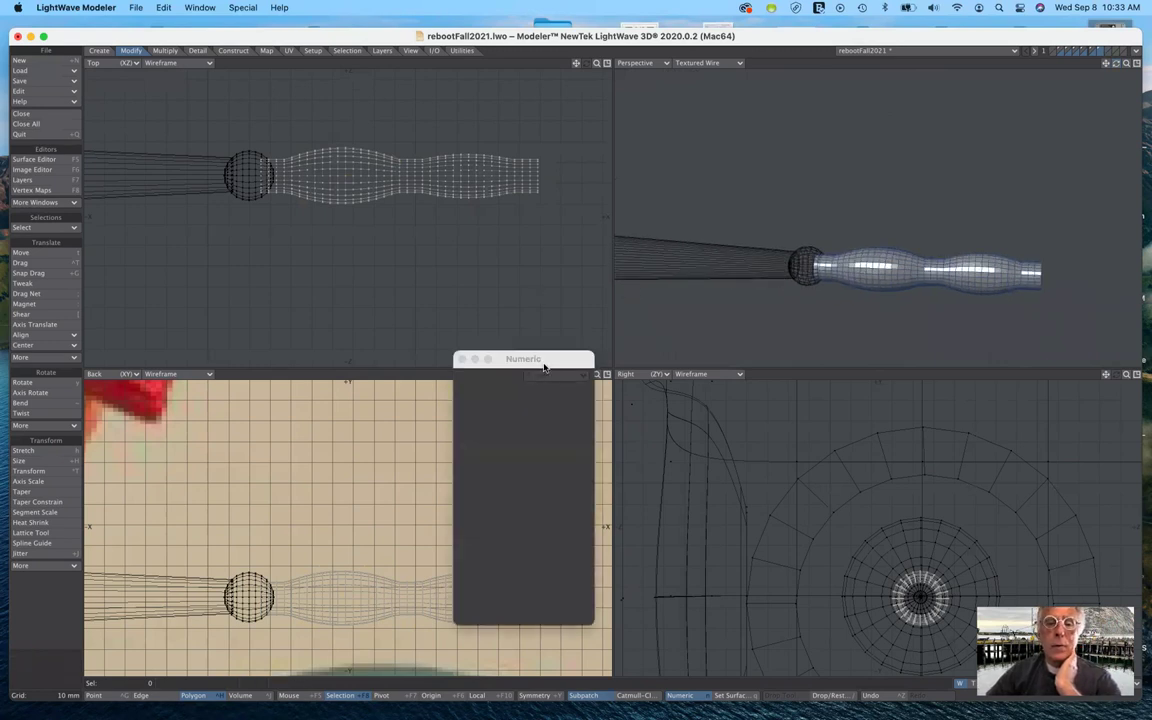
{"action": "left_click_drag", "start_coordinate": [546, 364], "coordinate": [747, 406]}
{"action": "left_click_drag", "start_coordinate": [597, 374], "coordinate": [540, 374]}
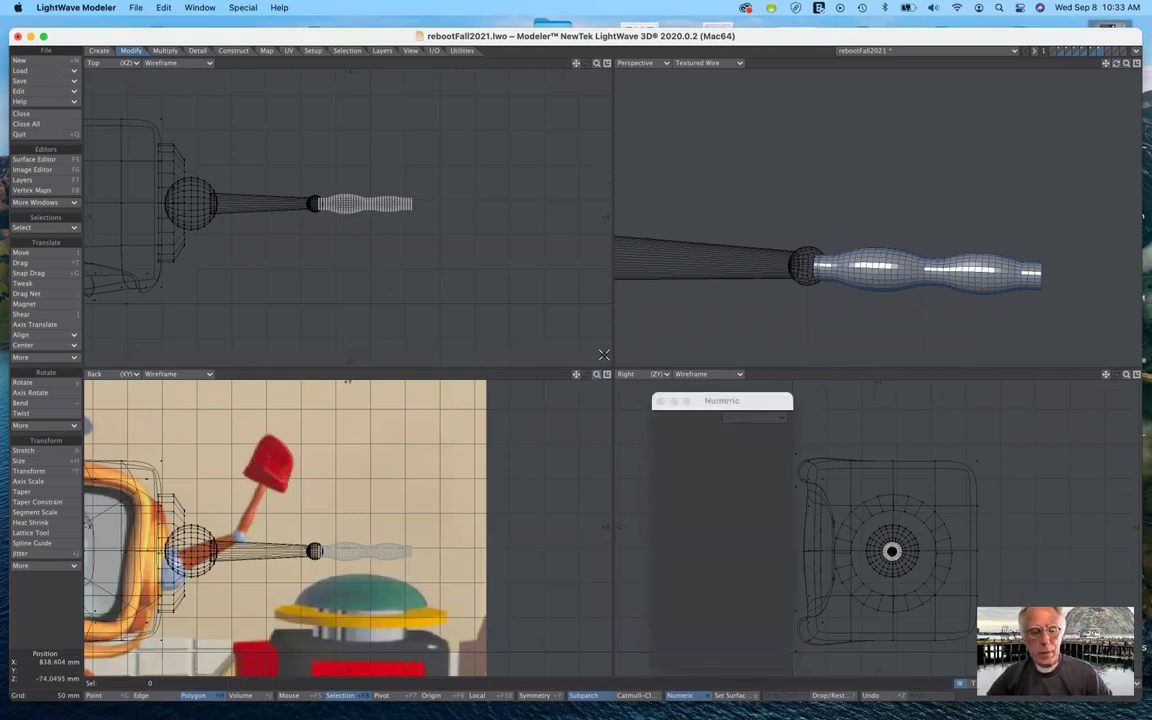
{"action": "key", "text": "ctrl+z"}
{"action": "key", "text": "ctrl+z"}
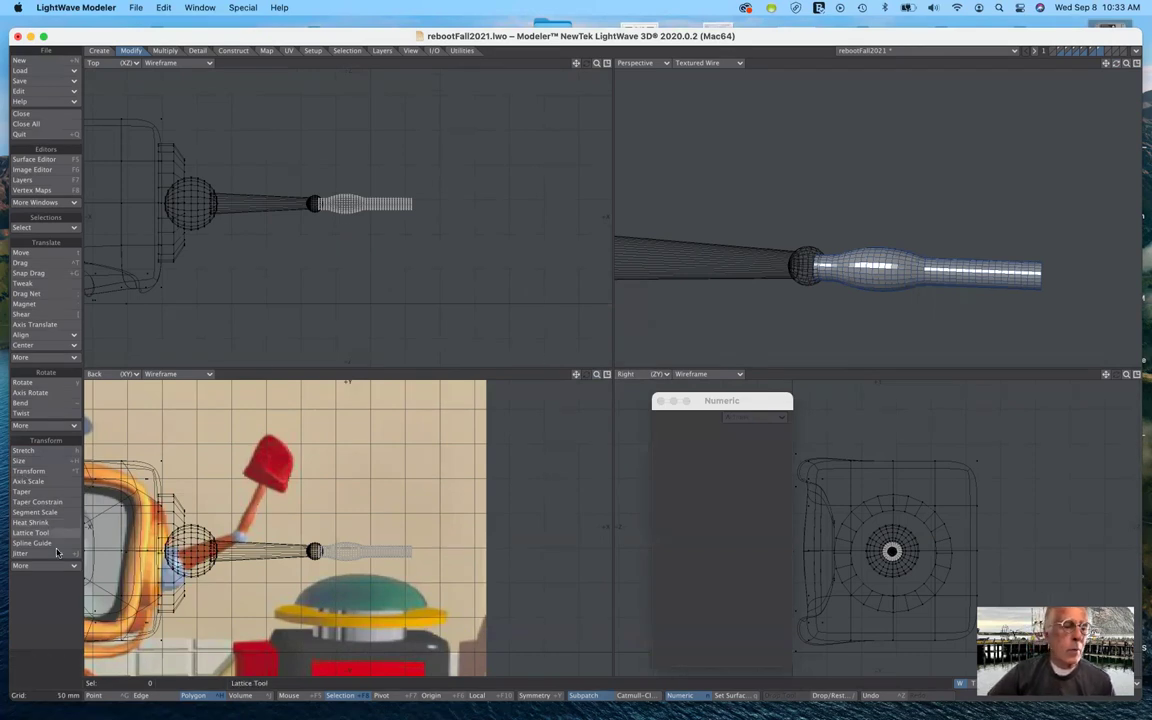
Widen the Stretch falloff's X radius to about 58 mm and swell the forearm's wrist-side half to about 157% by 158%.
{"action": "left_click", "coordinate": [50, 456]}
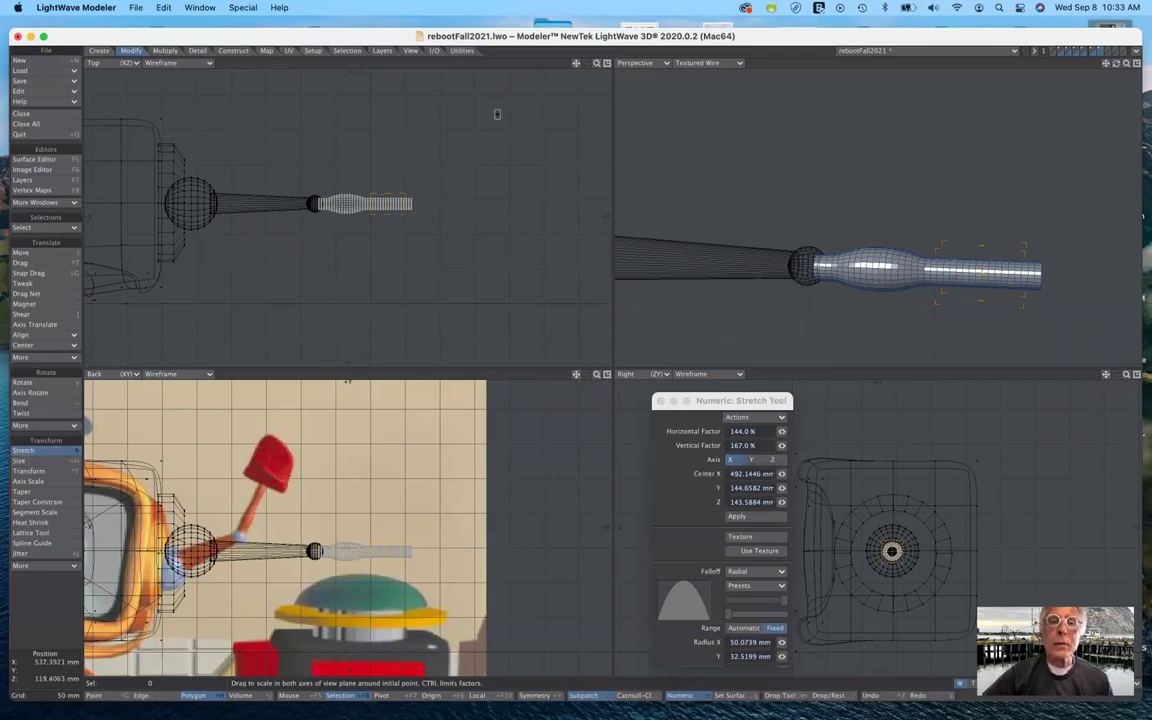
{"action": "left_click_drag", "start_coordinate": [596, 65], "coordinate": [660, 67]}
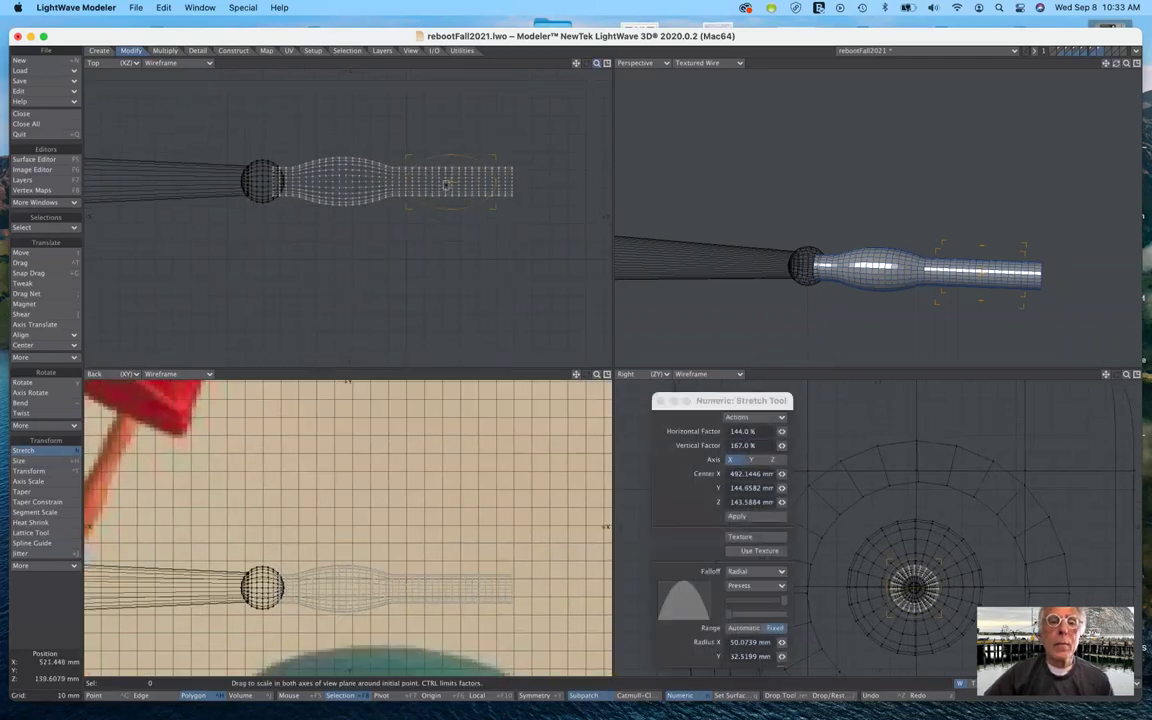
{"action": "left_click_drag", "start_coordinate": [597, 64], "coordinate": [598, 64]}
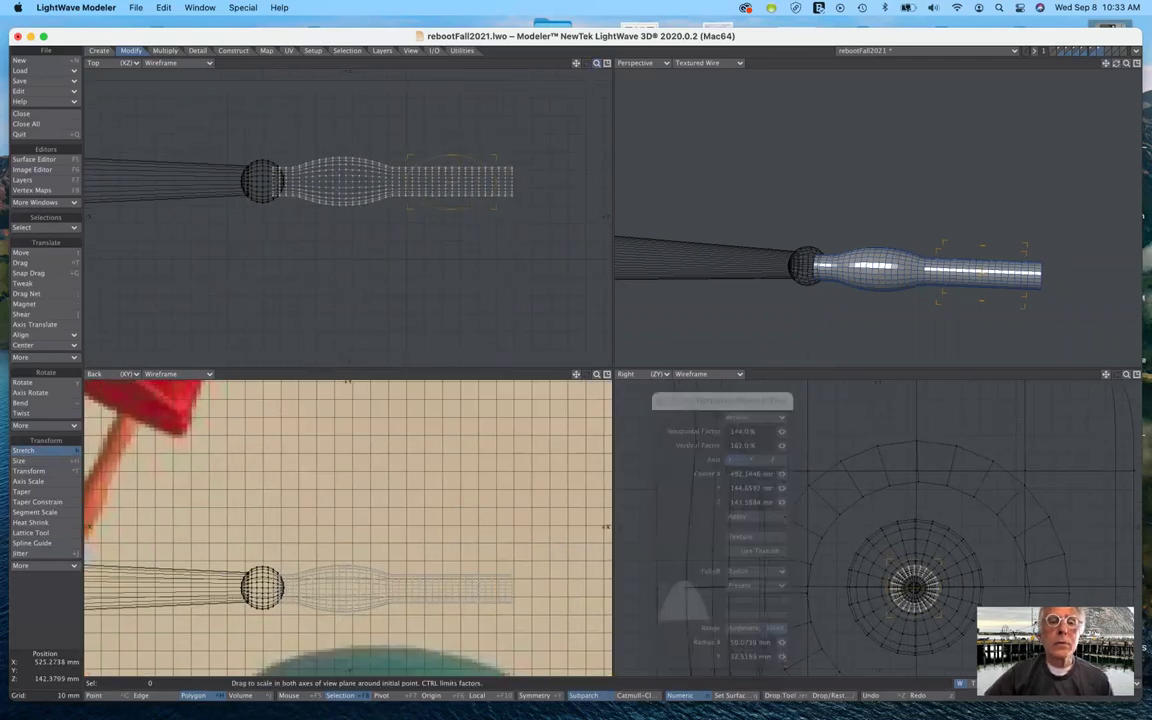
{"action": "right_click_drag", "start_coordinate": [480, 182], "coordinate": [495, 182]}
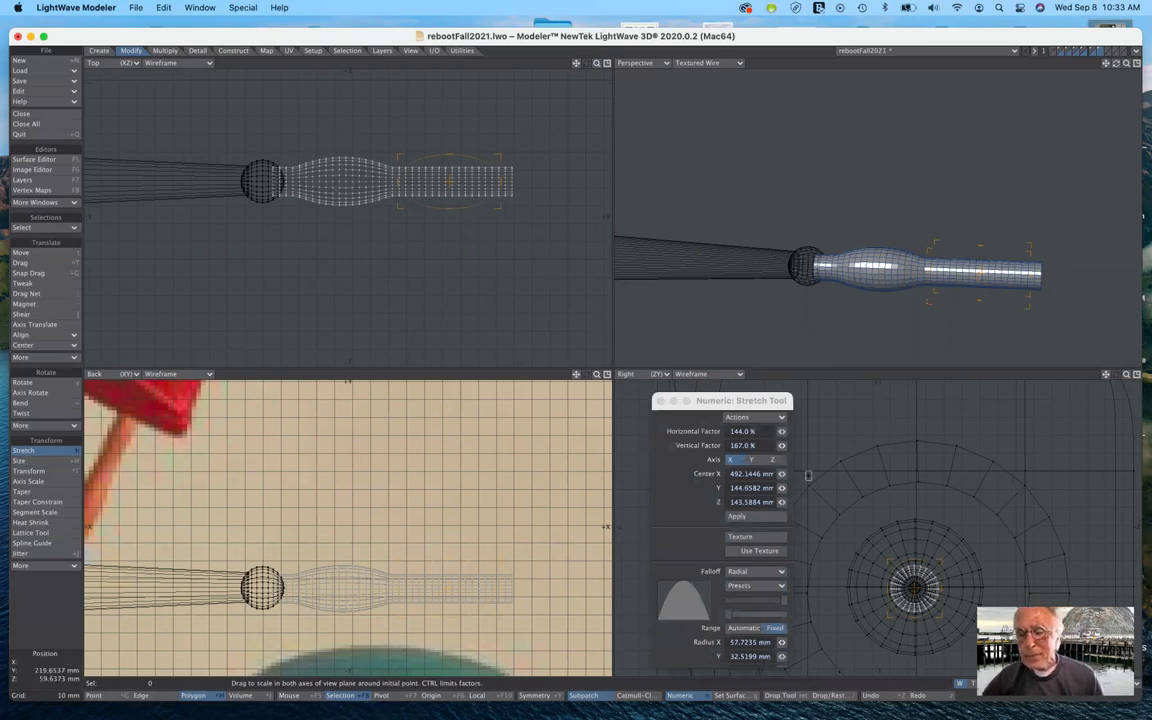
{"action": "left_click_drag", "start_coordinate": [916, 591], "coordinate": [947, 553]}
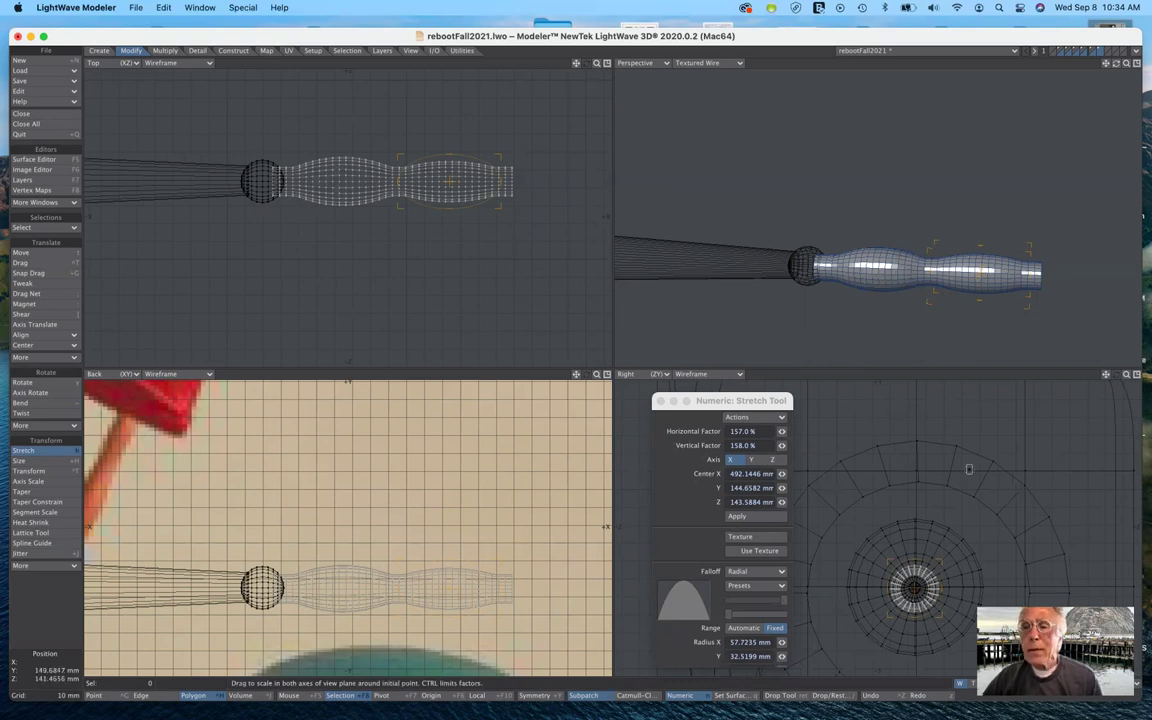
{"action": "mouse_move", "coordinate": [1116, 63]}
{"action": "left_mouse_down"}
{"action": "mouse_move", "coordinate": [1050, 66]}
{"action": "mouse_move", "coordinate": [1117, 63]}
{"action": "left_mouse_up"}
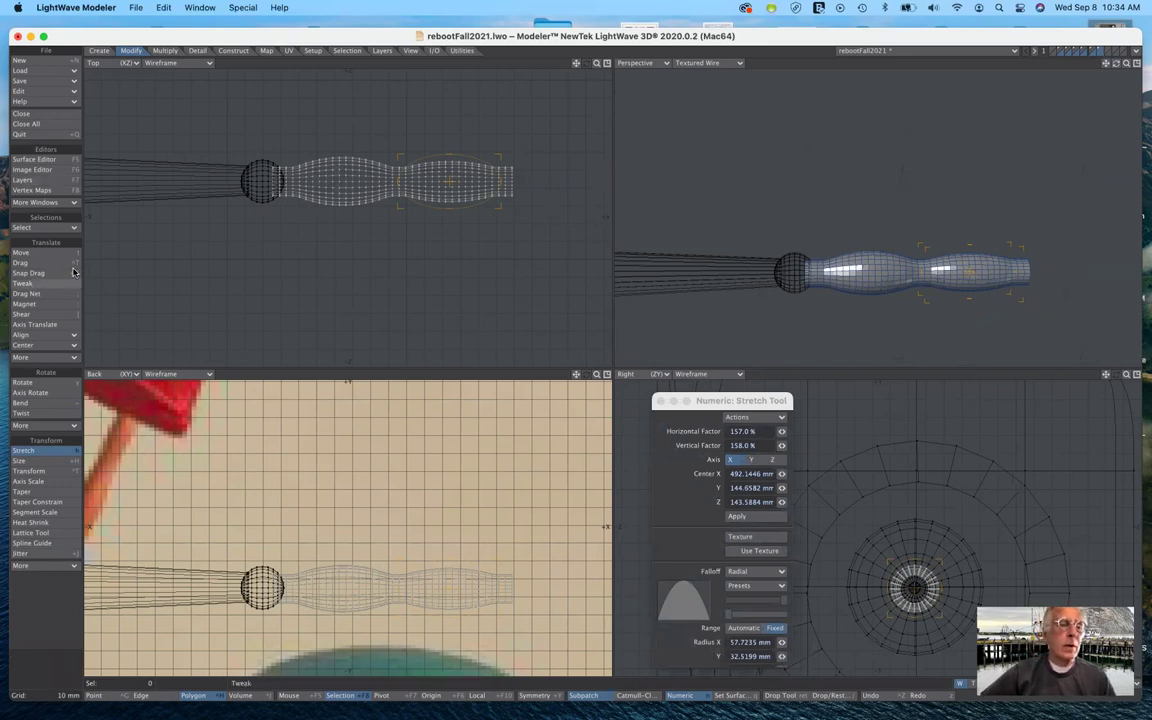
{"action": "left_click", "coordinate": [33, 453]}
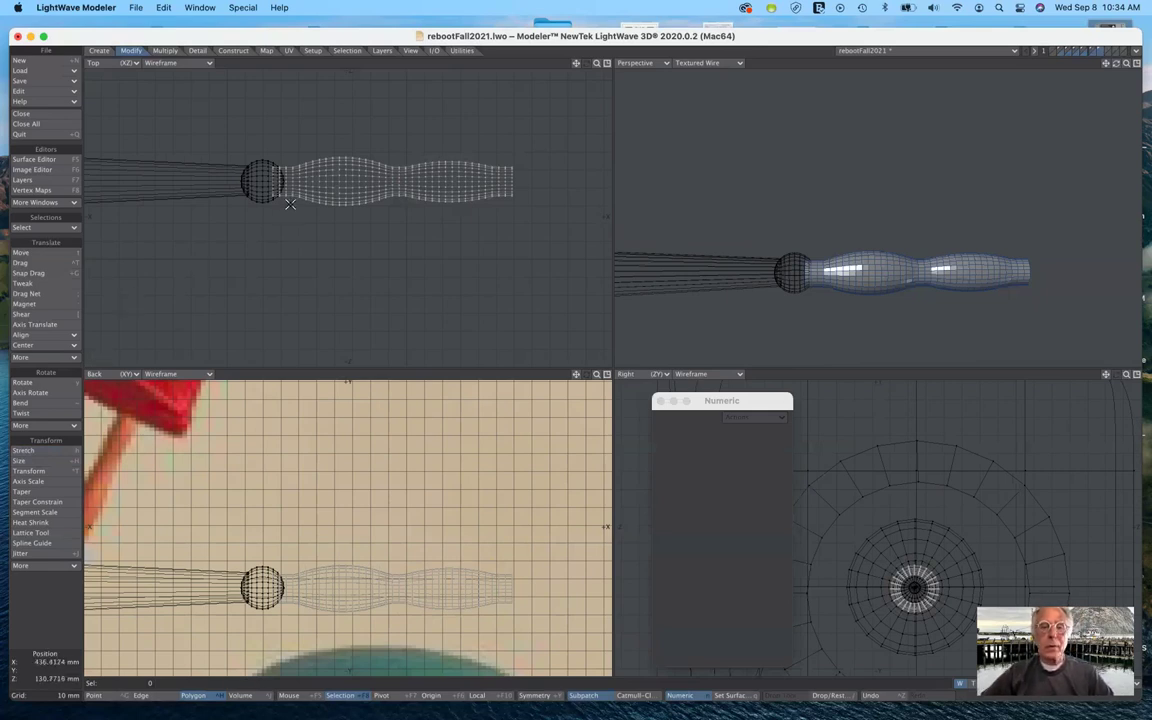
Assign the existing gold surface to the forearm and fit the whole model in the views.
{"action": "key", "text": "q"}
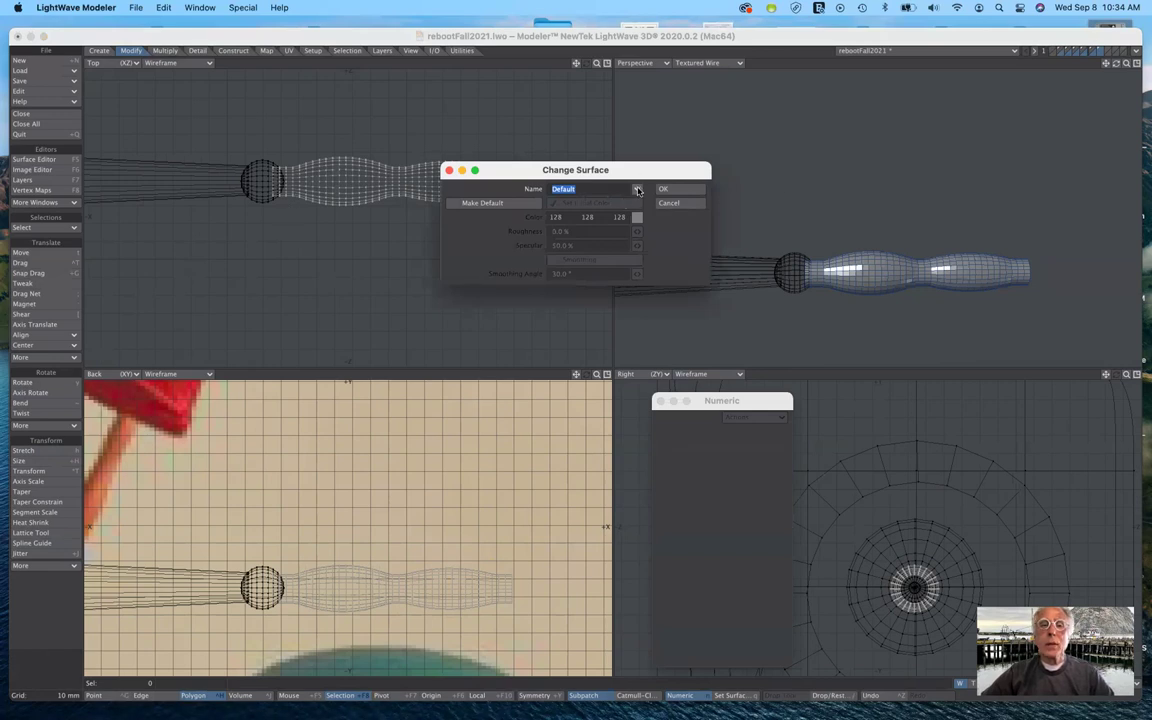
{"action": "left_click", "coordinate": [637, 189]}
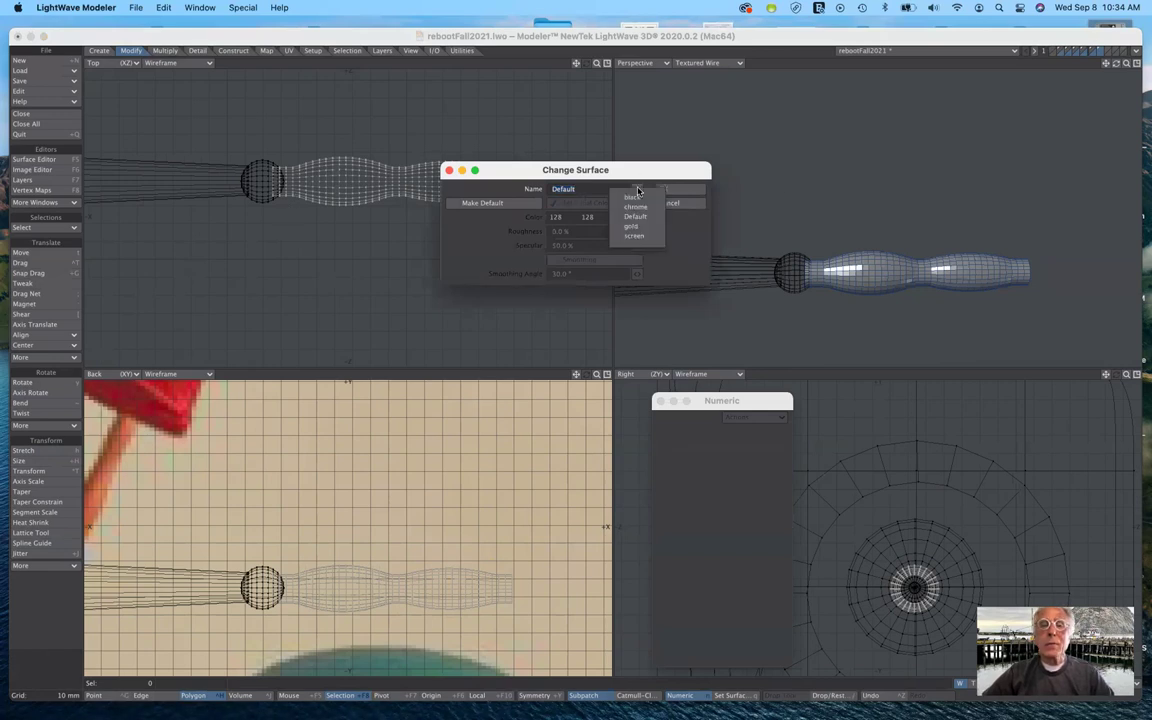
{"action": "left_click", "coordinate": [631, 226]}
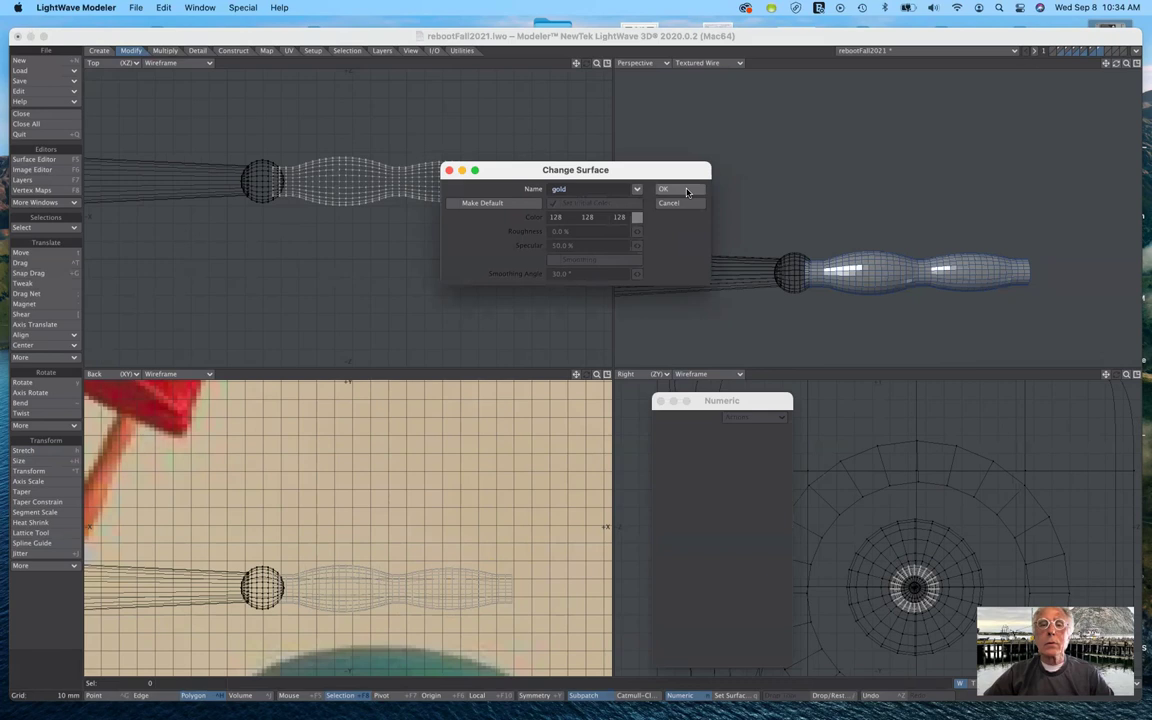
{"action": "left_click", "coordinate": [664, 189]}
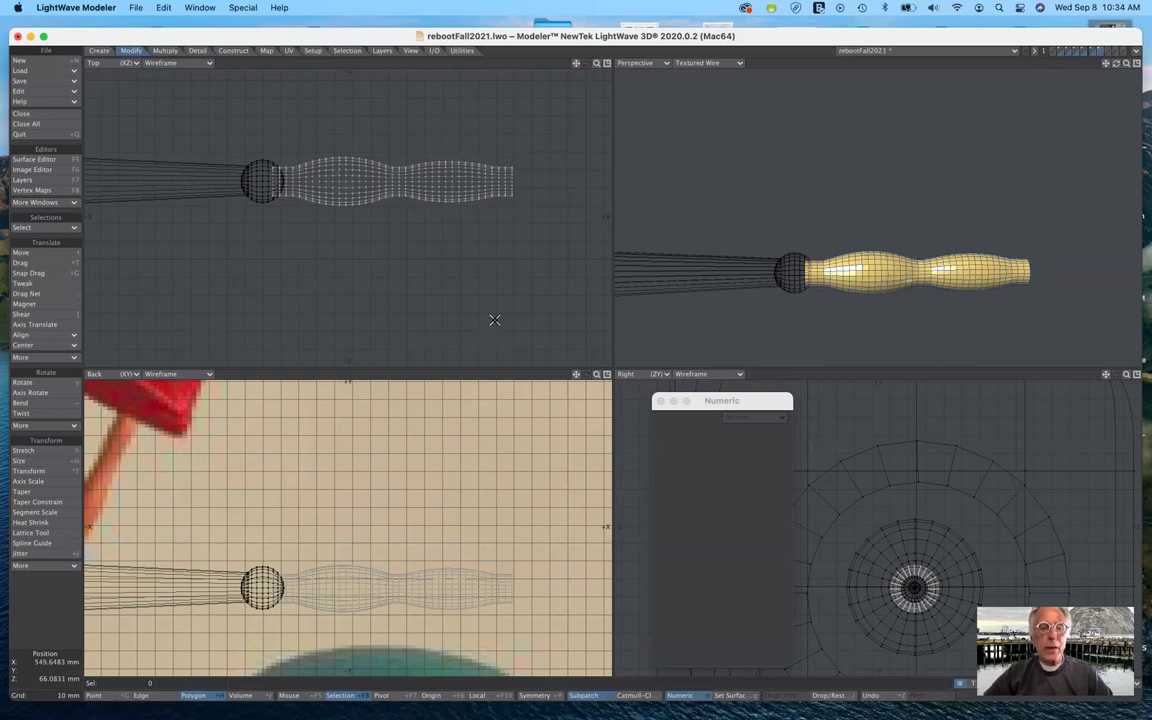
{"action": "key", "text": "a"}
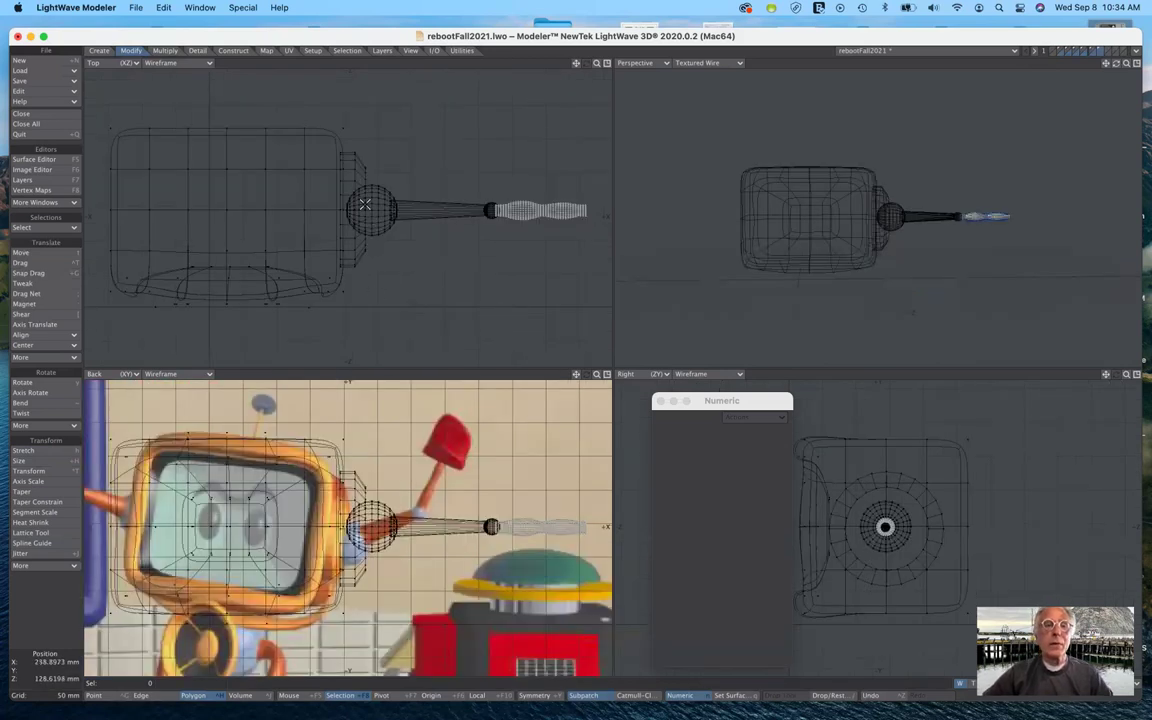
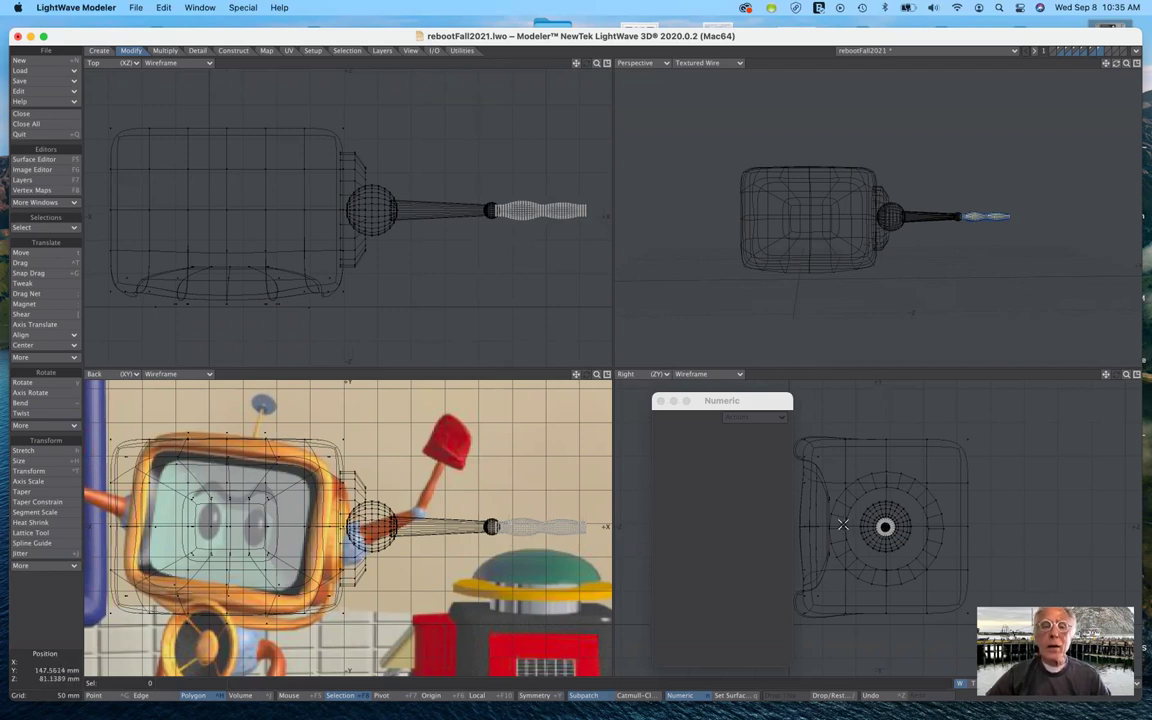
Try slimming the whole forearm with Stretch, falloff set to None, to about 82% by 79%, and undo it.
{"action": "left_click", "coordinate": [24, 451]}
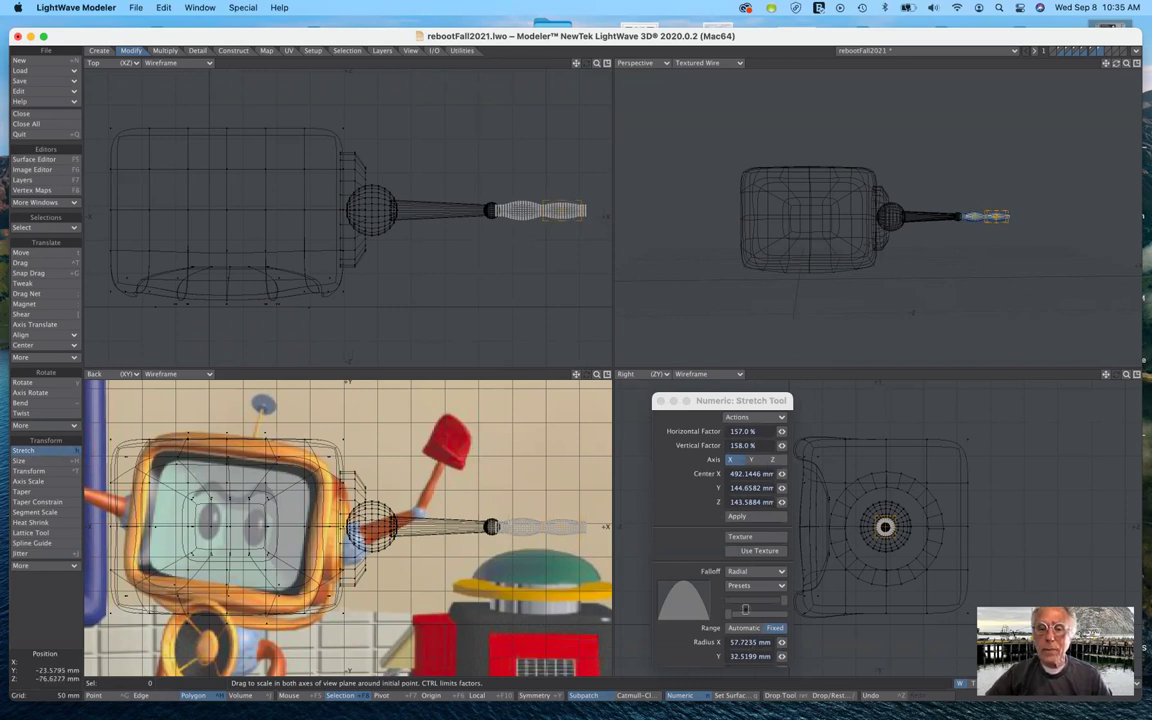
{"action": "left_click", "coordinate": [761, 576]}
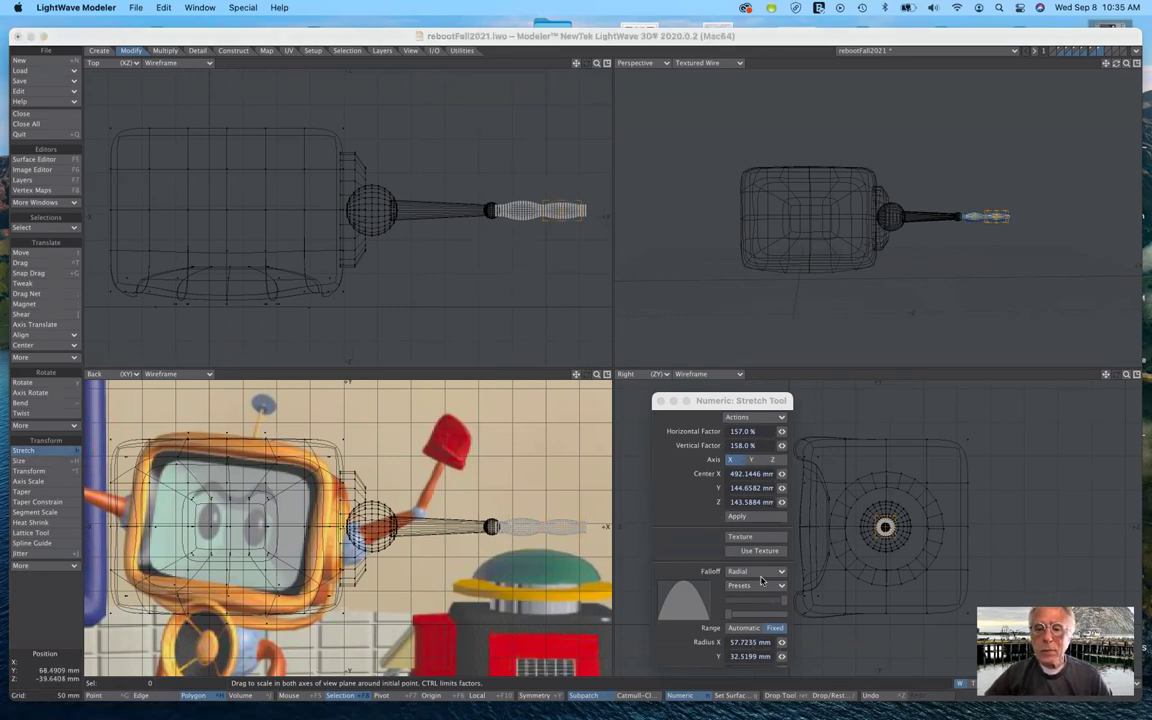
{"action": "left_click", "coordinate": [761, 574]}
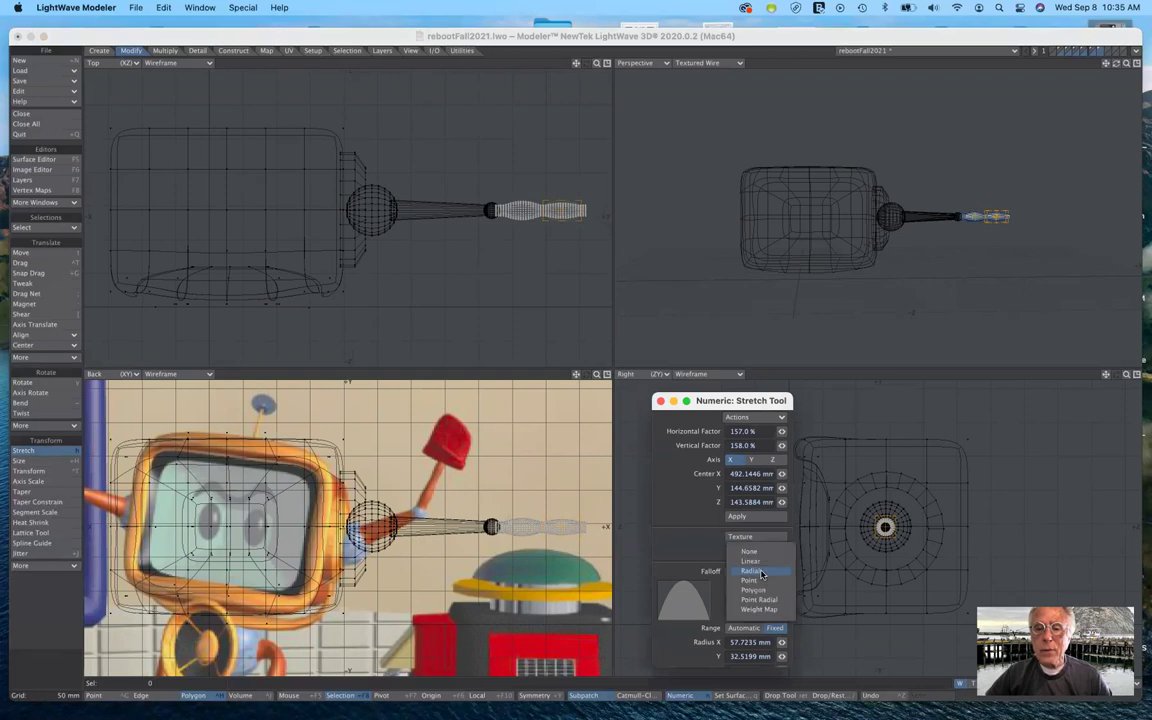
{"action": "left_click", "coordinate": [757, 551]}
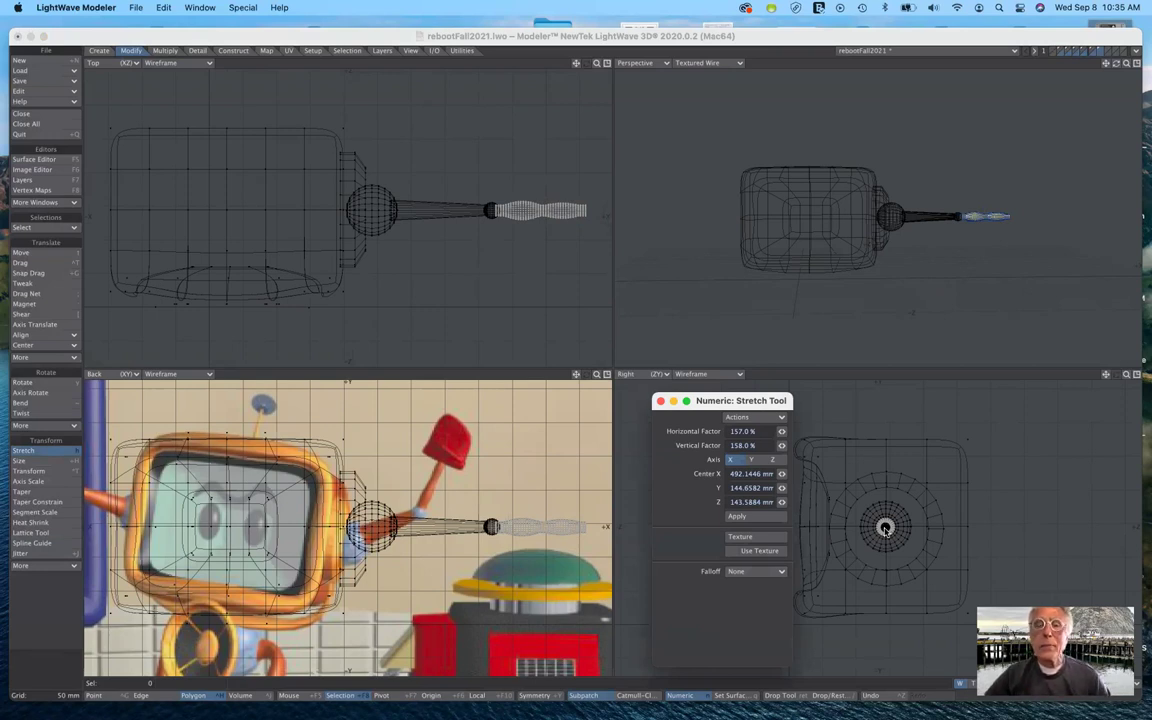
{"action": "left_click_drag", "start_coordinate": [885, 531], "coordinate": [869, 538]}
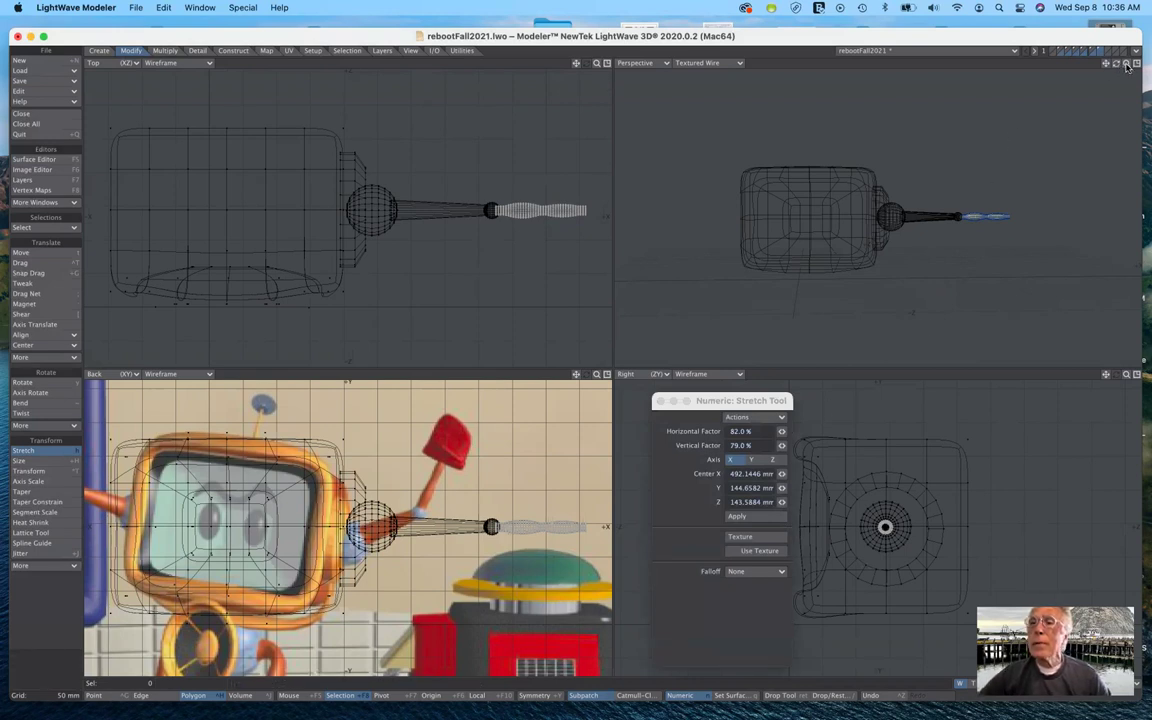
{"action": "left_click_drag", "start_coordinate": [1127, 65], "coordinate": [1076, 98]}
{"action": "key", "text": "super+z"}
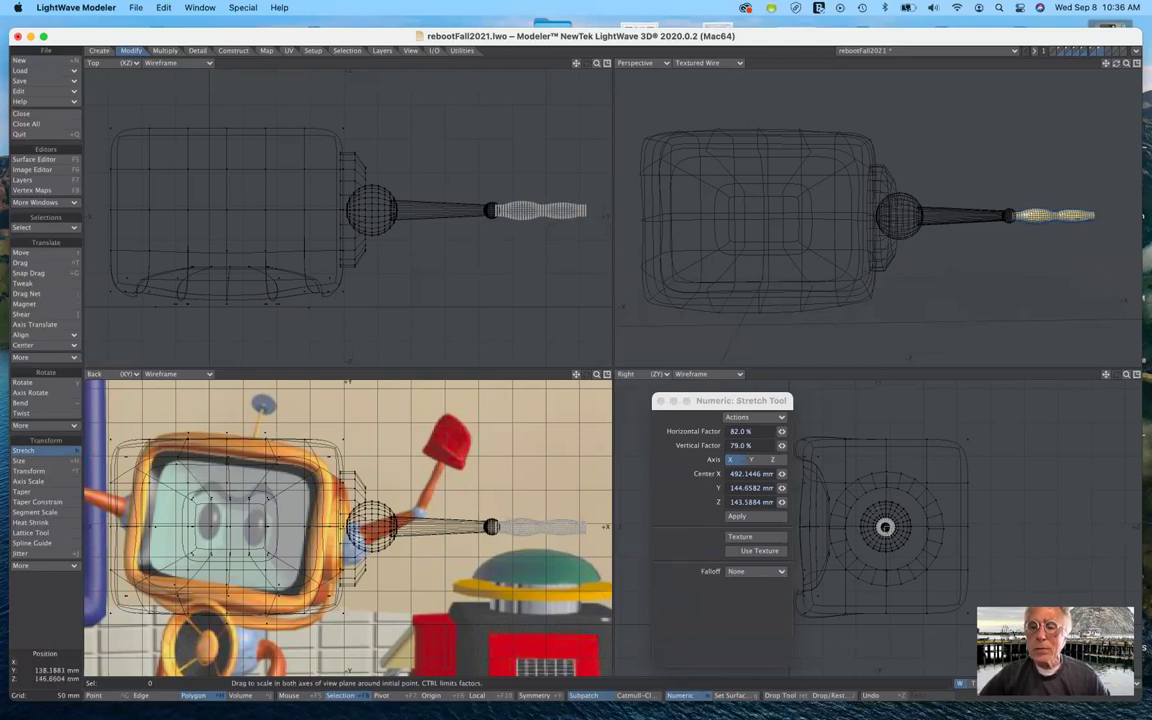
Try thinning the entire forearm around its axis further, to about 72% by 70%, and undo it.
{"action": "left_click_drag", "start_coordinate": [887, 528], "coordinate": [864, 554]}
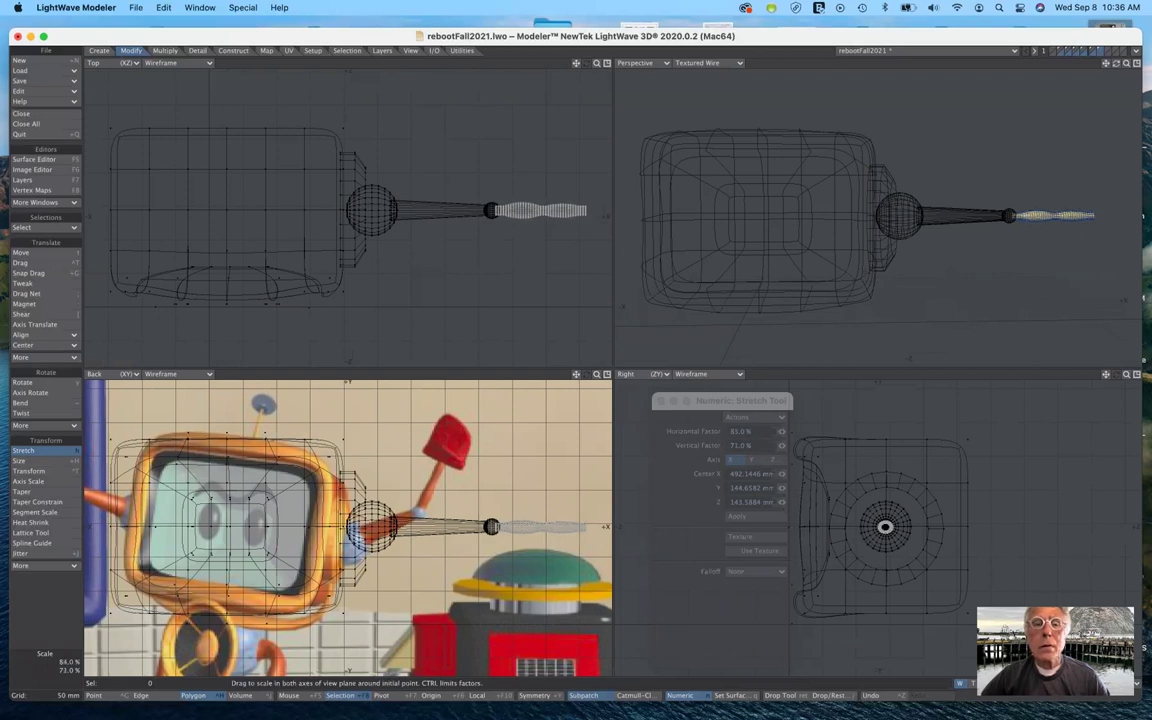
{"action": "left_click_drag", "start_coordinate": [869, 557], "coordinate": [858, 558]}
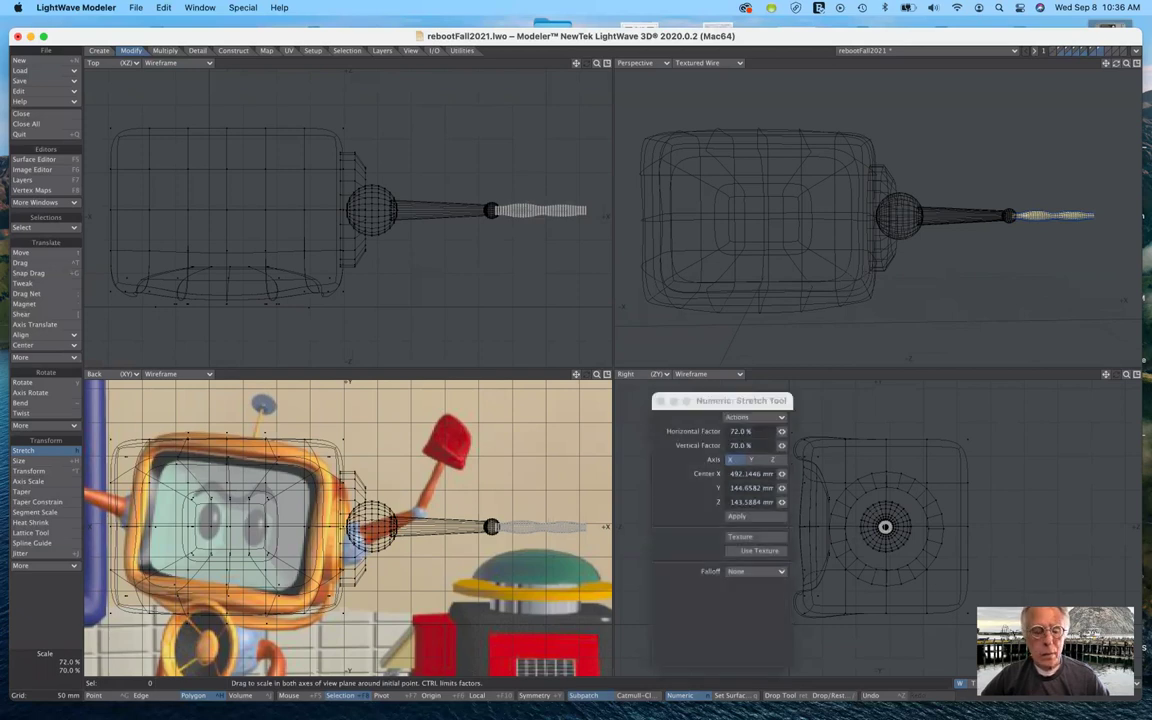
{"action": "key", "text": "ctrl+z"}
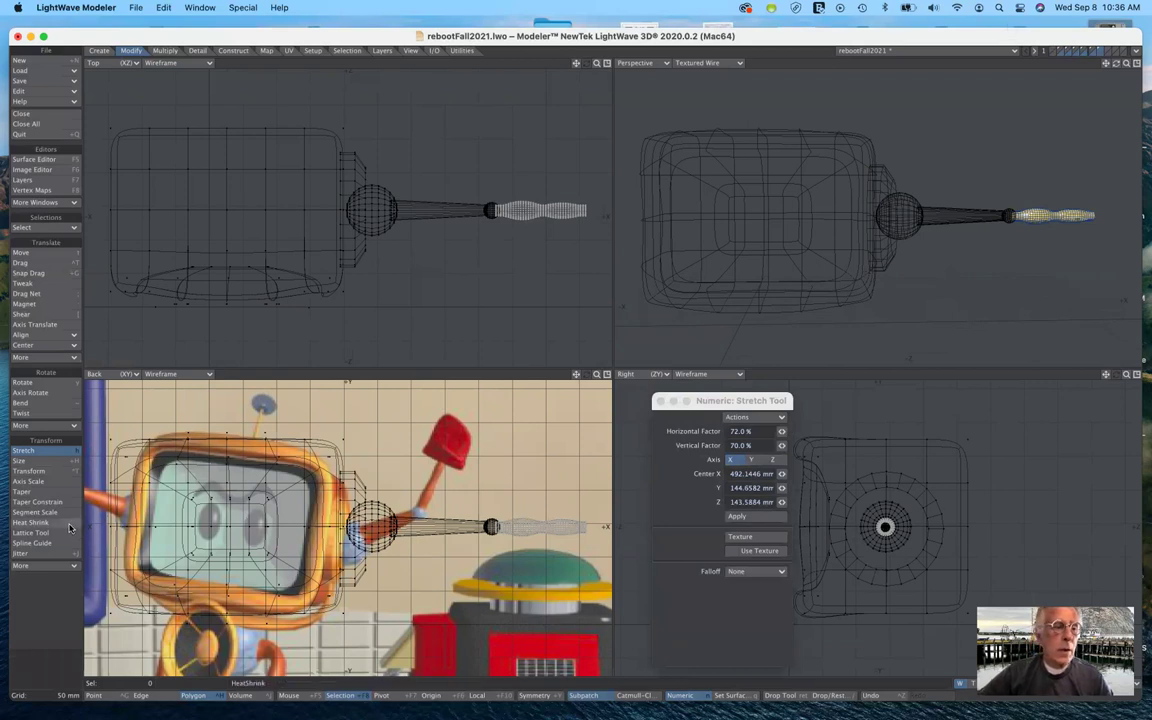
Scale the forearm uniformly to about 76% with the Size tool, falloff set to None.
{"action": "left_click", "coordinate": [28, 461]}
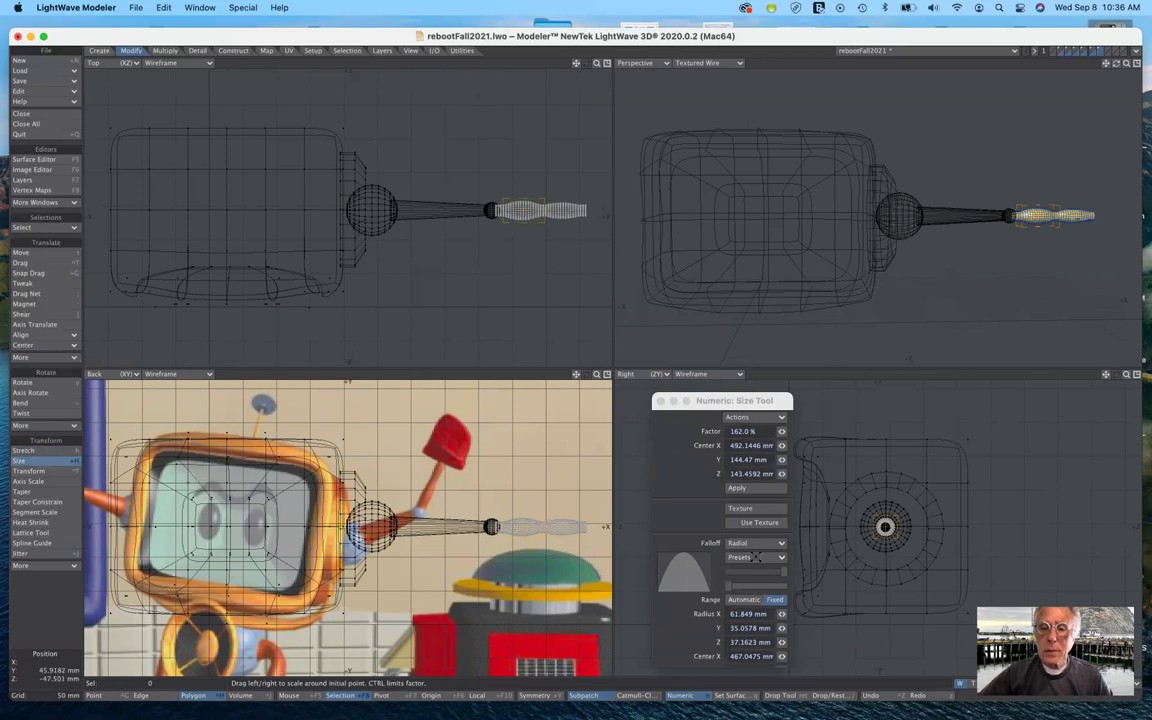
{"action": "left_click", "coordinate": [755, 541]}
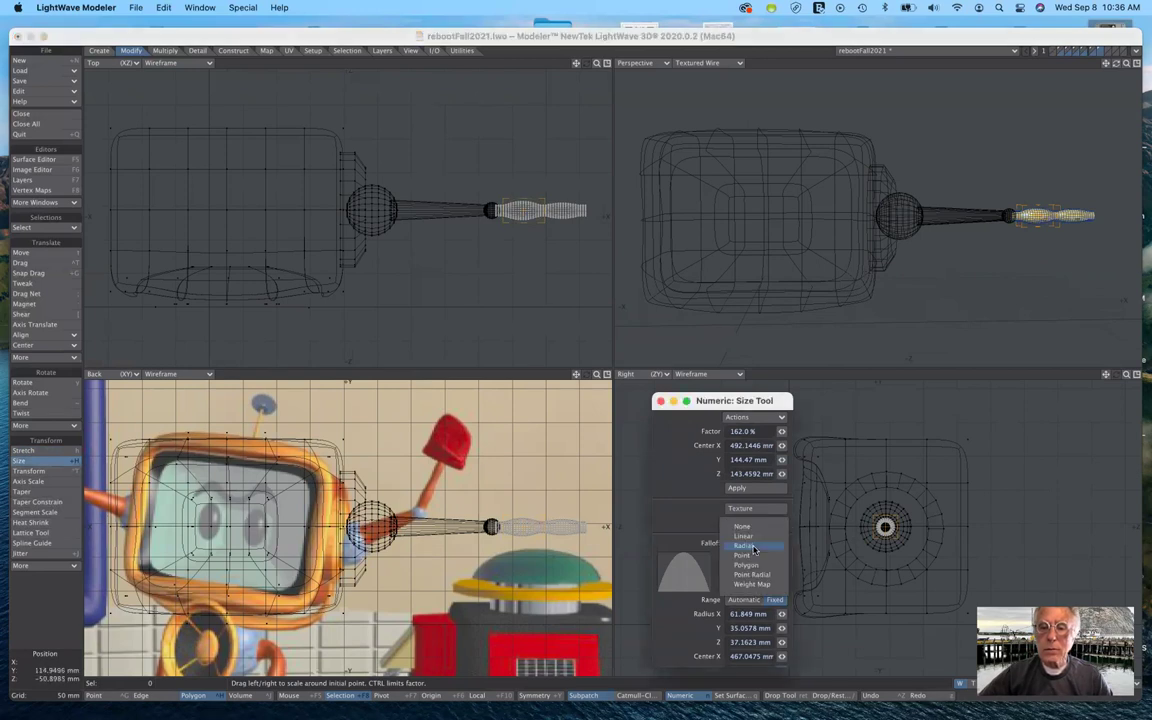
{"action": "left_click", "coordinate": [749, 527]}
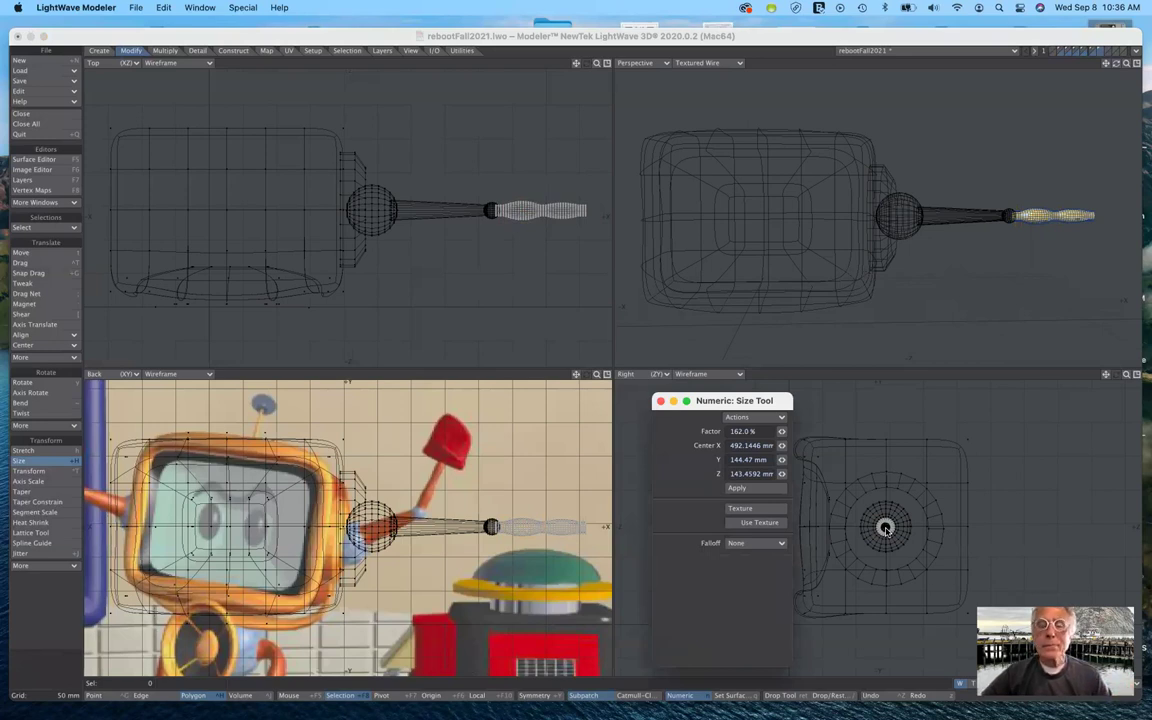
{"action": "left_click_drag", "start_coordinate": [885, 529], "coordinate": [865, 529]}
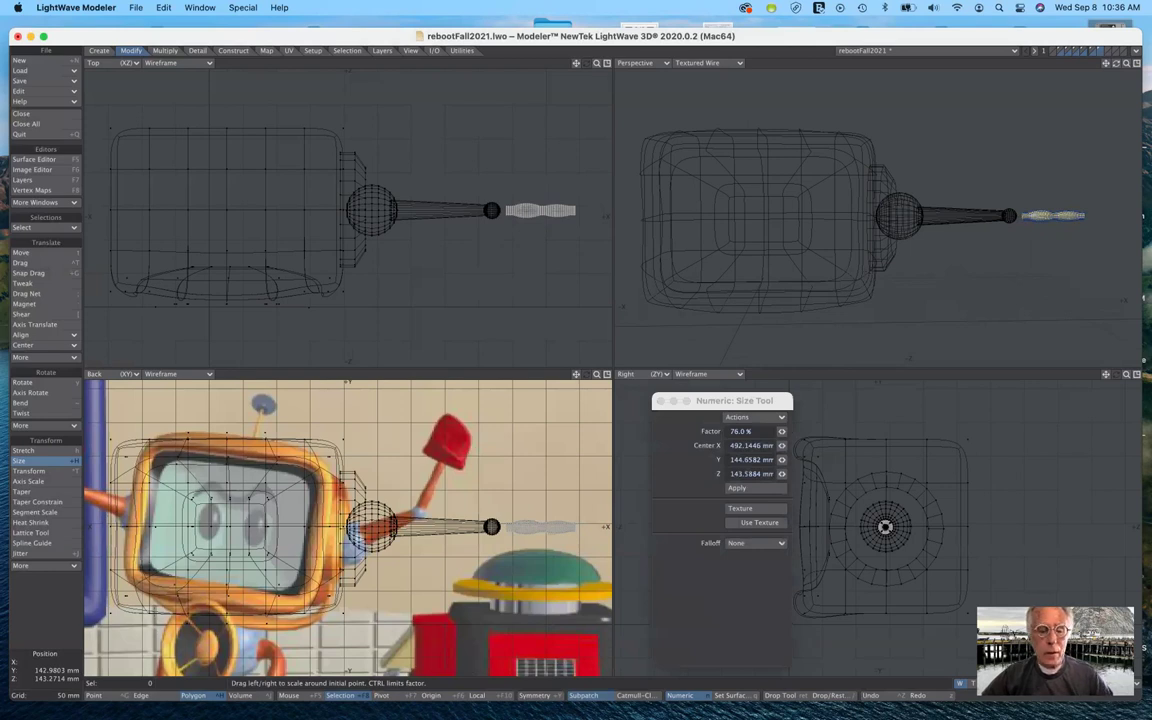
Stretch the forearm in the top view to about 124% lengthwise and 108% in depth.
{"action": "key", "text": "h"}
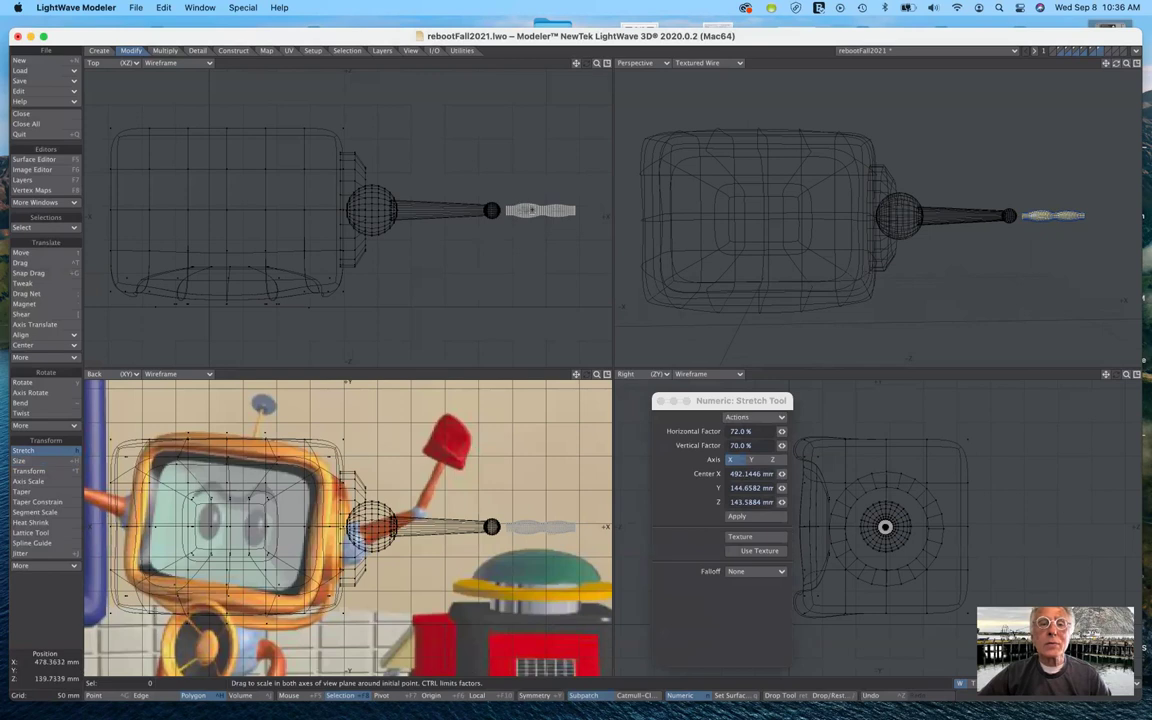
{"action": "left_click_drag", "start_coordinate": [541, 211], "coordinate": [549, 210]}
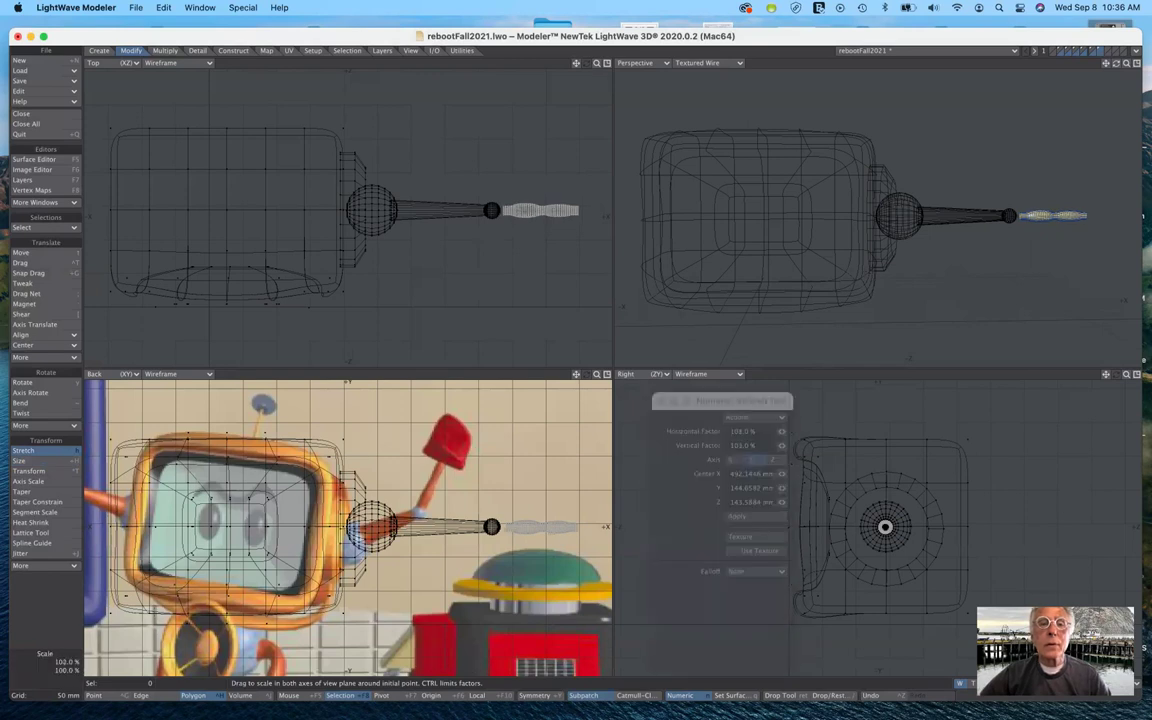
{"action": "left_click_drag", "start_coordinate": [465, 190], "coordinate": [459, 189]}
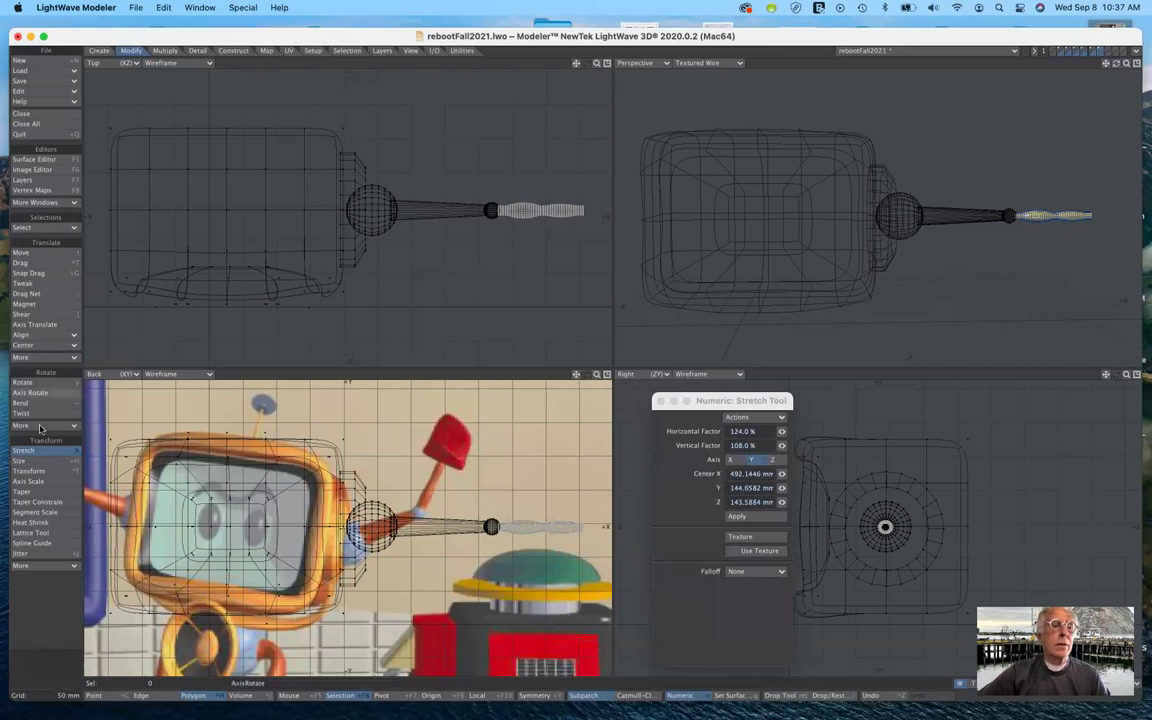
{"action": "left_click", "coordinate": [50, 456]}
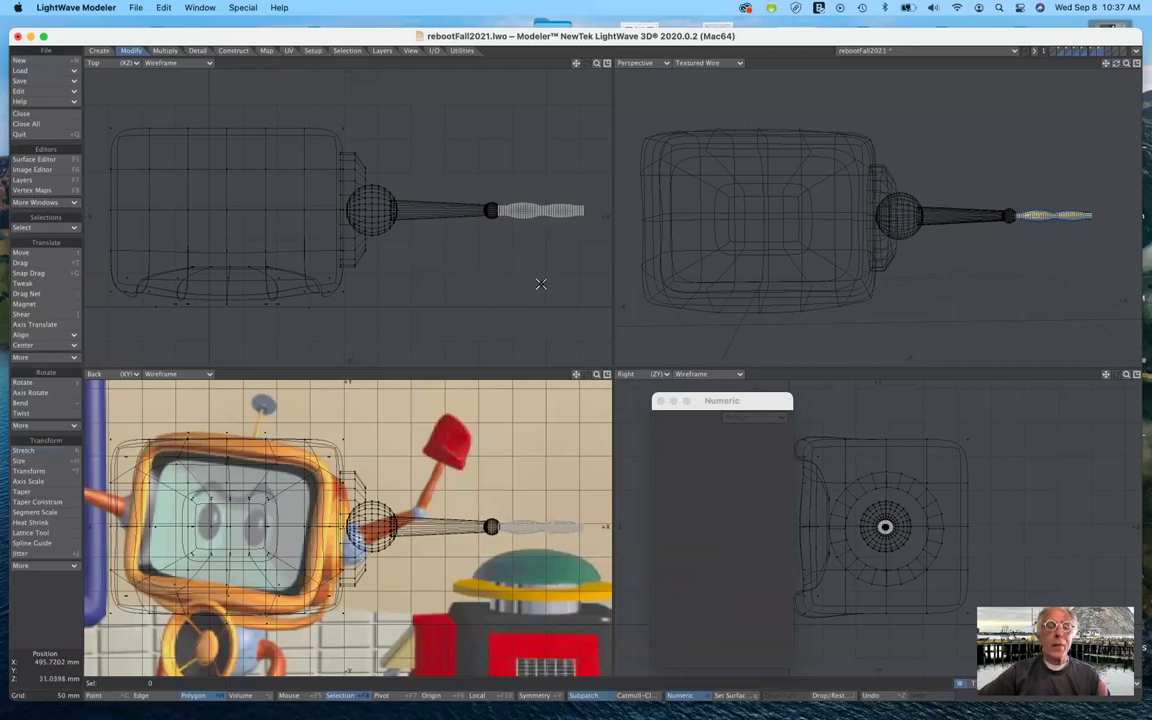
Stretch the forearm's cross-section in the right view to about 88% by 101% and raise it about 0.37 mm.
{"action": "left_click_drag", "start_coordinate": [762, 400], "coordinate": [695, 333]}
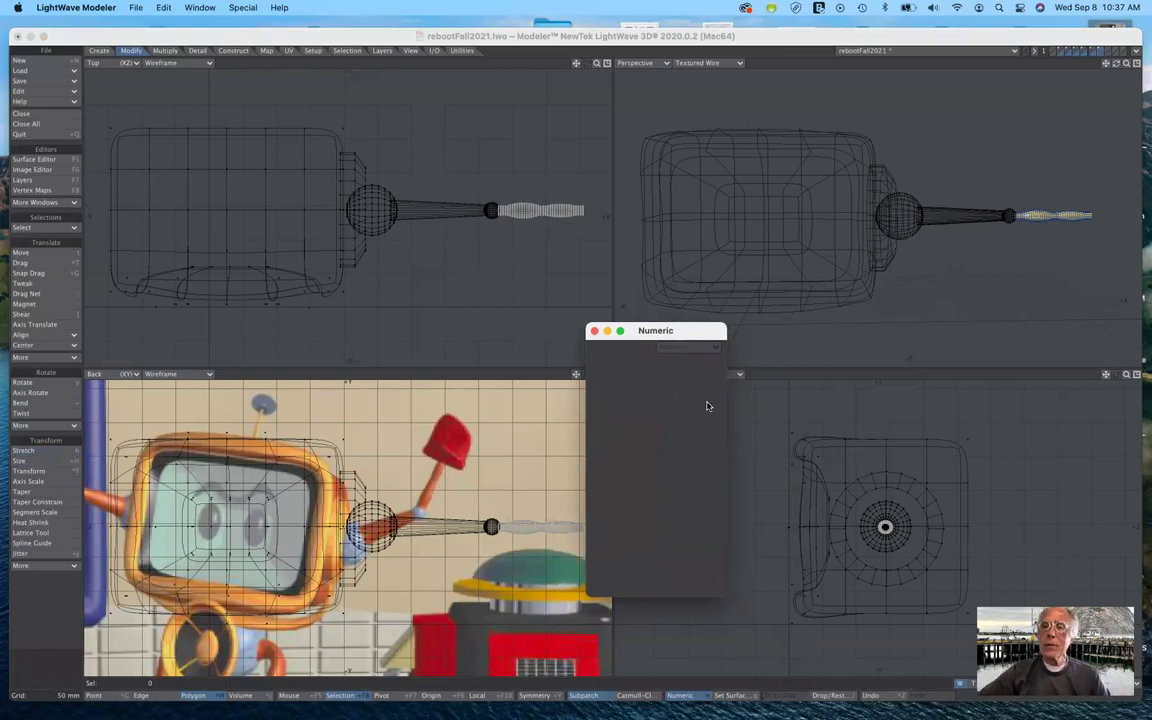
{"action": "left_click", "coordinate": [1116, 63]}
{"action": "mouse_move", "coordinate": [1116, 63]}
{"action": "left_mouse_down"}
{"action": "mouse_move", "coordinate": [1050, 64]}
{"action": "mouse_move", "coordinate": [1068, 76]}
{"action": "mouse_move", "coordinate": [1117, 68]}
{"action": "left_mouse_up"}
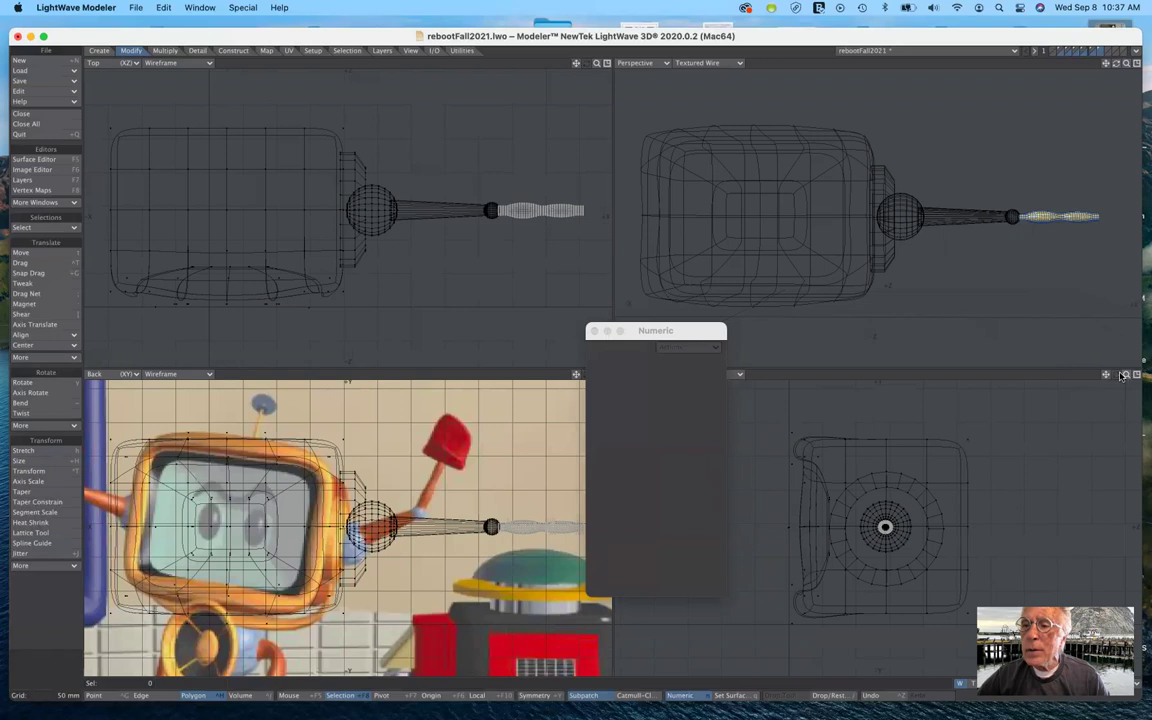
{"action": "left_click_drag", "start_coordinate": [1127, 375], "coordinate": [1147, 375]}
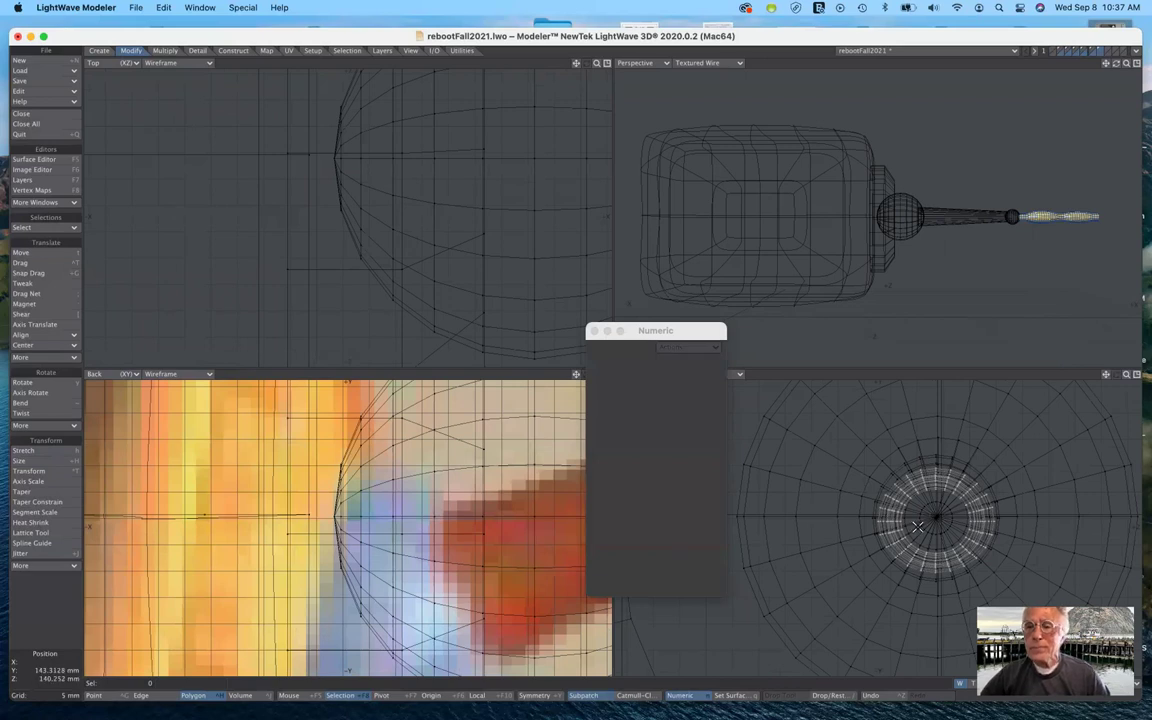
{"action": "key", "text": "h"}
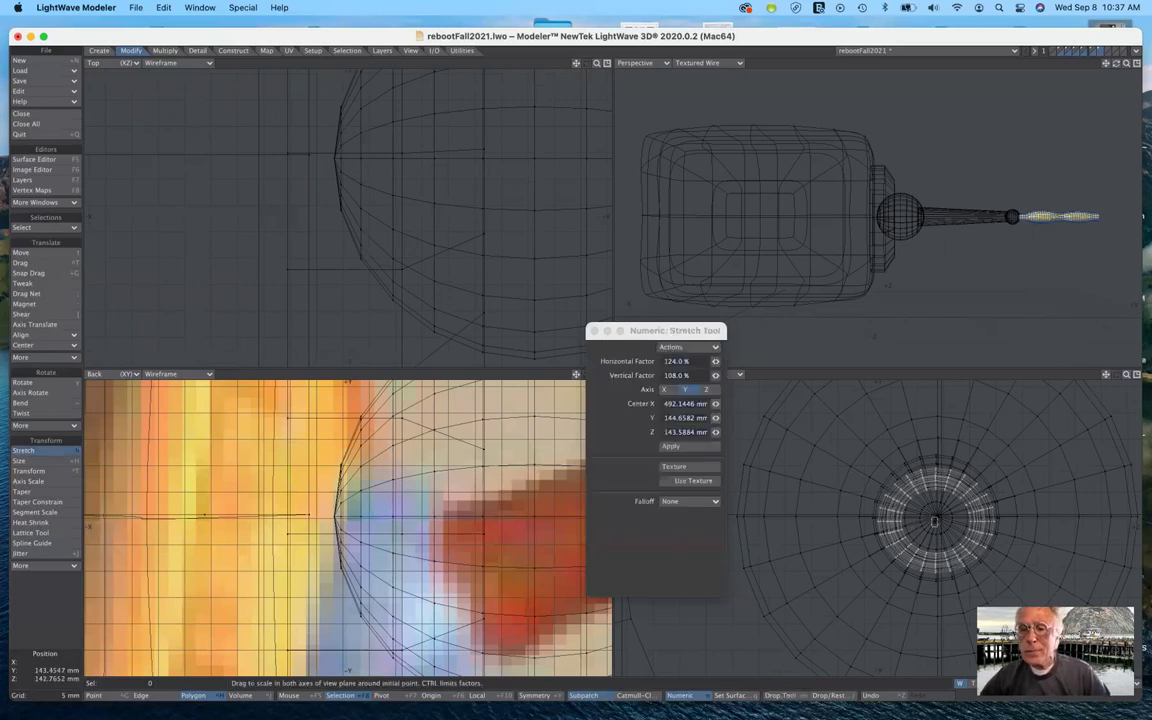
{"action": "left_click_drag", "start_coordinate": [934, 517], "coordinate": [929, 517]}
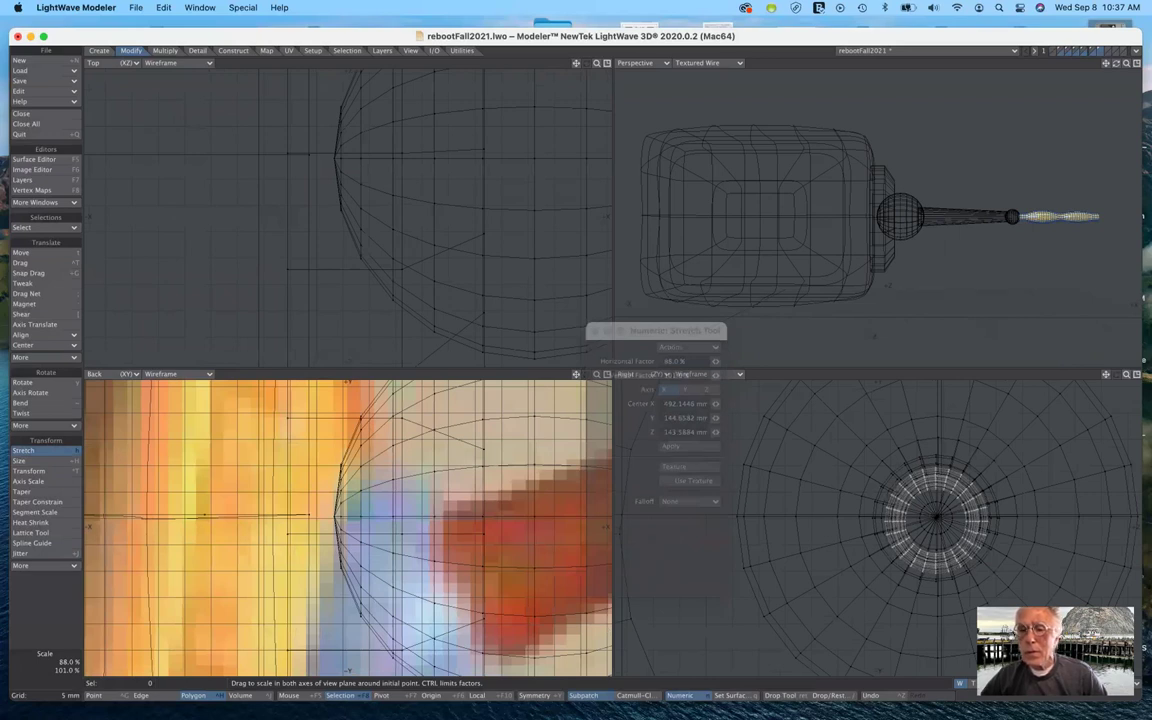
{"action": "left_click_drag", "start_coordinate": [931, 520], "coordinate": [934, 521]}
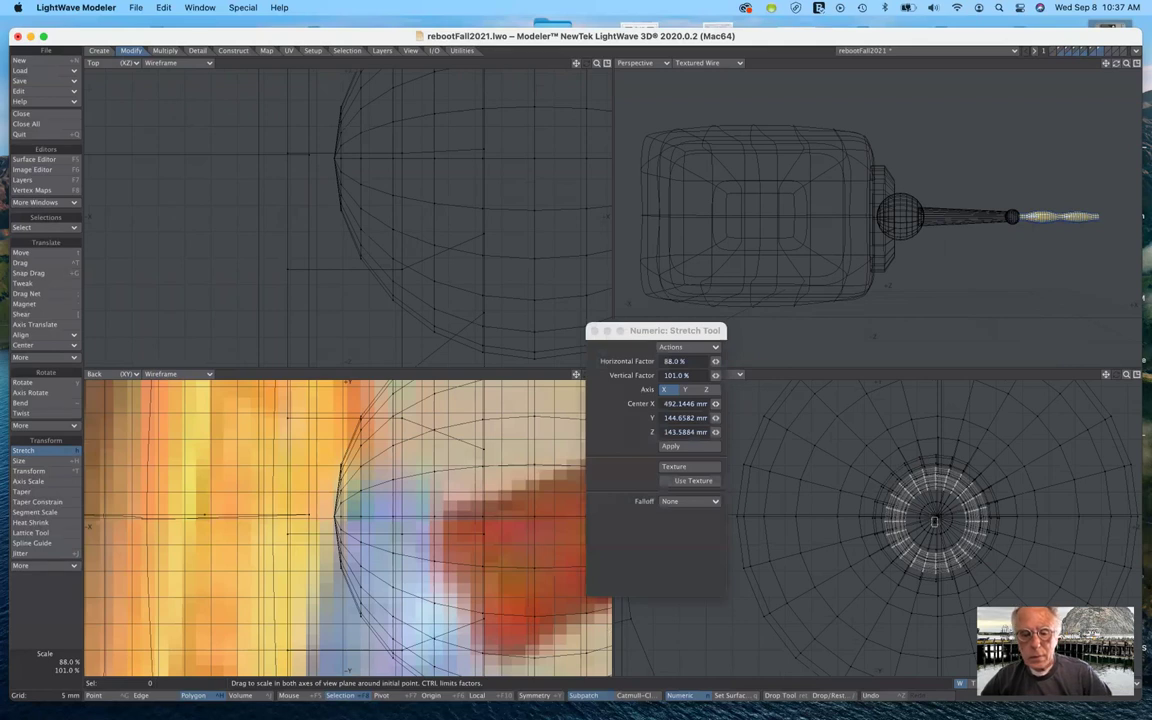
{"action": "key", "text": "t"}
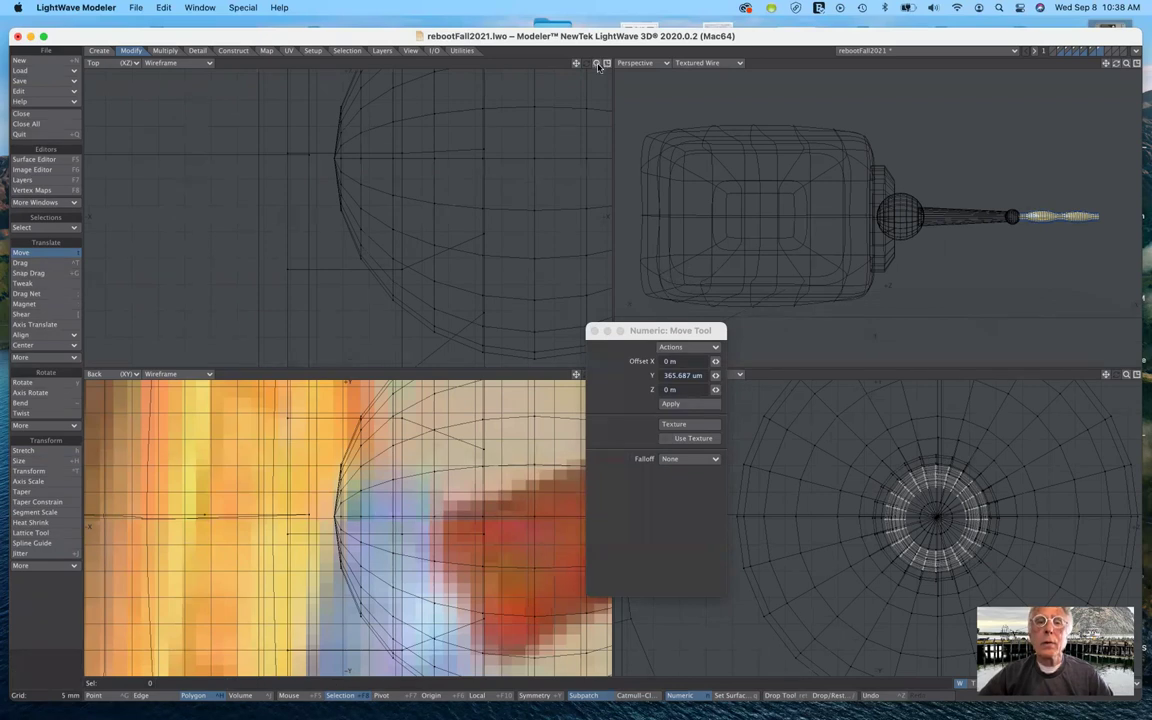
Move the forearm about 2.6 mm along X toward the elbow ball in the back view, undoing the first try.
{"action": "left_click_drag", "start_coordinate": [597, 63], "coordinate": [430, 63]}
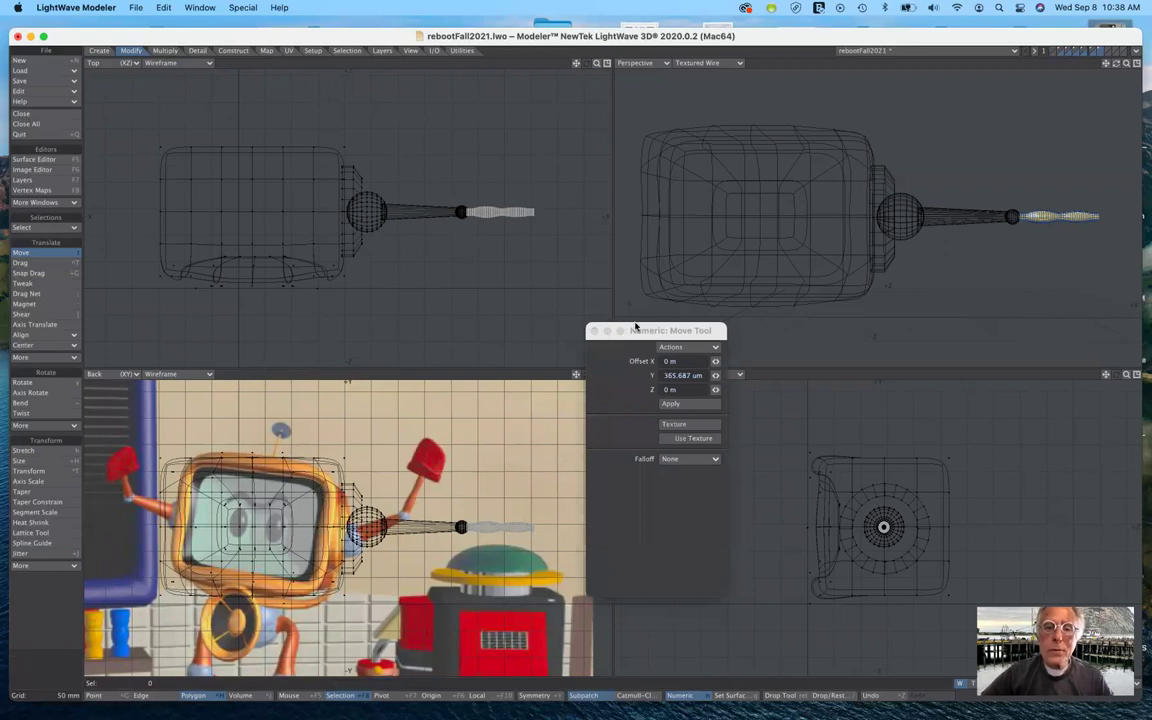
{"action": "left_click_drag", "start_coordinate": [634, 330], "coordinate": [732, 339]}
{"action": "left_click_drag", "start_coordinate": [596, 375], "coordinate": [417, 357]}
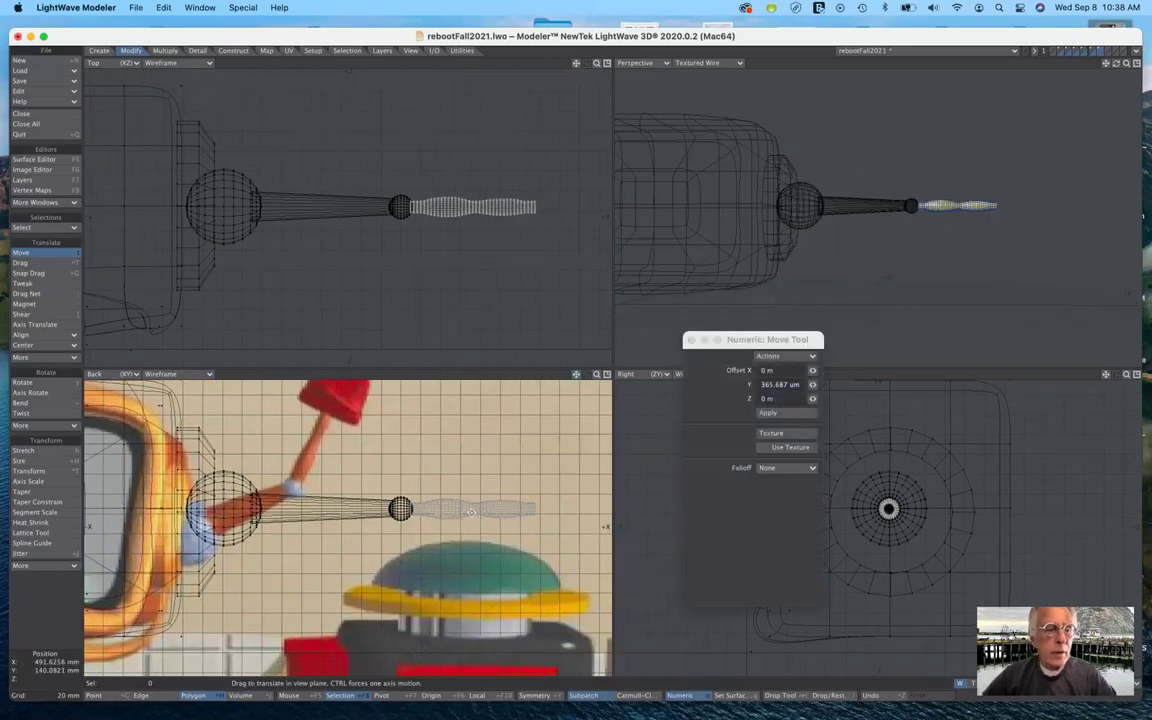
{"action": "left_click_drag", "start_coordinate": [467, 511], "coordinate": [465, 511]}
{"action": "key", "text": "ctrl+z"}
{"action": "key", "text": "space"}
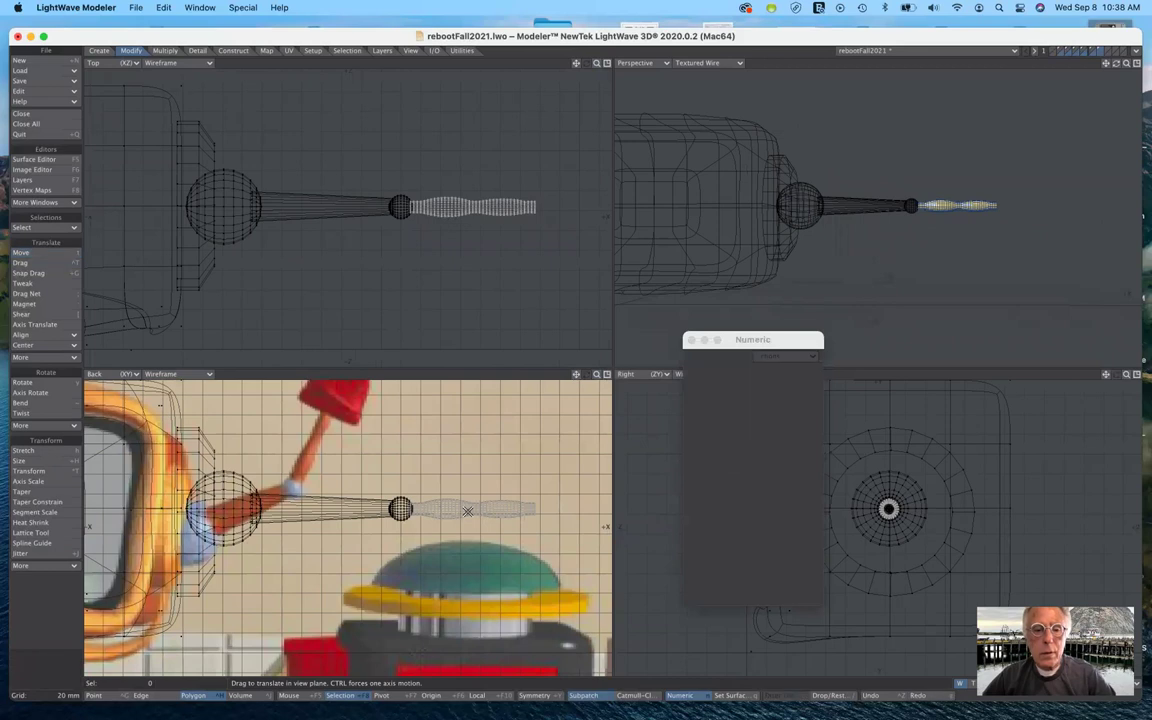
{"action": "key", "text": "t"}
{"action": "left_click_drag", "start_coordinate": [466, 510], "coordinate": [463, 510]}
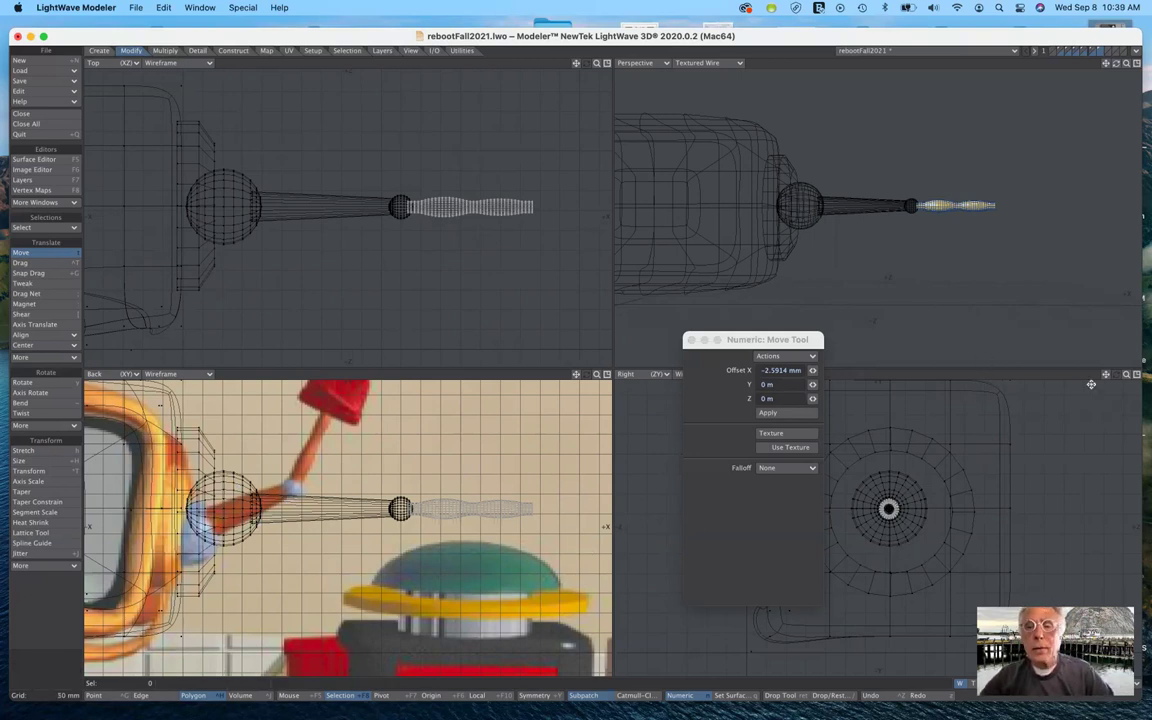
Thicken the forearm around its long axis to about 116% by 113% with Stretch.
{"action": "left_click_drag", "start_coordinate": [1127, 375], "coordinate": [1150, 376]}
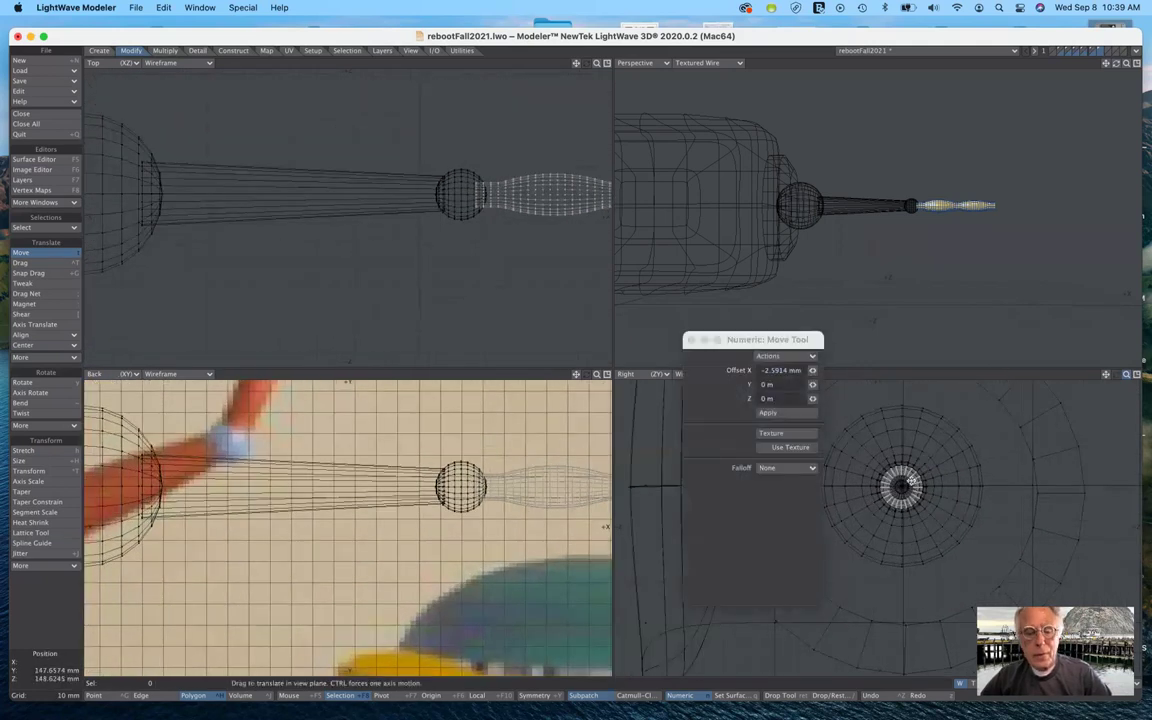
{"action": "key", "text": "h"}
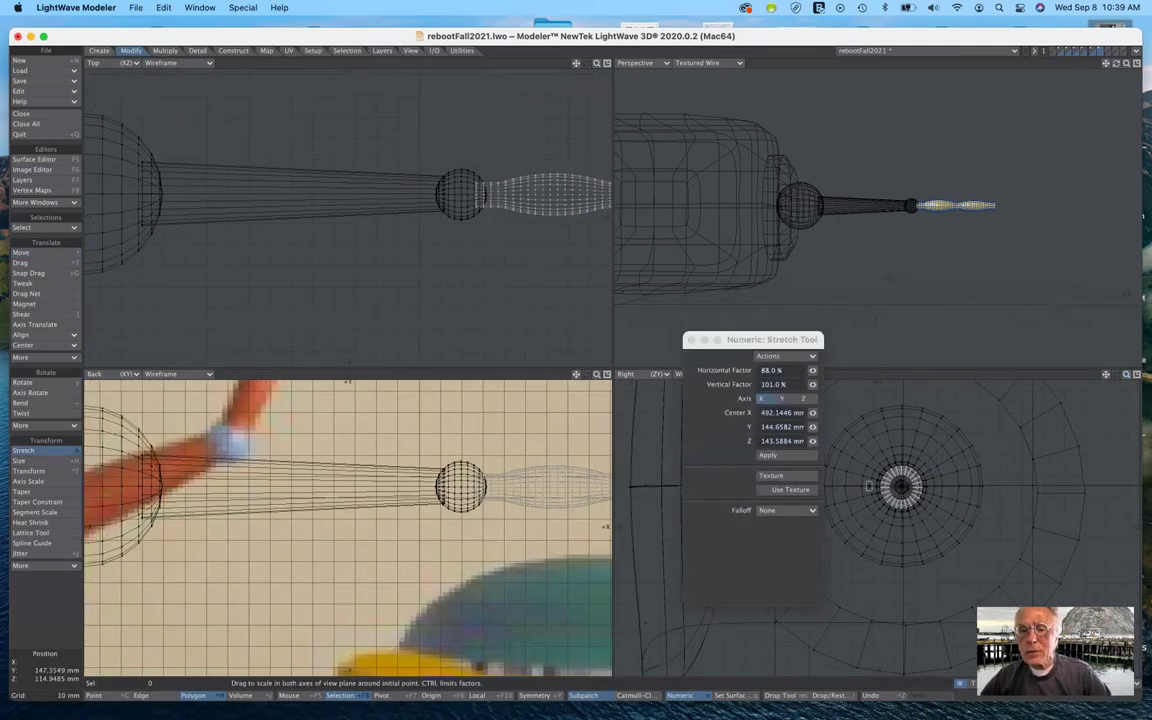
{"action": "left_click_drag", "start_coordinate": [899, 487], "coordinate": [903, 484]}
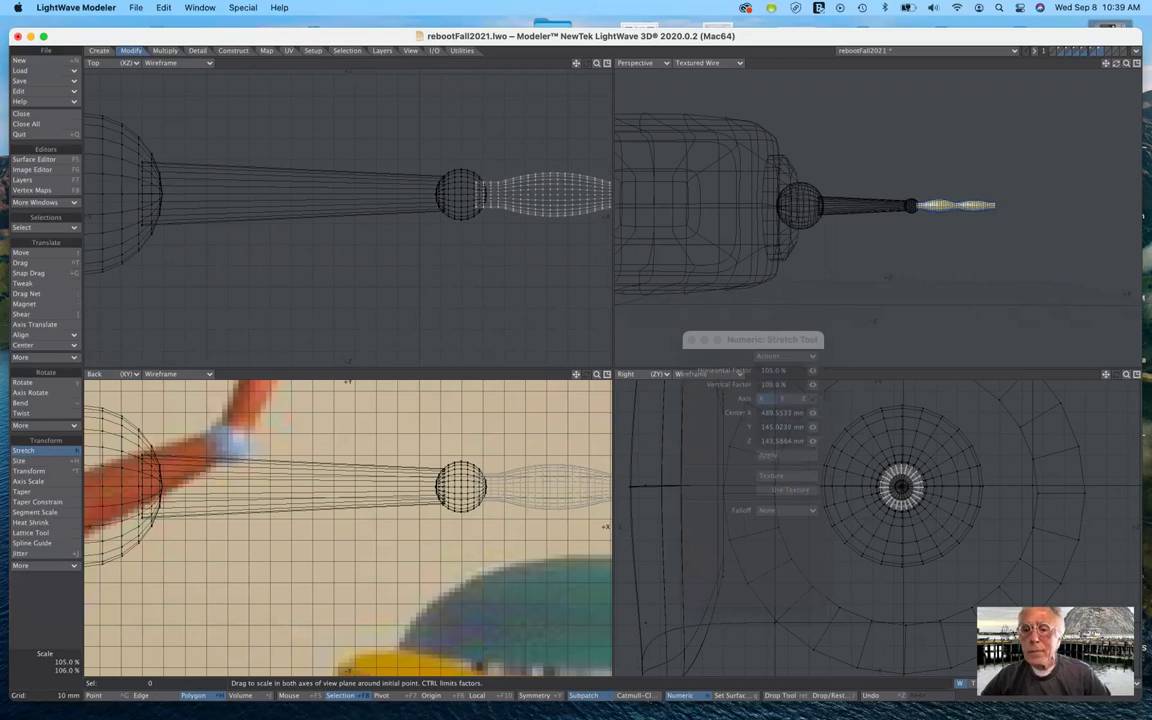
{"action": "left_click_drag", "start_coordinate": [903, 481], "coordinate": [908, 478]}
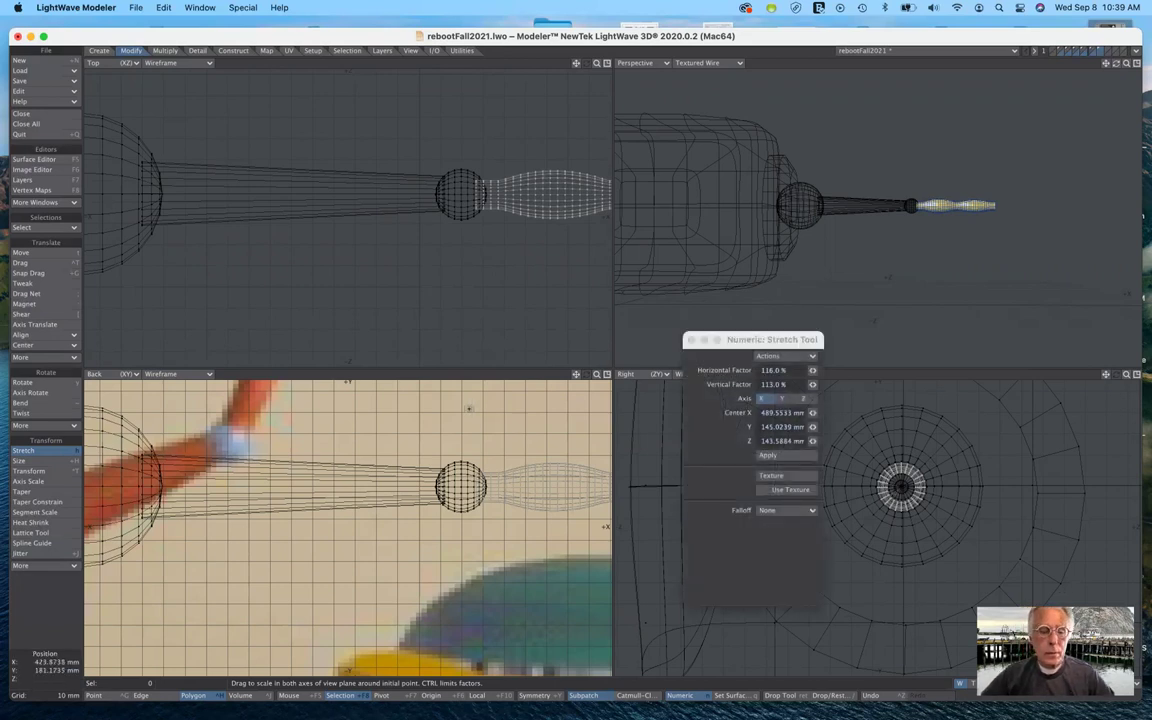
{"action": "key", "text": "space"}
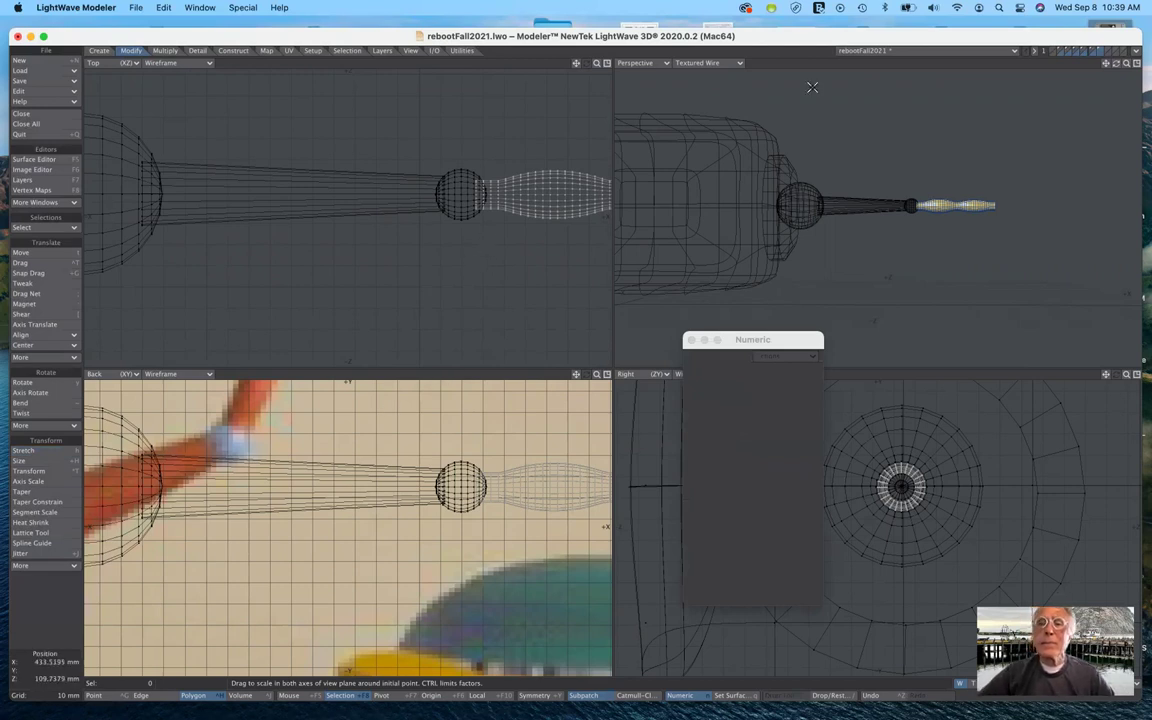
Frame the whole arm and the reference mitten in the views and activate the next empty layer.
{"action": "left_click_drag", "start_coordinate": [1127, 65], "coordinate": [1080, 65]}
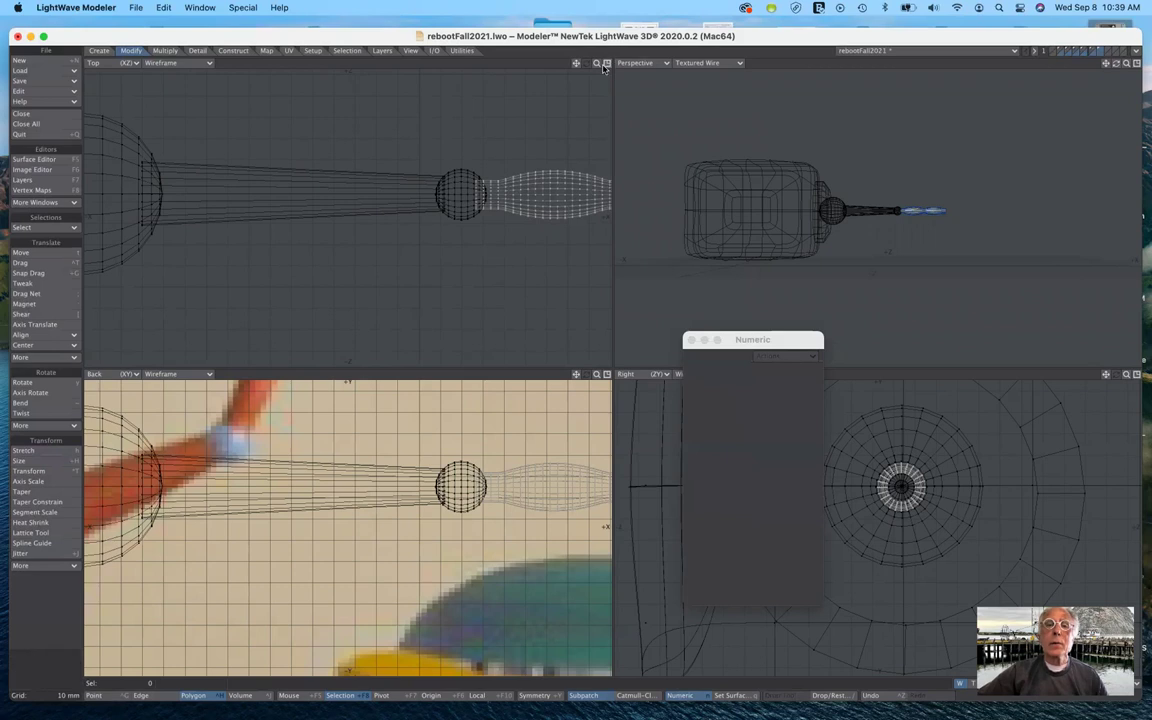
{"action": "left_click_drag", "start_coordinate": [596, 65], "coordinate": [585, 287]}
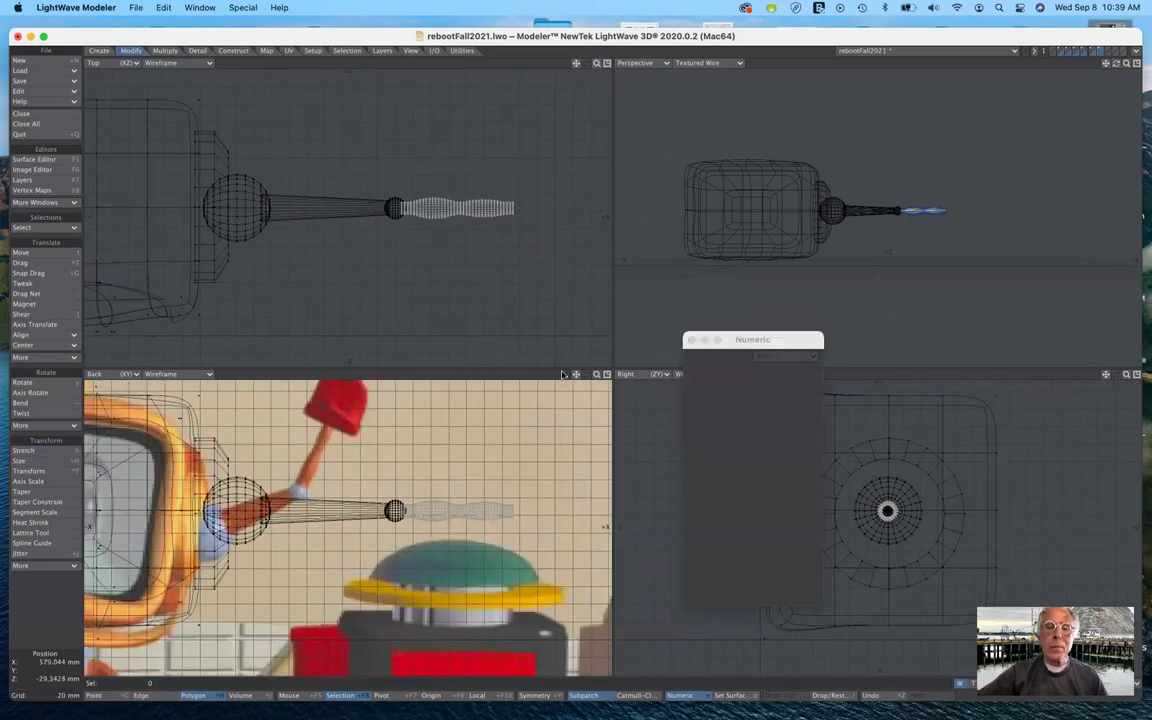
{"action": "left_click_drag", "start_coordinate": [576, 374], "coordinate": [572, 403]}
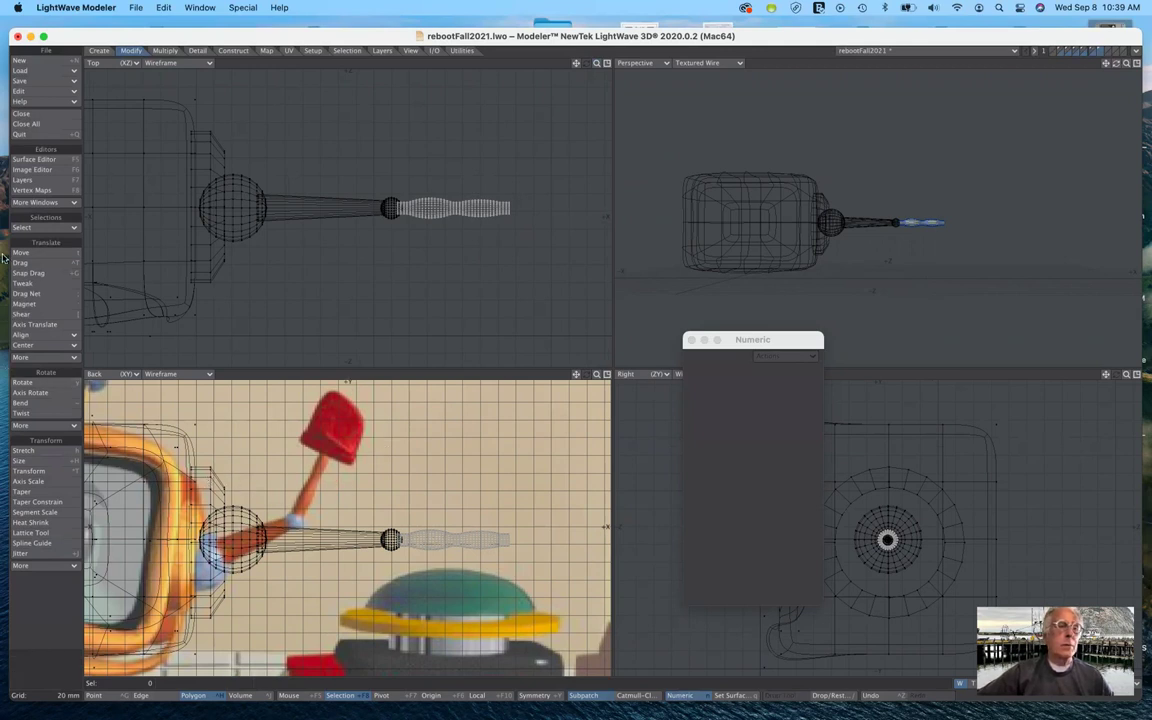
{"action": "left_click", "coordinate": [100, 51]}
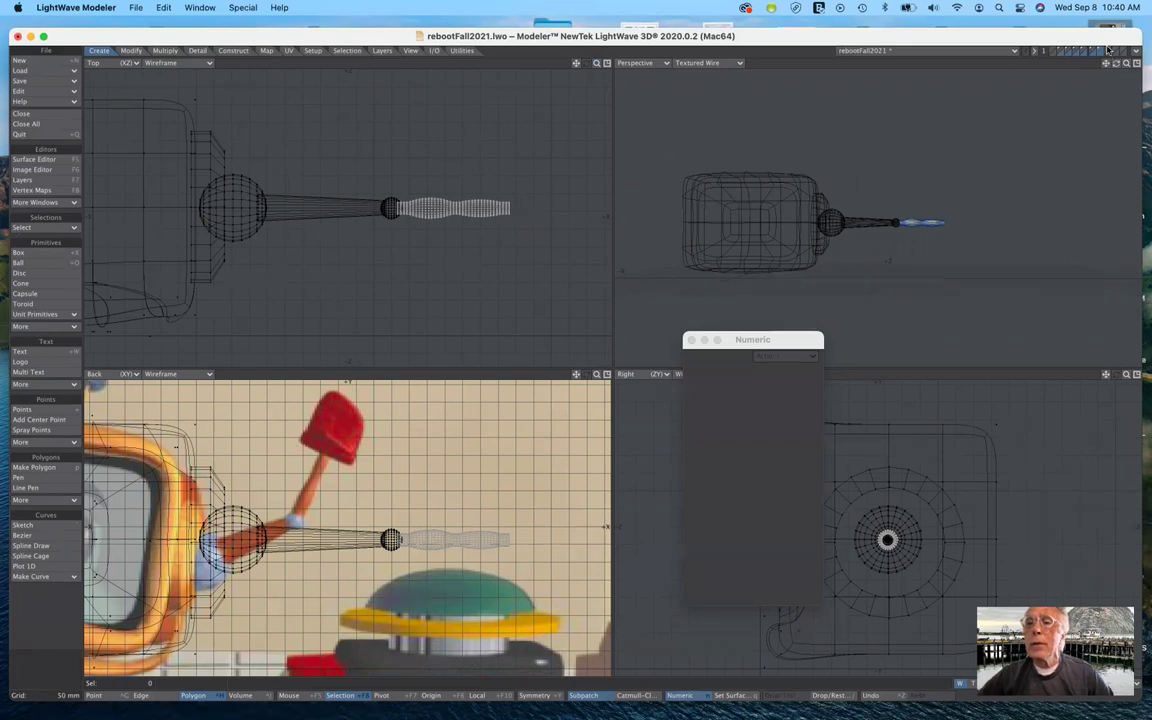
{"action": "left_click", "coordinate": [1107, 49]}
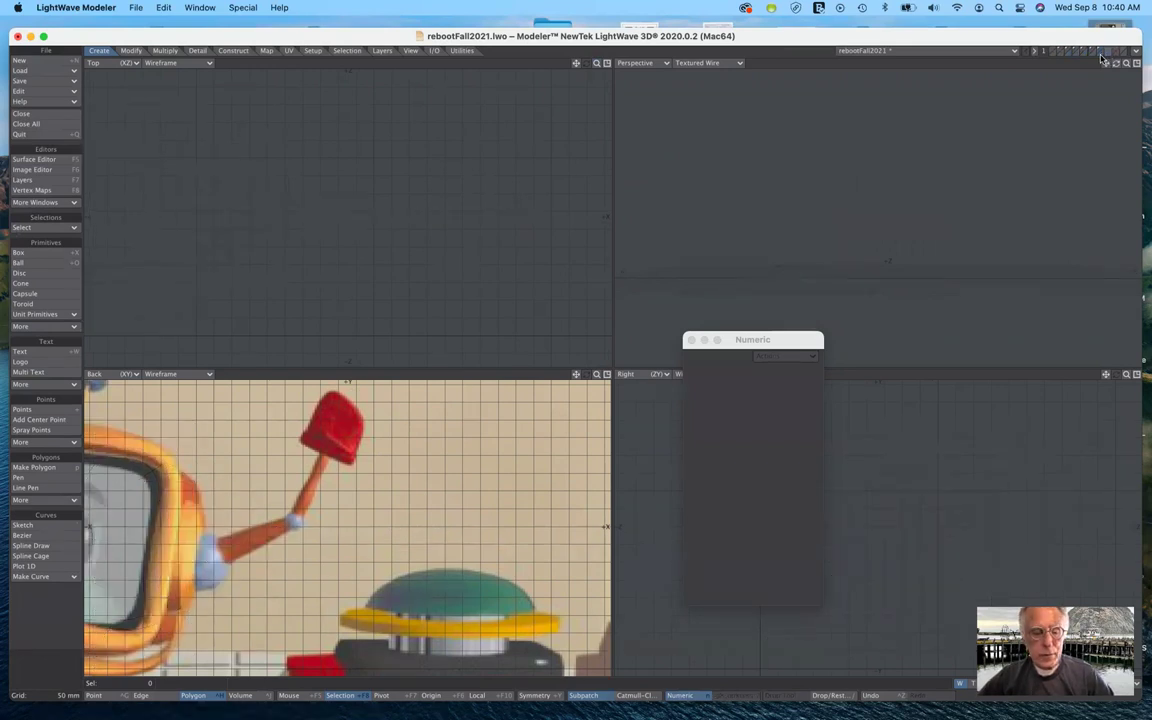
Show the forearm, elbow ball, upper arm, shoulder ball and television head as background layers, leaving the shoulder ring hidden.
{"action": "left_click", "coordinate": [1101, 55]}
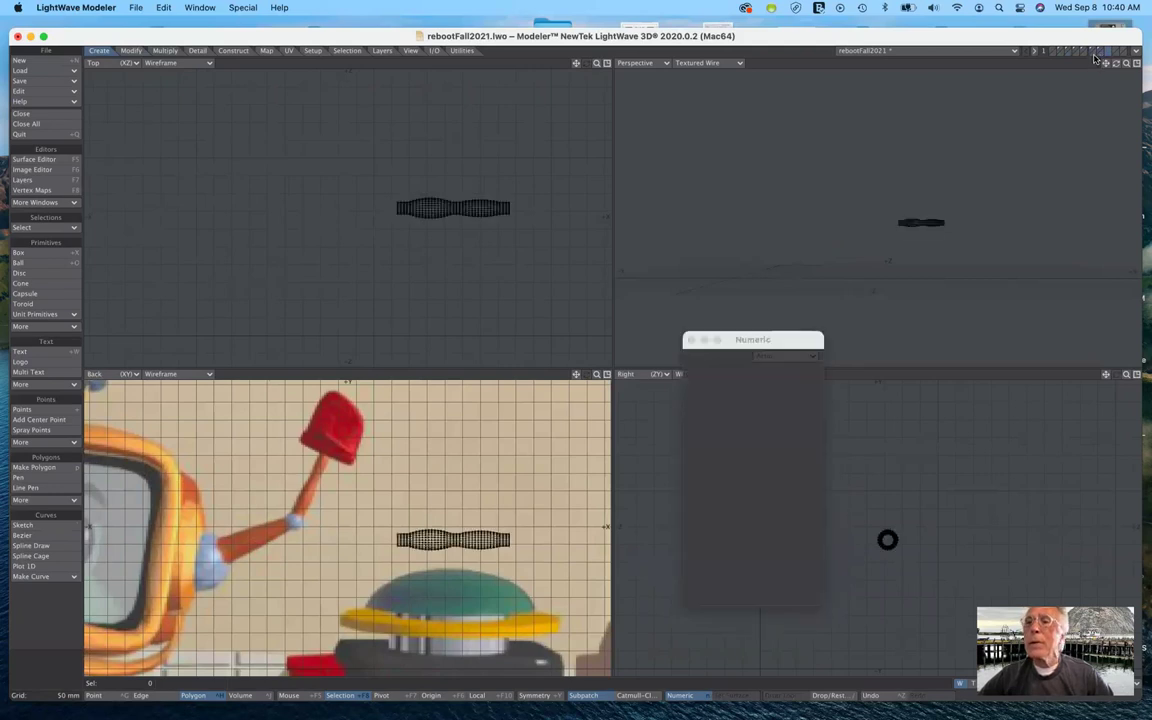
{"action": "left_click", "coordinate": [1094, 54], "text": "shift"}
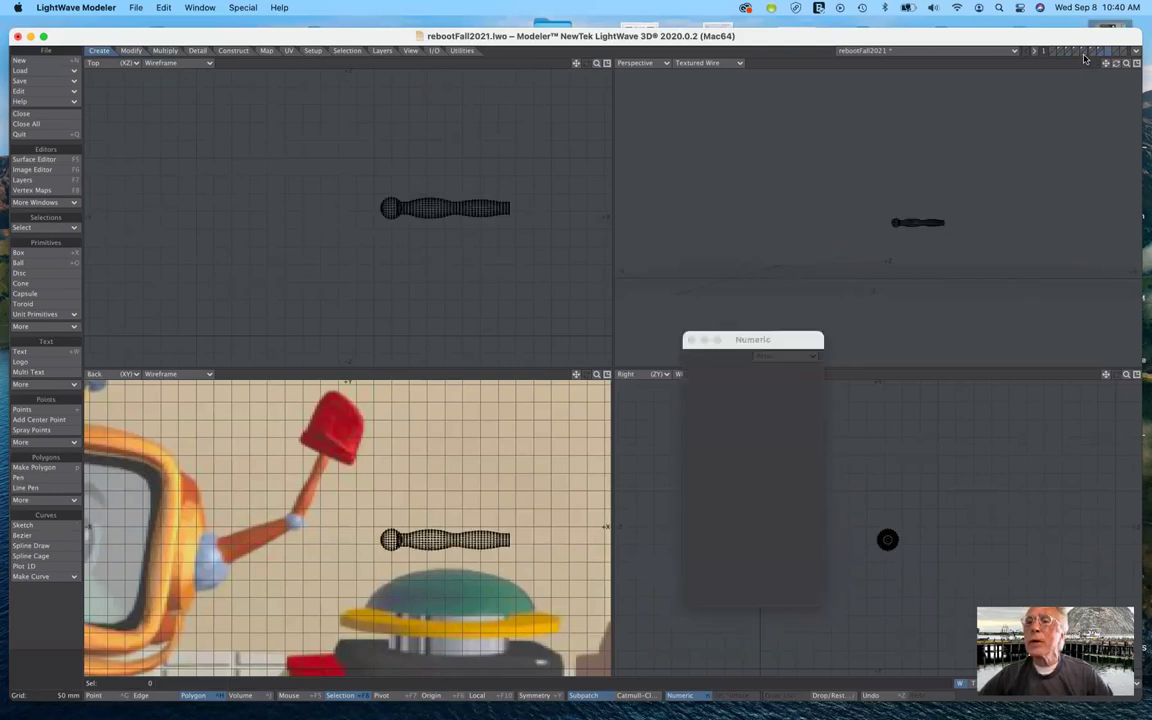
{"action": "left_click", "coordinate": [1084, 55], "text": "shift"}
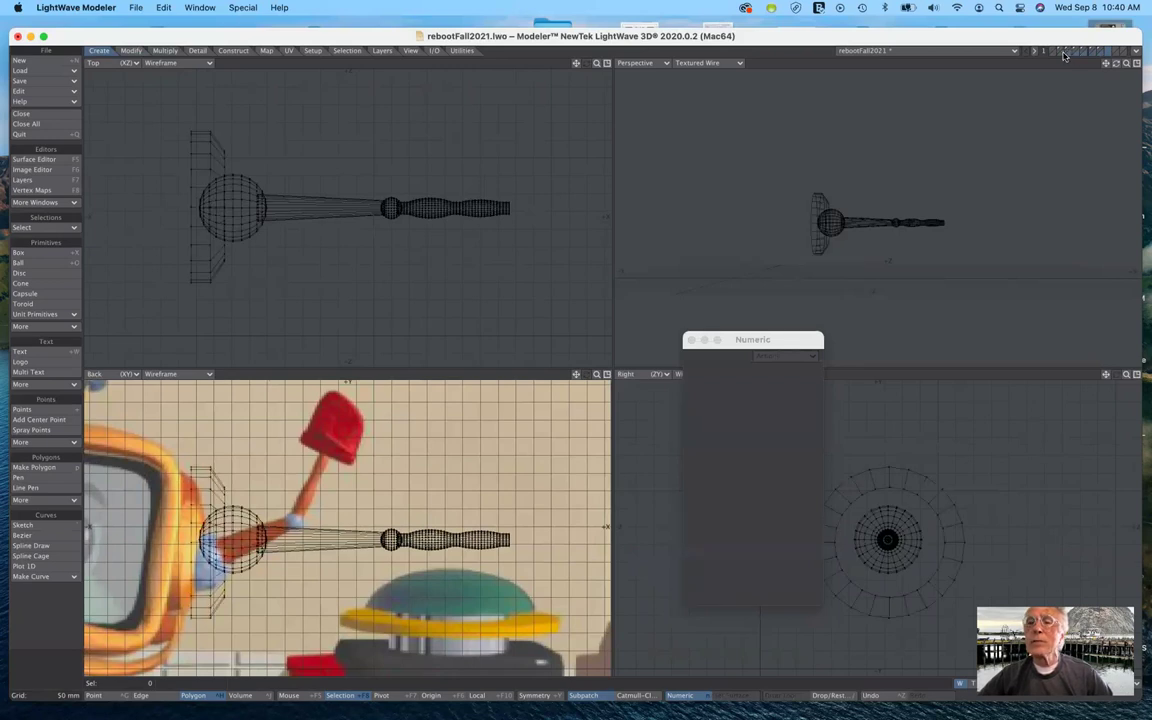
{"action": "left_click", "coordinate": [1064, 53], "text": "shift"}
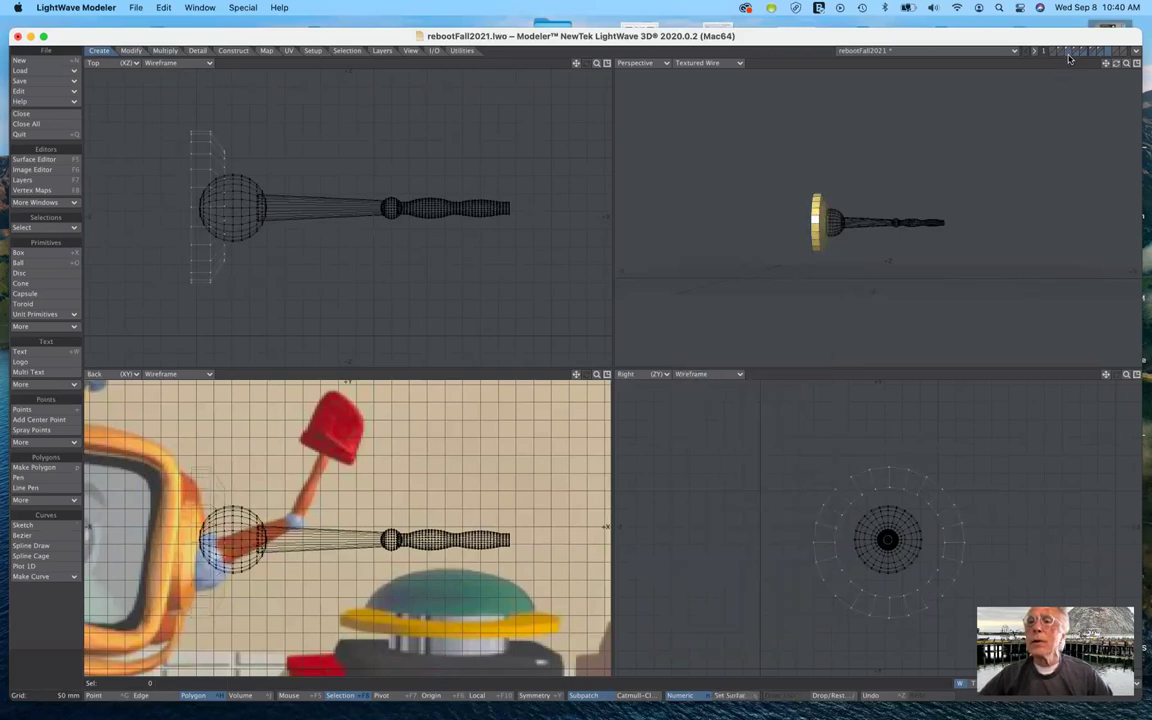
{"action": "left_click", "coordinate": [1063, 55], "text": "shift"}
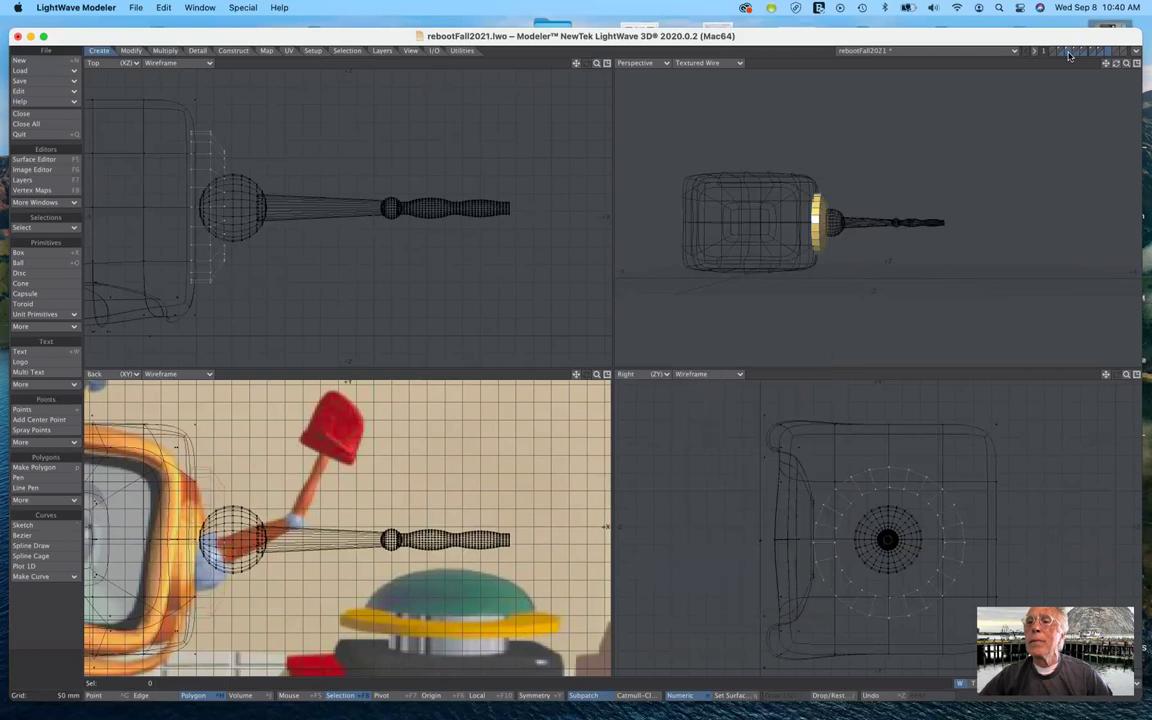
{"action": "left_click", "coordinate": [1067, 52], "text": "shift"}
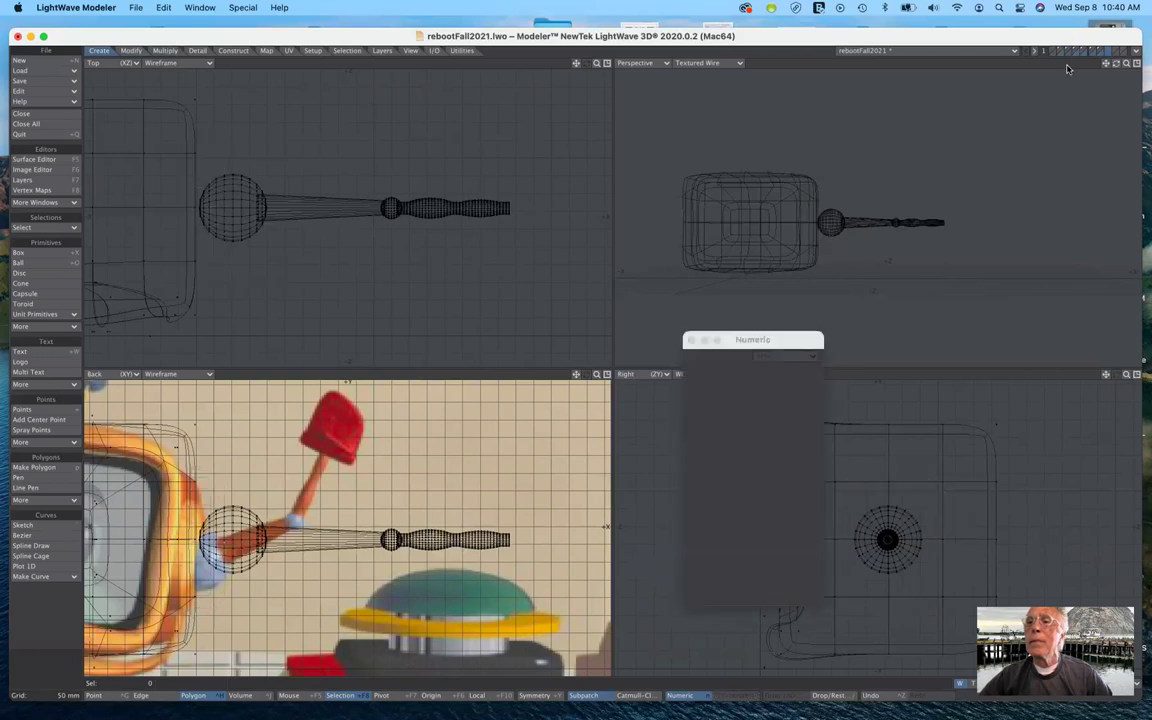
Show the shoulder ring in the background and draw a box about 15.3 mm wide, 65.2 mm high and 18.3 mm deep at the forearm's free end.
{"action": "left_click", "coordinate": [1068, 58]}
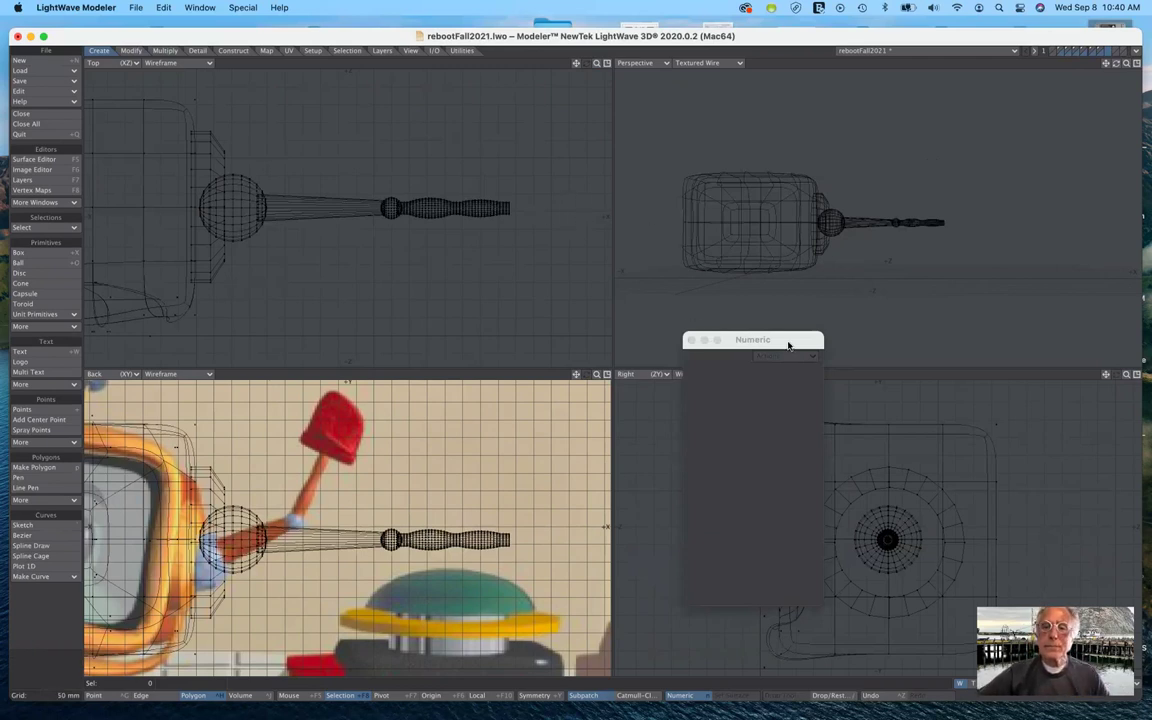
{"action": "left_click_drag", "start_coordinate": [774, 341], "coordinate": [662, 285]}
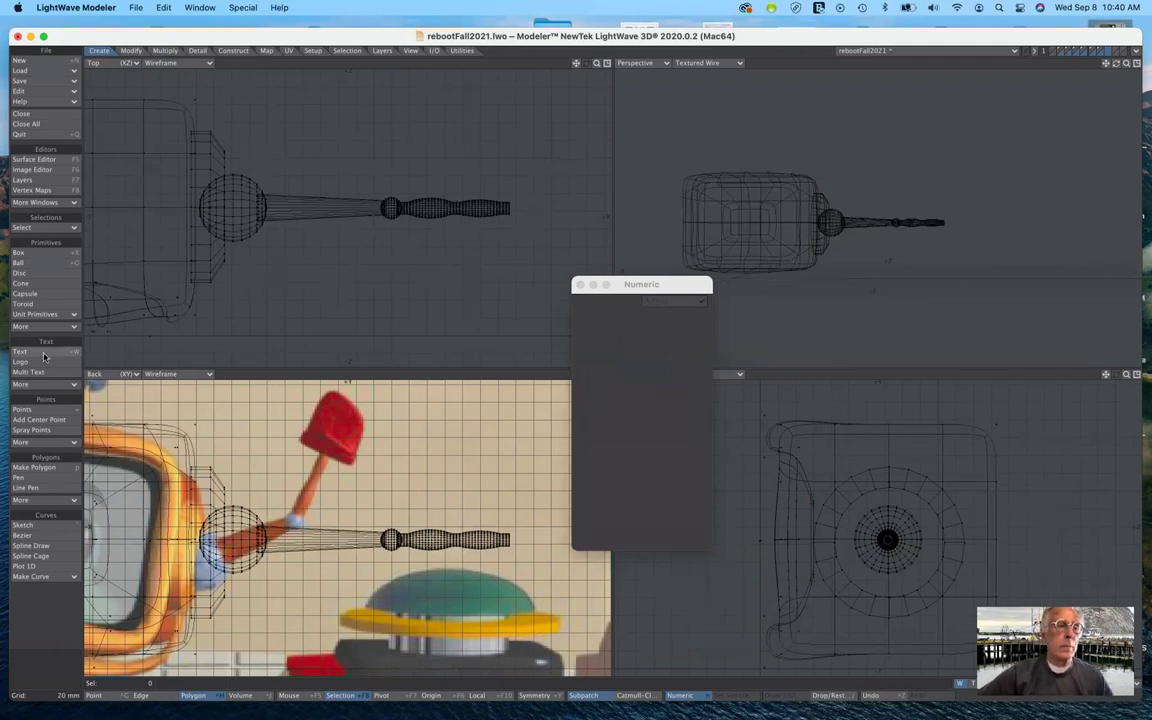
{"action": "left_click", "coordinate": [45, 253]}
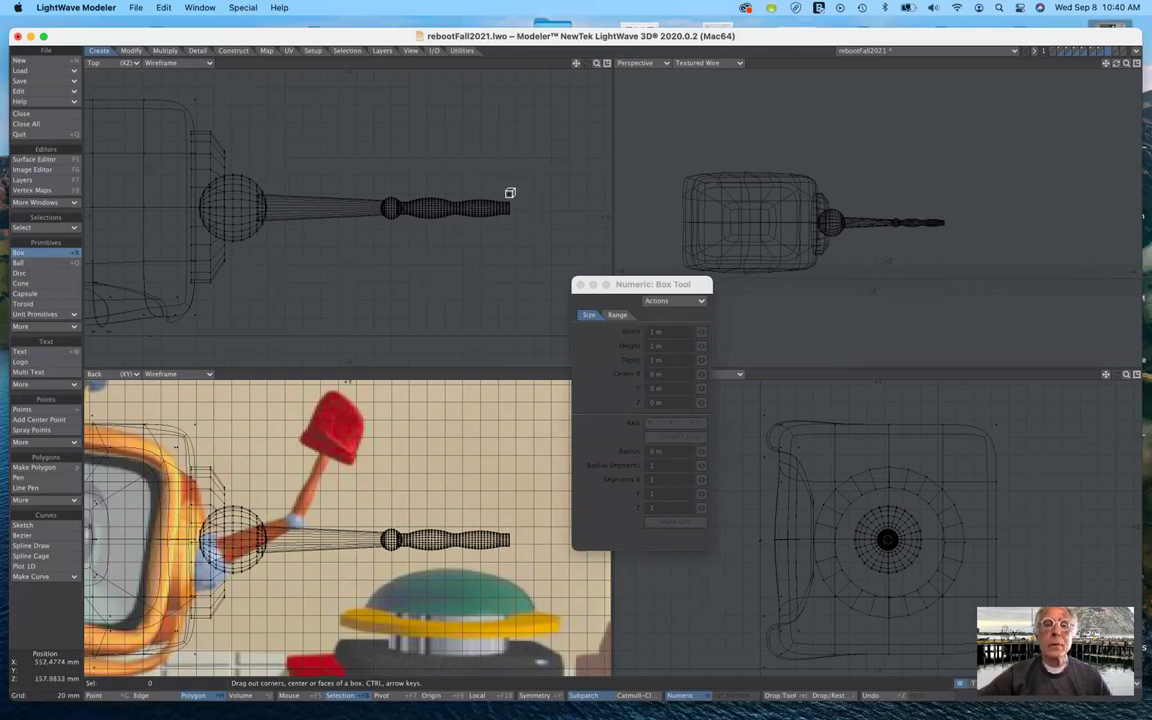
{"action": "left_click_drag", "start_coordinate": [510, 195], "coordinate": [522, 219]}
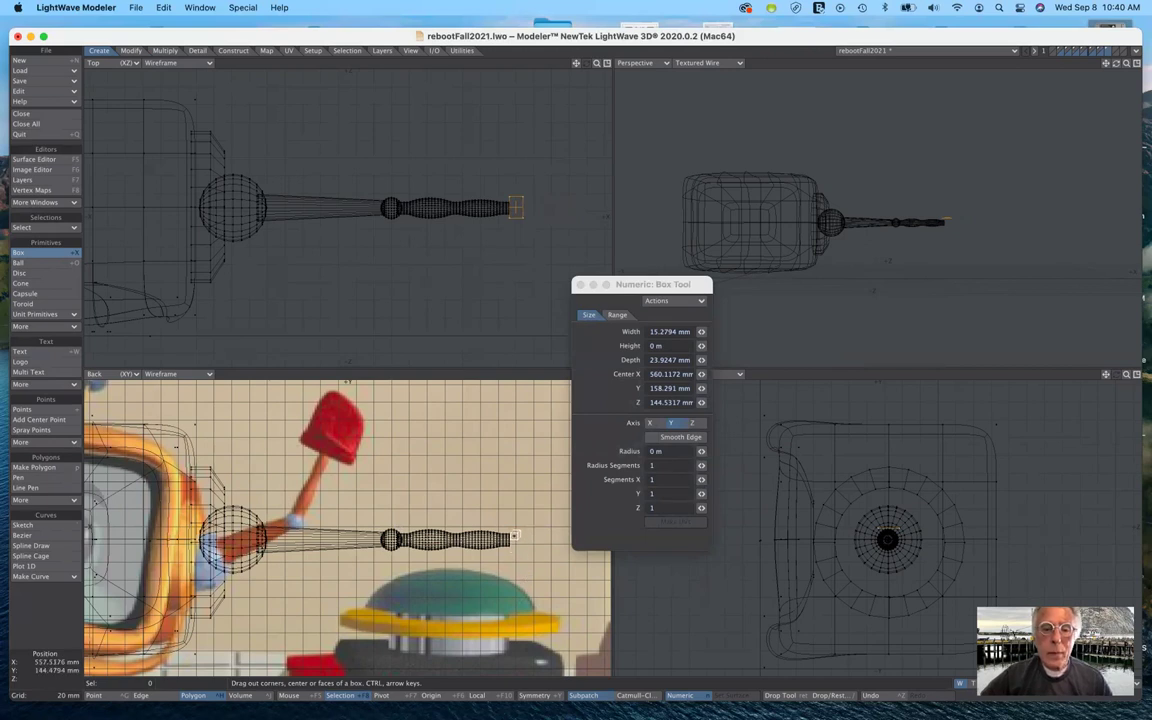
{"action": "left_click_drag", "start_coordinate": [513, 535], "coordinate": [513, 573]}
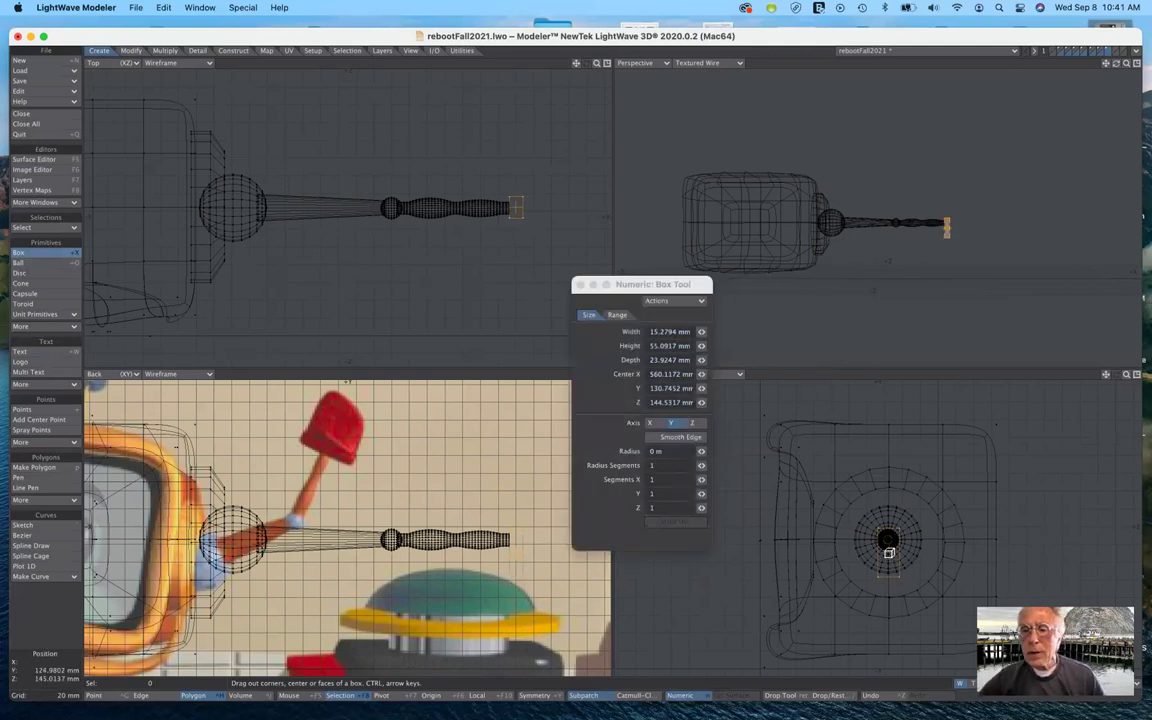
{"action": "left_click_drag", "start_coordinate": [888, 553], "coordinate": [889, 513]}
{"action": "left_click_drag", "start_coordinate": [888, 565], "coordinate": [887, 538]}
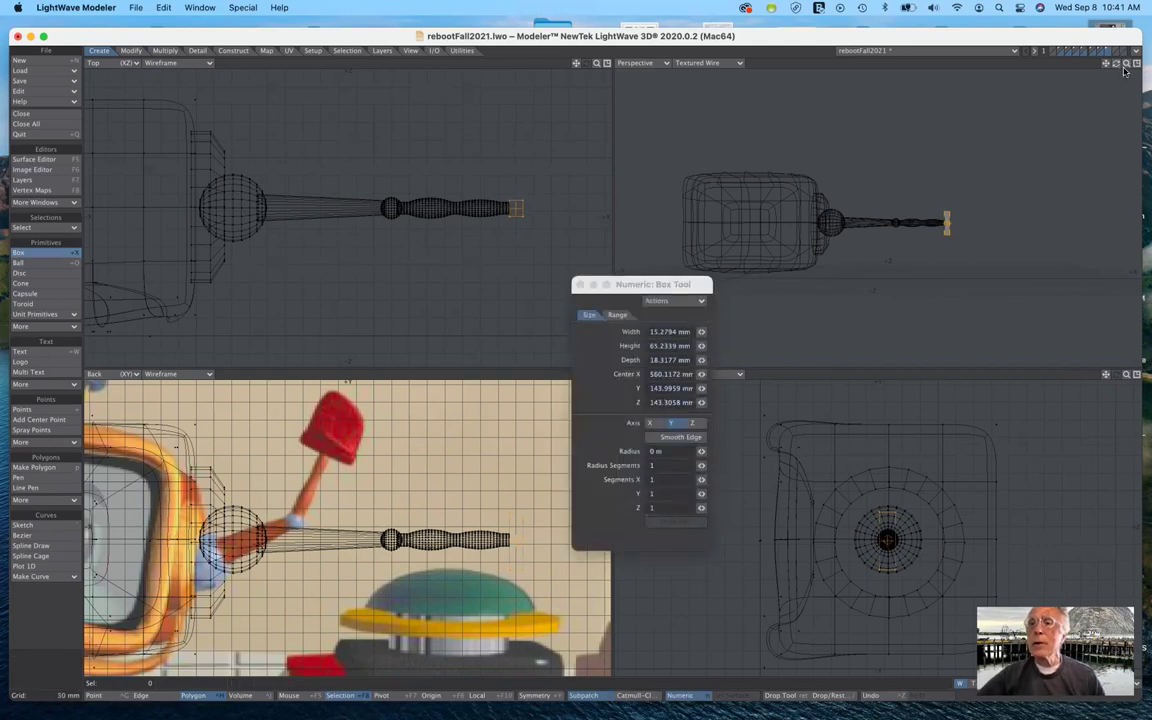
Divide the box into 2 segments along each of X, Y and Z and create it.
{"action": "left_click_drag", "start_coordinate": [1125, 65], "coordinate": [1143, 66]}
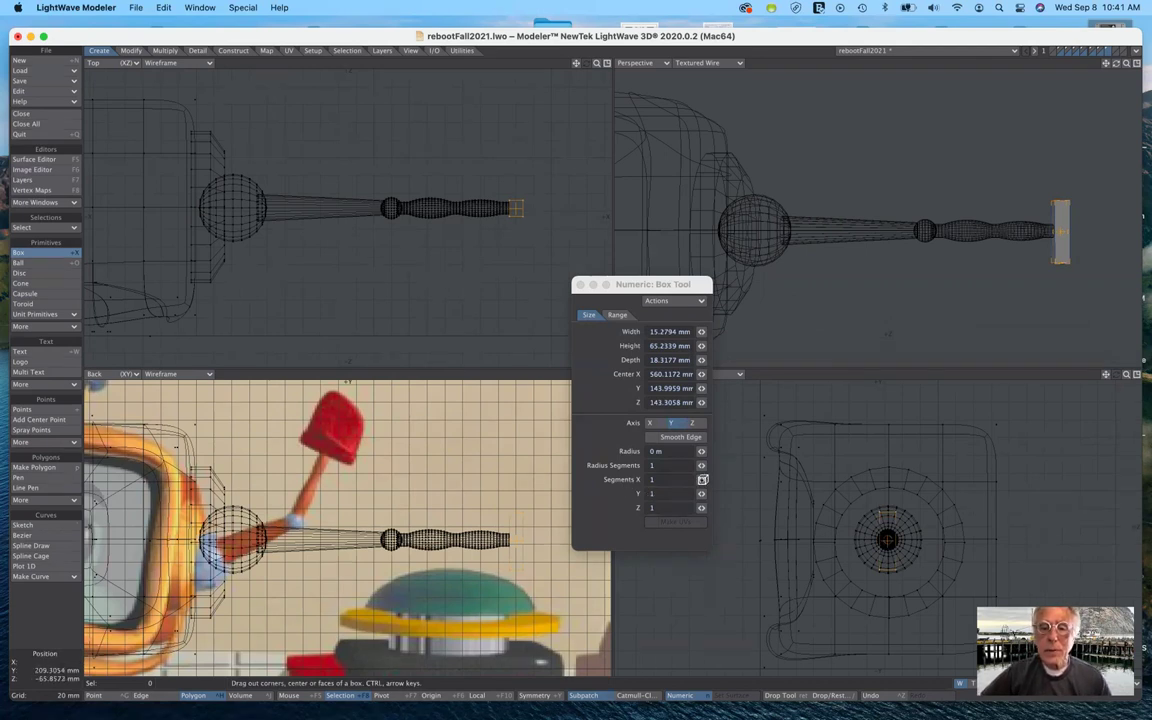
{"action": "left_click_drag", "start_coordinate": [703, 480], "coordinate": [616, 480]}
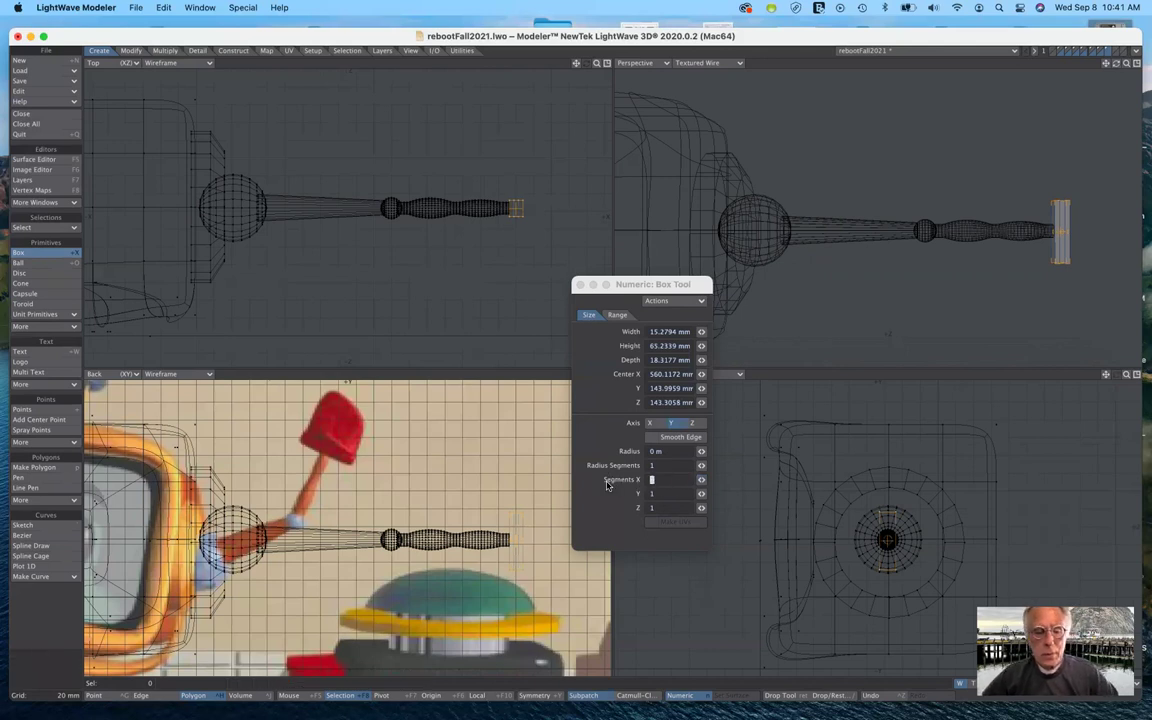
{"action": "key", "text": "Tab"}
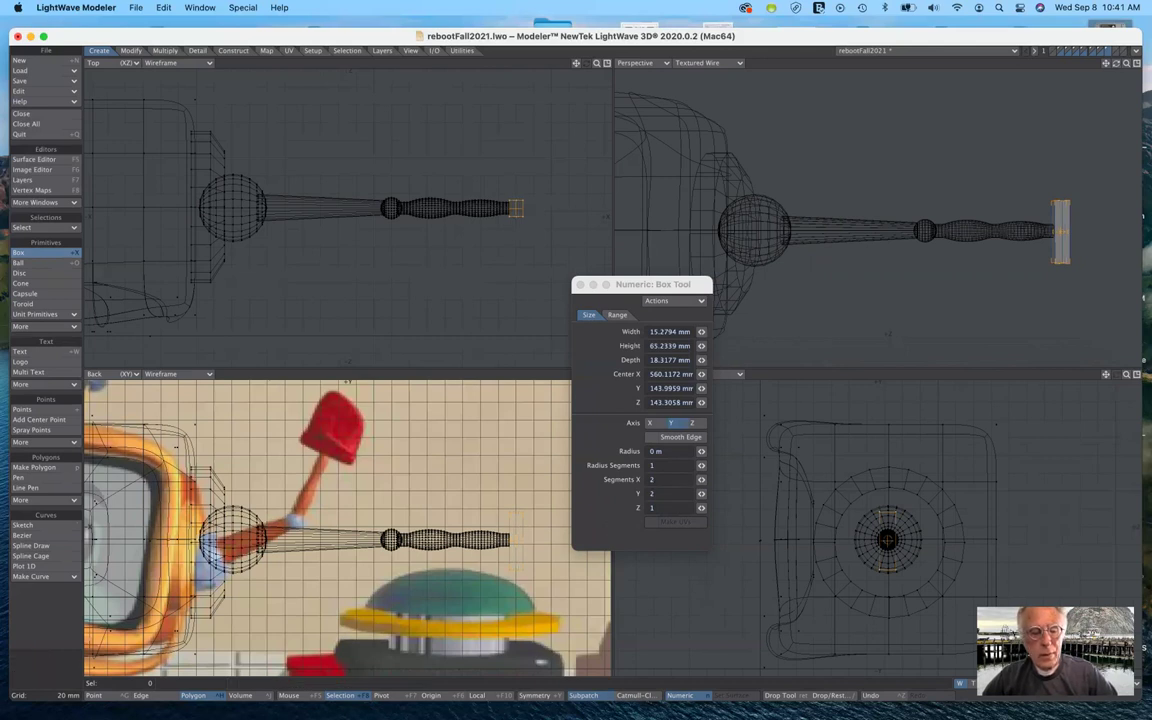
{"action": "key", "text": "Tab"}
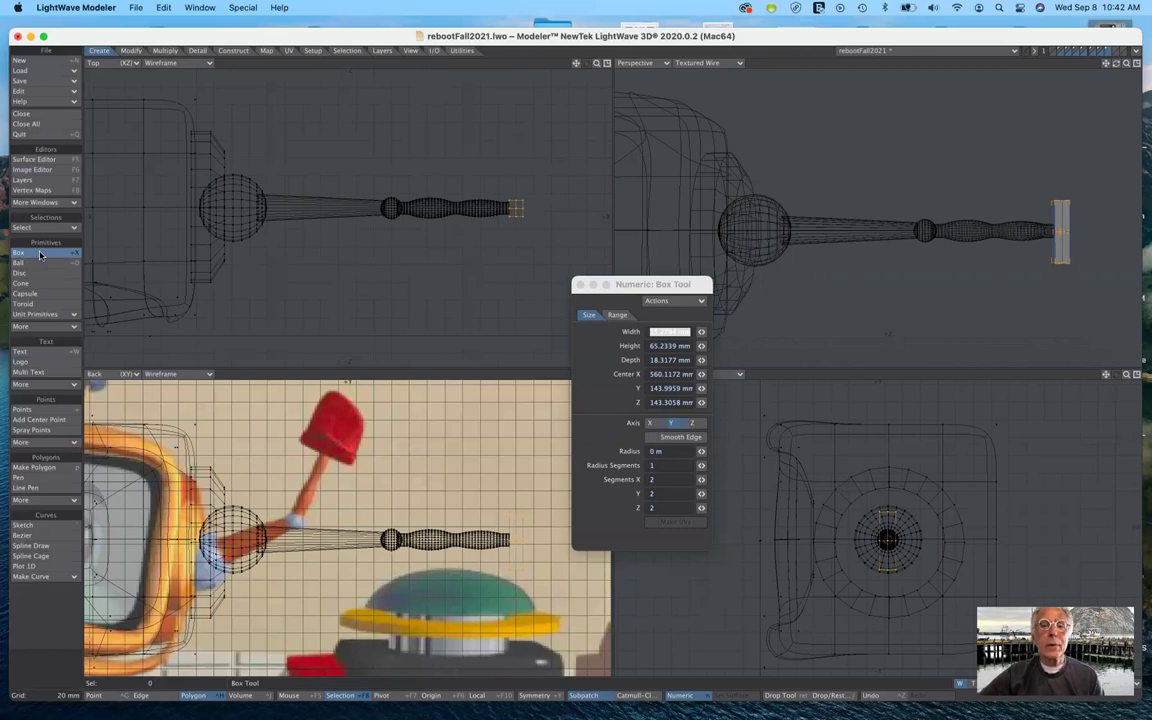
{"action": "left_click", "coordinate": [40, 256]}
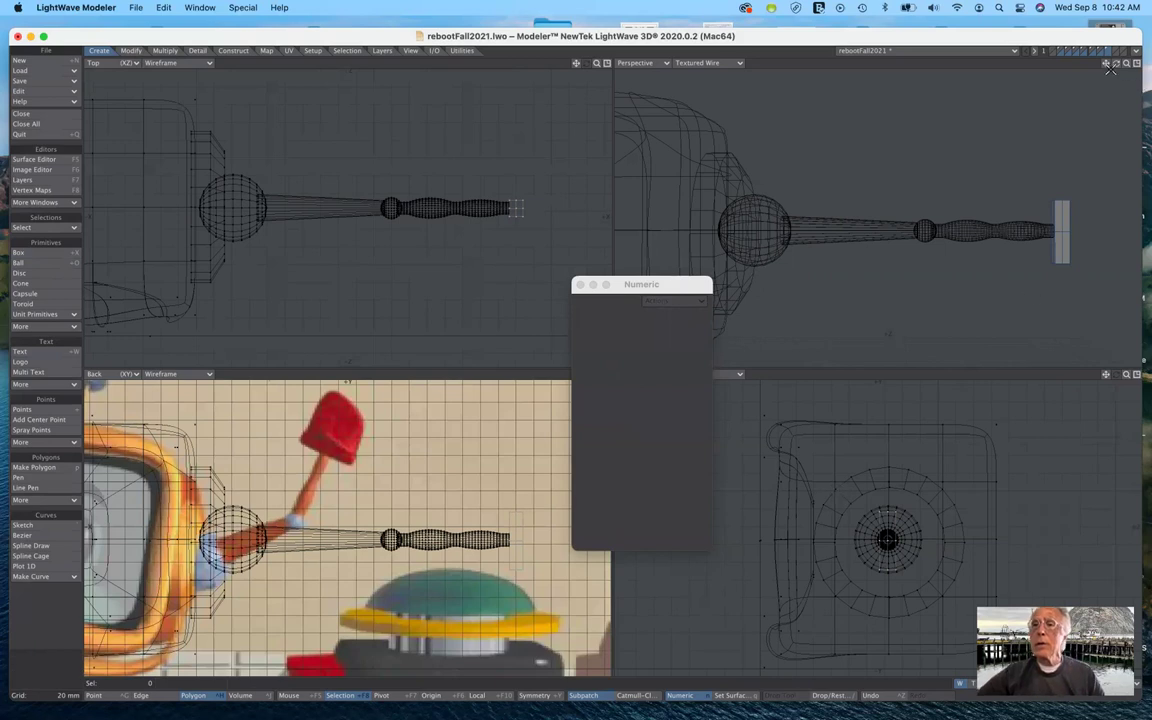
Bevel one upper polygon of the box's outer end face, move it about 36.2 mm in X and -7.2 mm in Z, and deselect it.
{"action": "left_click_drag", "start_coordinate": [1118, 65], "coordinate": [1048, 80]}
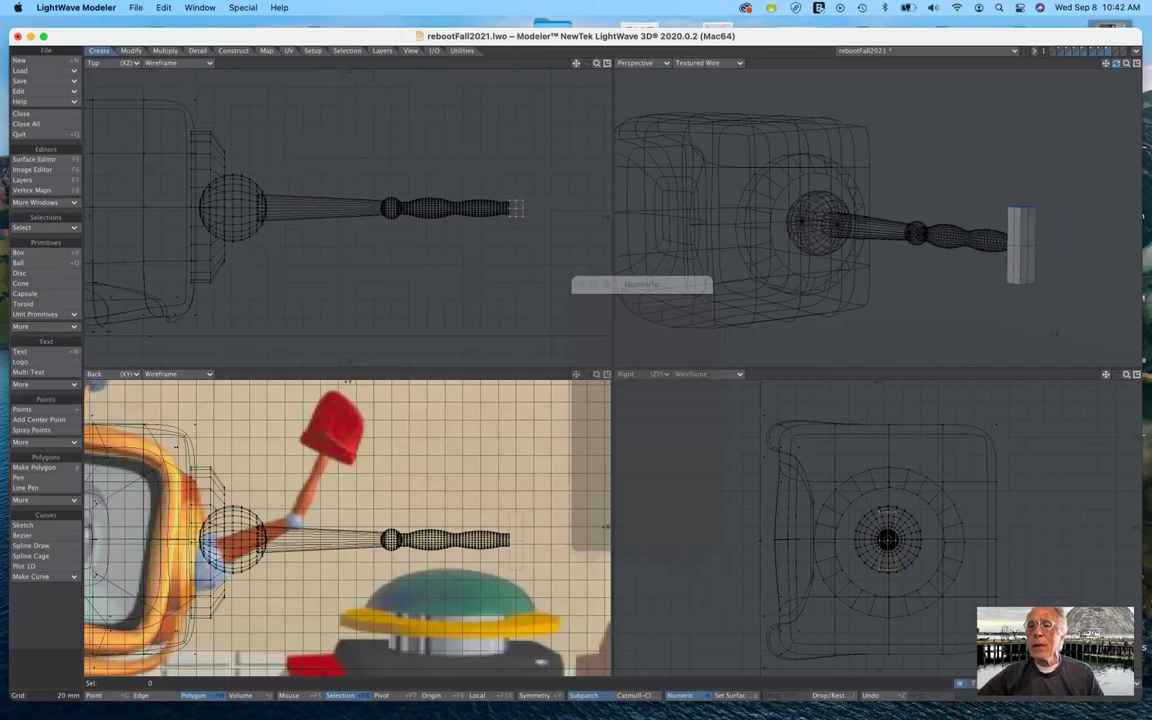
{"action": "left_click", "coordinate": [1024, 226]}
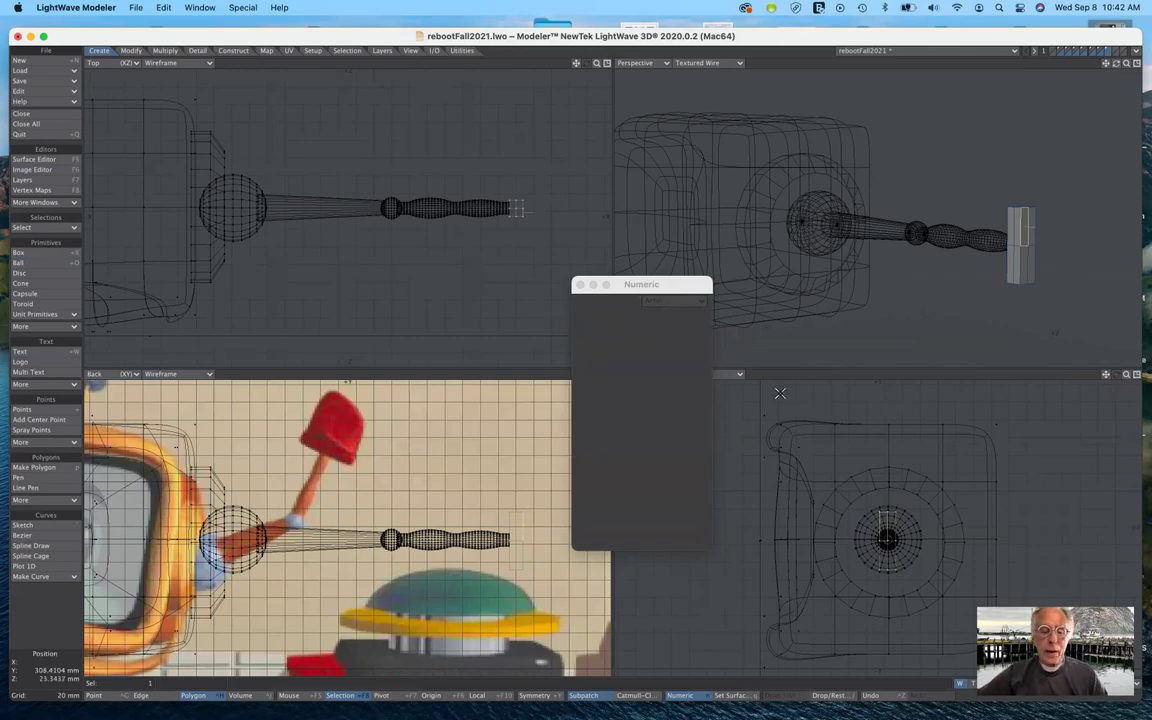
{"action": "key", "text": "b"}
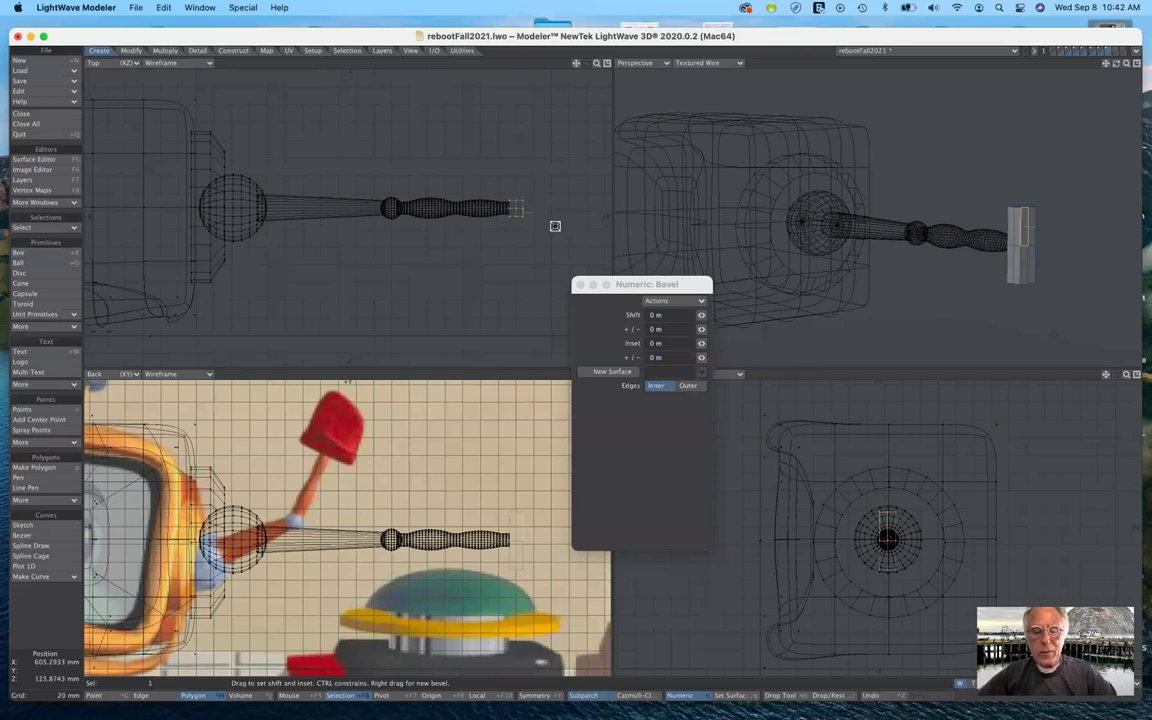
{"action": "key", "text": "t"}
{"action": "mouse_move", "coordinate": [545, 231]}
{"action": "left_mouse_down"}
{"action": "mouse_move", "coordinate": [578, 236]}
{"action": "mouse_move", "coordinate": [555, 218]}
{"action": "left_mouse_up"}
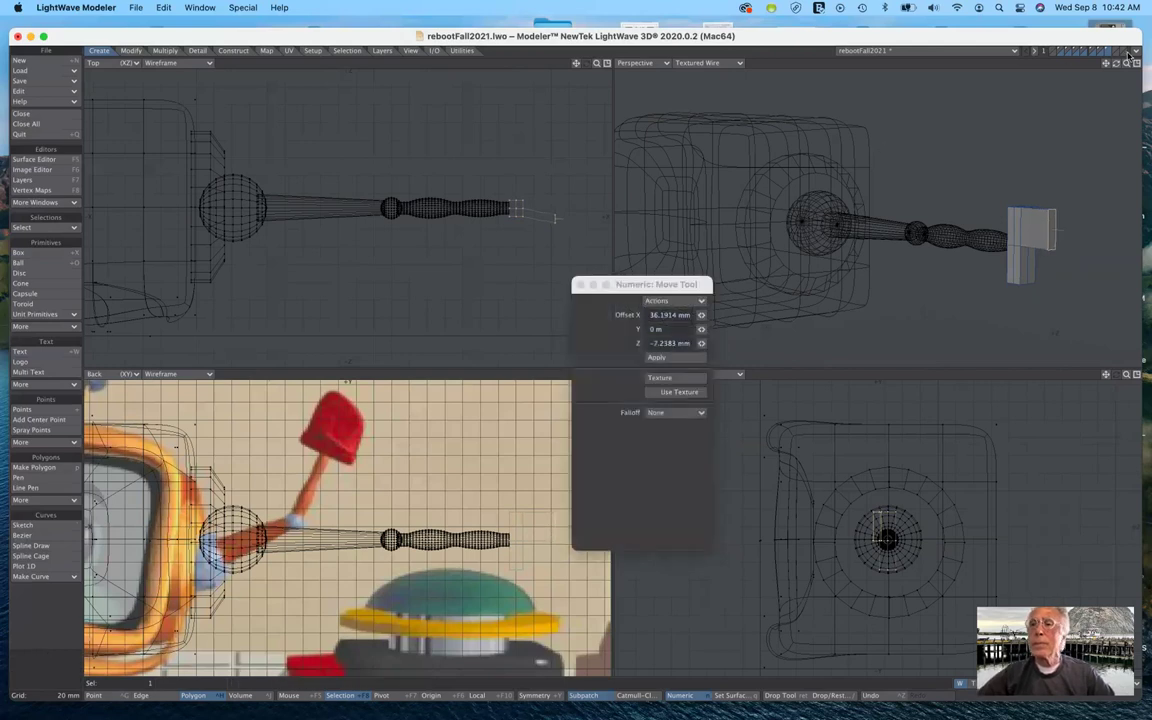
{"action": "mouse_move", "coordinate": [1116, 64]}
{"action": "left_mouse_down"}
{"action": "mouse_move", "coordinate": [1056, 67]}
{"action": "mouse_move", "coordinate": [1117, 68]}
{"action": "left_mouse_up"}
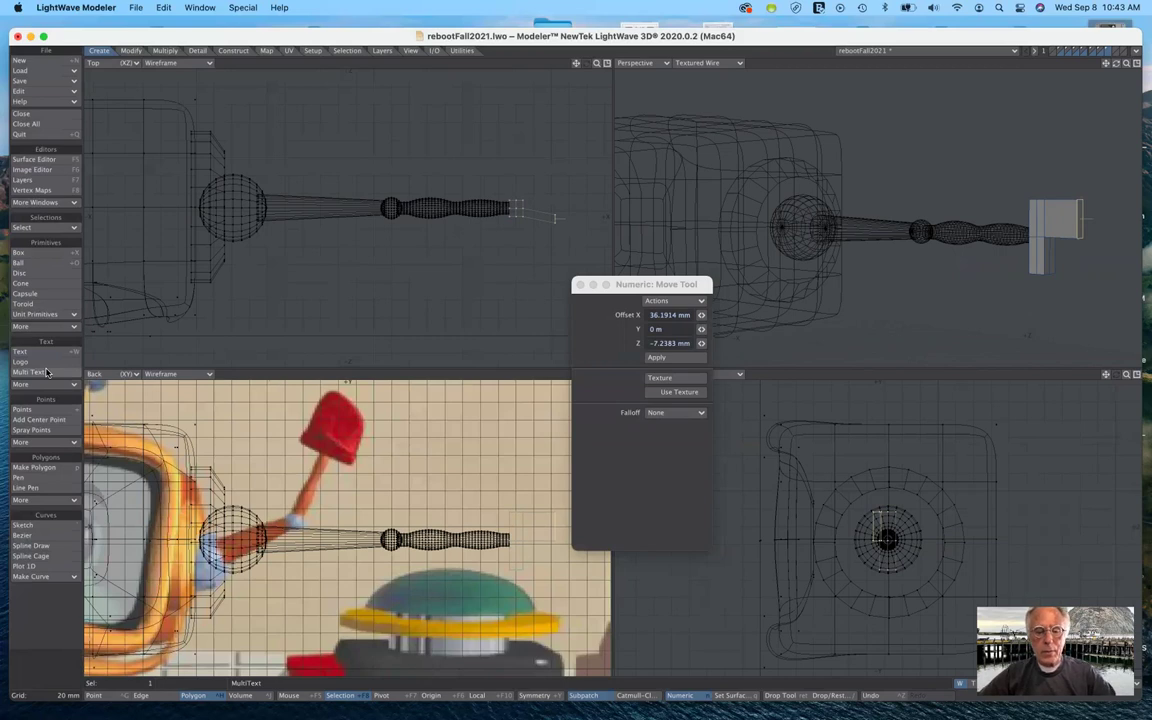
{"action": "key", "text": "Return"}
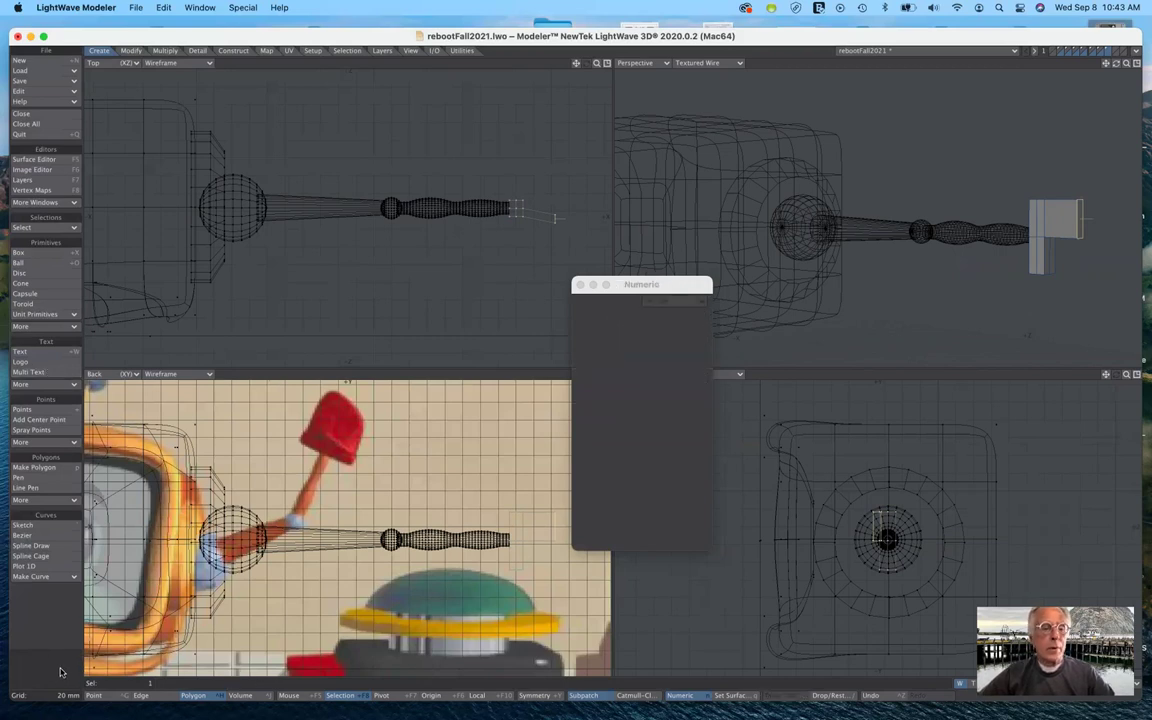
{"action": "left_click", "coordinate": [61, 672]}
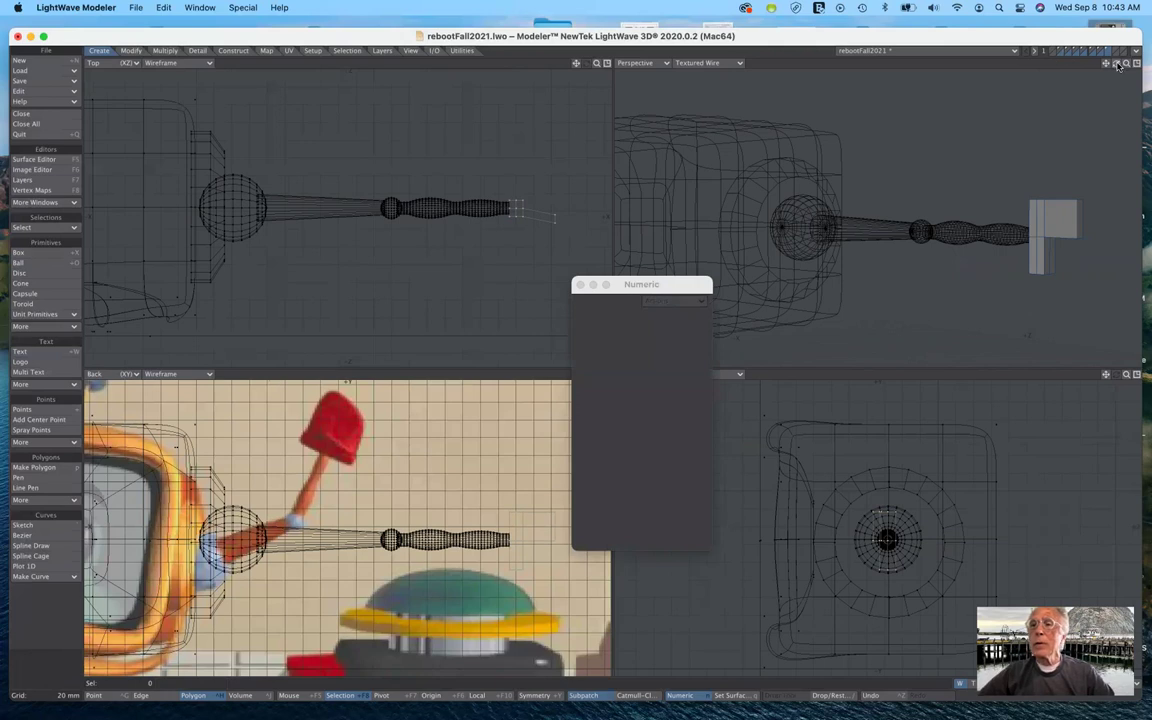
Select the upper and lower end-face polygons in the column beside the extruded thumb block.
{"action": "left_click_drag", "start_coordinate": [1117, 64], "coordinate": [964, 199]}
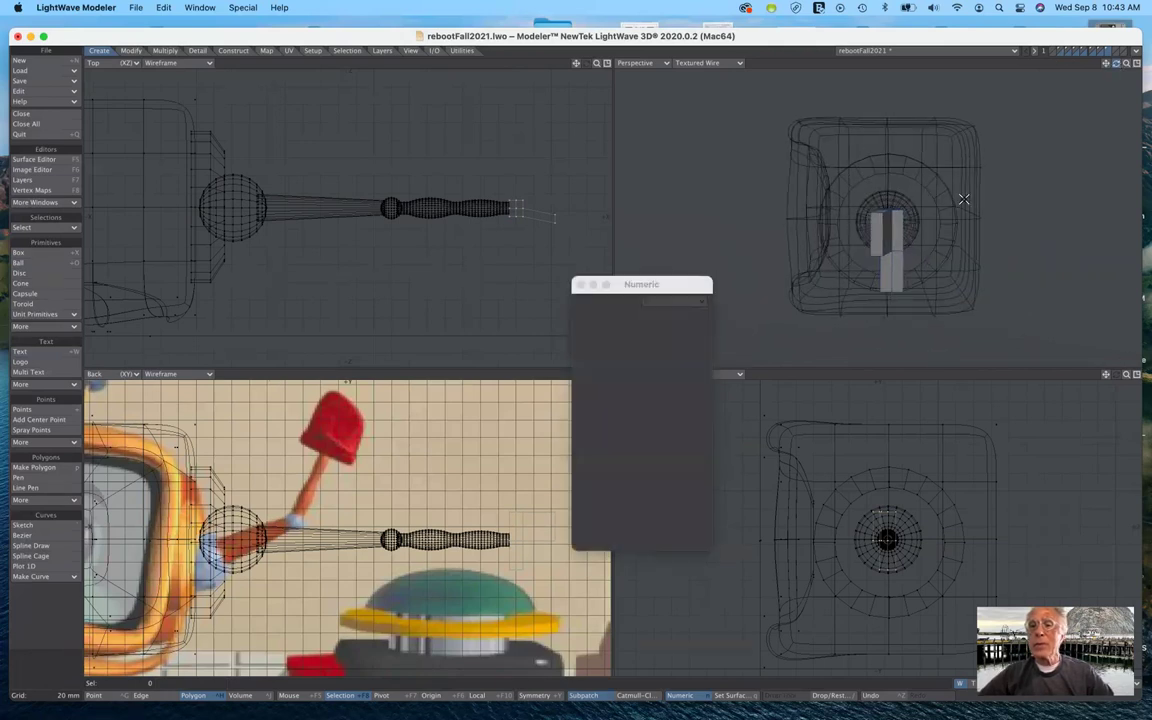
{"action": "left_click", "coordinate": [899, 245]}
{"action": "left_click_drag", "start_coordinate": [899, 249], "coordinate": [900, 256]}
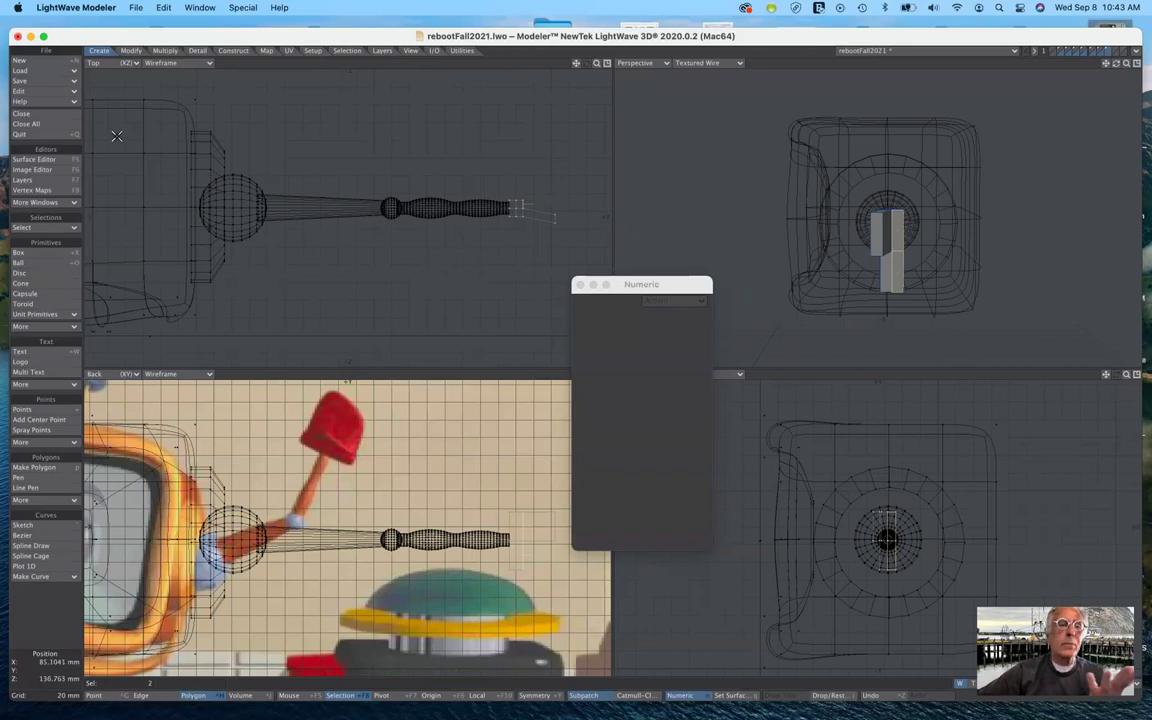
Try extending the two selected end-face polygons with Bevel, moving them about 65.9 mm outward along X.
{"action": "left_click", "coordinate": [167, 51]}
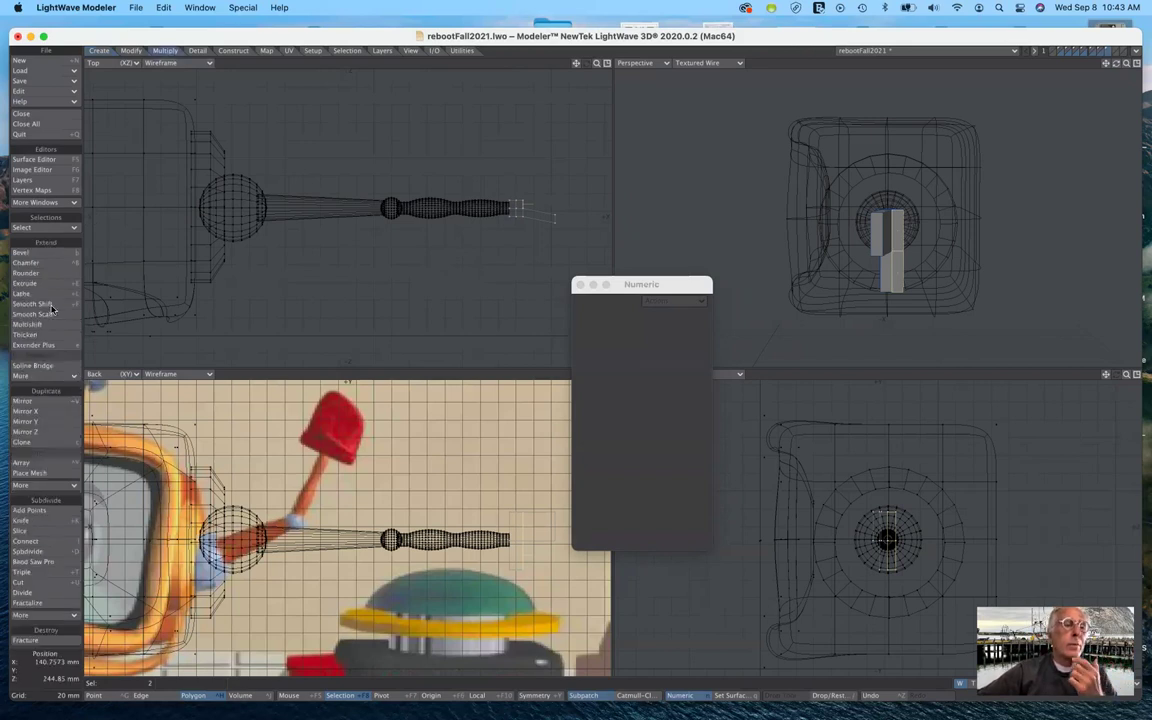
{"action": "left_click", "coordinate": [60, 254]}
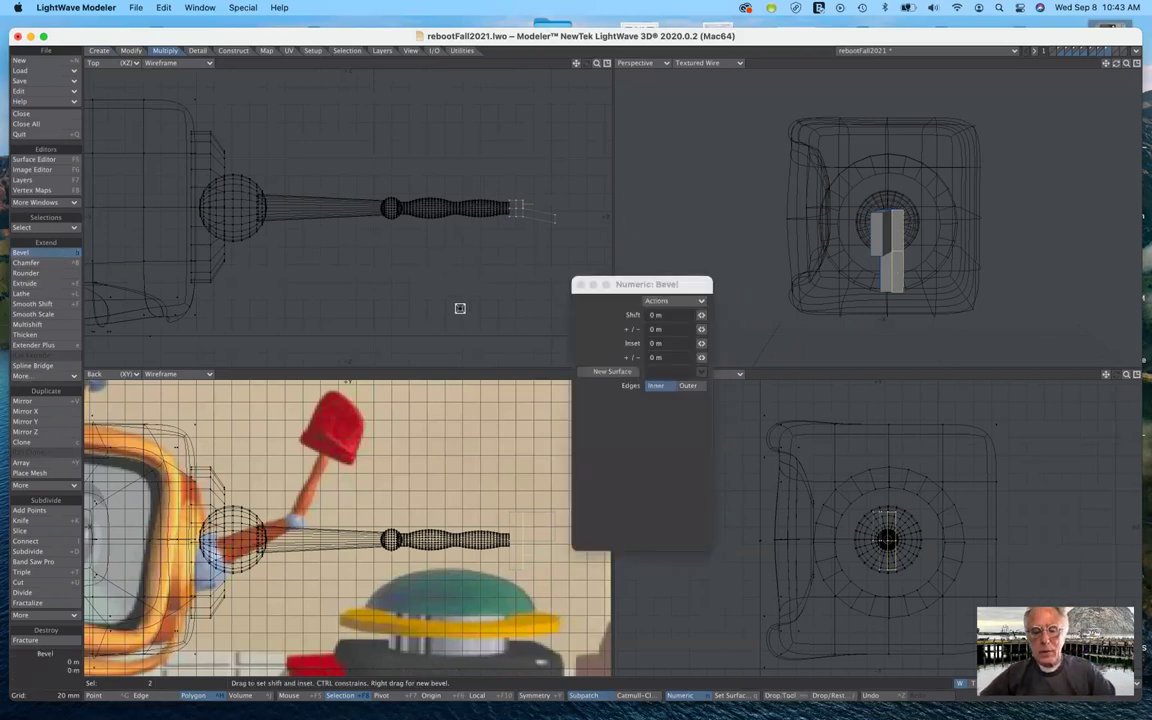
{"action": "key", "text": "t"}
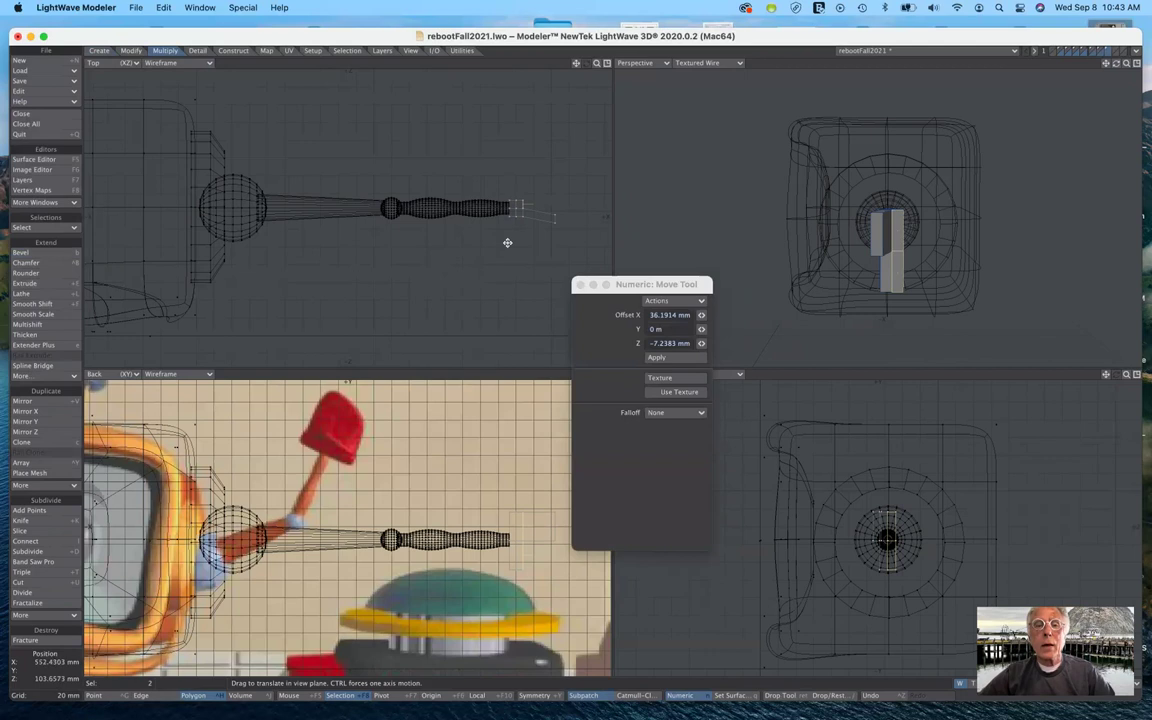
{"action": "left_click_drag", "start_coordinate": [509, 243], "coordinate": [580, 204]}
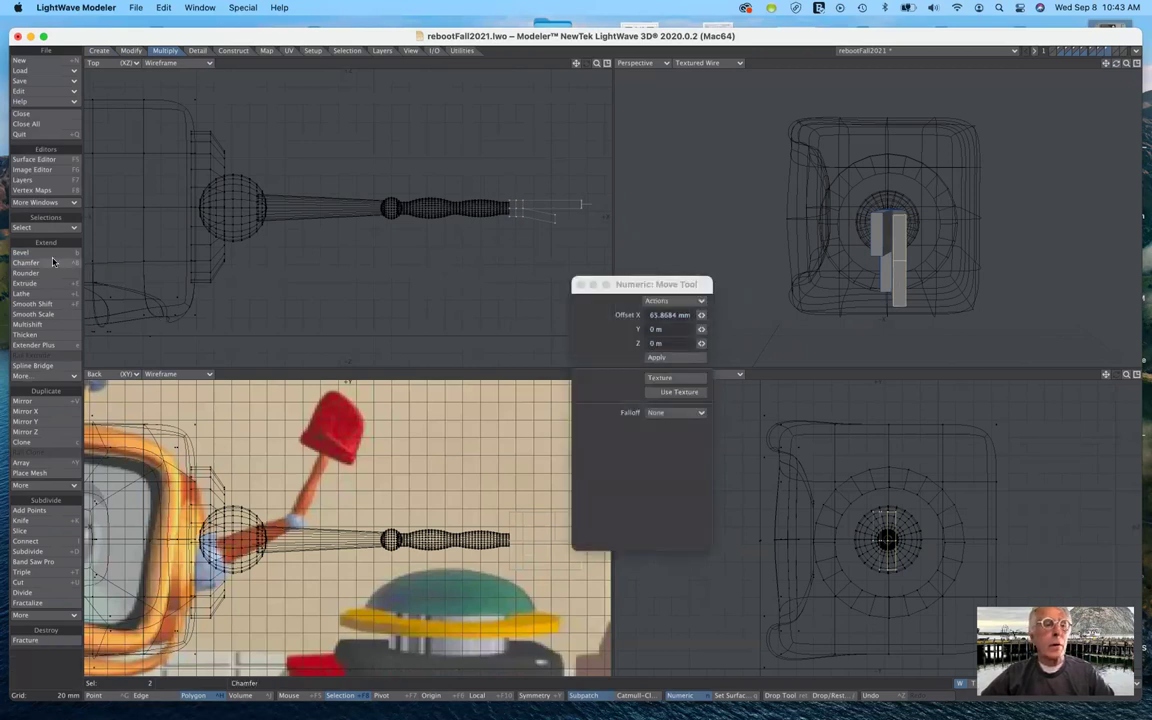
{"action": "key", "text": "Return"}
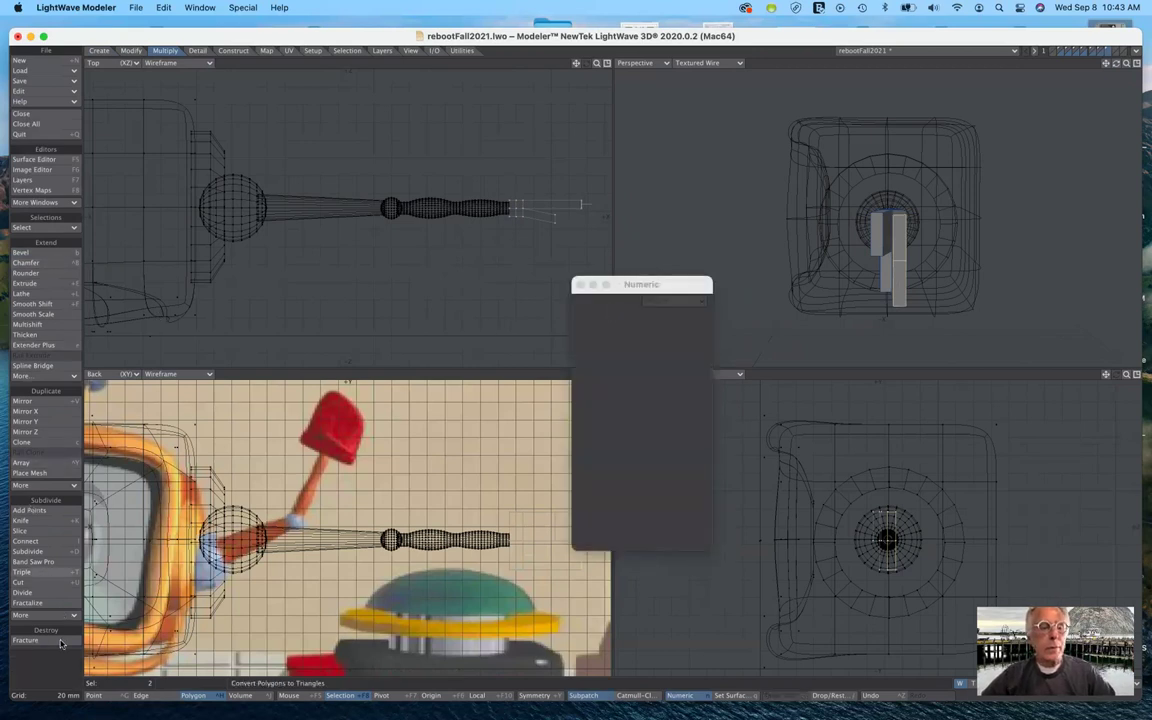
{"action": "left_click", "coordinate": [52, 660]}
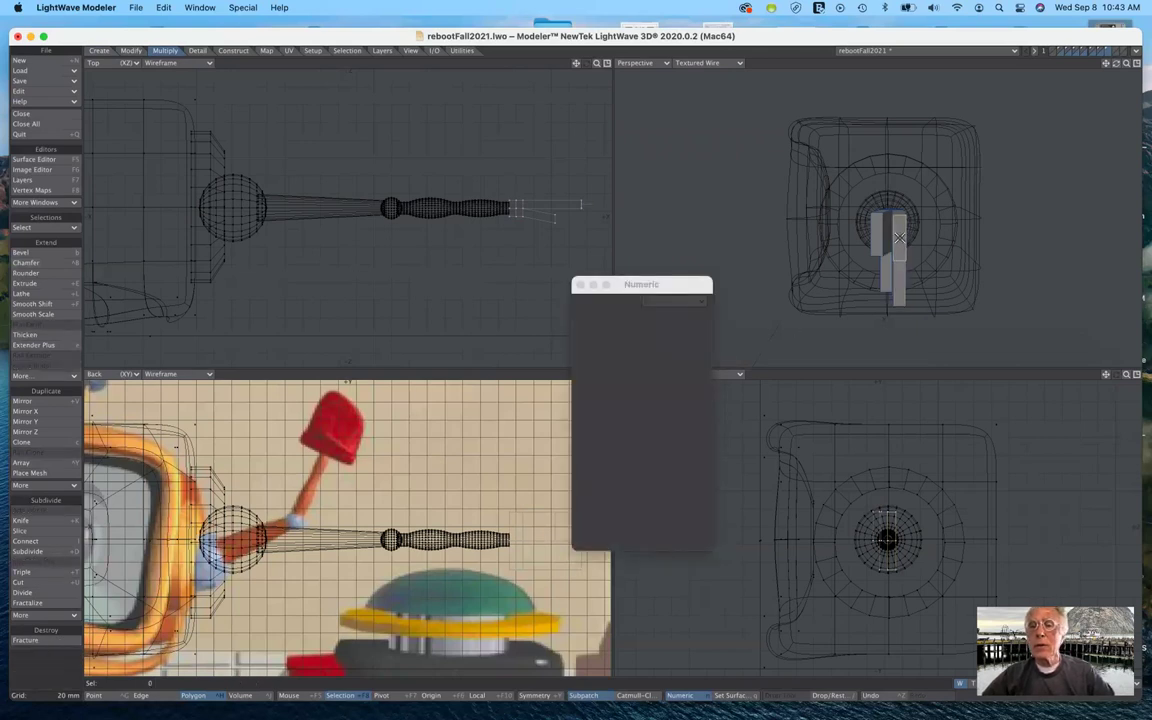
Try moving only the upper bevelled polygon about 35 mm up in Y, and undo that move and the two-polygon bevel.
{"action": "left_click", "coordinate": [899, 237]}
{"action": "key", "text": "t"}
{"action": "left_click_drag", "start_coordinate": [899, 238], "coordinate": [898, 187]}
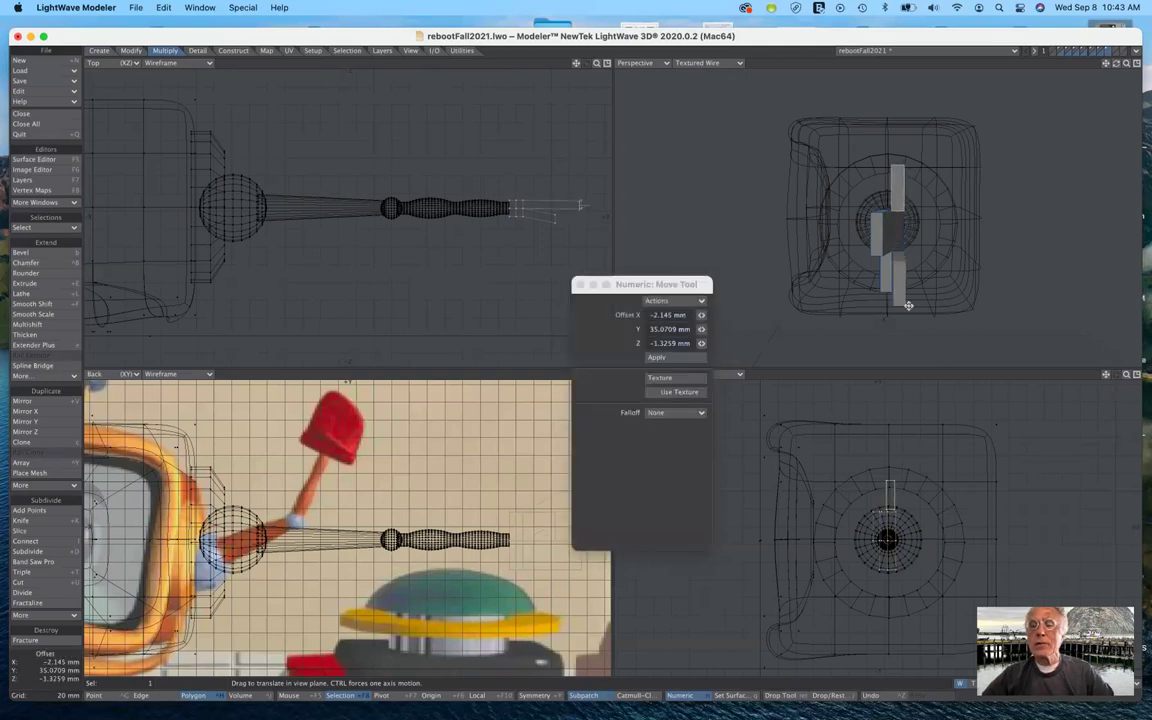
{"action": "mouse_move", "coordinate": [1116, 63]}
{"action": "left_mouse_down"}
{"action": "mouse_move", "coordinate": [1138, 65]}
{"action": "mouse_move", "coordinate": [1130, 75]}
{"action": "left_mouse_up"}
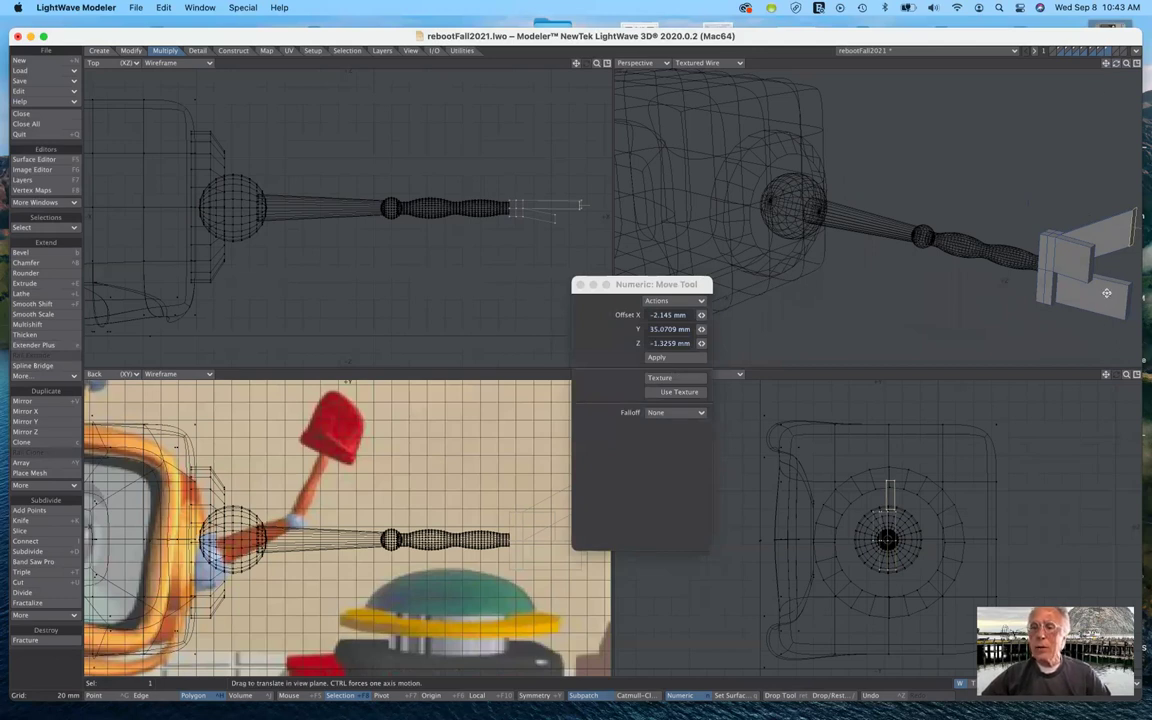
{"action": "key", "text": "ctrl+z"}
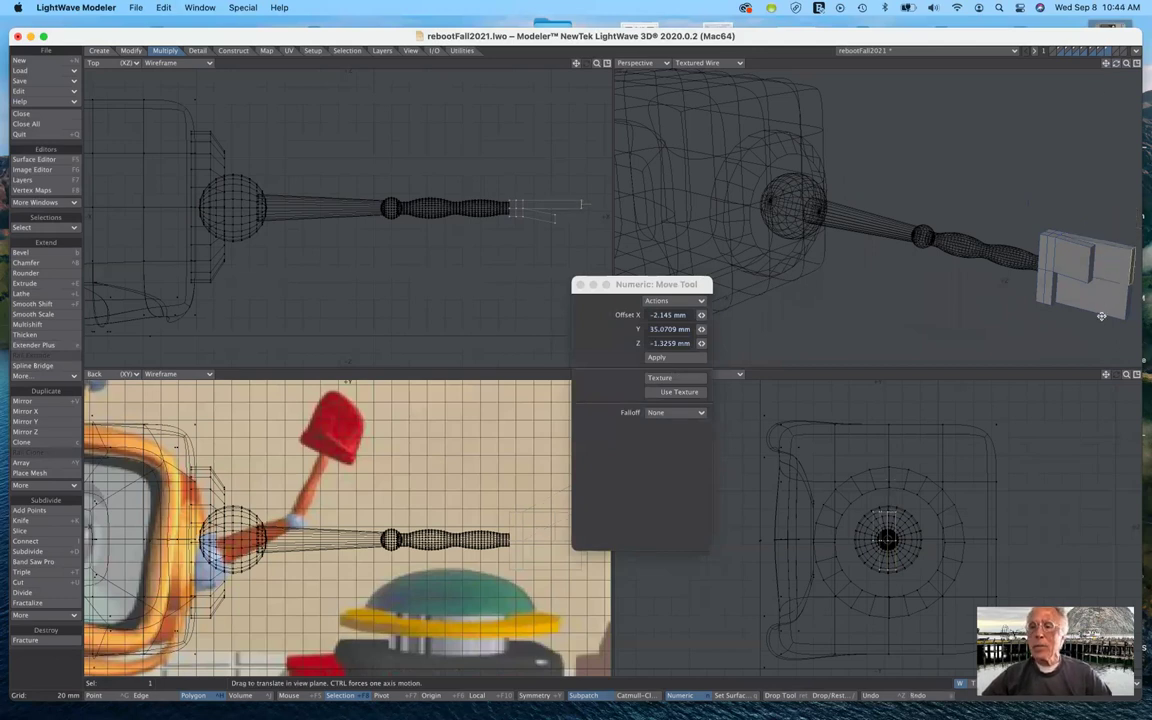
{"action": "key", "text": "u"}
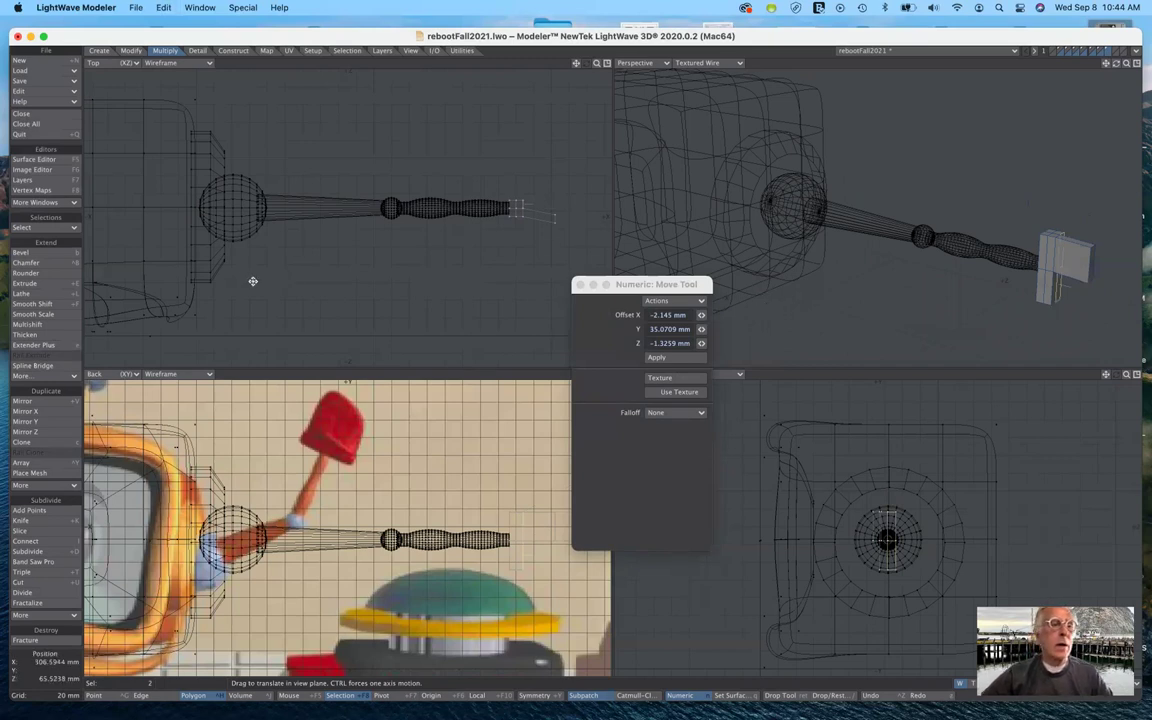
Smooth Shift the two selected end-face polygons, move them about 69.5 mm outward along X, and deselect them.
{"action": "left_click", "coordinate": [33, 304]}
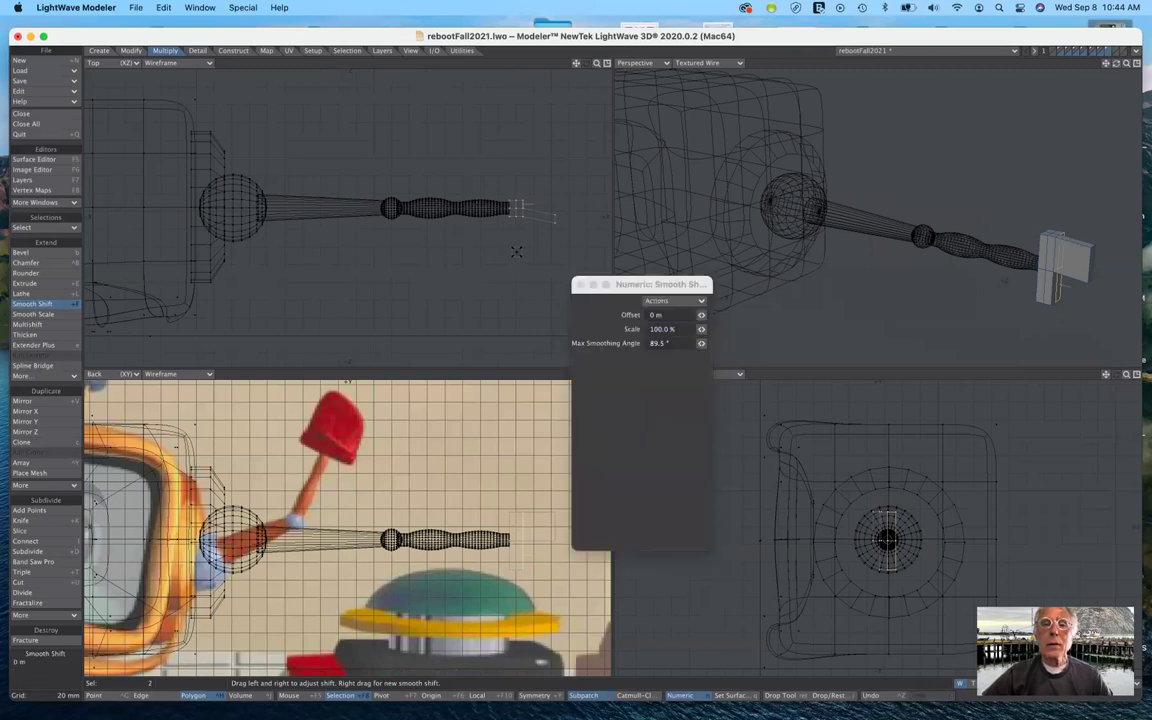
{"action": "key", "text": "t"}
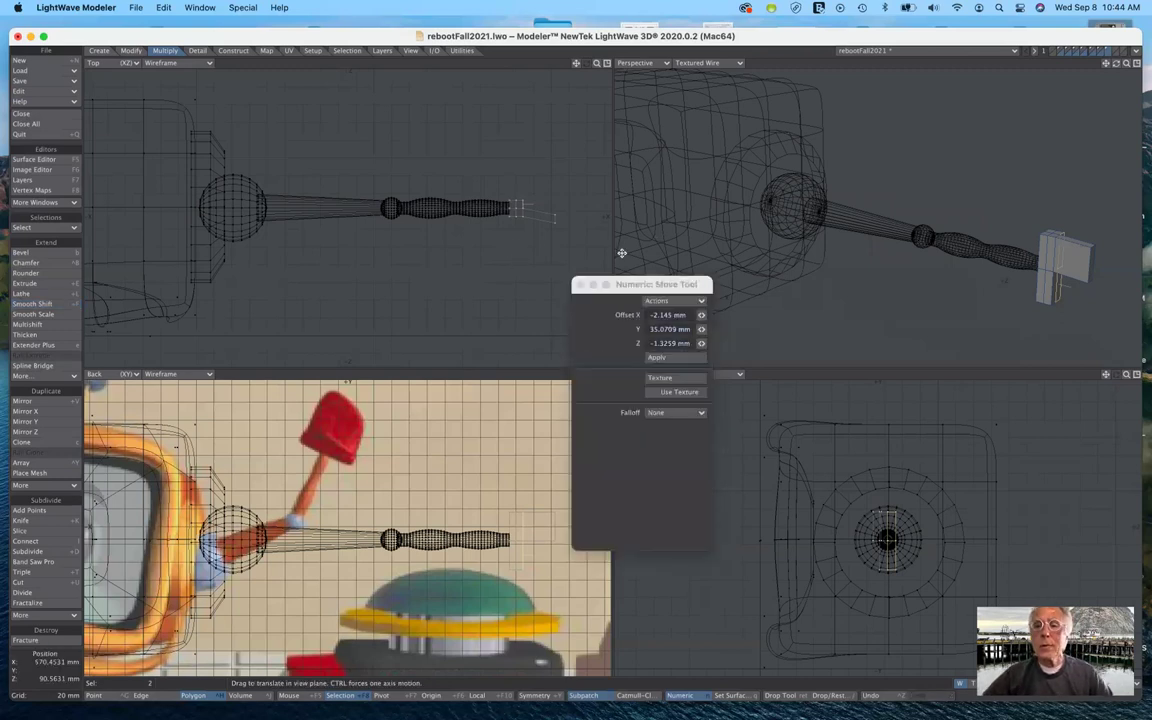
{"action": "left_click_drag", "start_coordinate": [545, 205], "coordinate": [585, 205]}
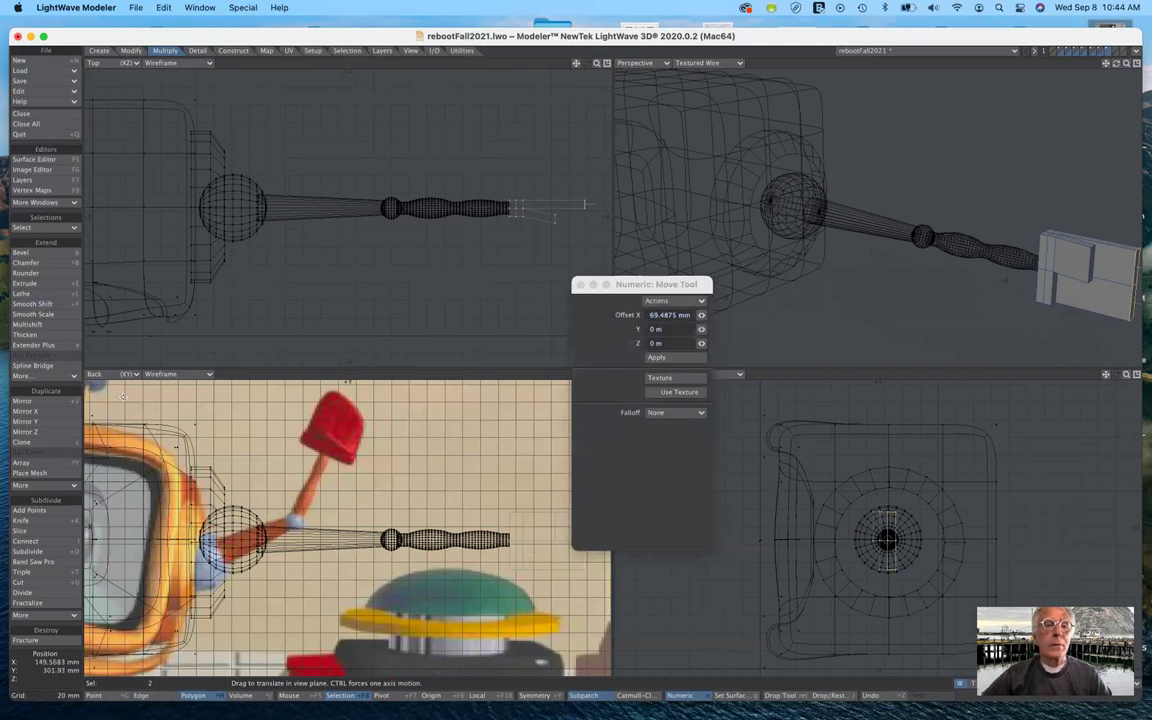
{"action": "left_click", "coordinate": [43, 285]}
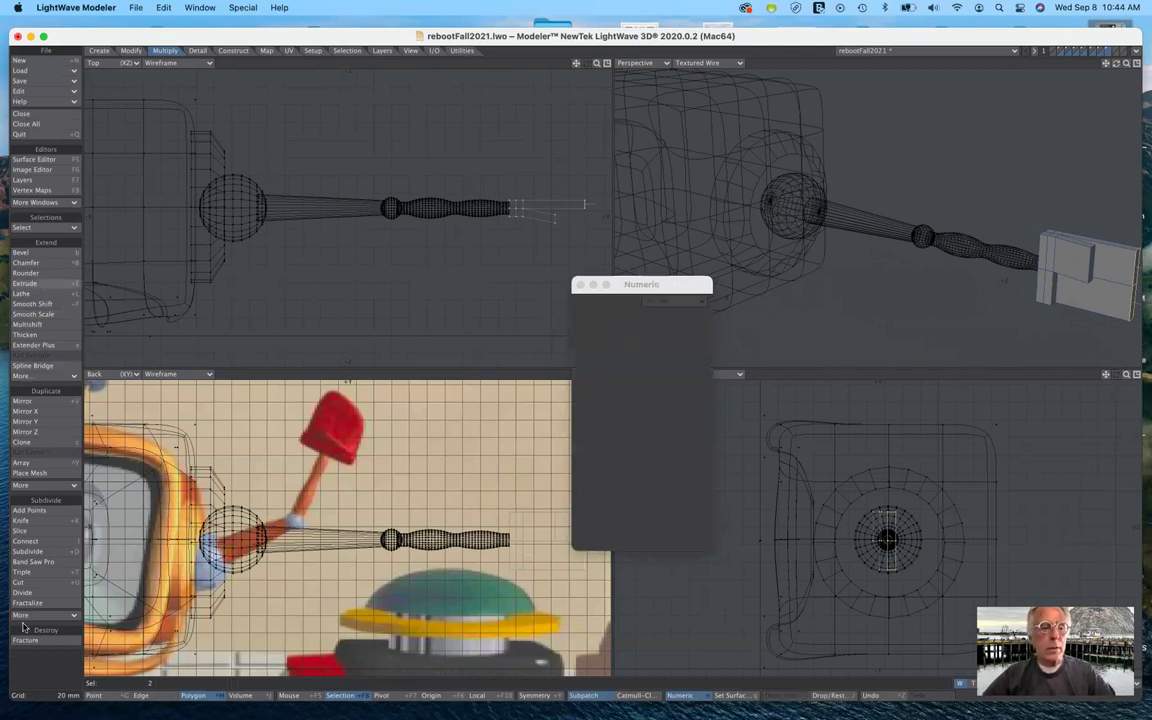
{"action": "left_click", "coordinate": [31, 674]}
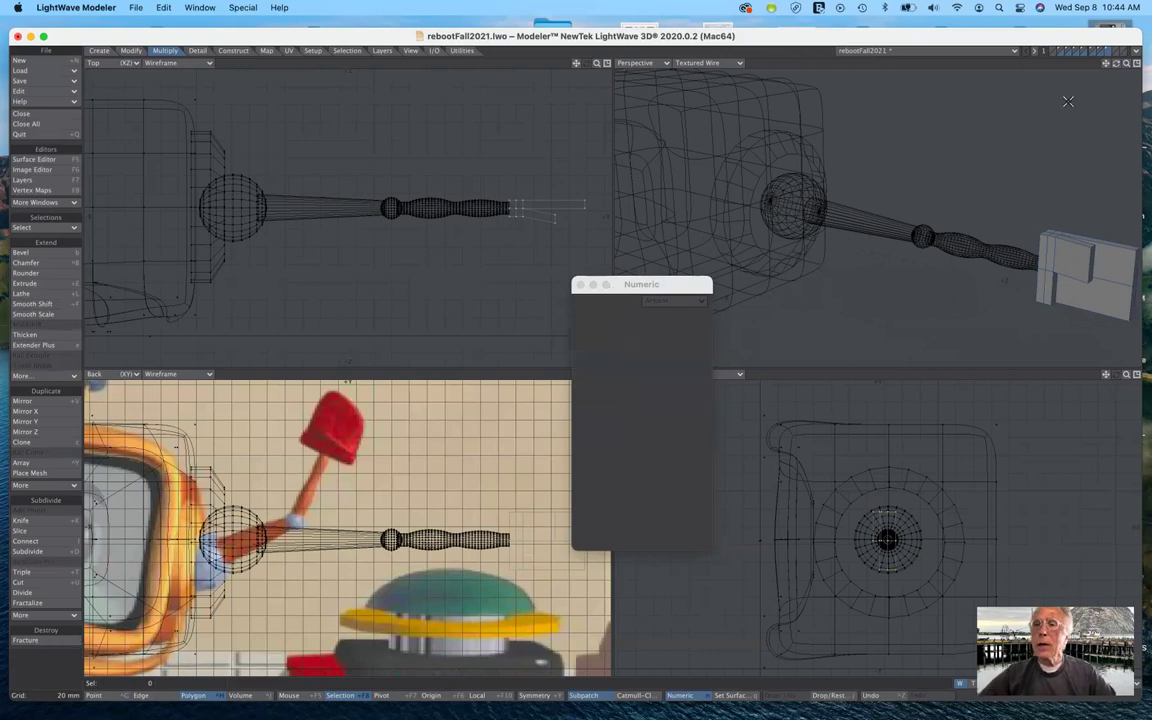
Try moving the upper outer end-face polygon of the hand about 43 mm up in Y, and undo the move.
{"action": "left_click_drag", "start_coordinate": [1106, 63], "coordinate": [1038, 45]}
{"action": "left_click", "coordinate": [1058, 251]}
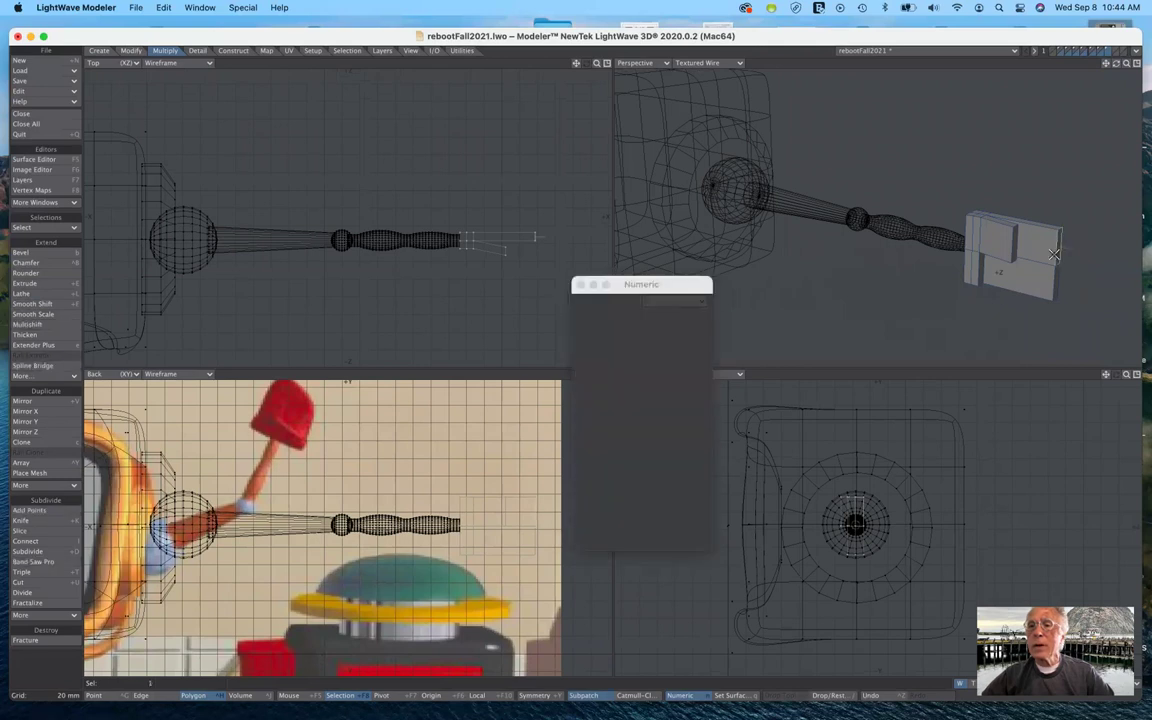
{"action": "key", "text": "t"}
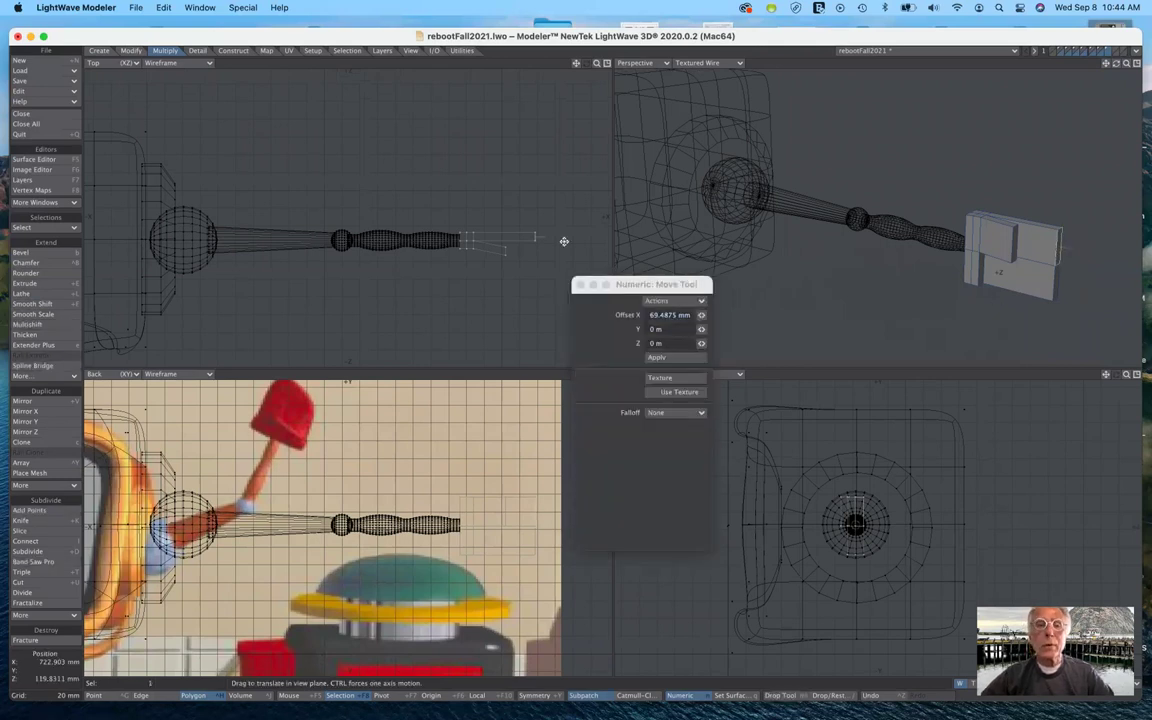
{"action": "left_click_drag", "start_coordinate": [1070, 226], "coordinate": [1069, 173]}
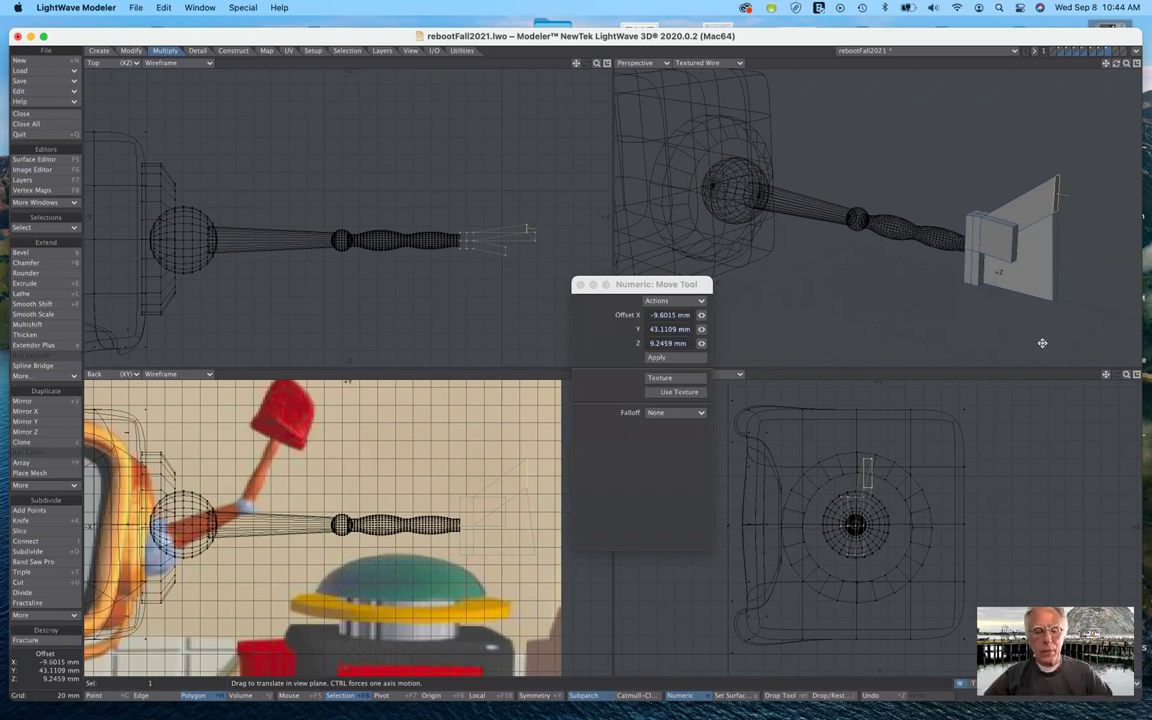
{"action": "key", "text": "u"}
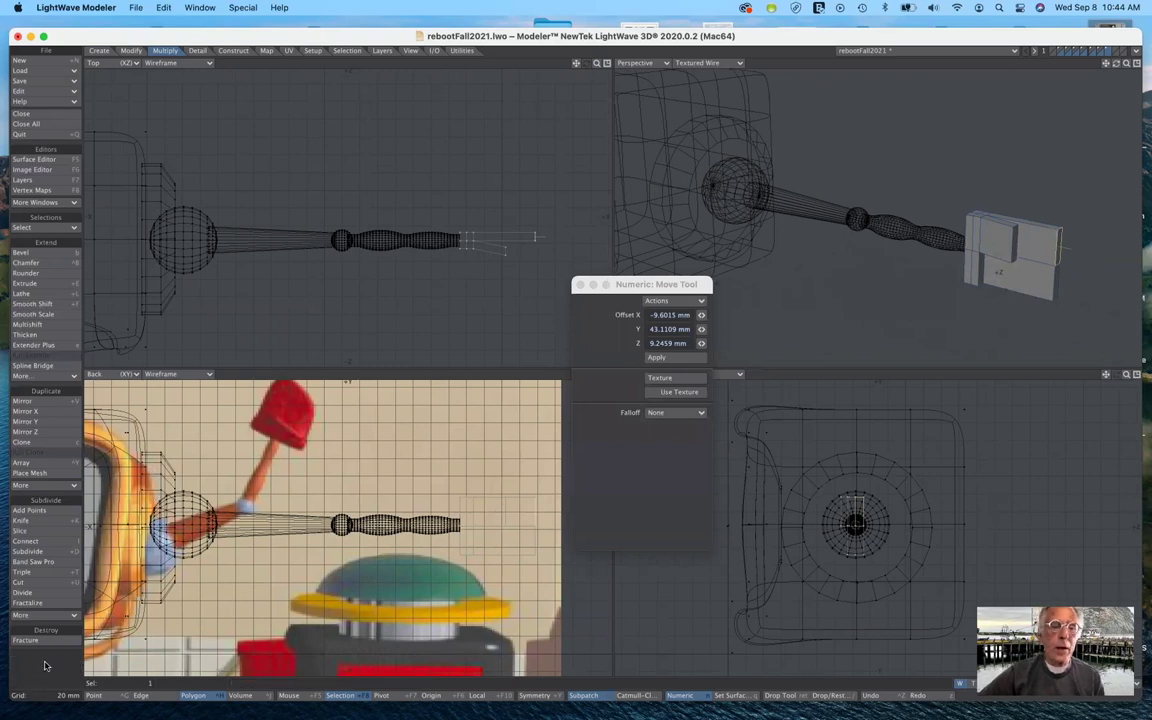
{"action": "left_click", "coordinate": [45, 665]}
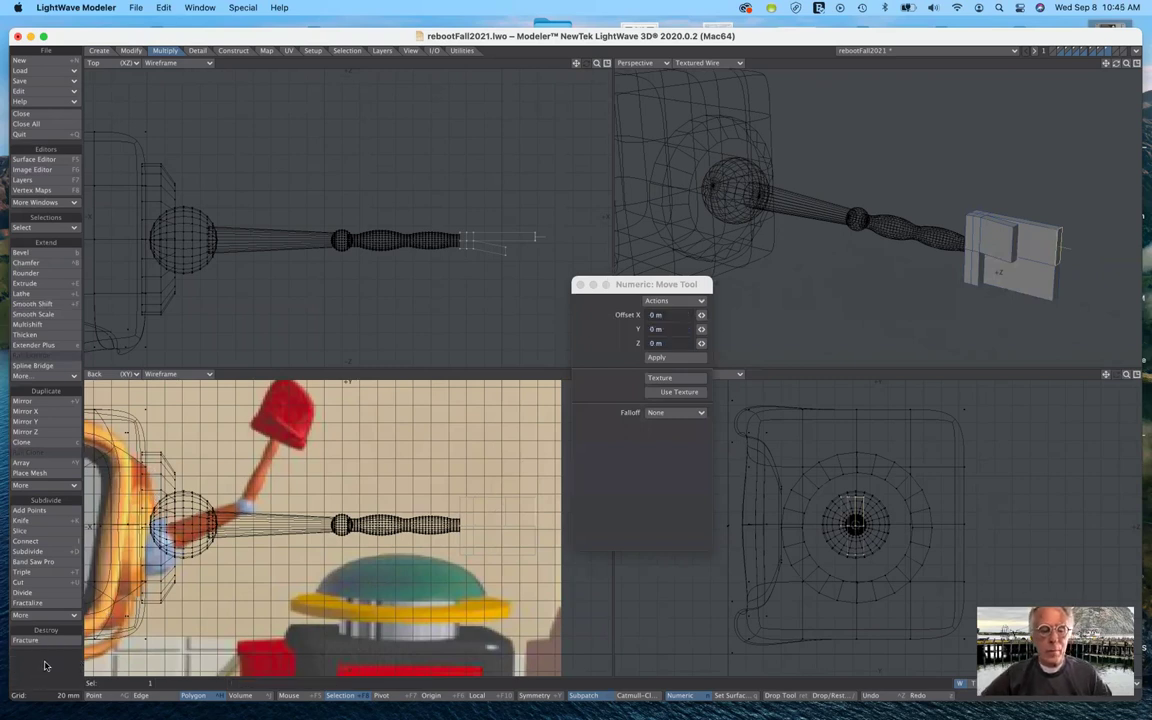
{"action": "key", "text": "space"}
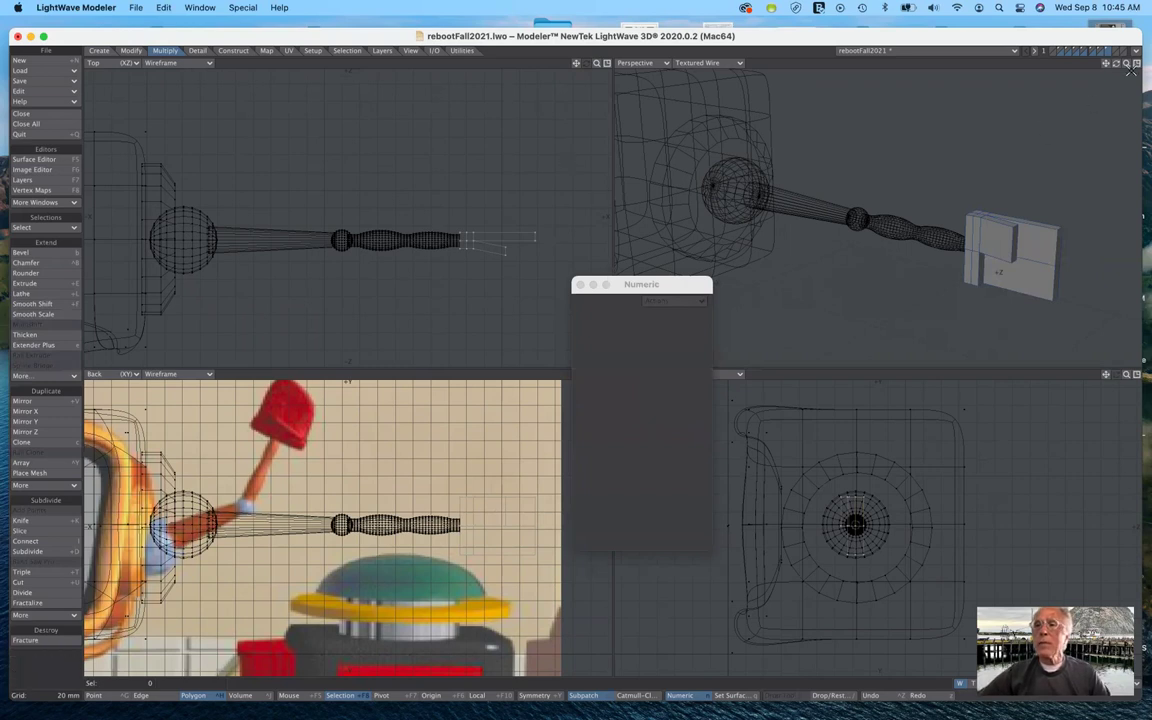
Select the thumb's tip polygon, move it about 5.8 mm away from the palm along negative Z, and deselect it.
{"action": "left_click_drag", "start_coordinate": [1116, 64], "coordinate": [1020, 82]}
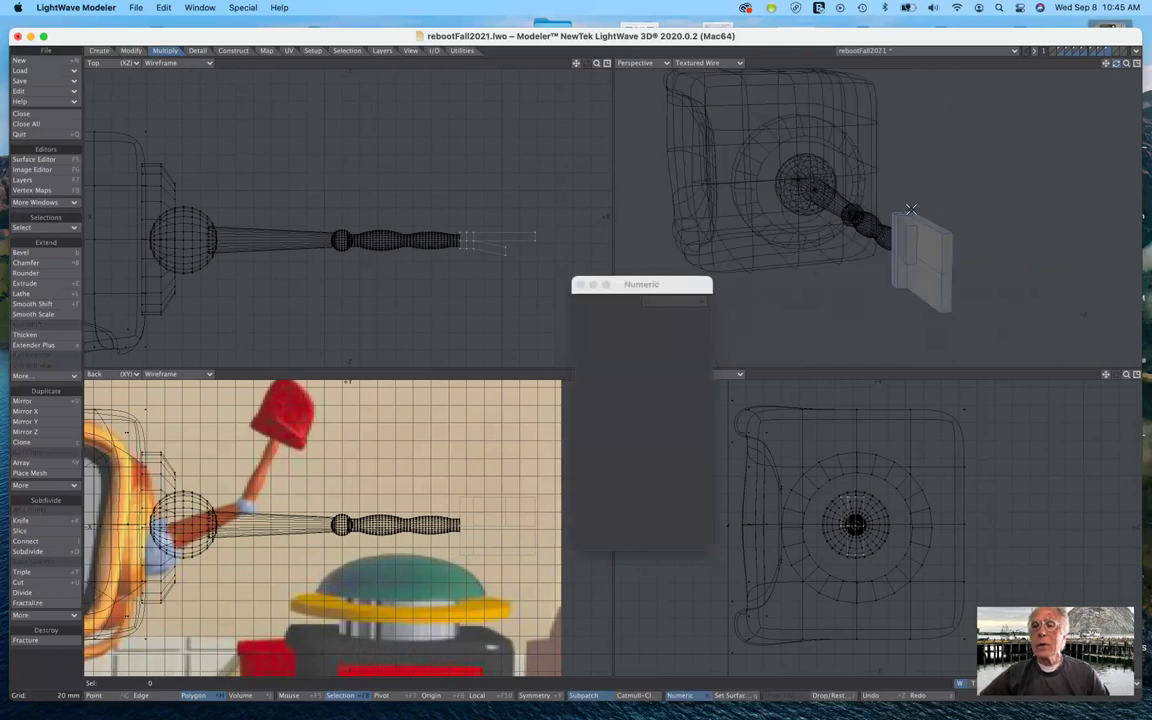
{"action": "left_click", "coordinate": [911, 241]}
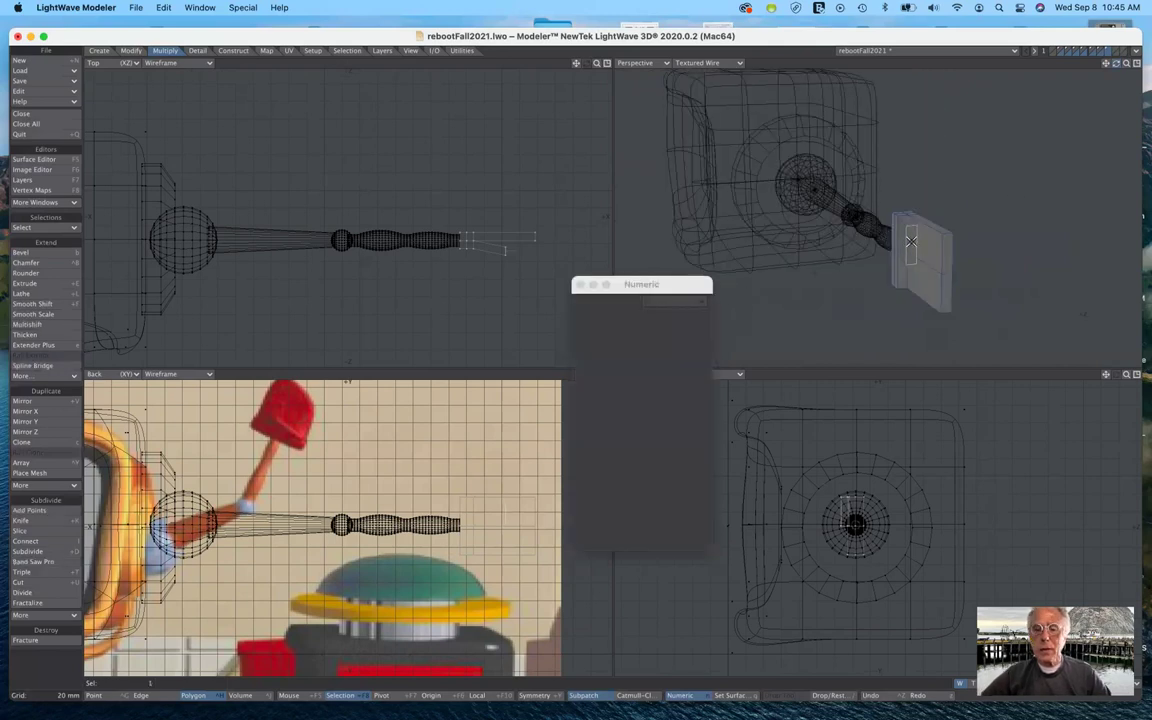
{"action": "key", "text": "t"}
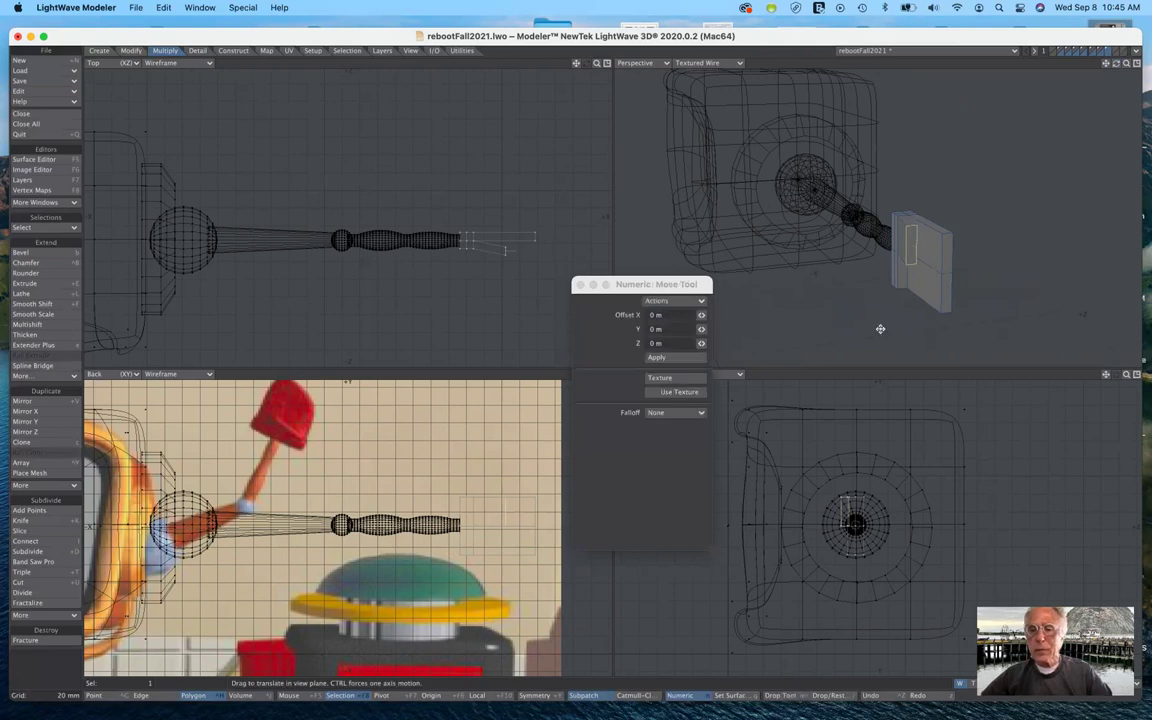
{"action": "left_click_drag", "start_coordinate": [844, 518], "coordinate": [837, 519]}
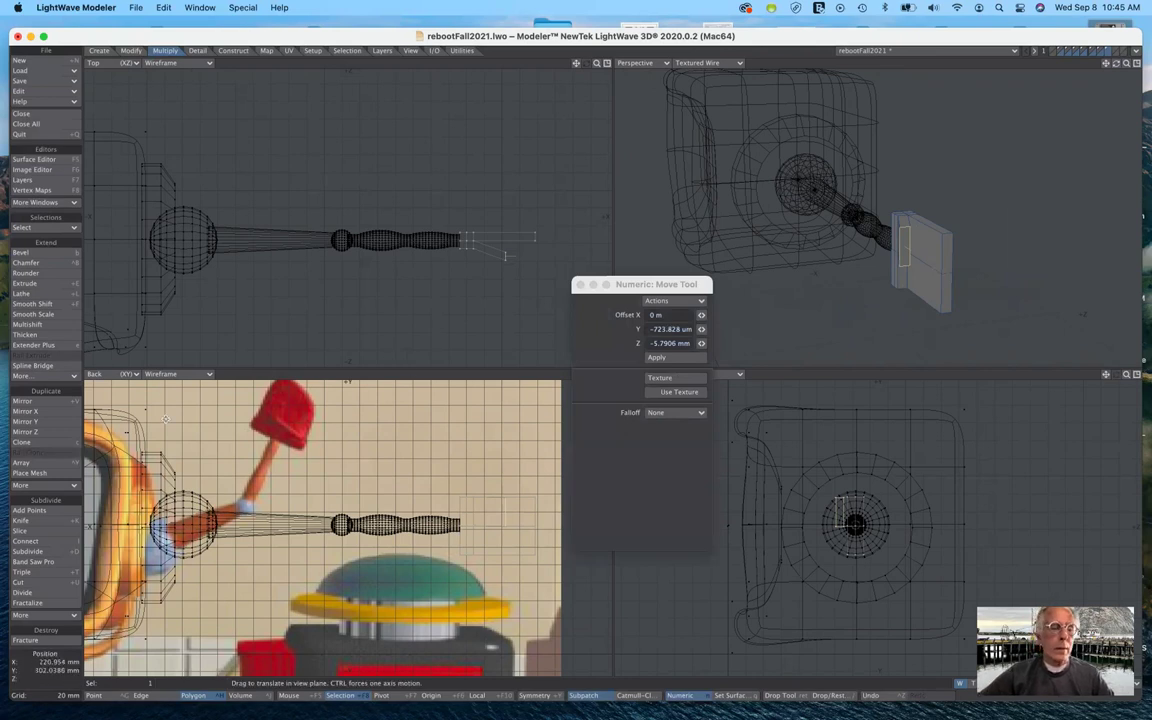
{"action": "key", "text": "Return"}
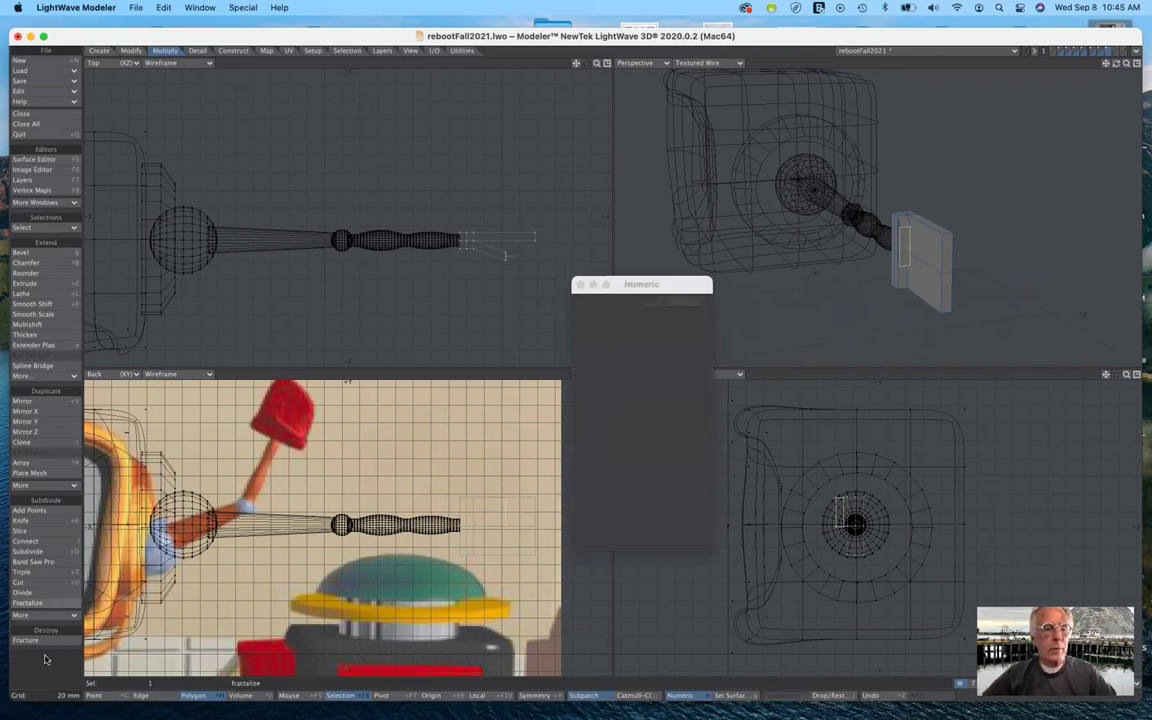
{"action": "left_click", "coordinate": [42, 684]}
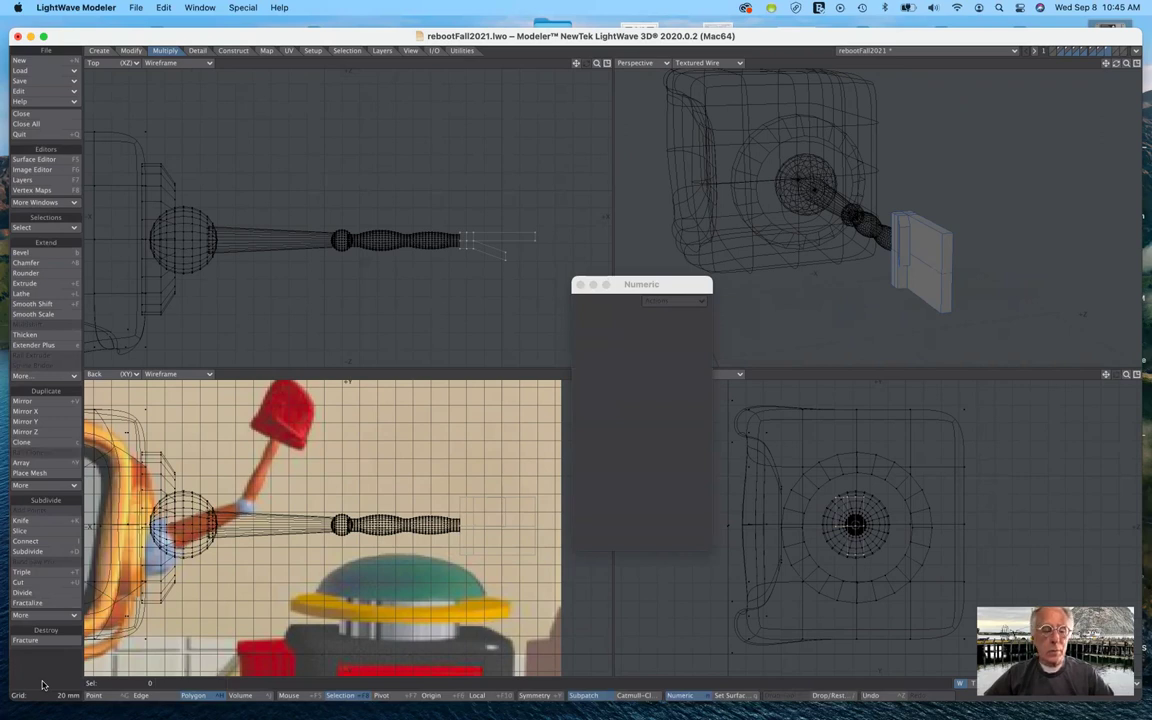
Convert the hand to subpatches and stretch it in the top view to about 138% vertically and 99% horizontally.
{"action": "key", "text": "Tab"}
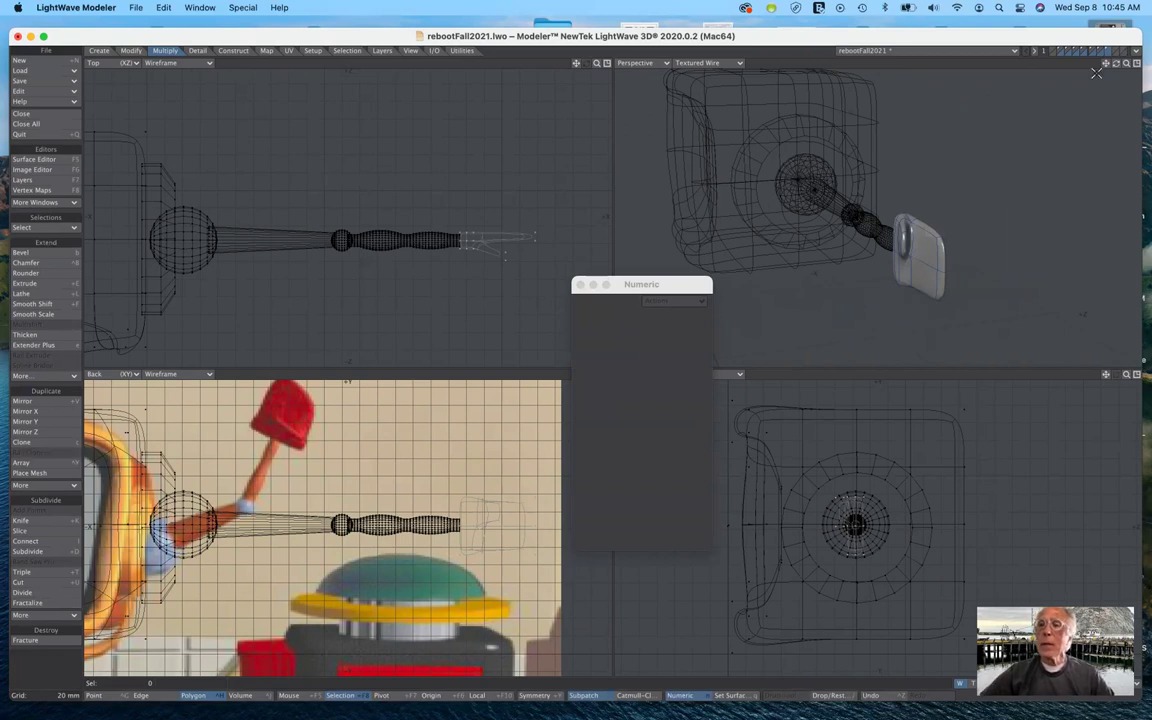
{"action": "mouse_move", "coordinate": [1116, 65]}
{"action": "left_mouse_down"}
{"action": "mouse_move", "coordinate": [1142, 58]}
{"action": "mouse_move", "coordinate": [1122, 68]}
{"action": "left_mouse_up"}
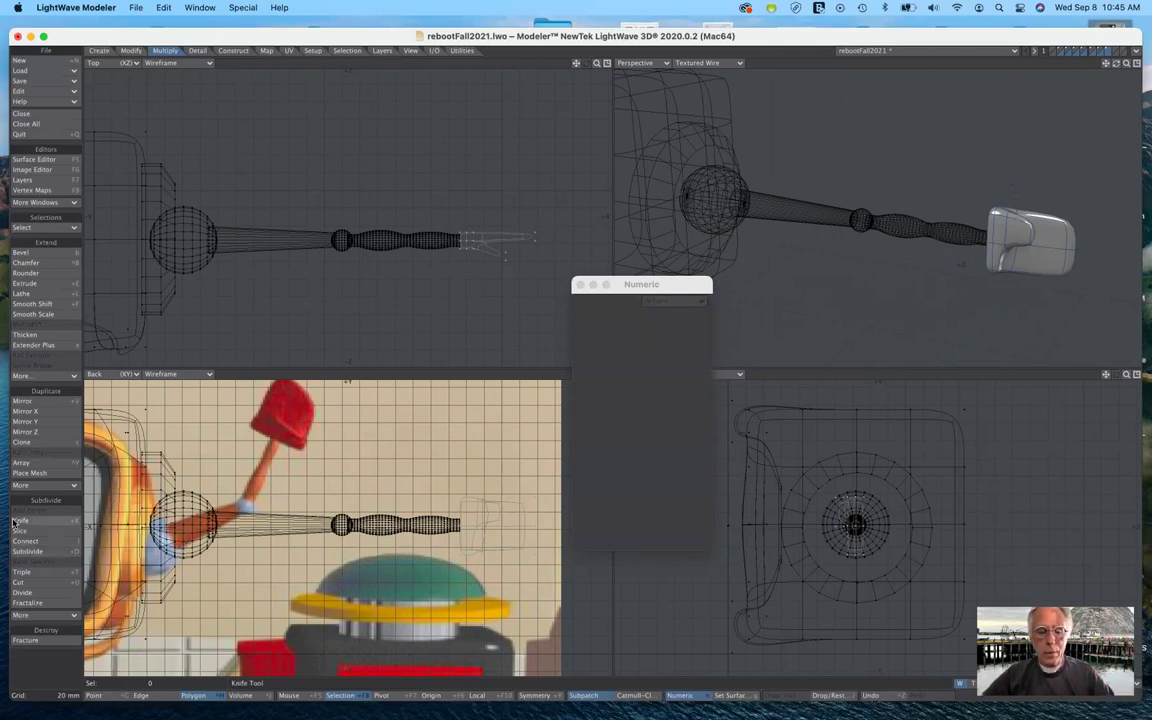
{"action": "key", "text": "h"}
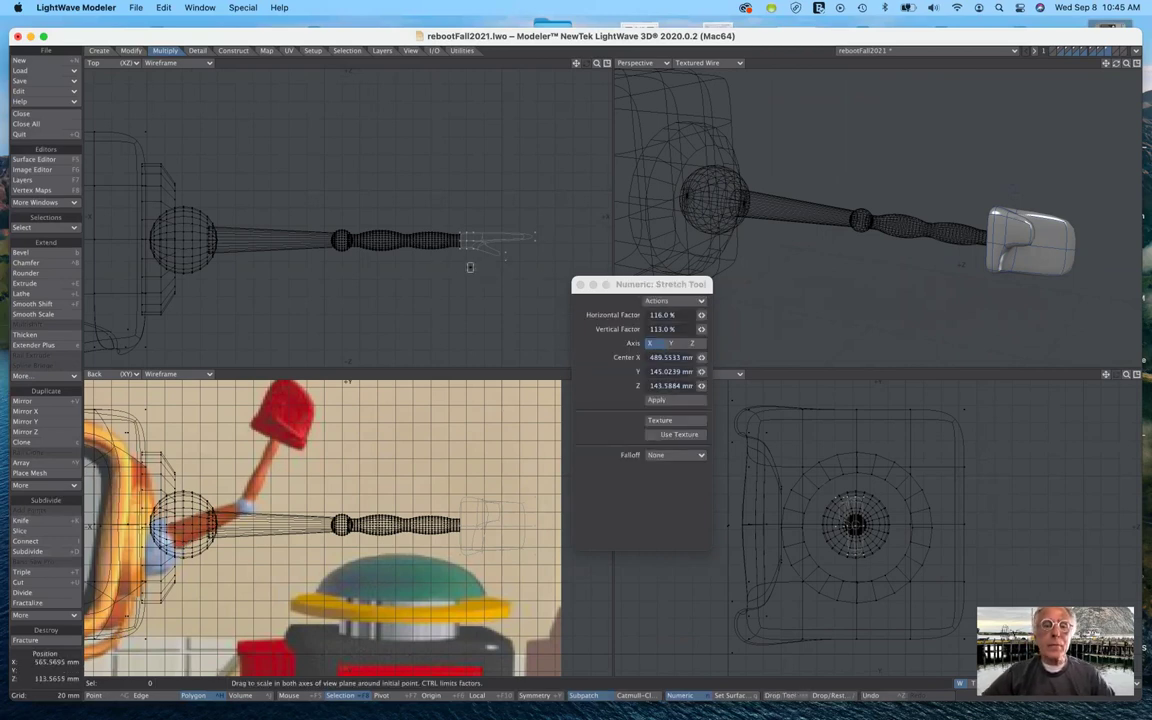
{"action": "left_click_drag", "start_coordinate": [461, 267], "coordinate": [461, 260]}
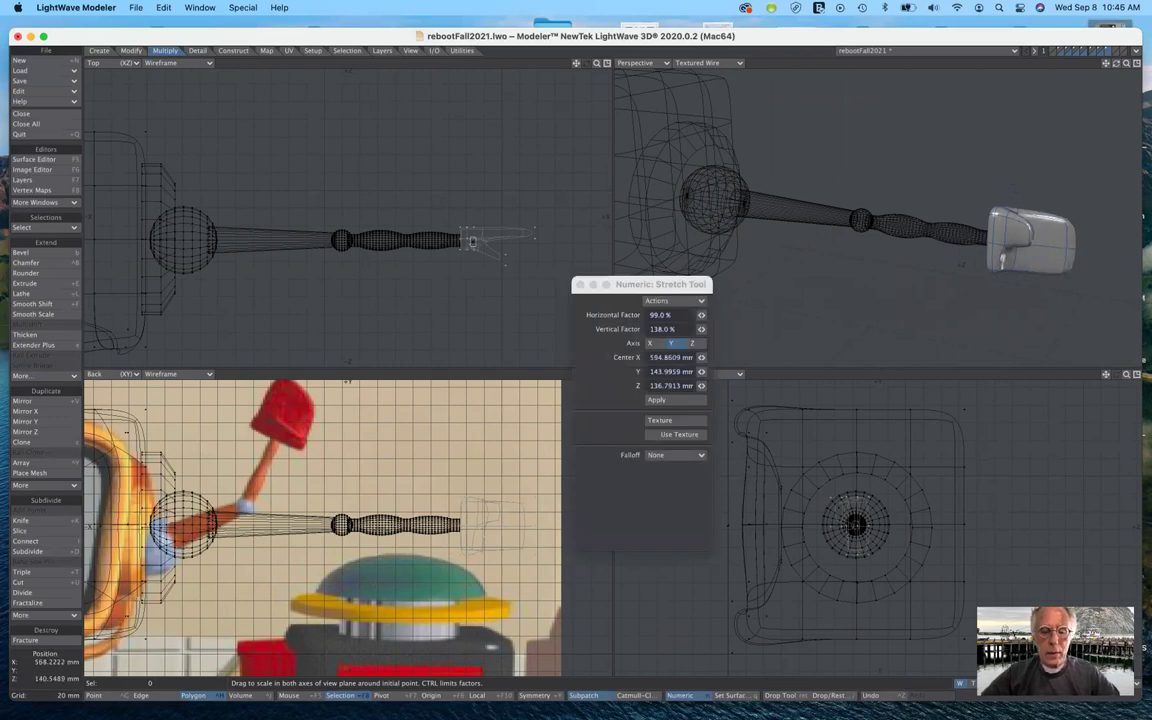
Move the whole hand about 0.7 mm in X and -2.2 mm in Z to align it with the forearm.
{"action": "key", "text": "t"}
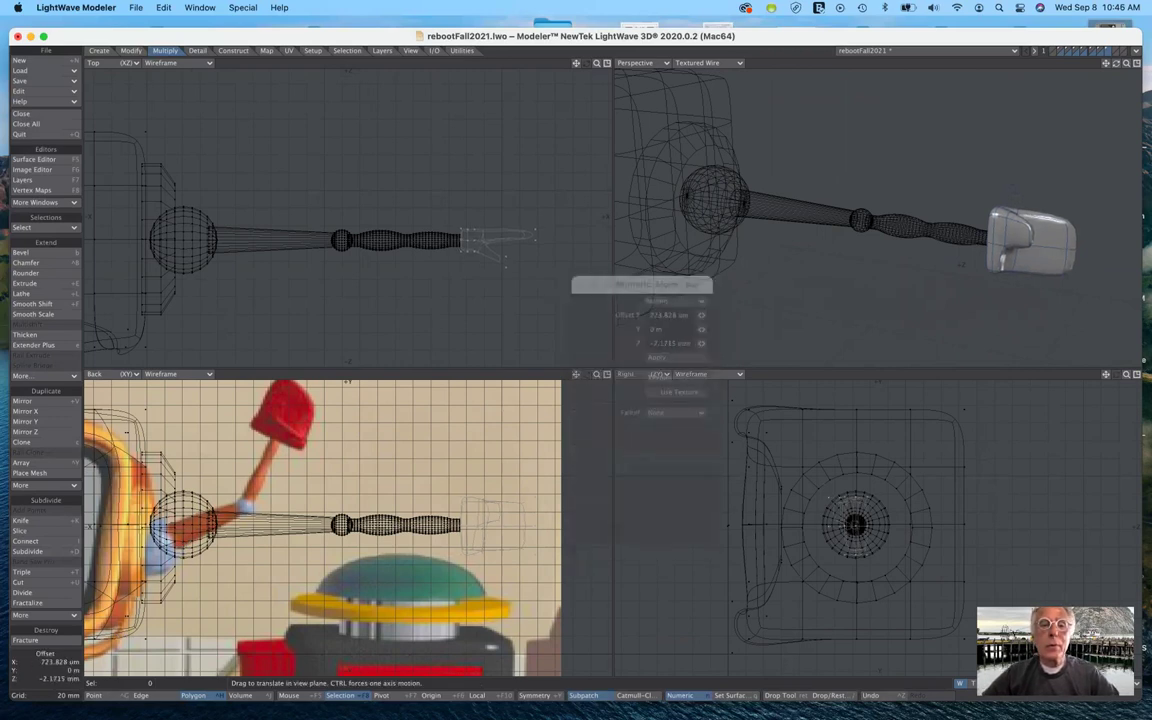
{"action": "left_click_drag", "start_coordinate": [482, 256], "coordinate": [483, 259]}
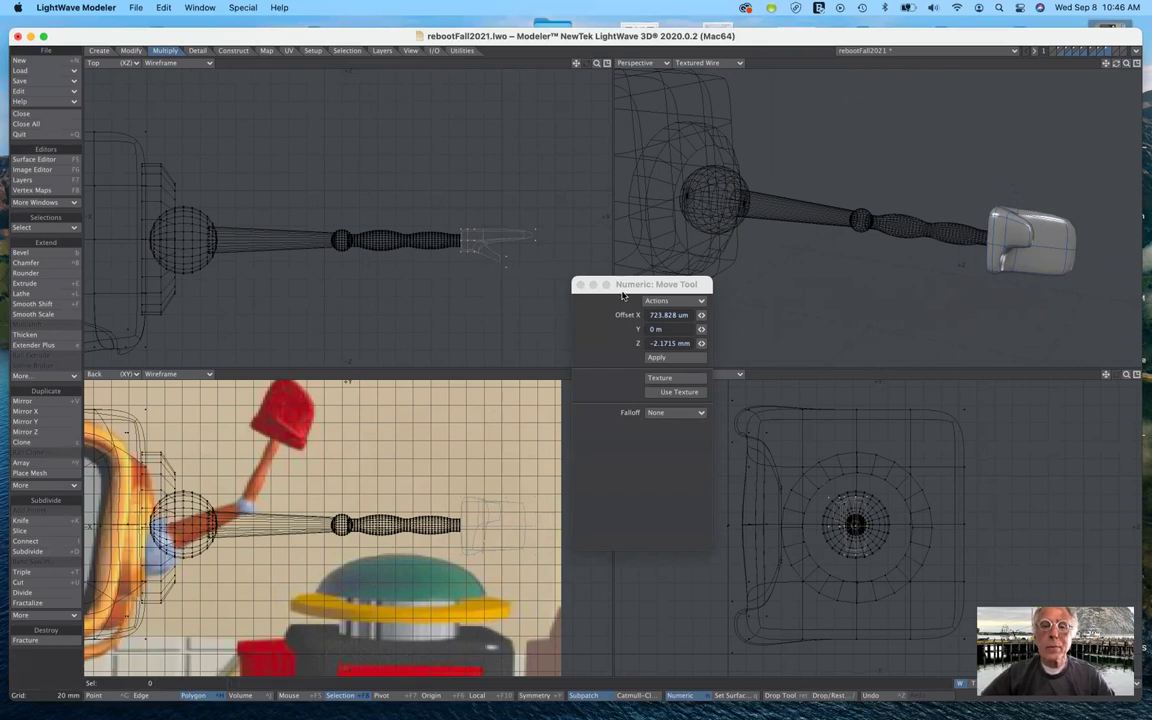
{"action": "left_click_drag", "start_coordinate": [694, 297], "coordinate": [911, 355]}
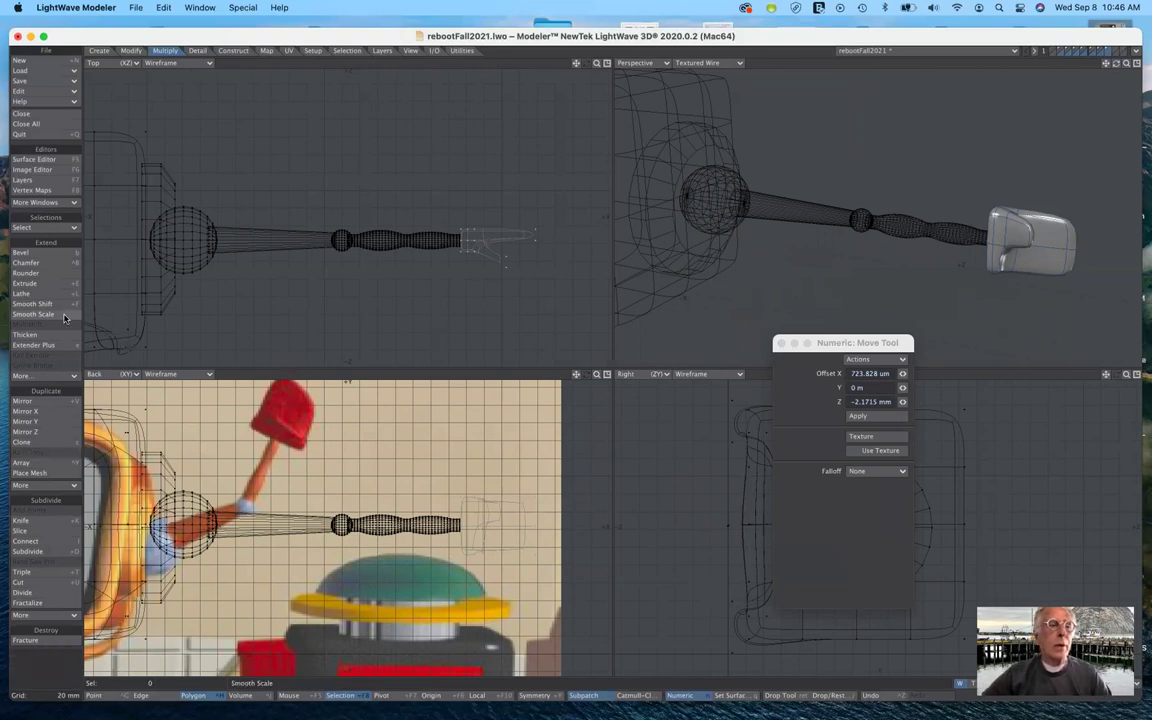
{"action": "mouse_move", "coordinate": [58, 717]}
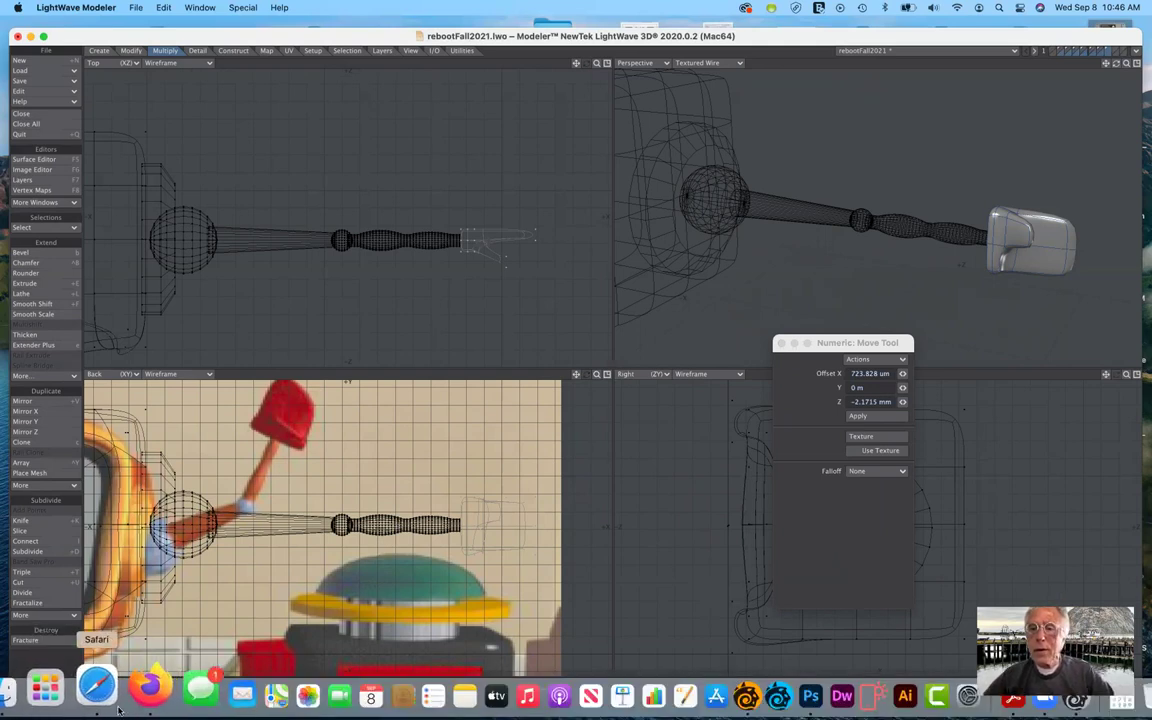
{"action": "key", "text": "space"}
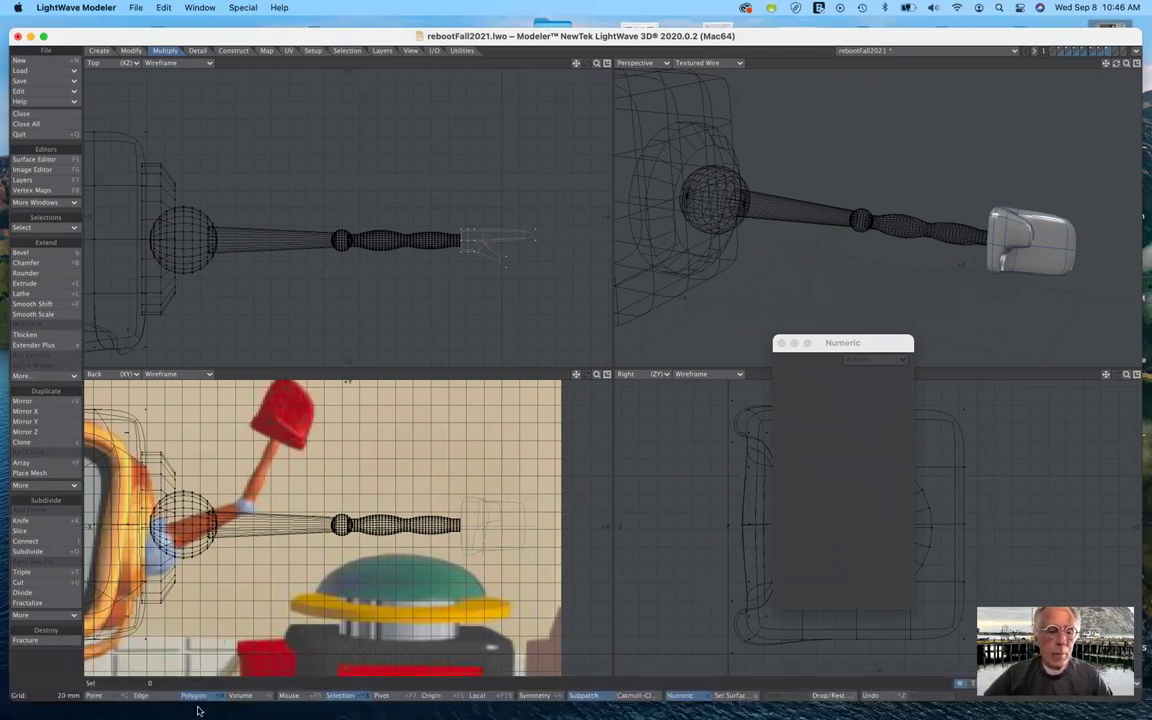
Select the two upper corner points at the hand's outer end, move them about 23.9 mm in X and 3.6 mm in Z, and deselect them.
{"action": "left_click", "coordinate": [101, 697]}
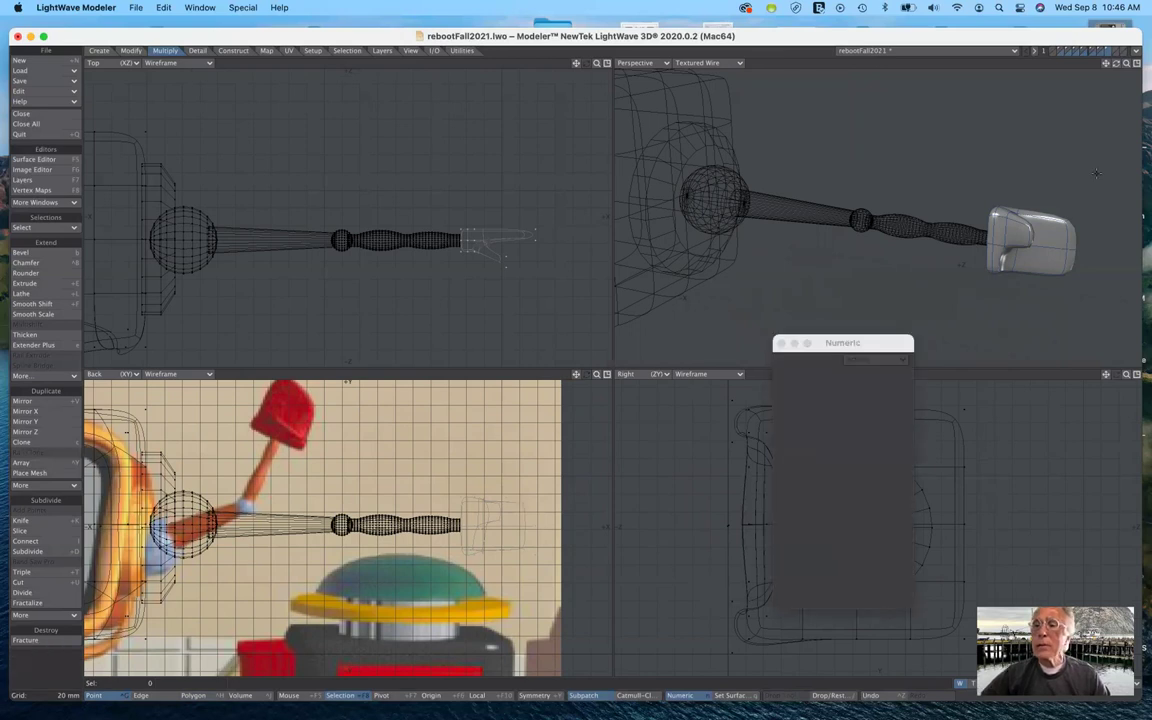
{"action": "left_click_drag", "start_coordinate": [1116, 63], "coordinate": [1116, 65]}
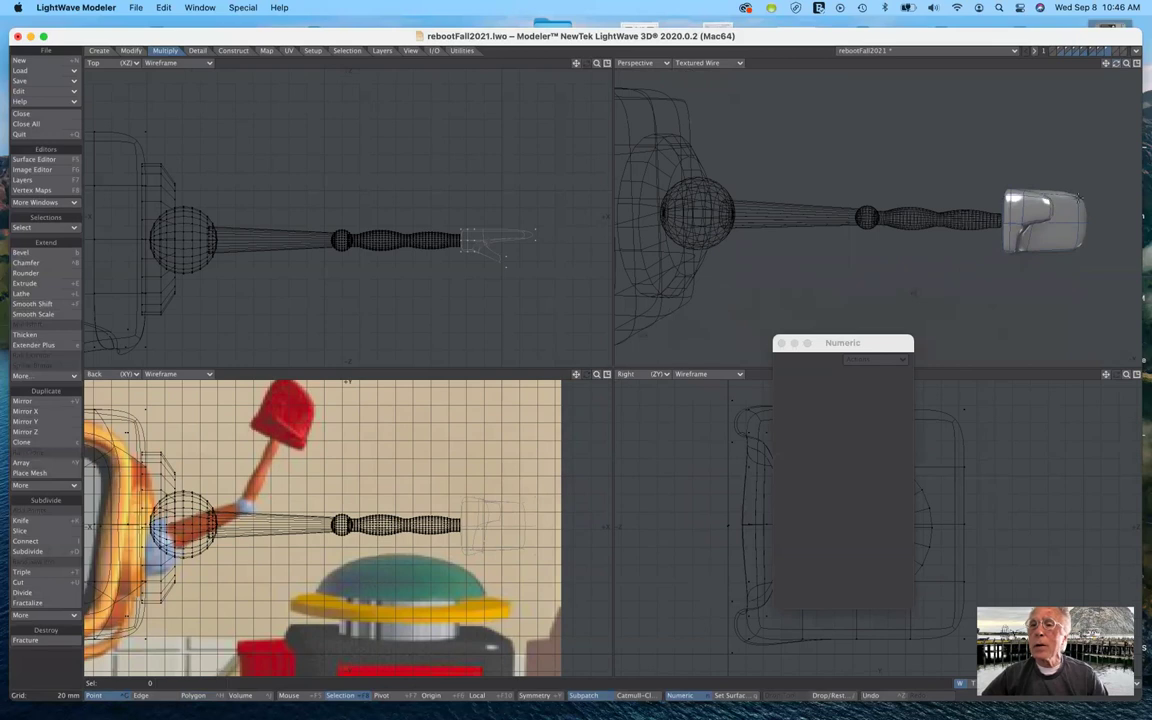
{"action": "left_click_drag", "start_coordinate": [1075, 199], "coordinate": [1071, 231]}
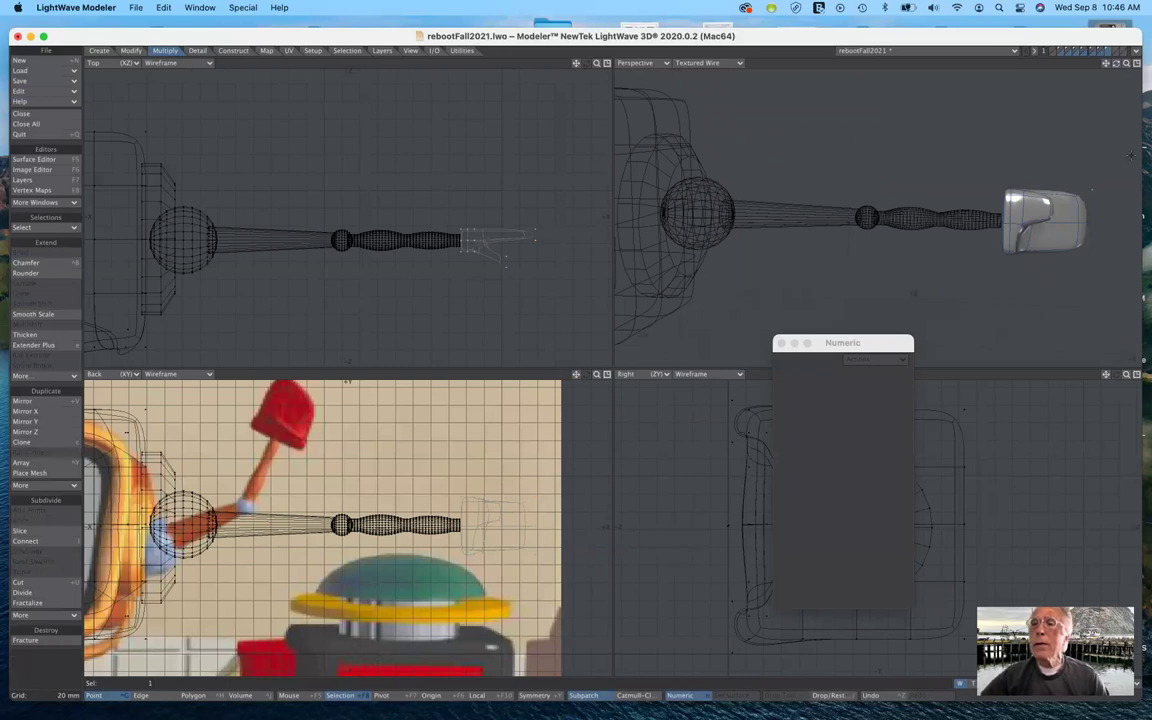
{"action": "left_click_drag", "start_coordinate": [1117, 65], "coordinate": [968, 75]}
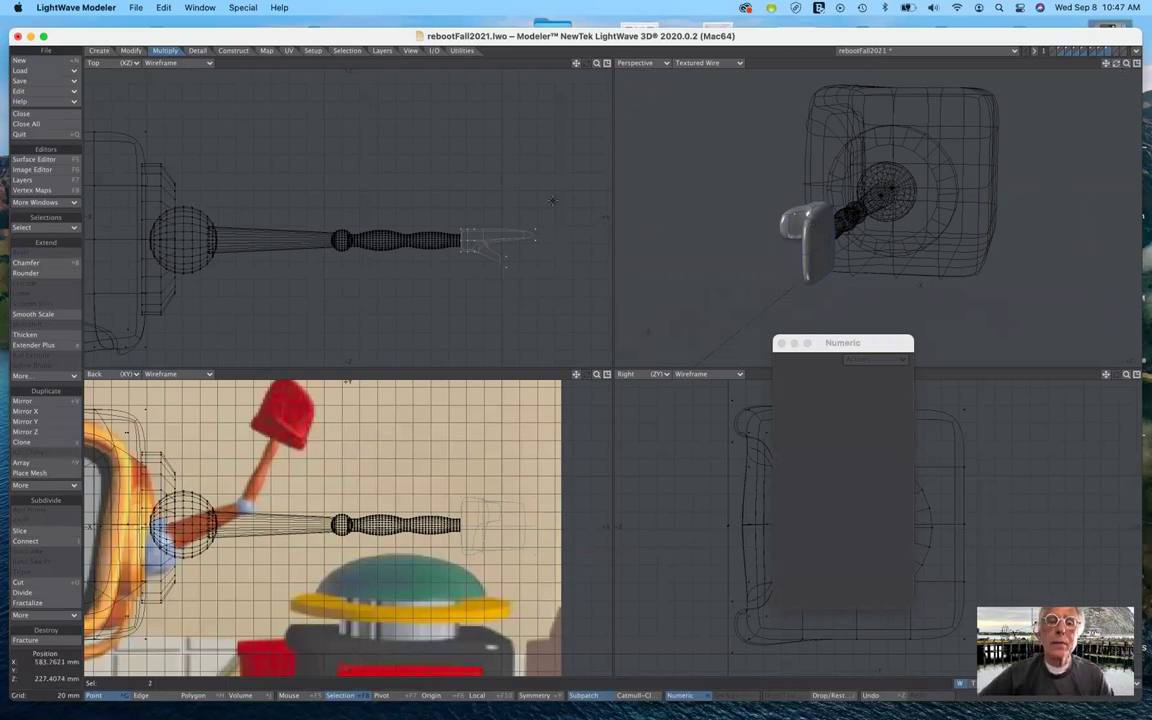
{"action": "key", "text": "t"}
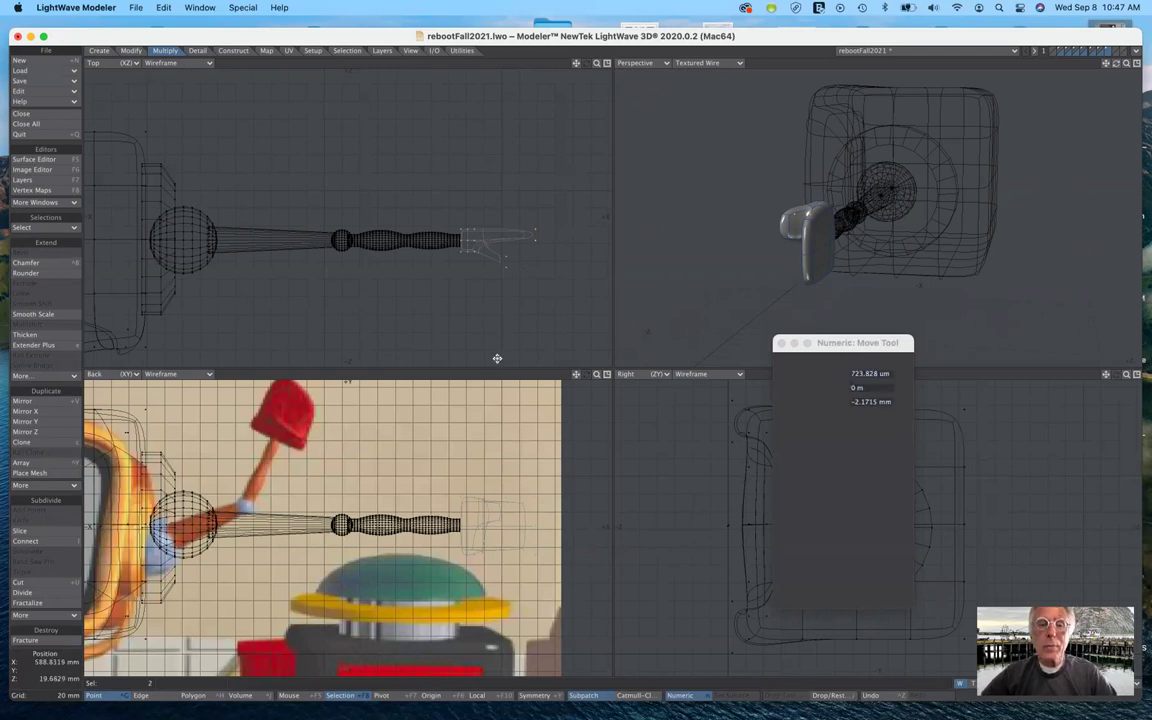
{"action": "key", "text": "n"}
{"action": "left_click_drag", "start_coordinate": [543, 256], "coordinate": [573, 255]}
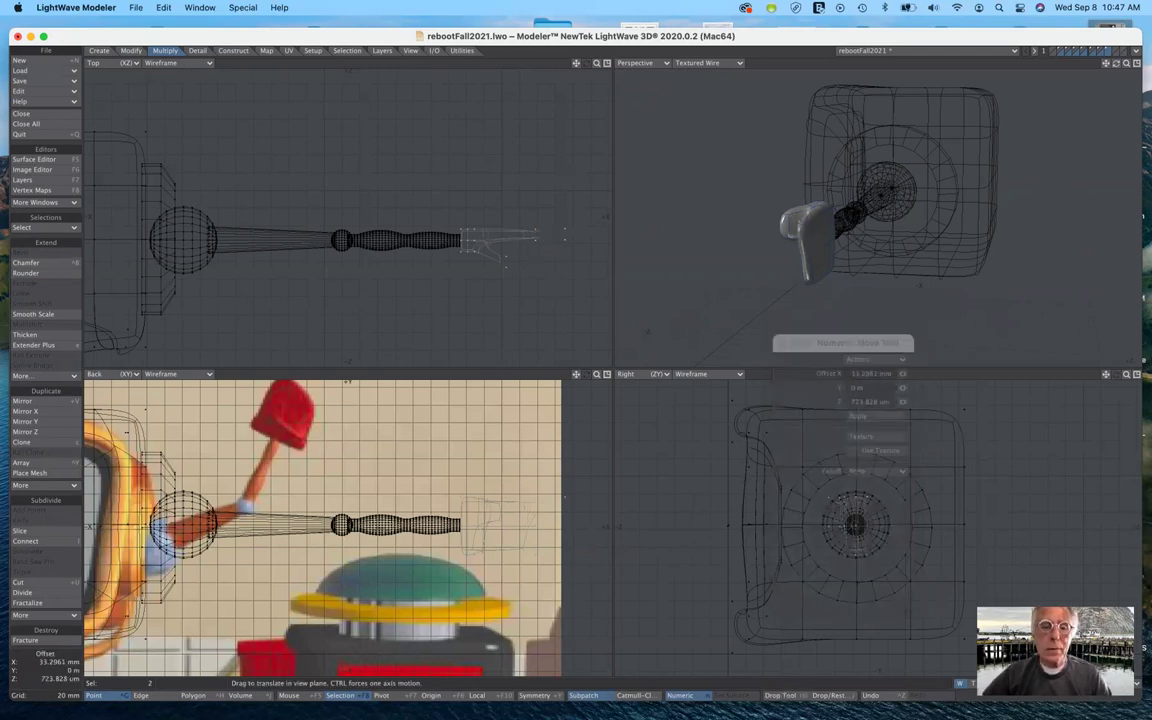
{"action": "left_click_drag", "start_coordinate": [573, 255], "coordinate": [564, 252]}
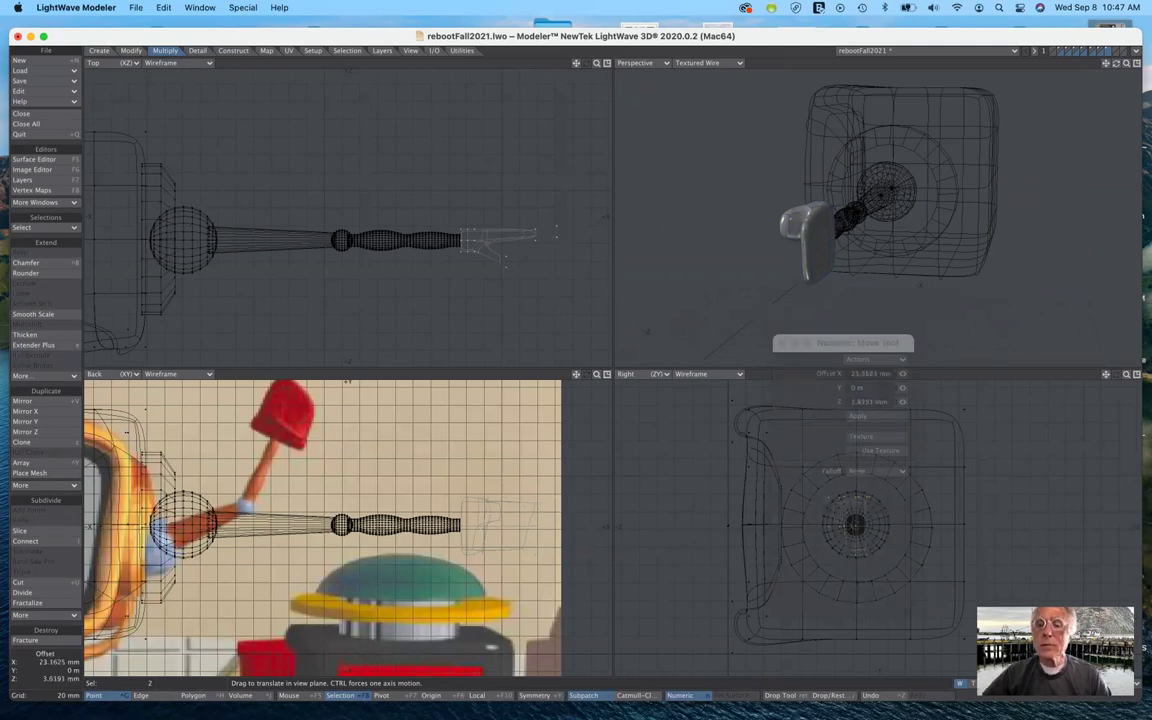
{"action": "left_click_drag", "start_coordinate": [1117, 63], "coordinate": [1147, 65]}
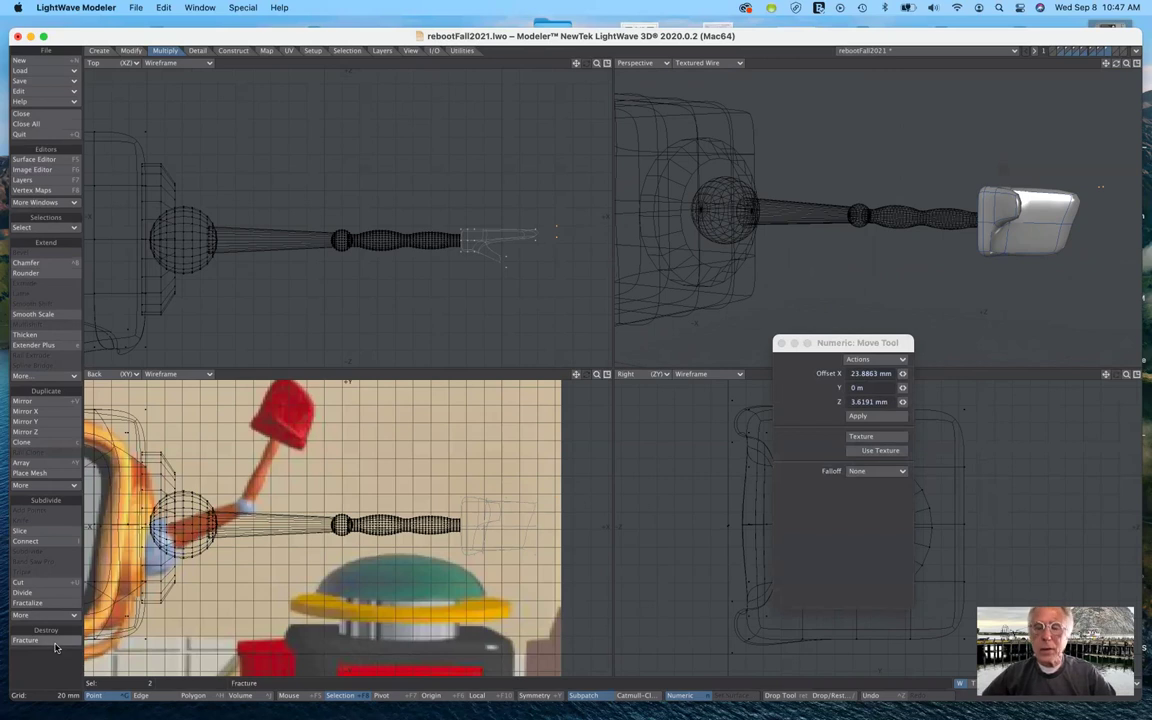
{"action": "left_click", "coordinate": [53, 665]}
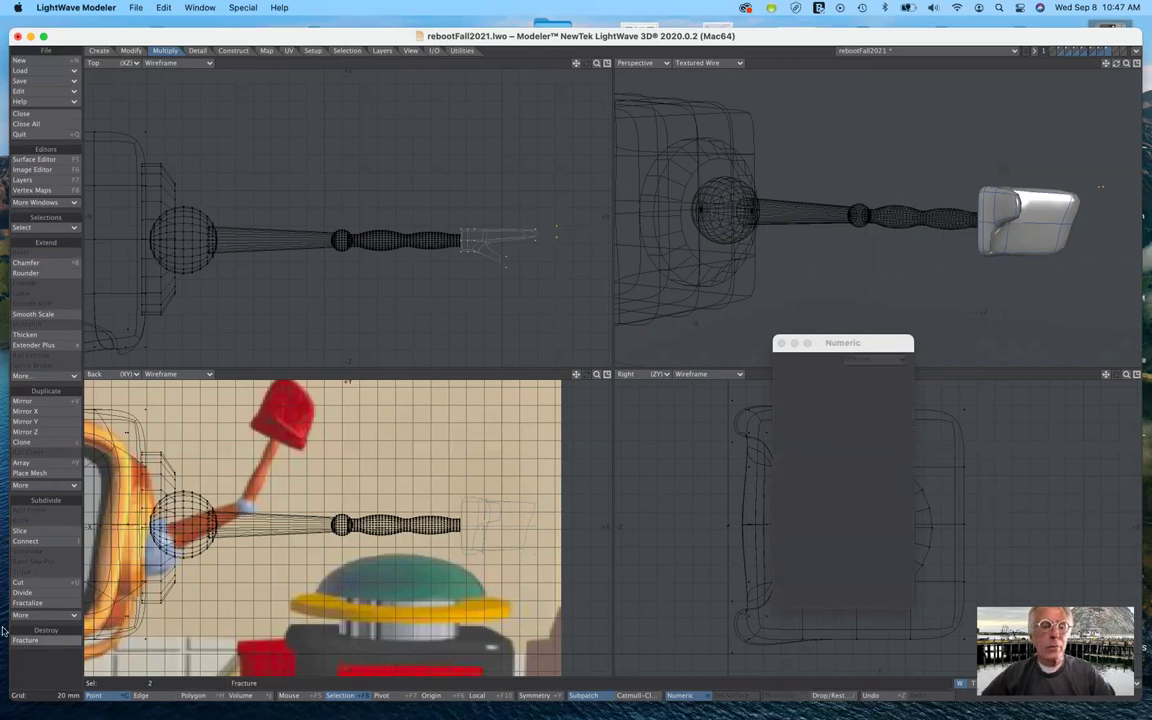
{"action": "left_click", "coordinate": [50, 671]}
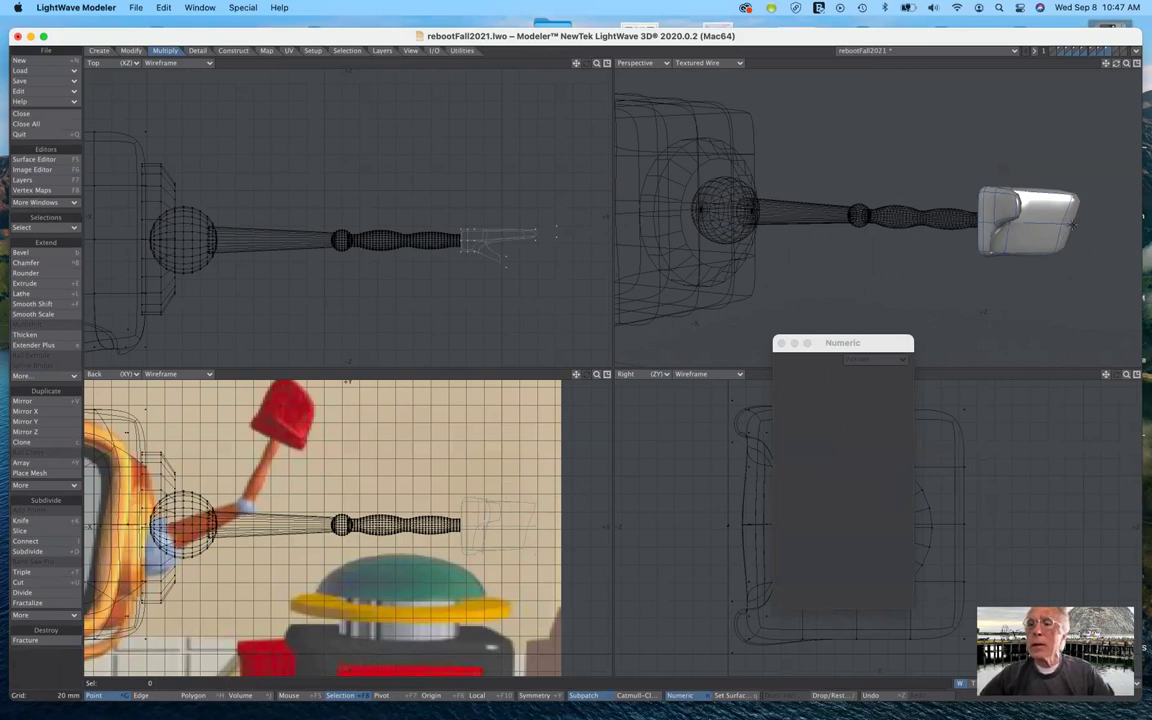
Select the two middle points of the hand's outer end and move them about 8.7 mm outward along X.
{"action": "left_click", "coordinate": [1066, 252]}
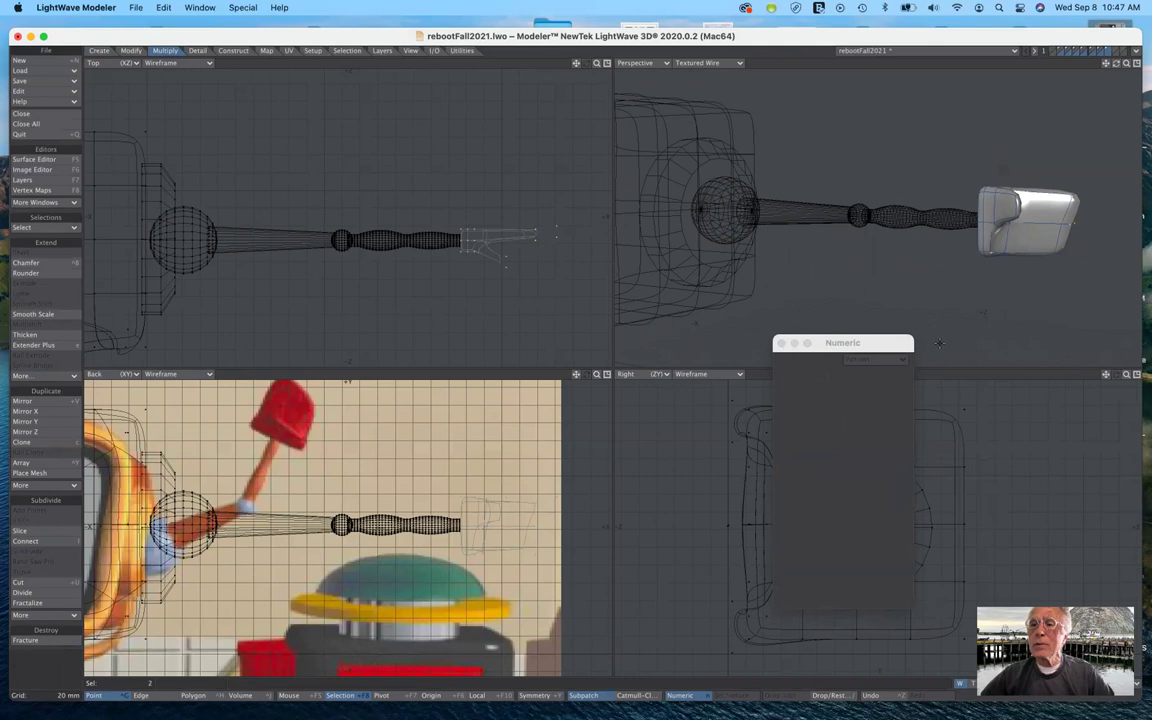
{"action": "key", "text": "t"}
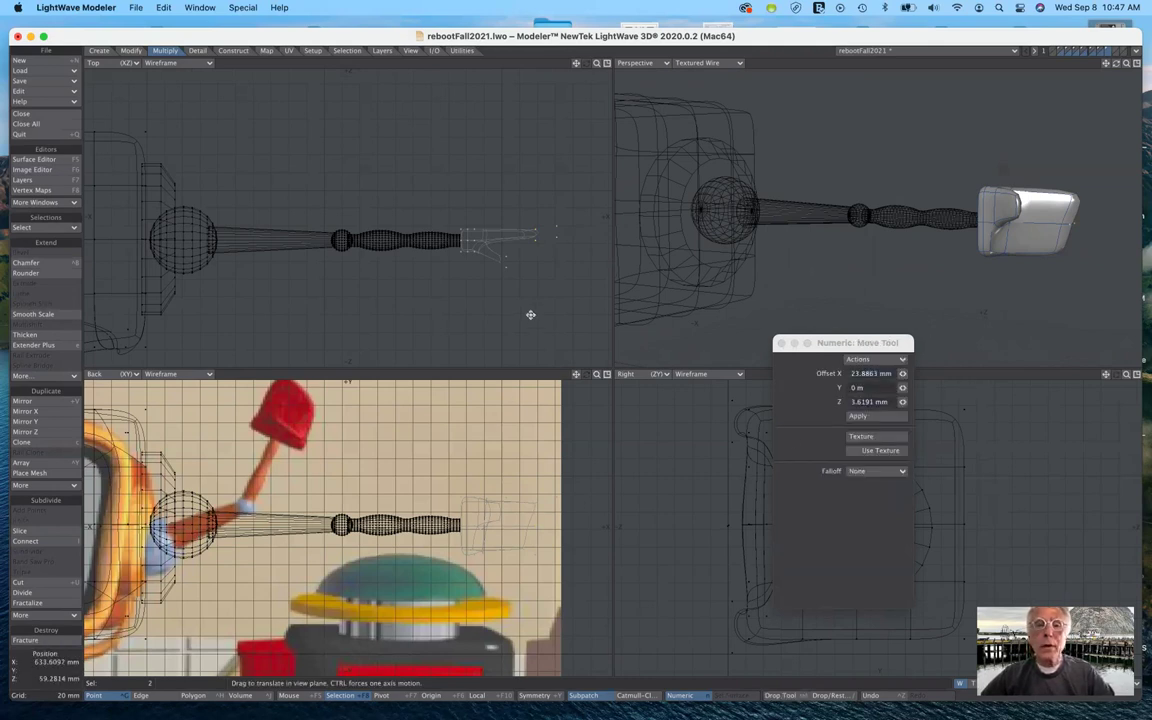
{"action": "left_click_drag", "start_coordinate": [530, 314], "coordinate": [540, 314]}
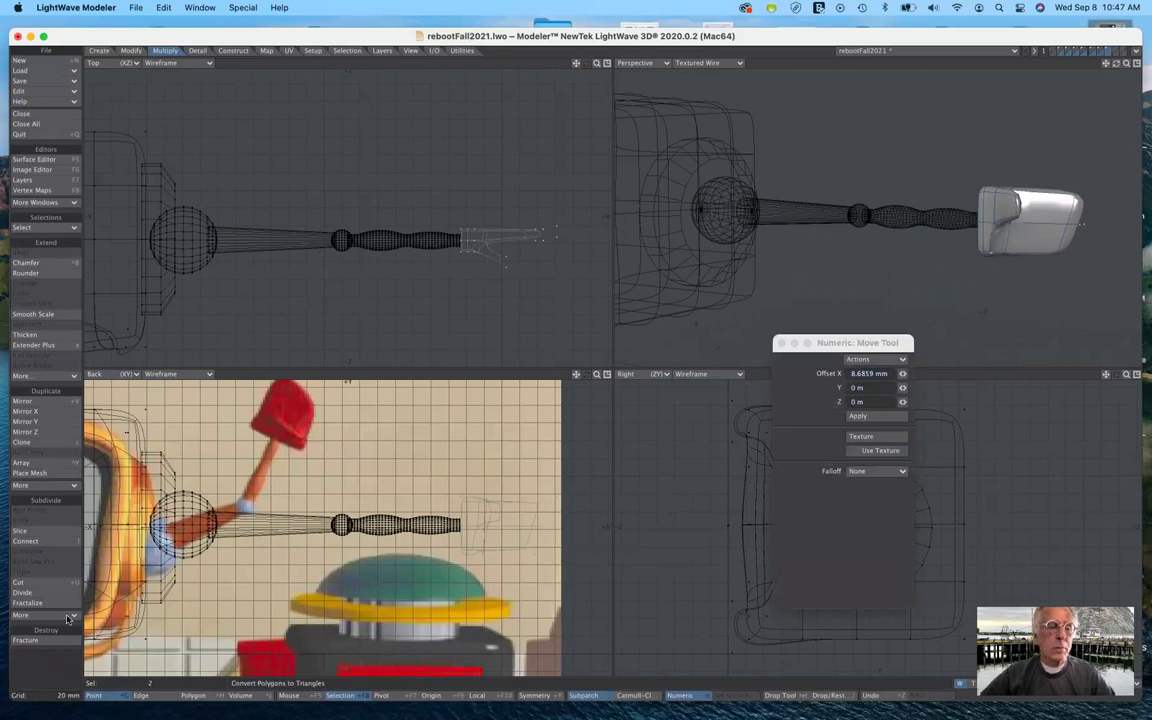
{"action": "left_click", "coordinate": [40, 669]}
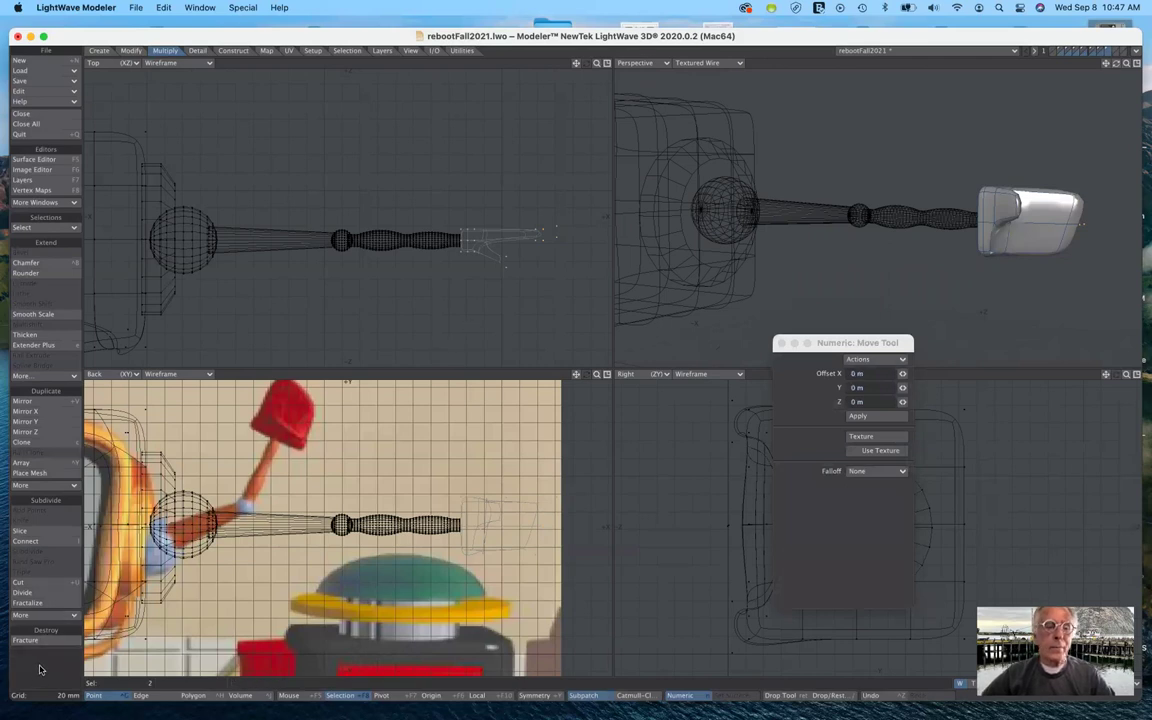
Deselect the points, stretch the whole hand in the top view to 130% vertically, and move it about -2.9 mm in Z.
{"action": "left_click", "coordinate": [40, 669]}
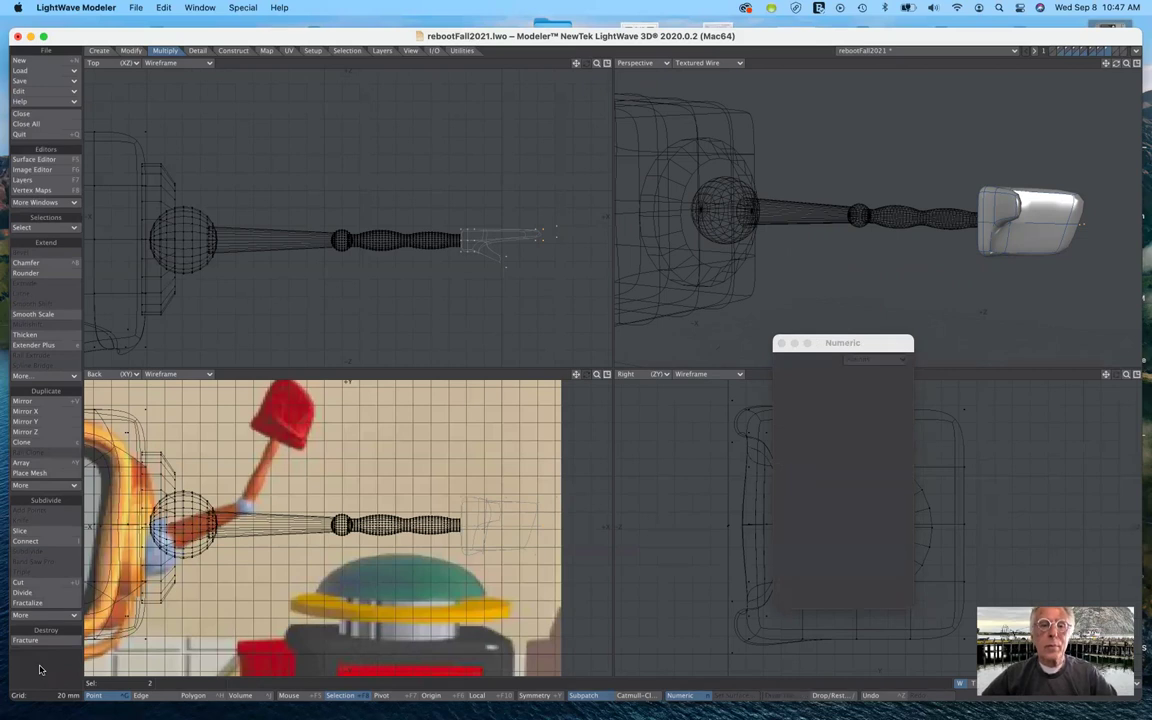
{"action": "left_click", "coordinate": [41, 670]}
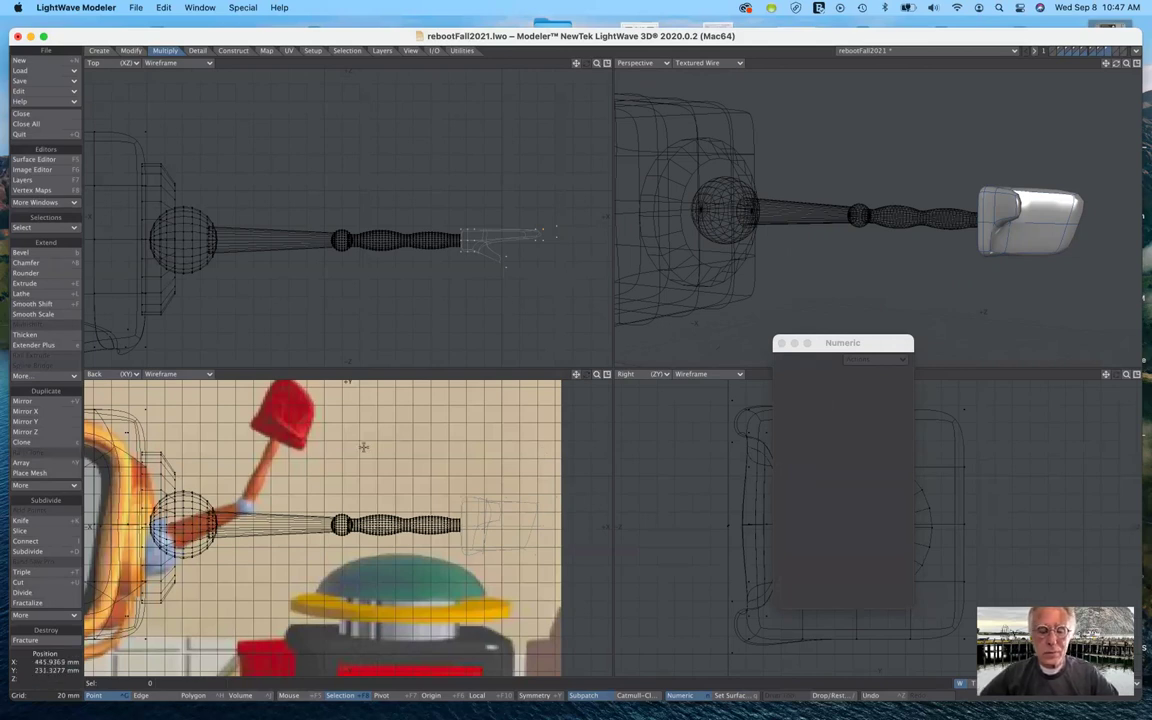
{"action": "key", "text": "h"}
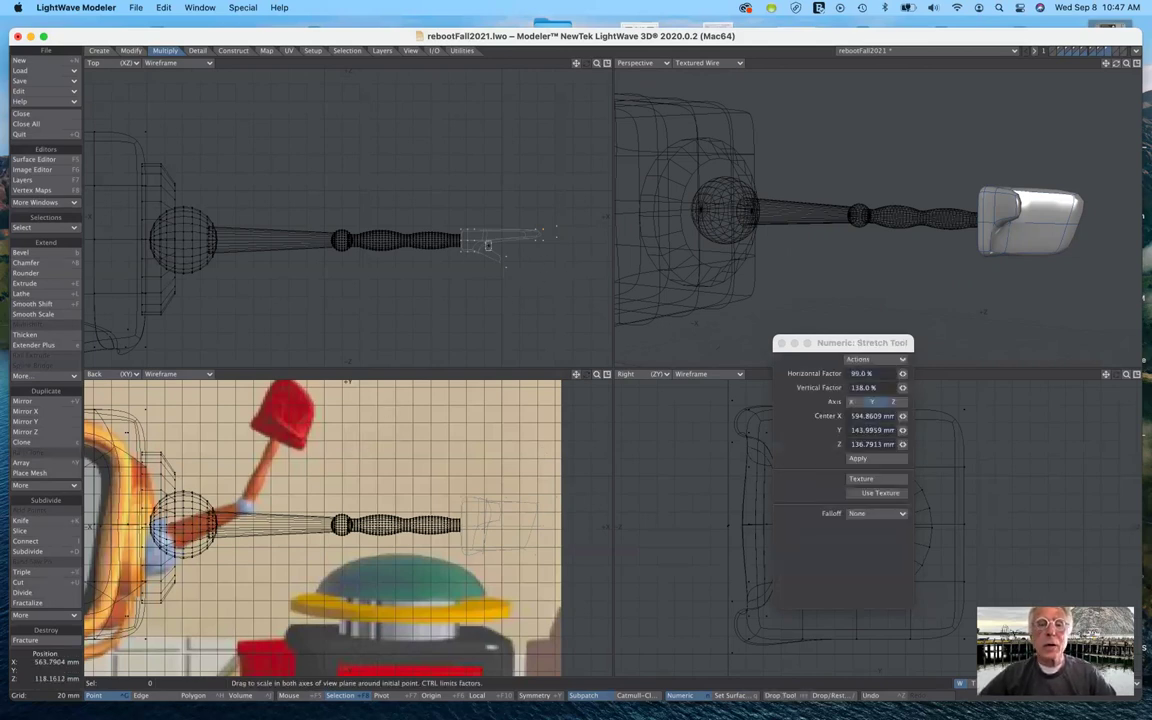
{"action": "left_click_drag", "start_coordinate": [489, 244], "coordinate": [489, 221]}
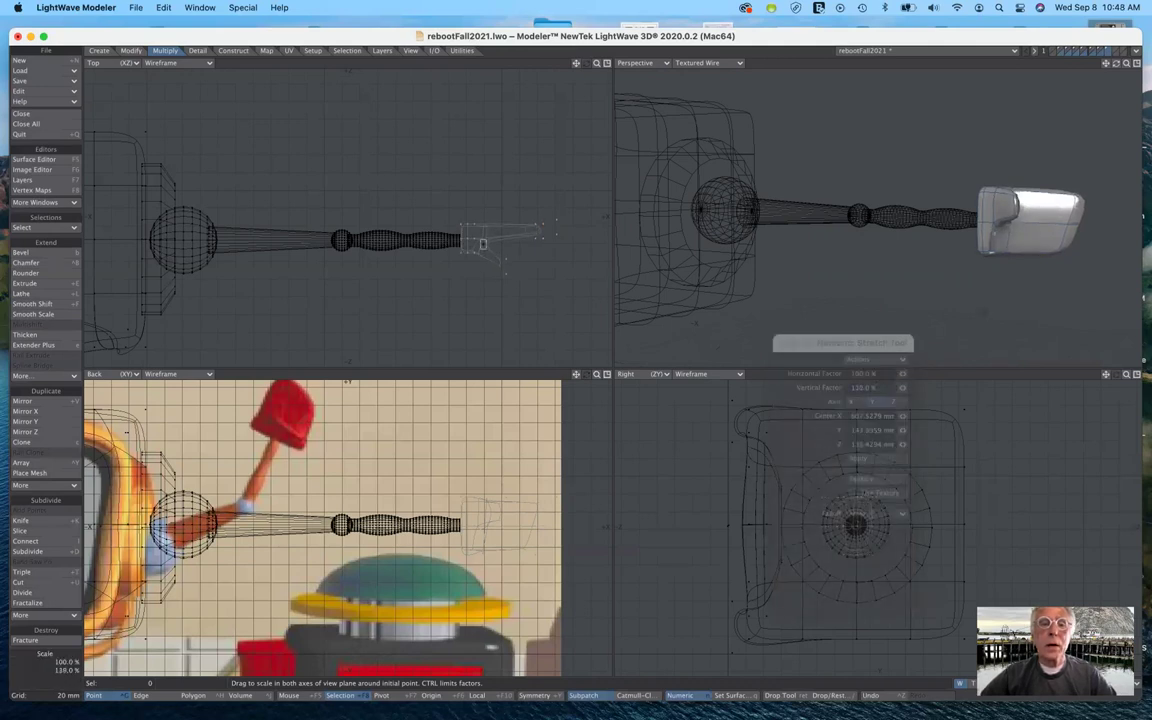
{"action": "key", "text": "t"}
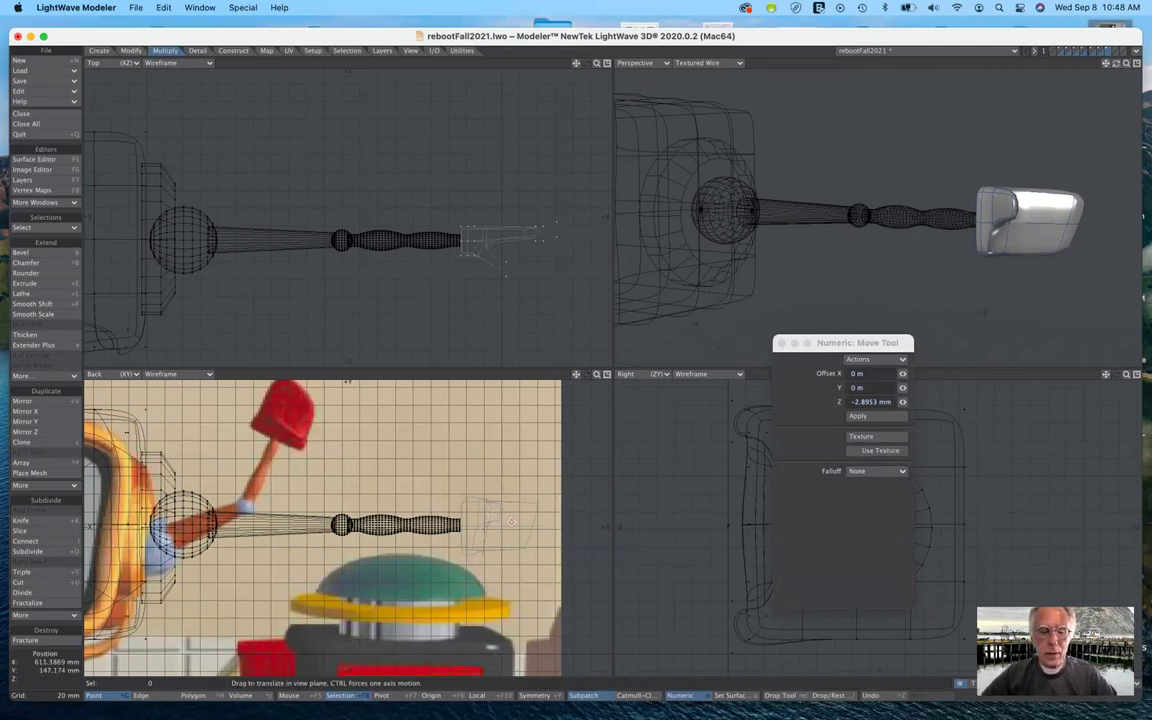
Stretch the hand in the back view to about 86% horizontally and 99% vertically, then move it about -11.6 mm in X and -1.4 mm in Y.
{"action": "key", "text": "h"}
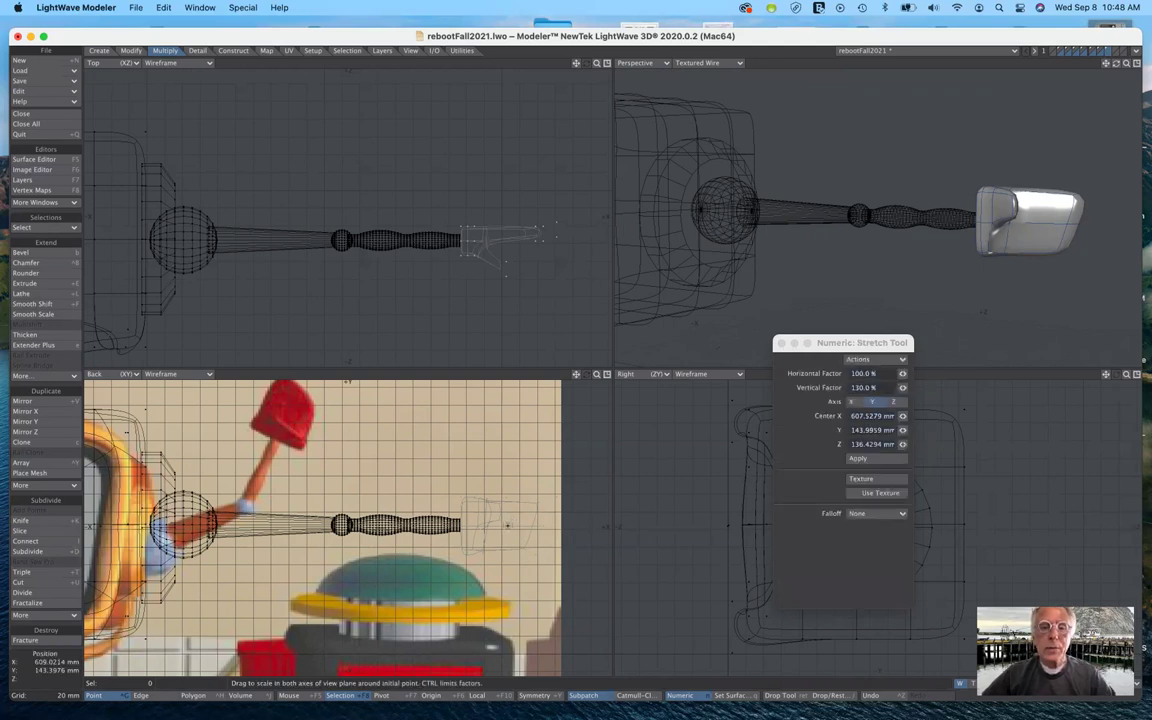
{"action": "left_click_drag", "start_coordinate": [507, 525], "coordinate": [498, 532]}
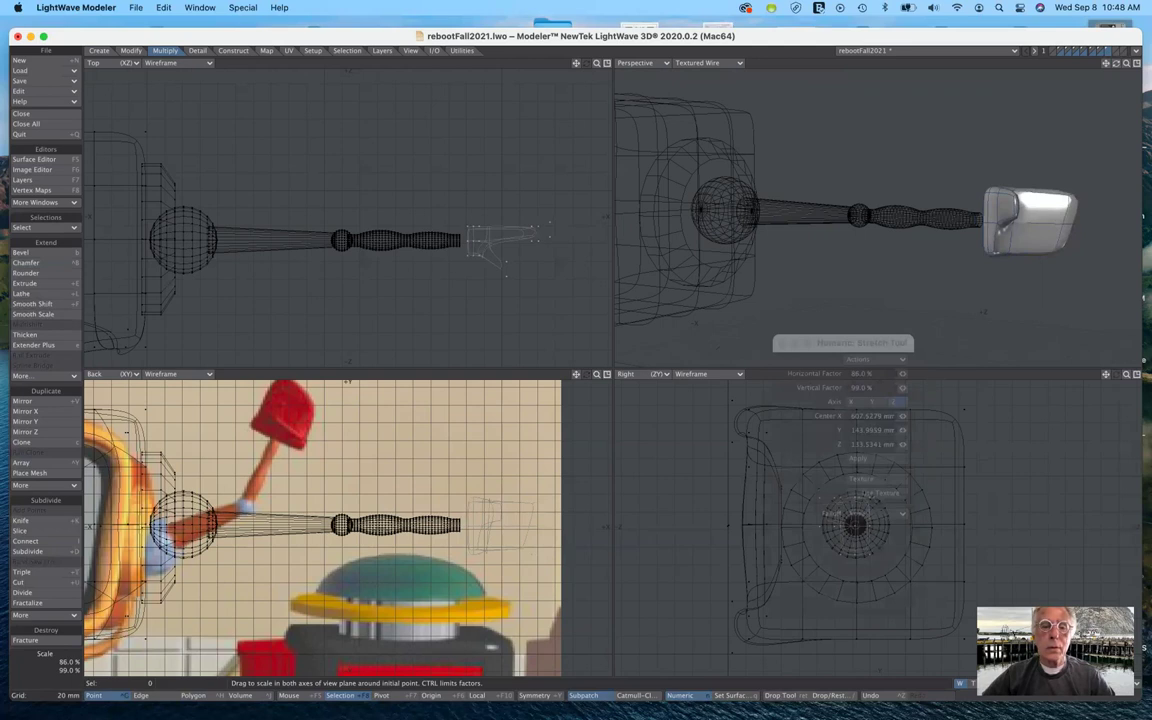
{"action": "left_click_drag", "start_coordinate": [503, 526], "coordinate": [491, 527]}
{"action": "key", "text": "t"}
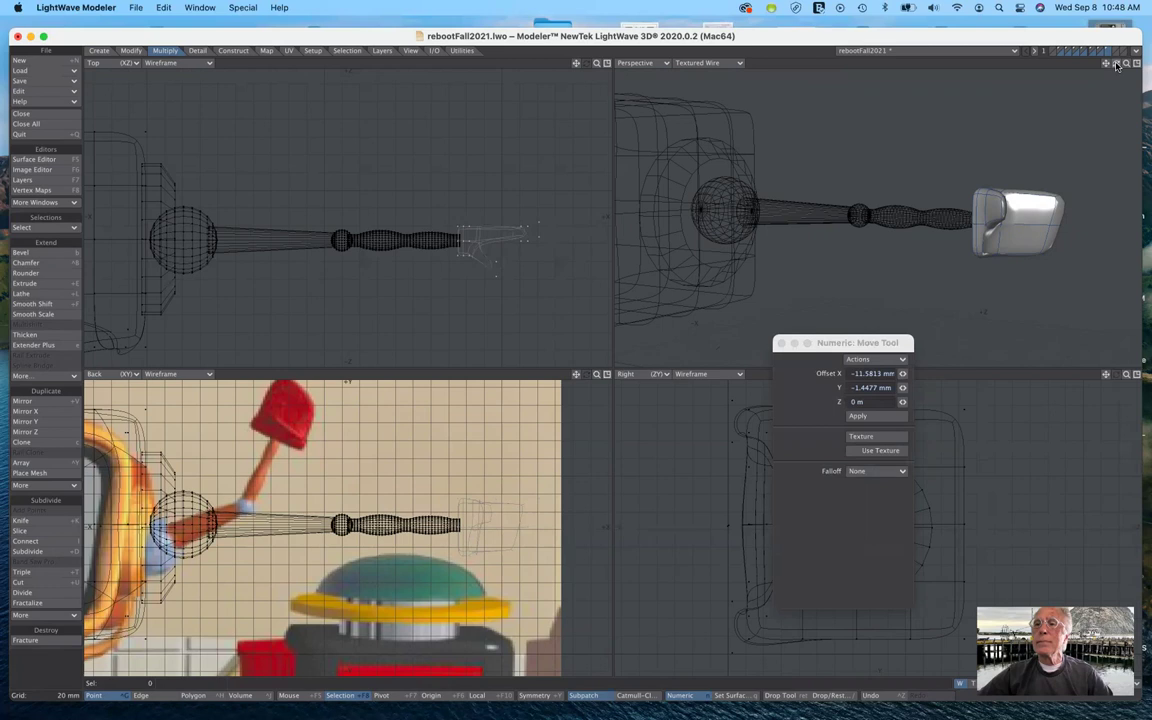
{"action": "left_click_drag", "start_coordinate": [1116, 63], "coordinate": [1146, 64]}
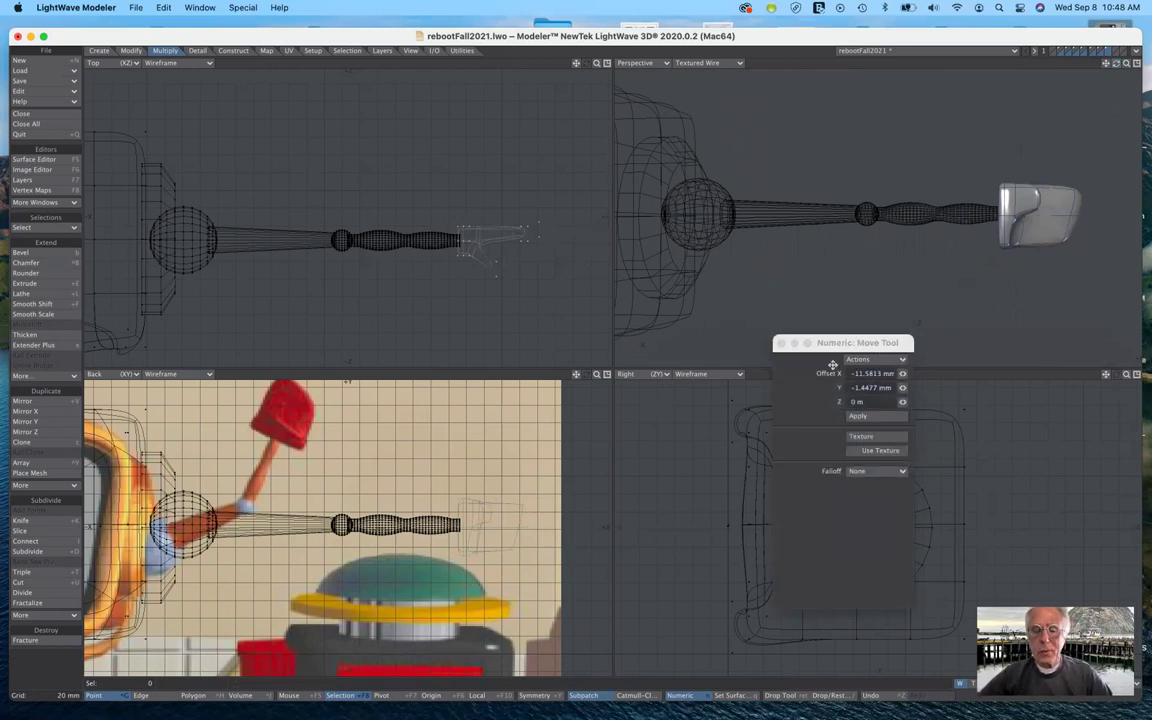
{"action": "key", "text": "Return"}
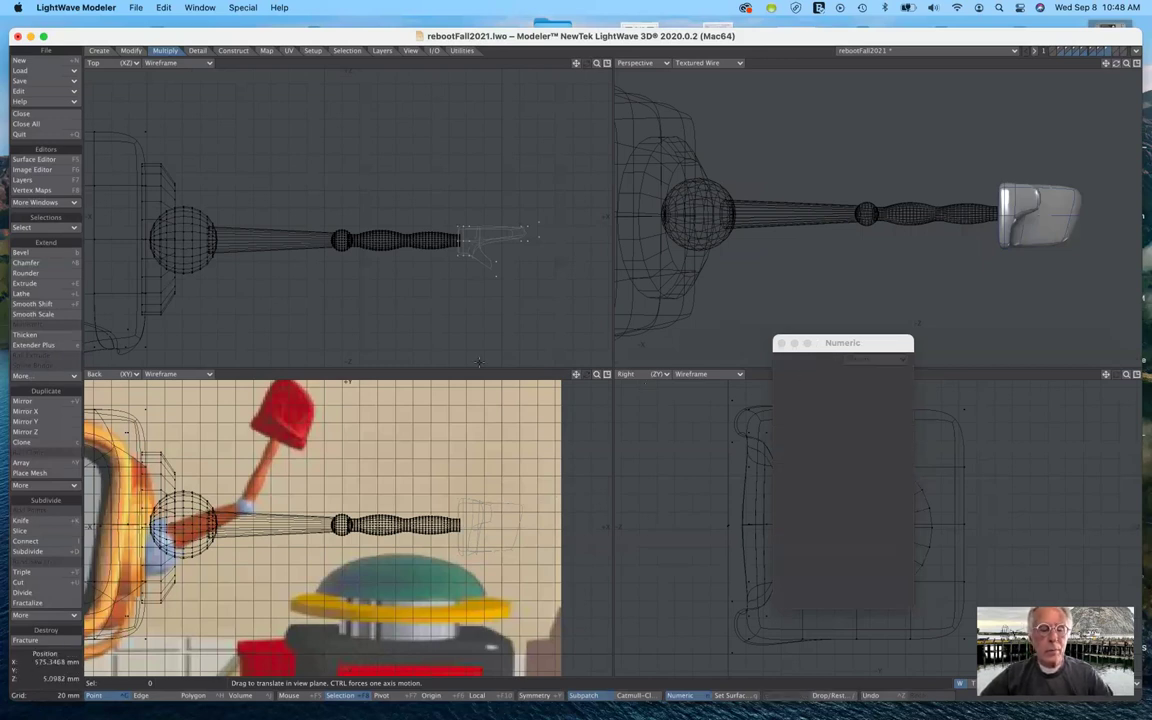
Assign the hand a new surface named red with the colour 191, 0, 0.
{"action": "key", "text": "q"}
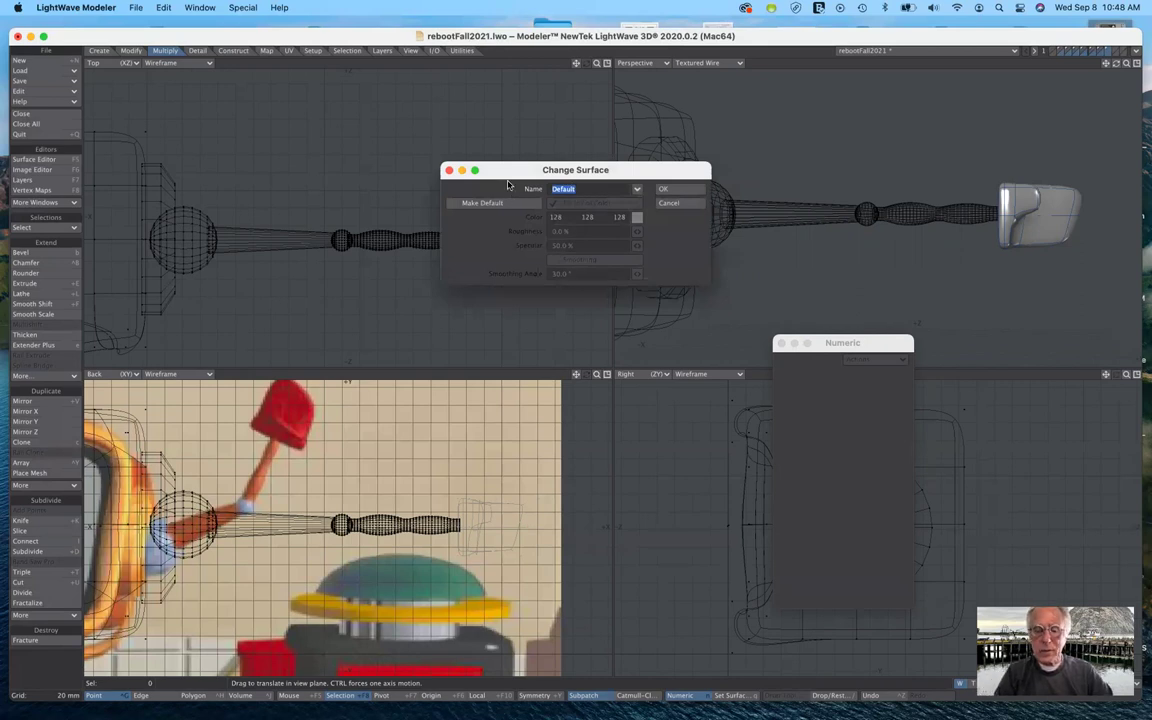
{"action": "type", "text": "red"}
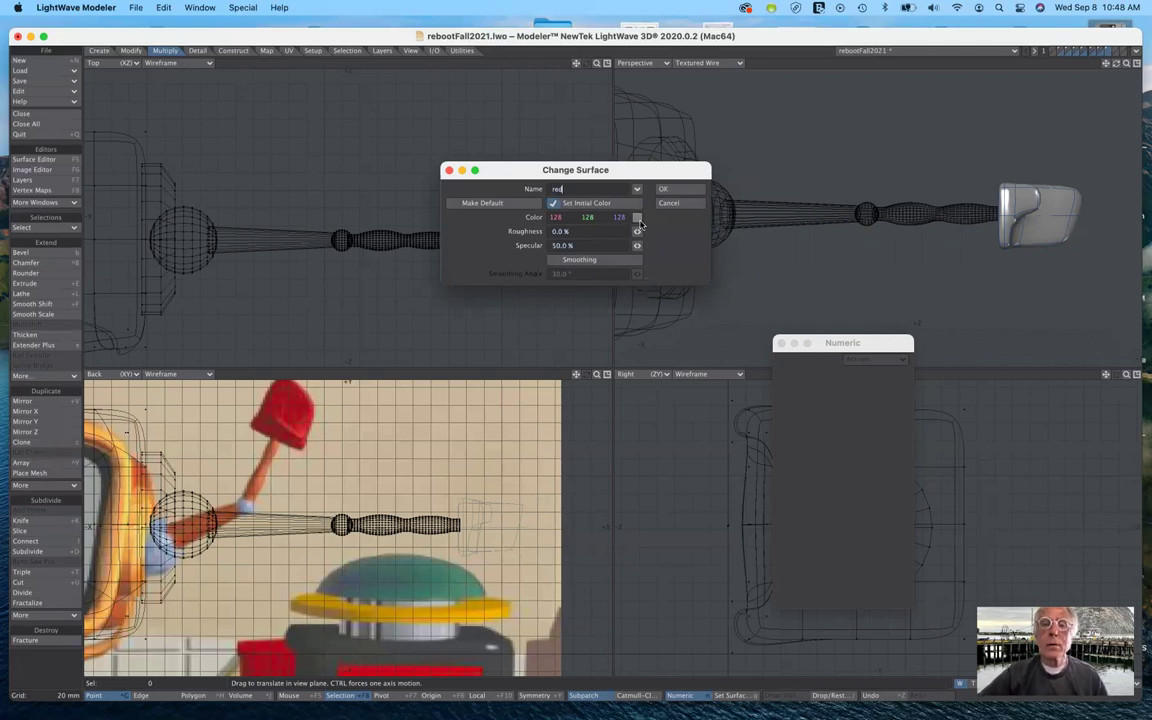
{"action": "left_click", "coordinate": [638, 218]}
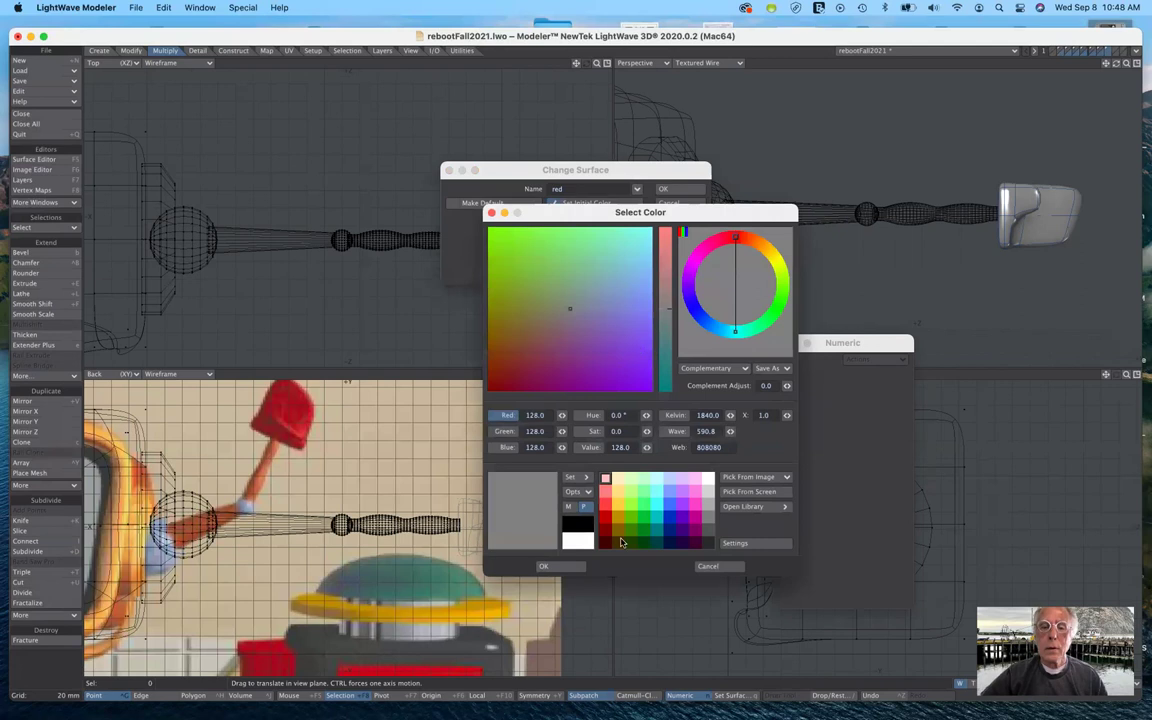
{"action": "left_click", "coordinate": [605, 518]}
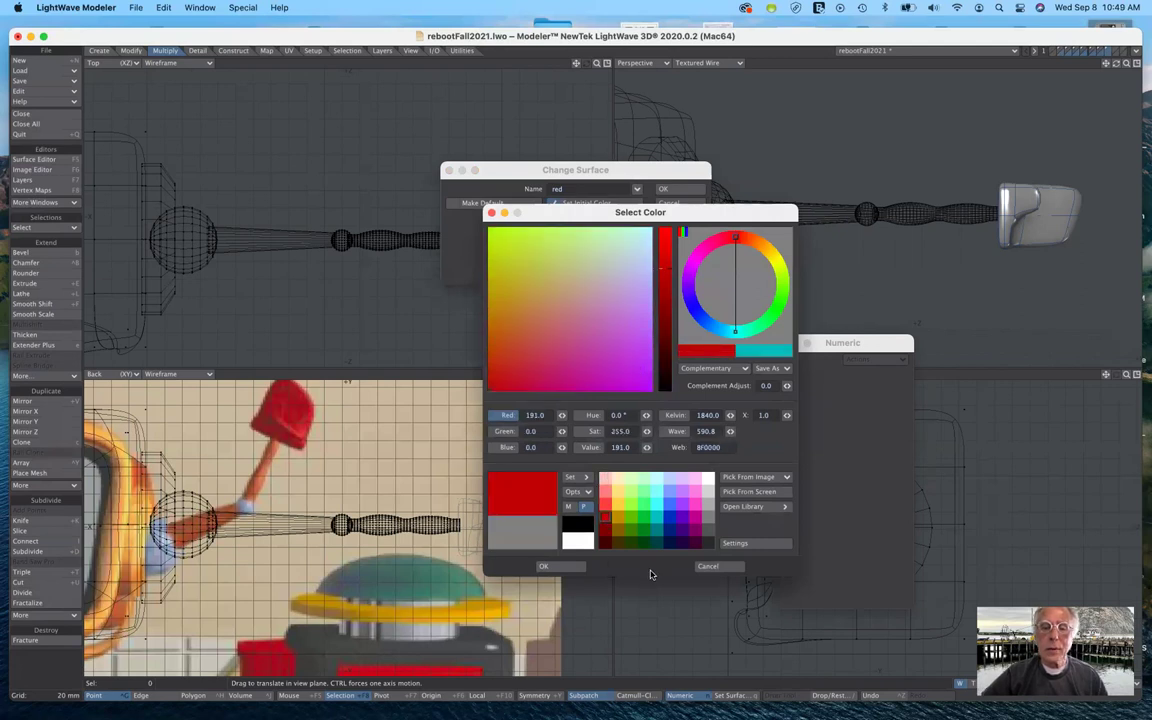
{"action": "left_click", "coordinate": [543, 566]}
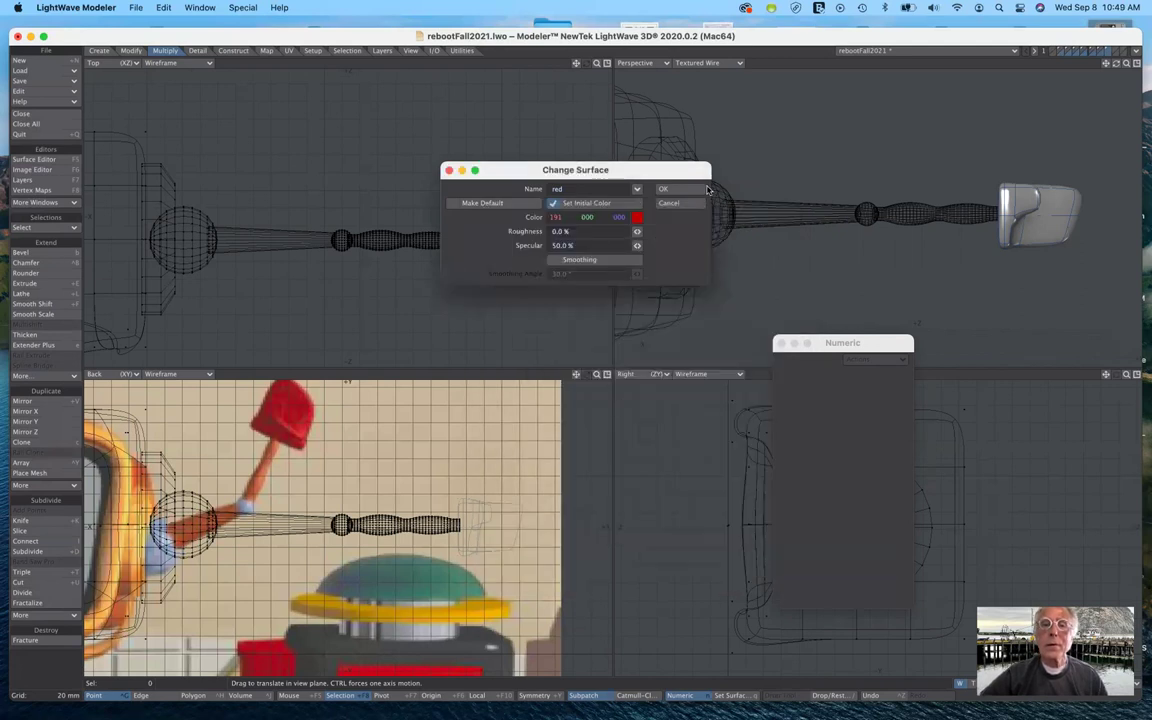
{"action": "left_click", "coordinate": [663, 189]}
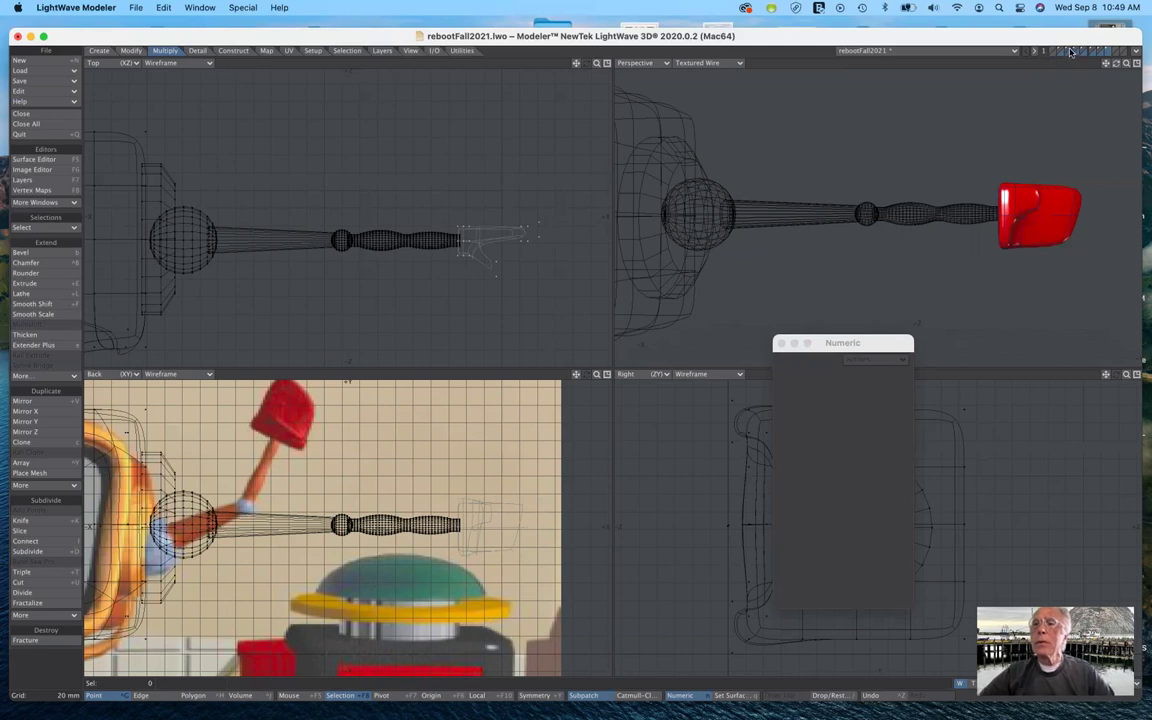
Cut the large shoulder ball from its layer and paste it into the layer of the yellow shoulder disc.
{"action": "left_click", "coordinate": [1068, 51]}
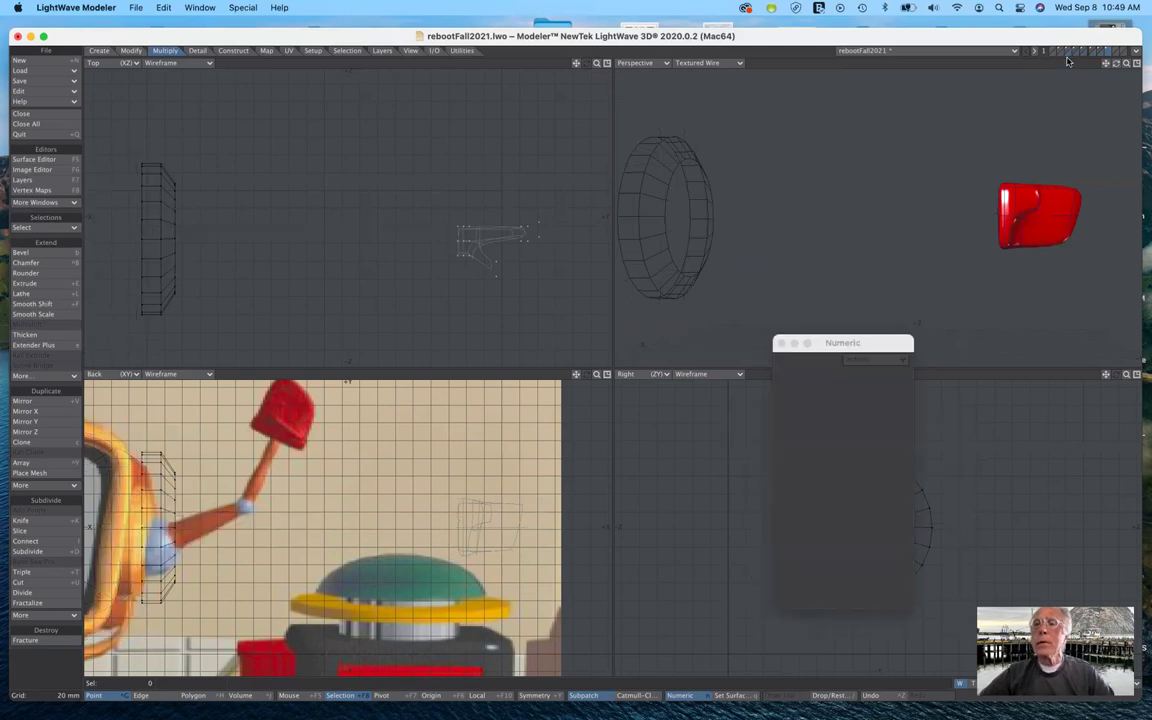
{"action": "left_click", "coordinate": [1070, 51]}
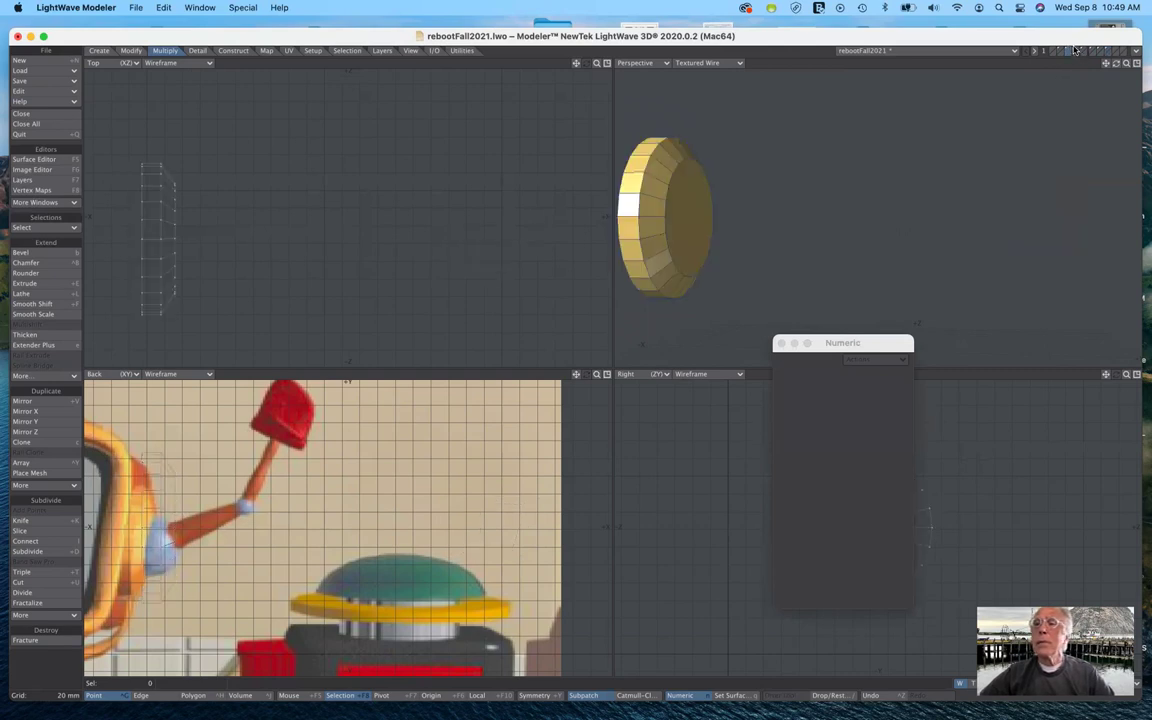
{"action": "left_click", "coordinate": [1076, 51]}
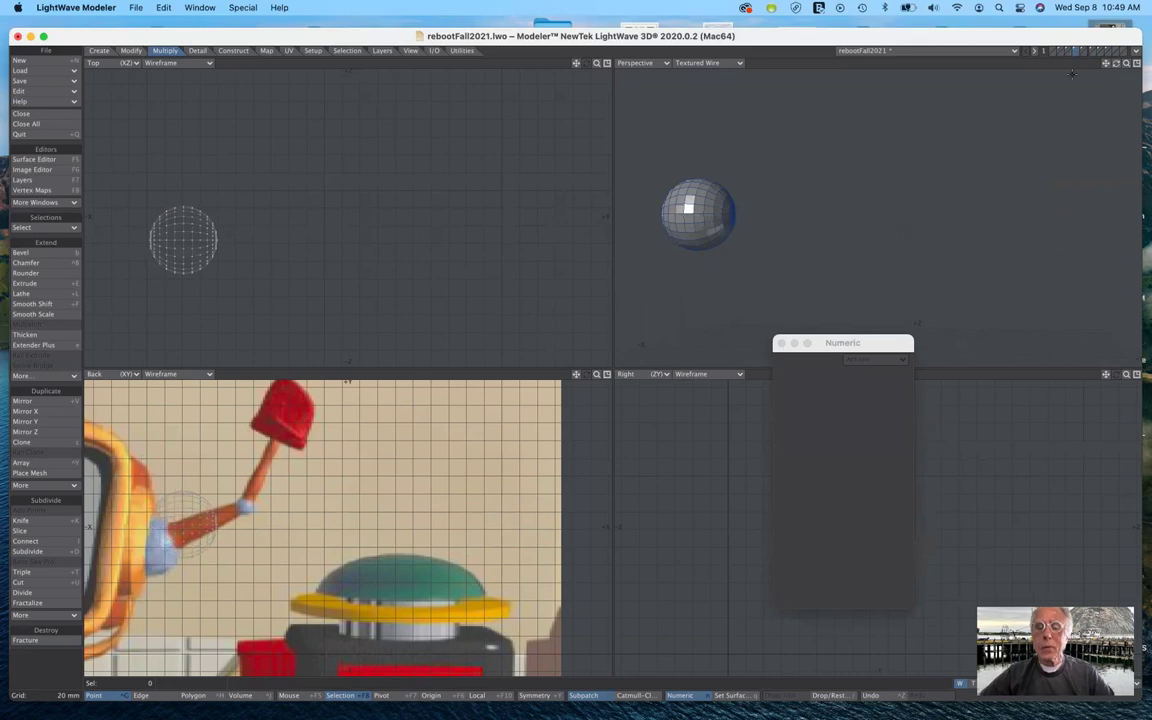
{"action": "key", "text": "Delete"}
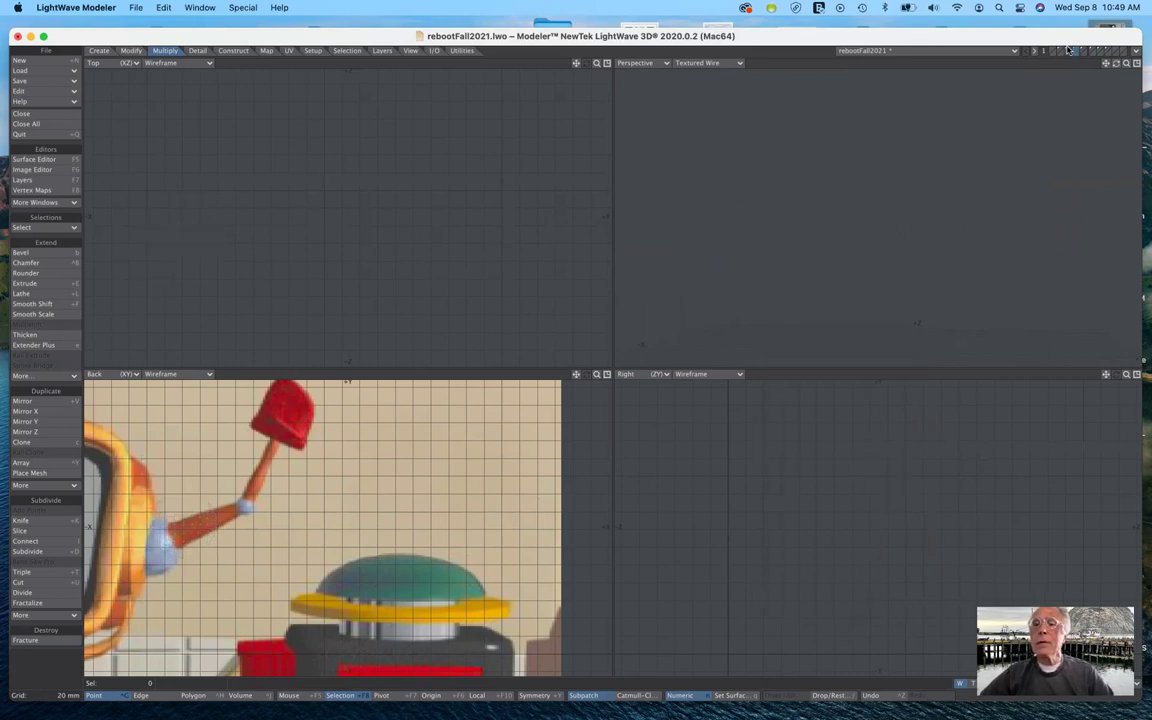
{"action": "left_click", "coordinate": [1068, 51]}
{"action": "key", "text": "ctrl+v"}
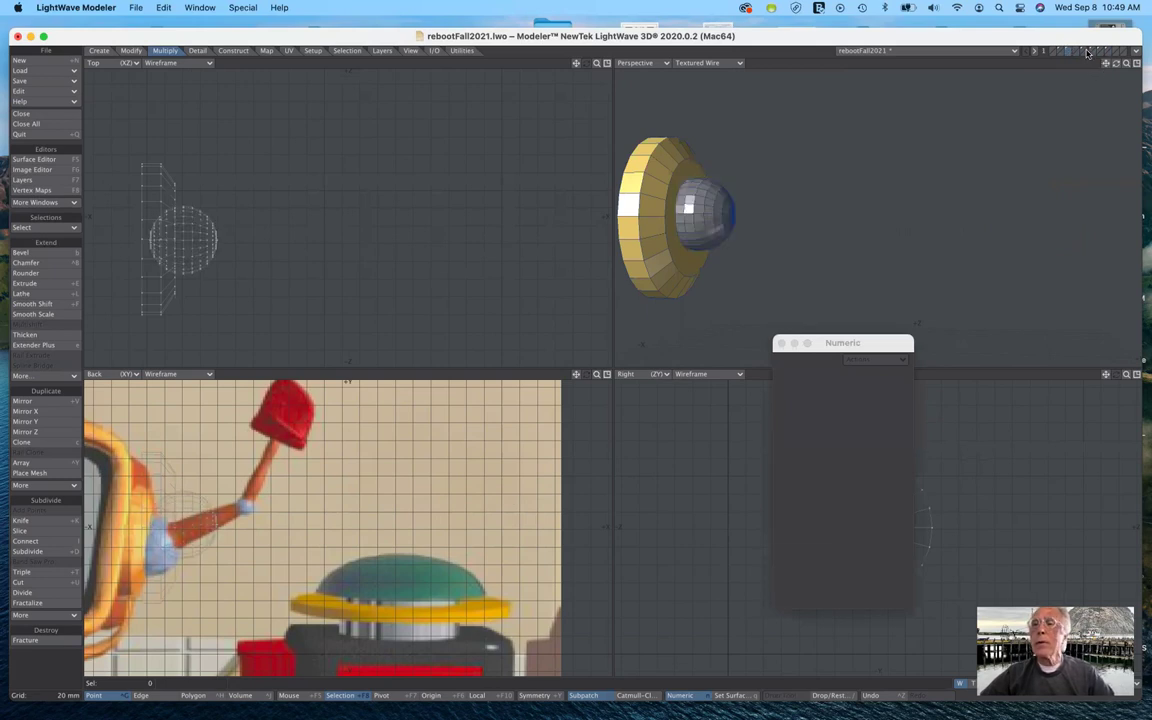
Cut the tapered upper arm from its layer and paste it into the shoulder disc's layer.
{"action": "left_click", "coordinate": [1084, 51]}
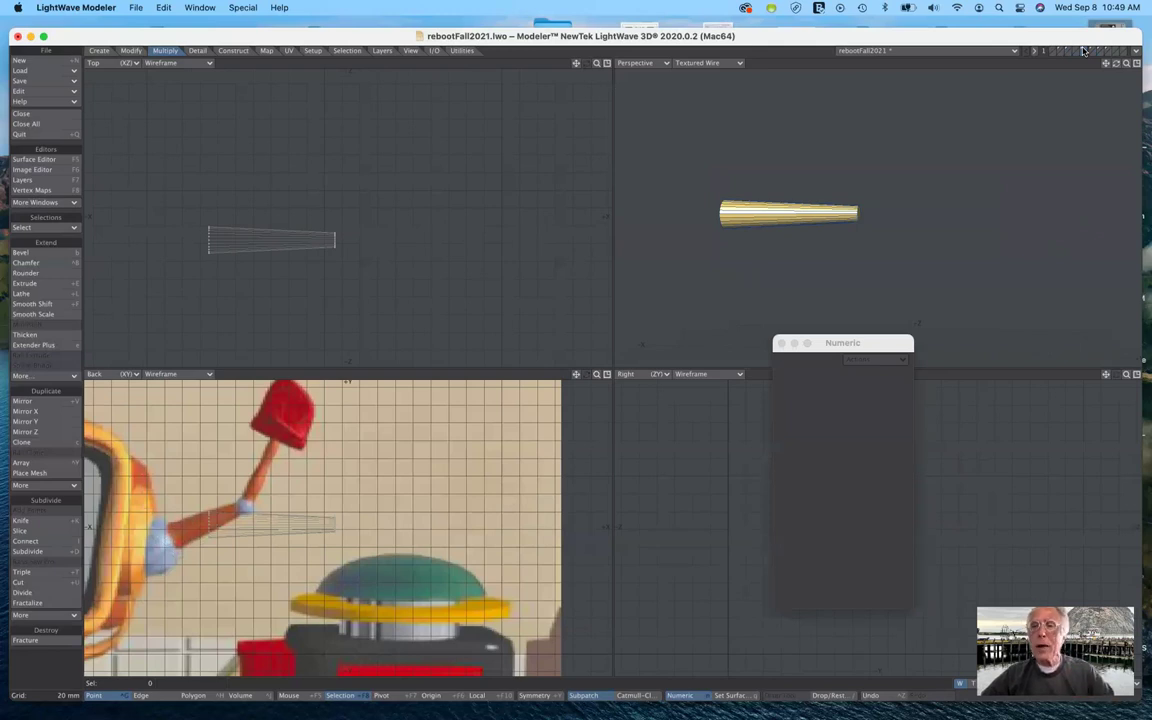
{"action": "key", "text": "Delete"}
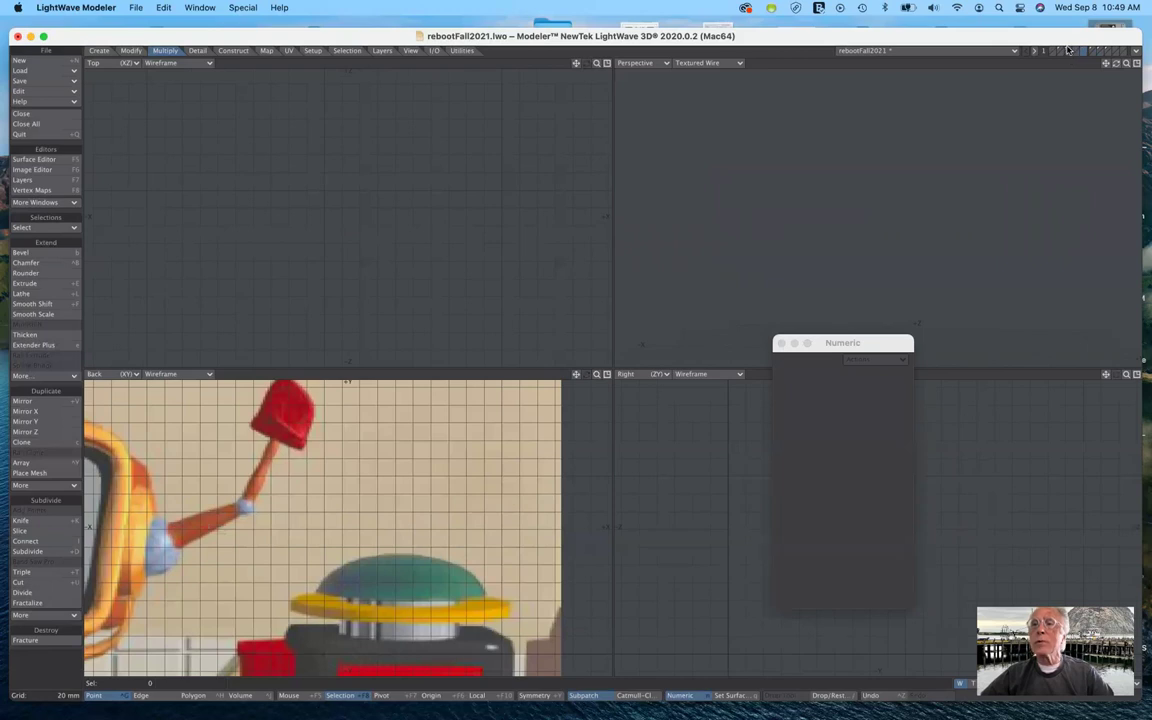
{"action": "left_click", "coordinate": [1067, 49]}
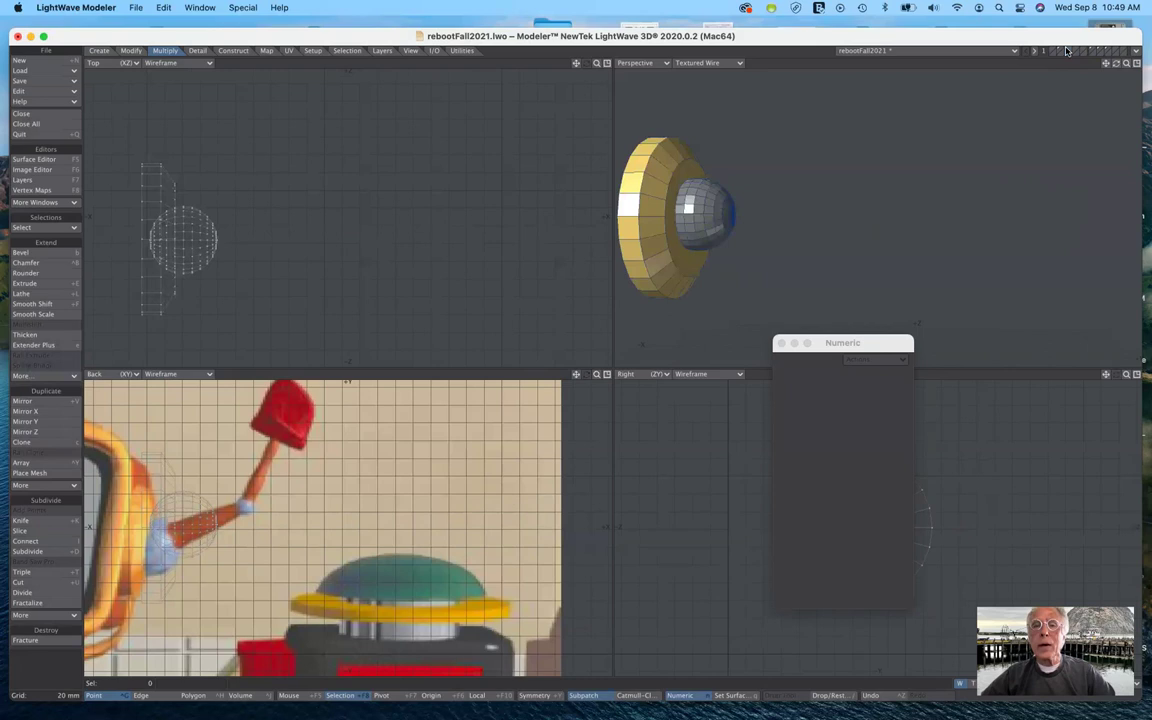
{"action": "key", "text": "super+v"}
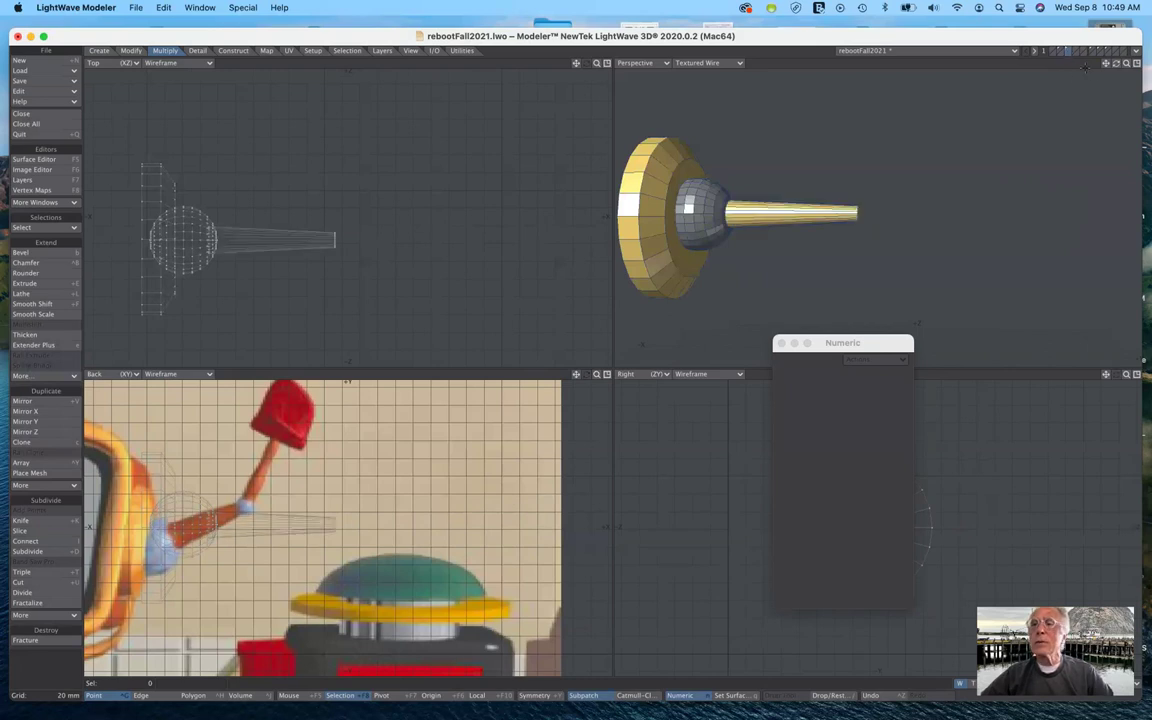
Cut the small elbow ball from its layer and paste it into the shoulder disc's layer.
{"action": "left_click", "coordinate": [1093, 50]}
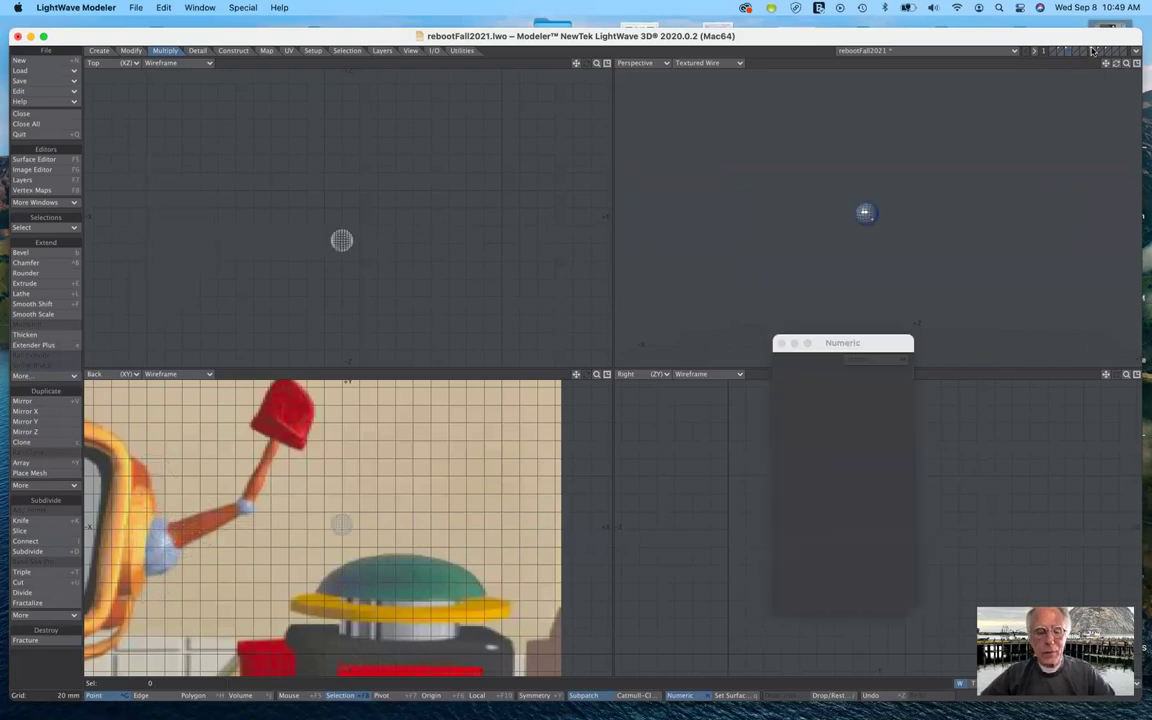
{"action": "left_click", "coordinate": [1093, 51]}
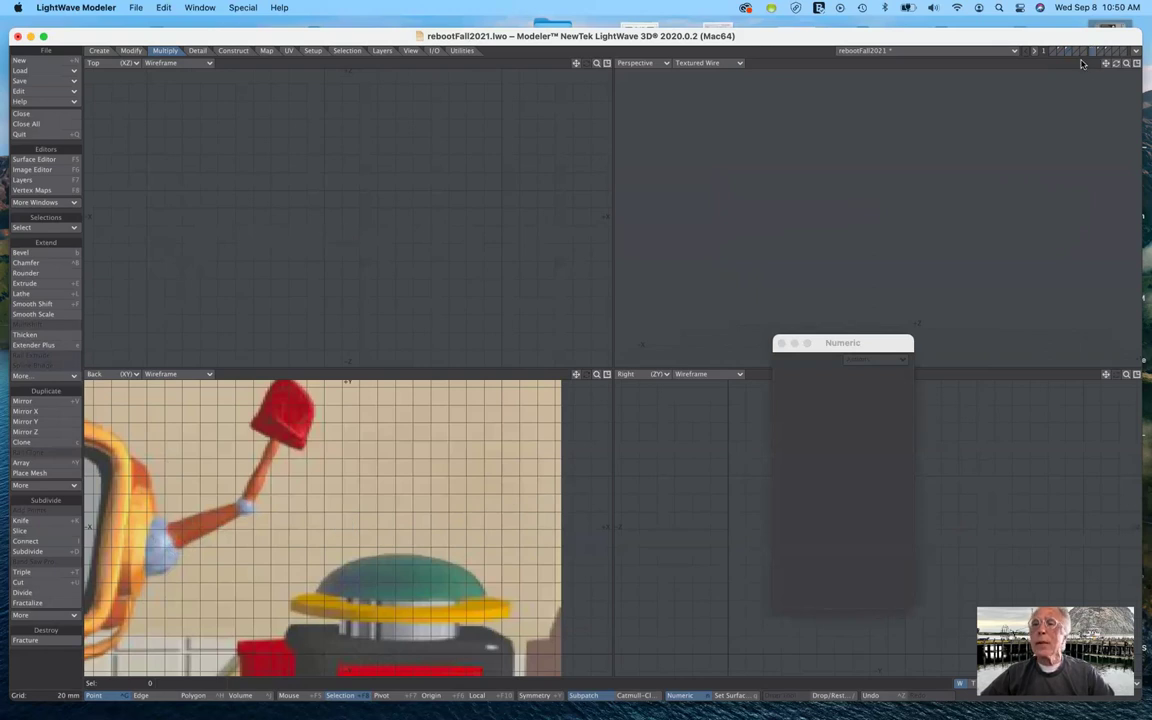
{"action": "left_click", "coordinate": [1069, 50]}
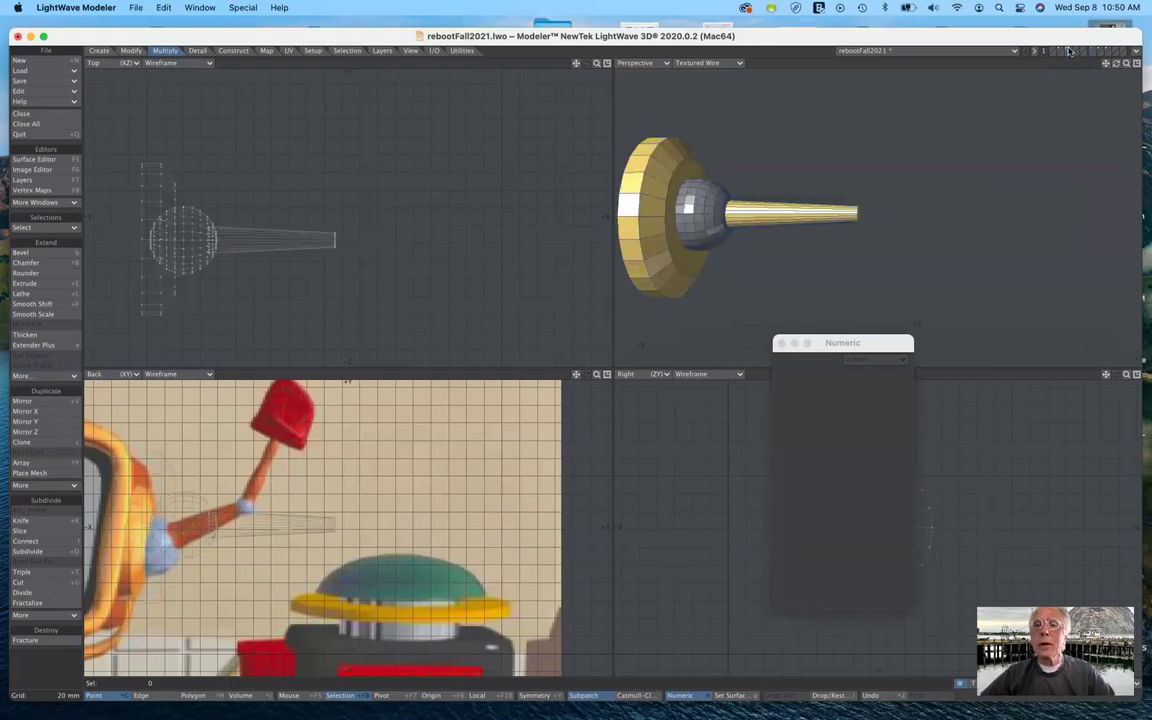
{"action": "key", "text": "v"}
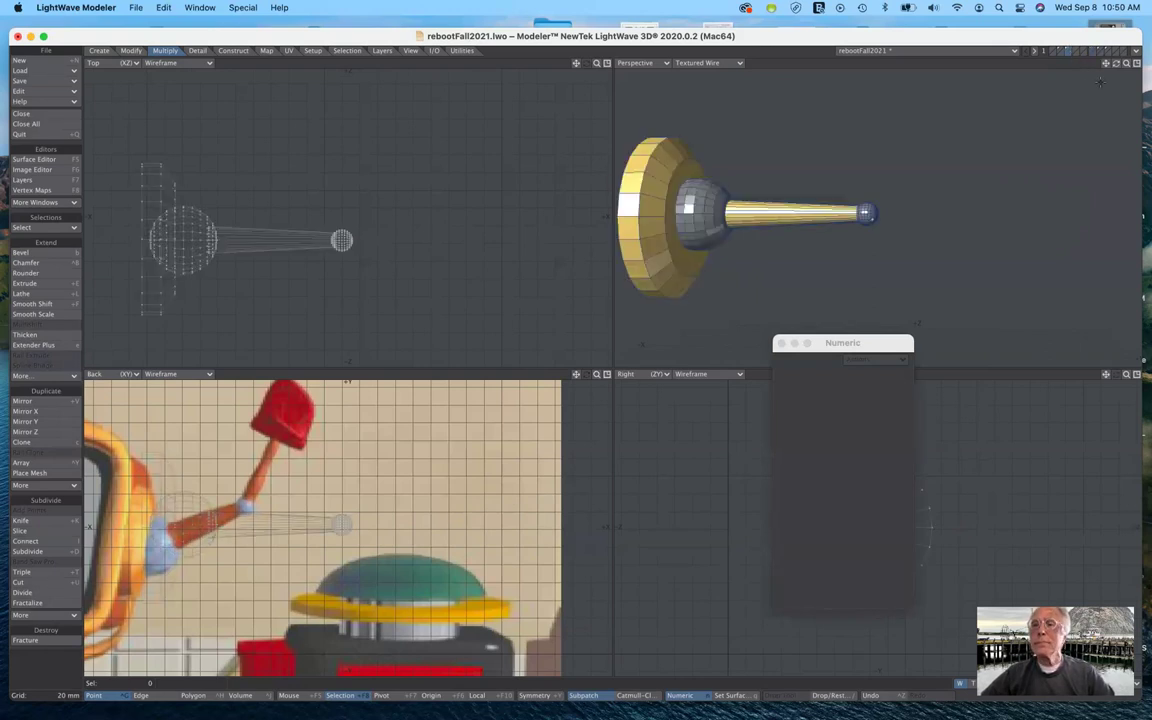
Cut the wavy forearm from its layer and paste it into the shoulder disc's layer.
{"action": "left_click", "coordinate": [1100, 50]}
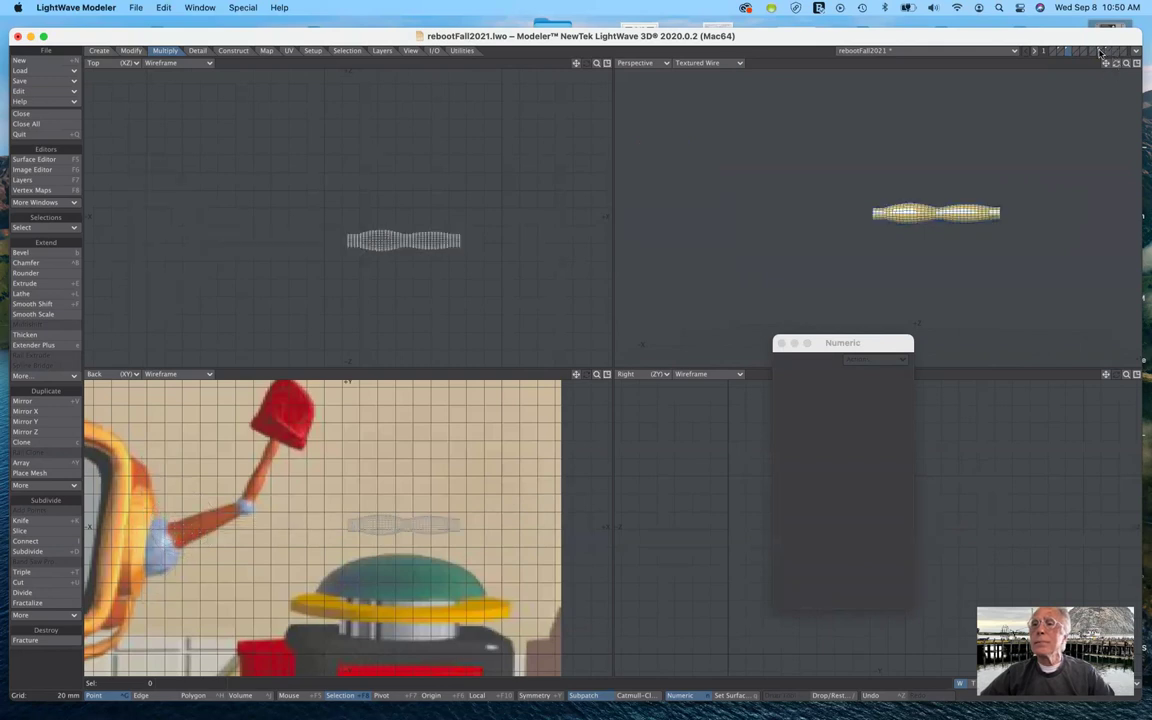
{"action": "left_click", "coordinate": [1100, 52]}
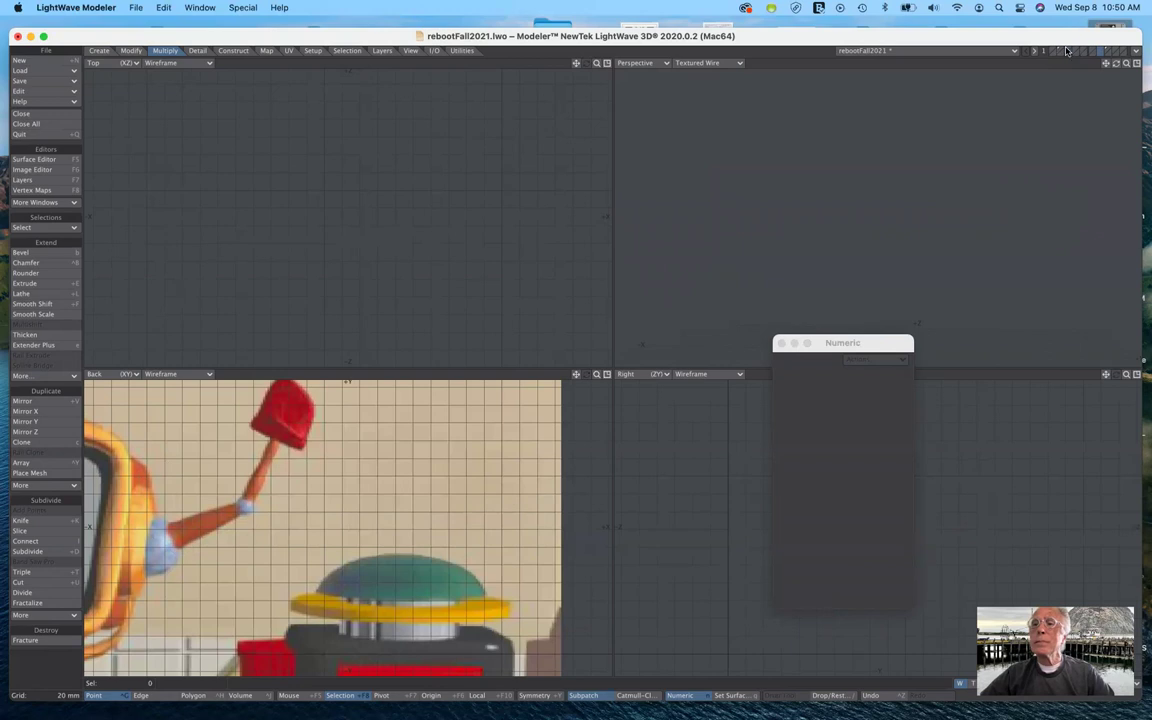
{"action": "left_click", "coordinate": [1066, 50]}
{"action": "key", "text": "ctrl+v"}
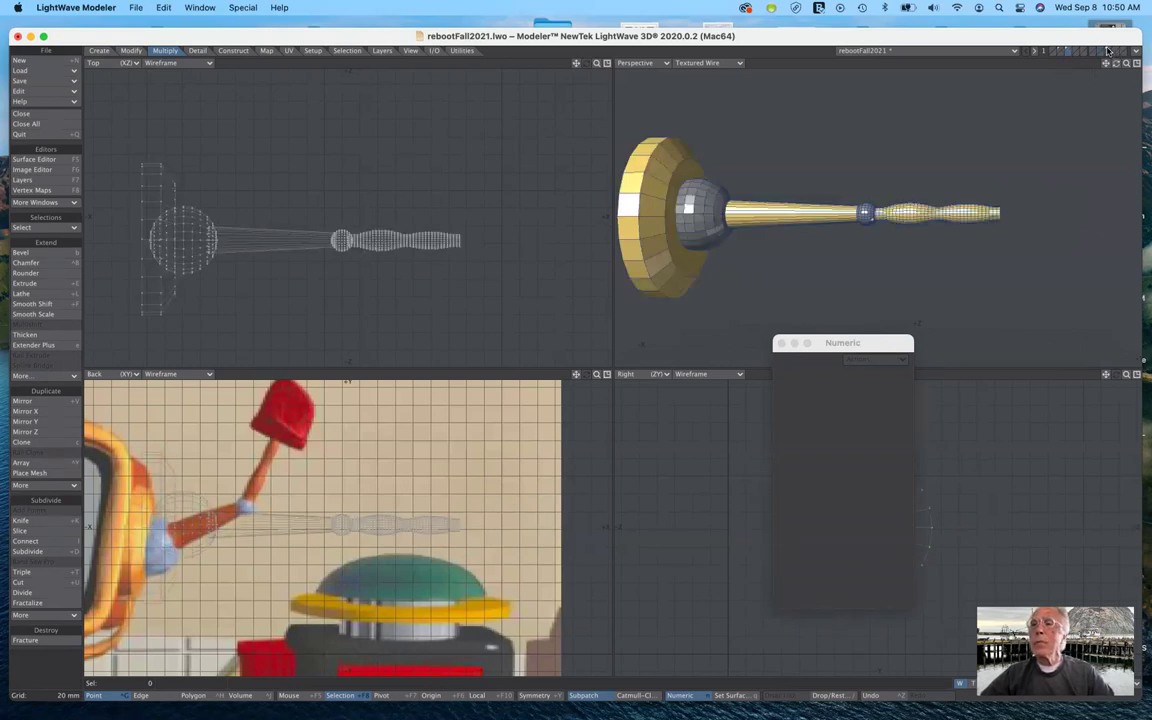
Cut the red hand from its layer and paste it at the forearm's end in the shoulder disc's layer.
{"action": "left_click", "coordinate": [1108, 50]}
{"action": "key", "text": "ctrl+x"}
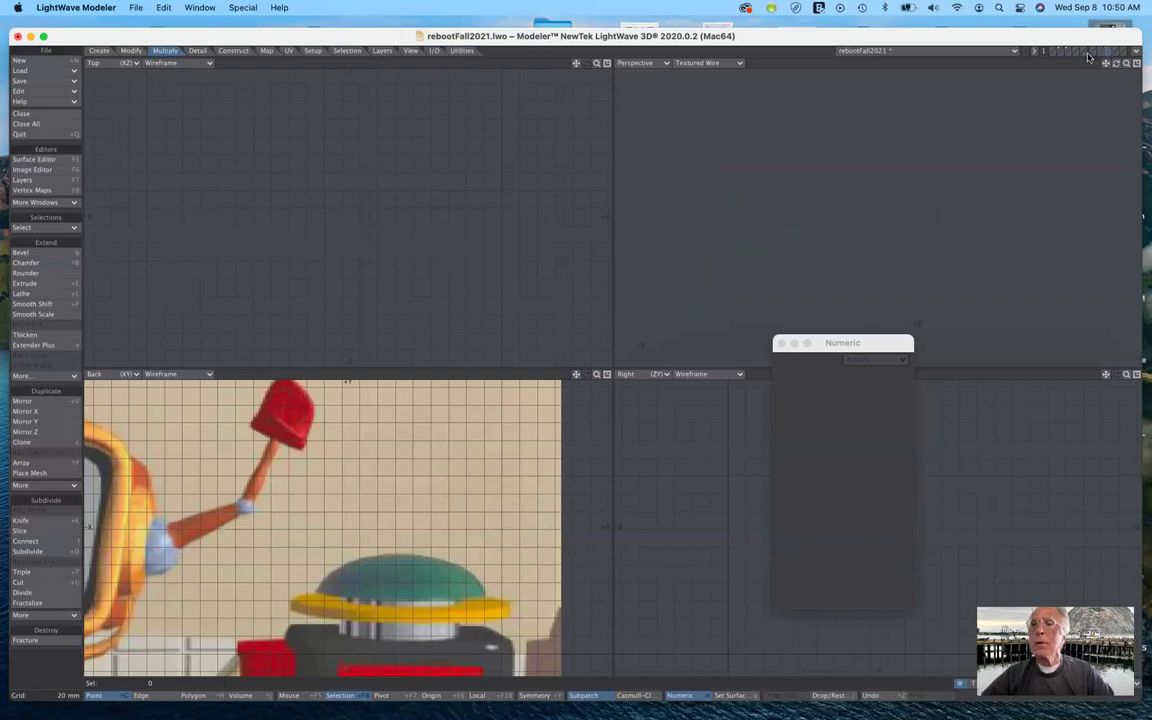
{"action": "left_click", "coordinate": [1069, 50]}
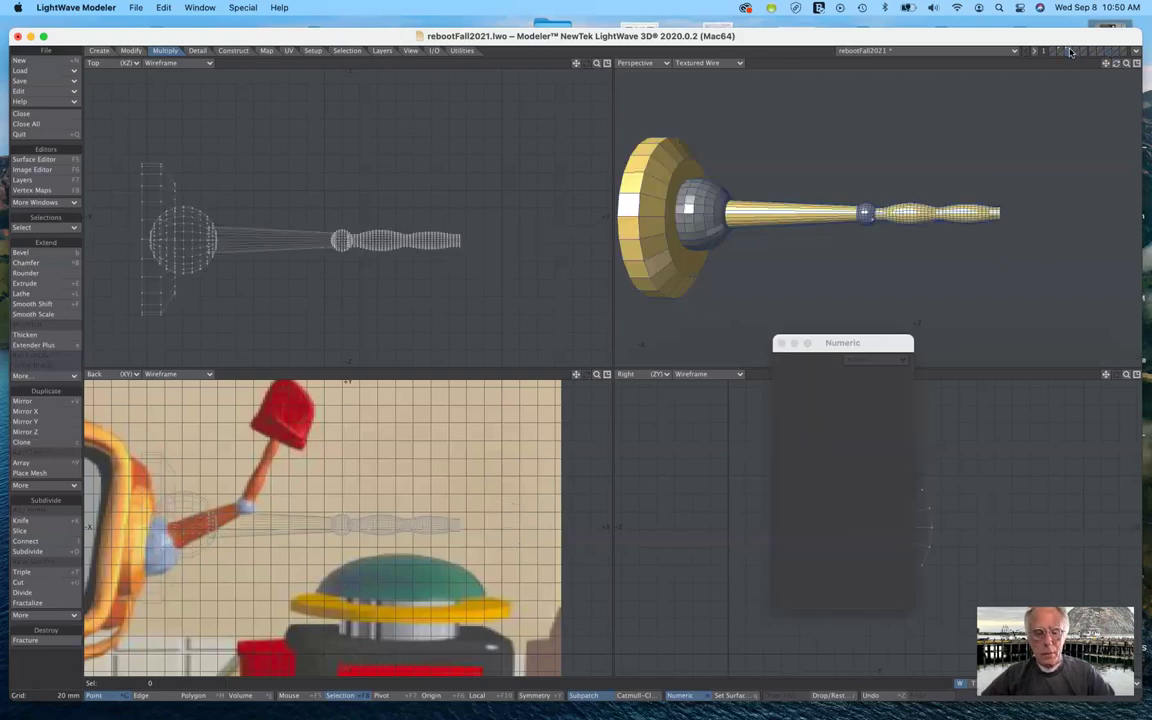
{"action": "key", "text": "ctrl+v"}
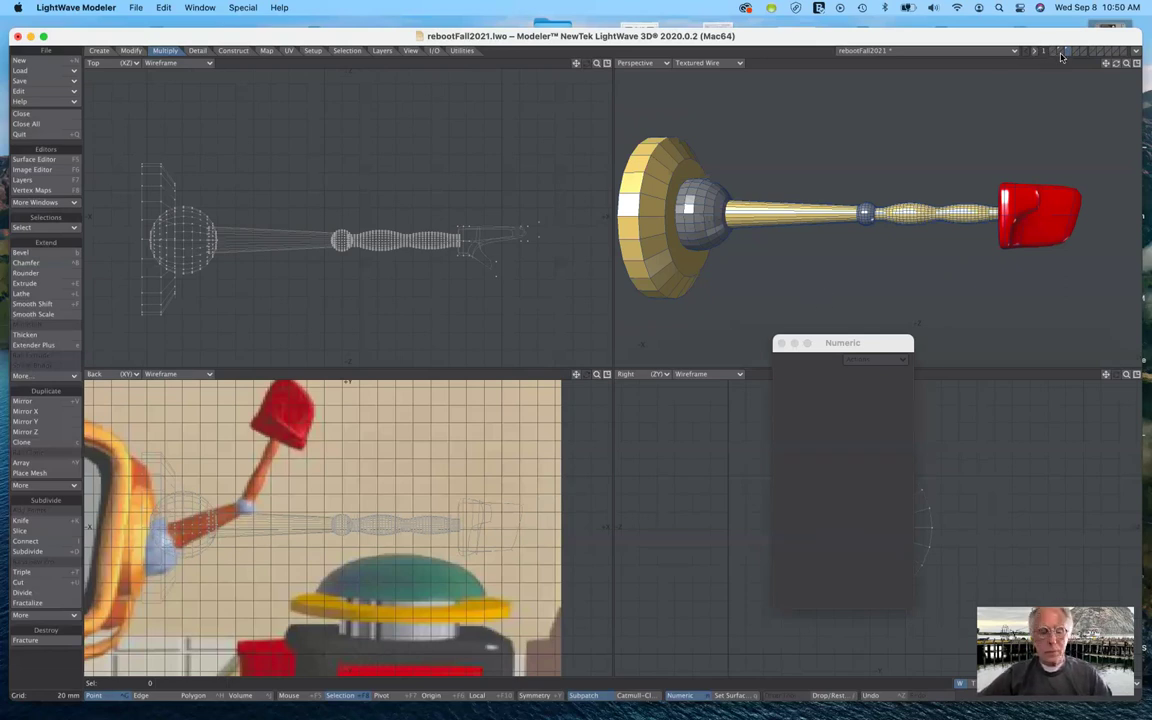
Show the television head's layer in the background behind the assembled arm, with the whole head and arm framed.
{"action": "left_click", "coordinate": [1062, 55]}
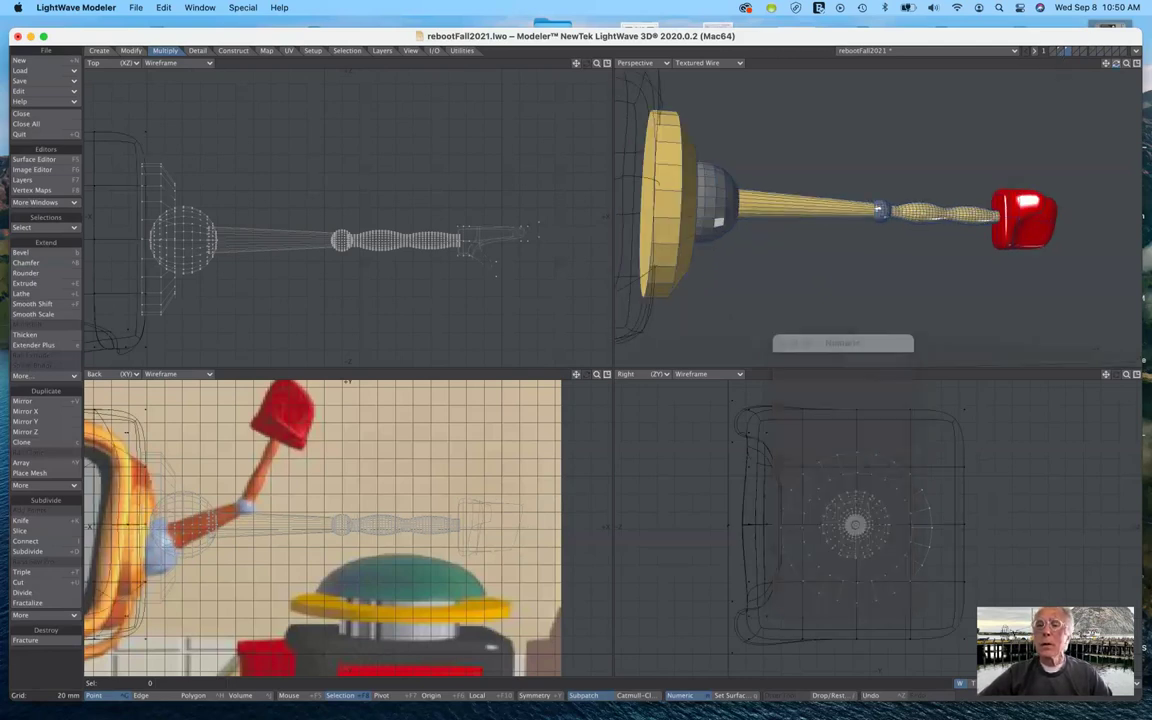
{"action": "left_click_drag", "start_coordinate": [1116, 64], "coordinate": [1088, 65]}
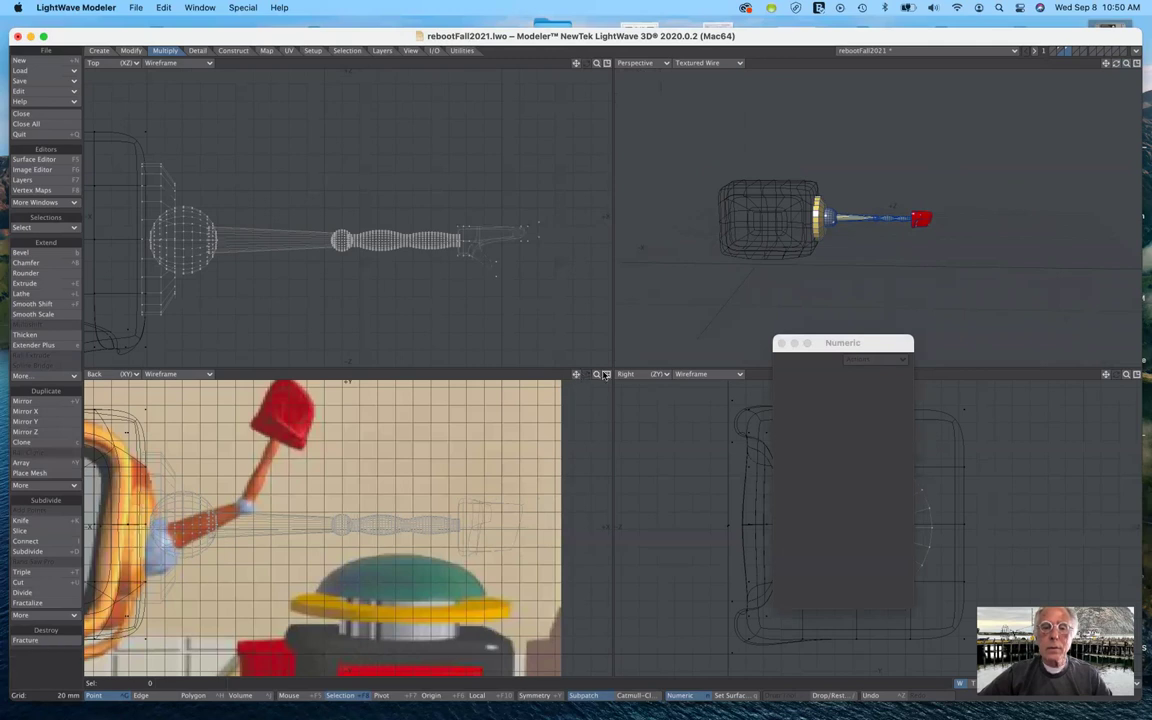
{"action": "left_click_drag", "start_coordinate": [598, 376], "coordinate": [573, 376]}
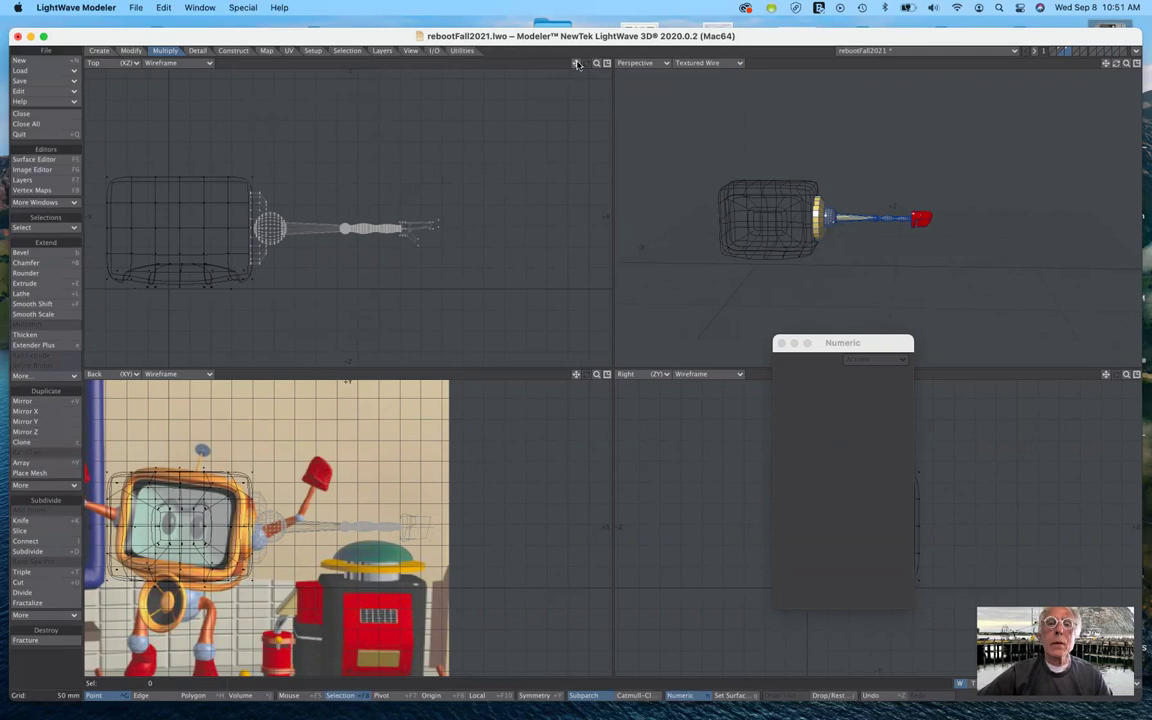
{"action": "key", "text": "n"}
{"action": "left_click_drag", "start_coordinate": [576, 63], "coordinate": [707, 60]}
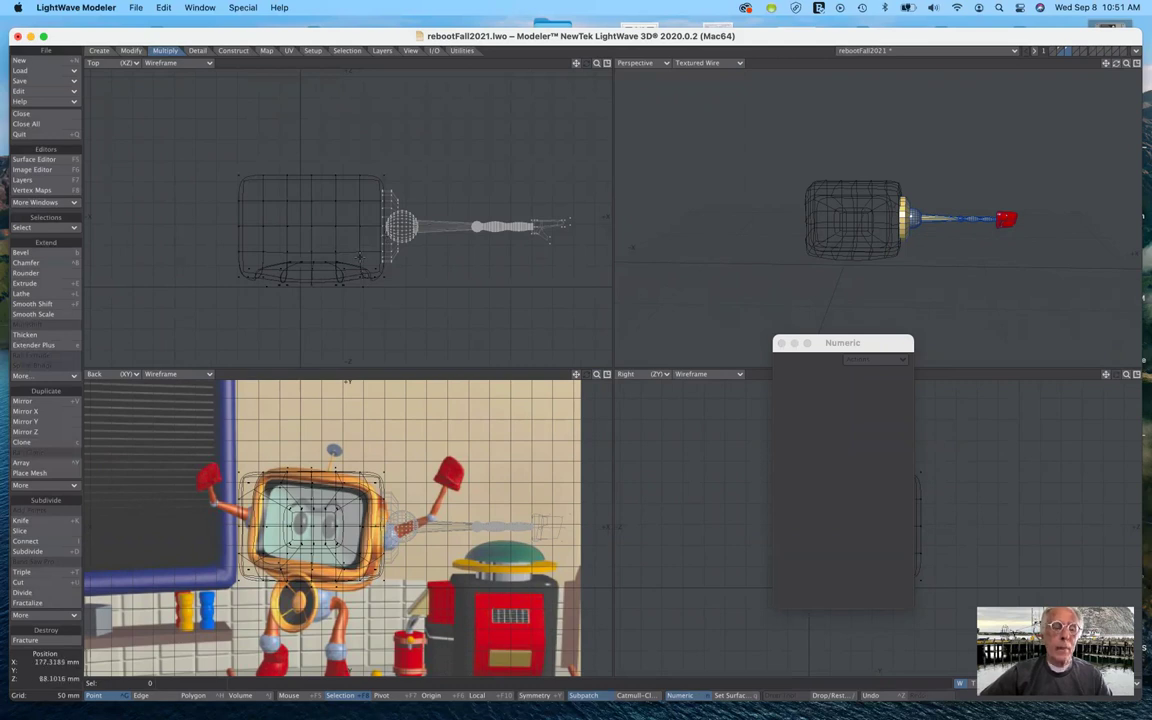
Mirror the arm on the X axis about the head's centre line, at a center X of about 25.3 mm, with Merge Points on.
{"action": "left_click", "coordinate": [194, 696]}
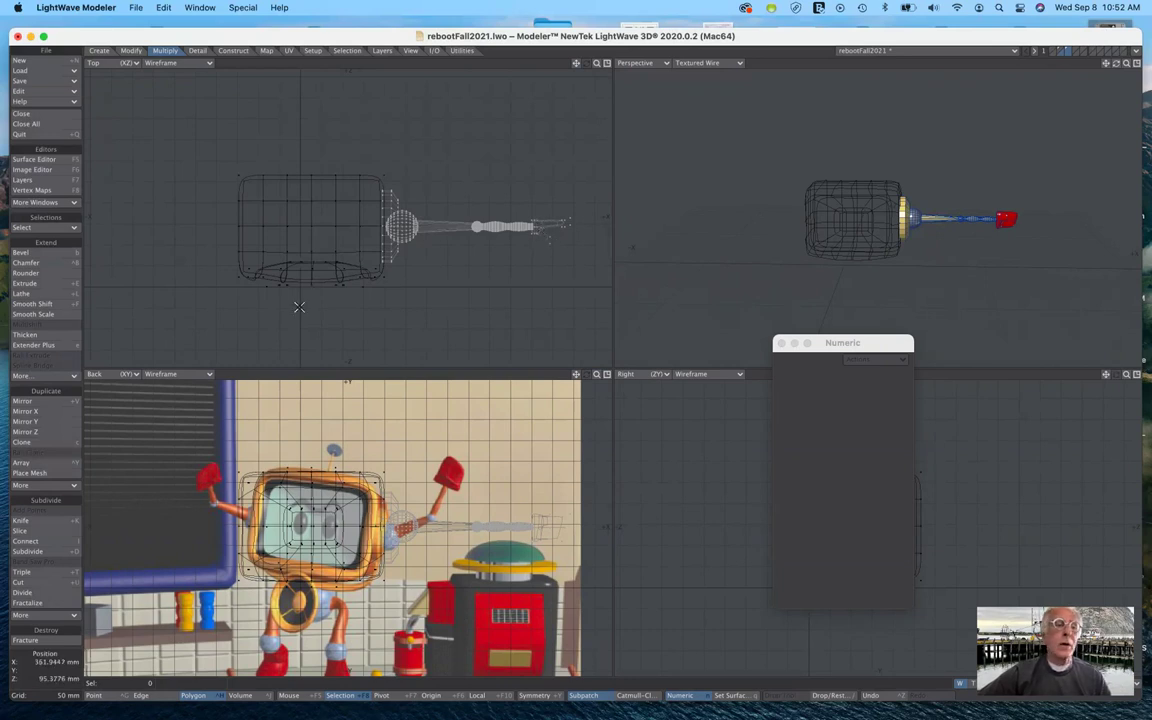
{"action": "left_click", "coordinate": [30, 401]}
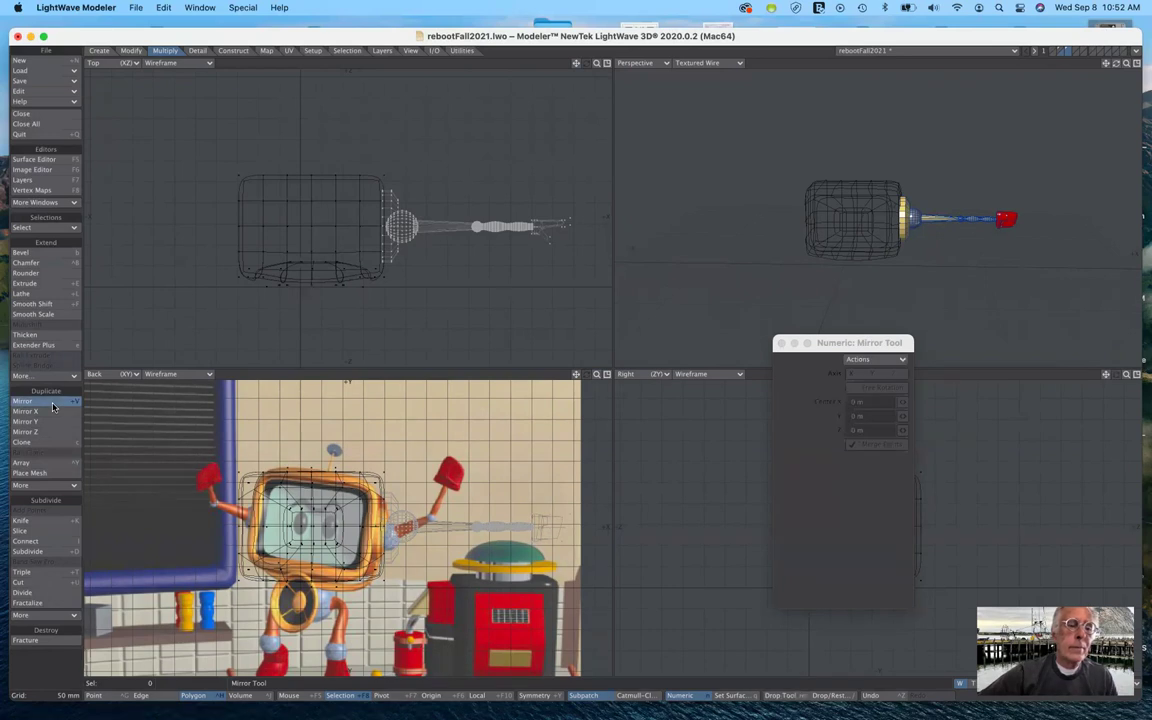
{"action": "left_click", "coordinate": [874, 360]}
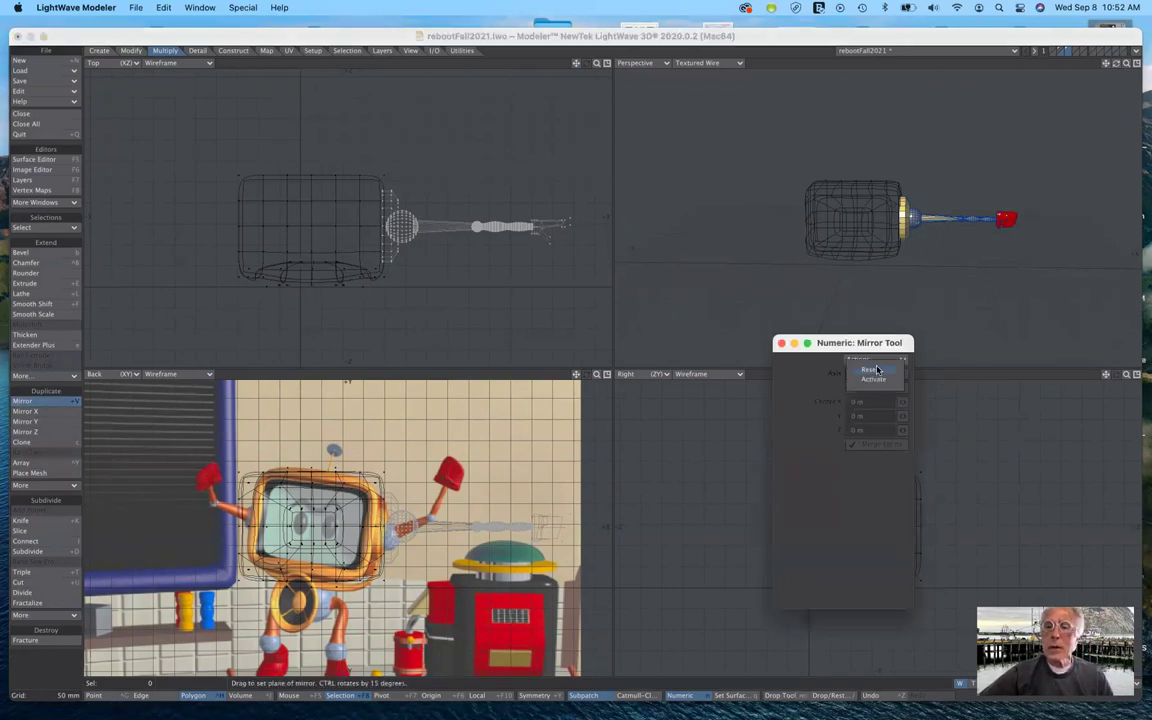
{"action": "left_click", "coordinate": [874, 371]}
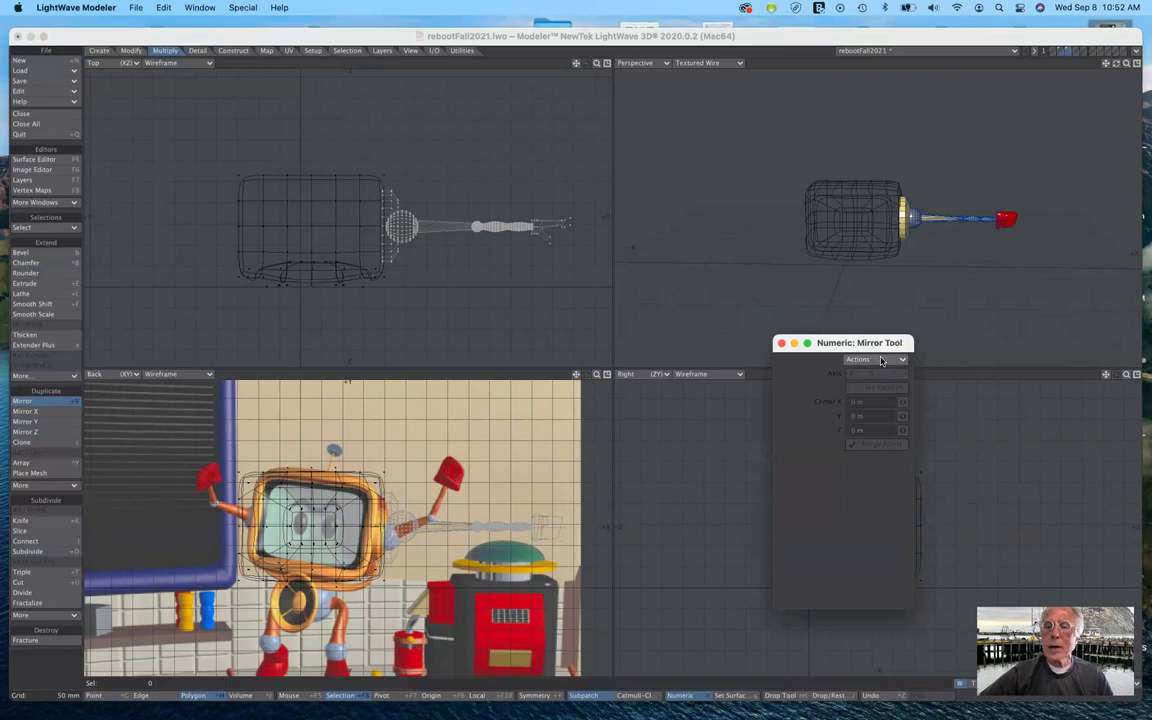
{"action": "left_click", "coordinate": [879, 360]}
{"action": "left_click", "coordinate": [880, 378]}
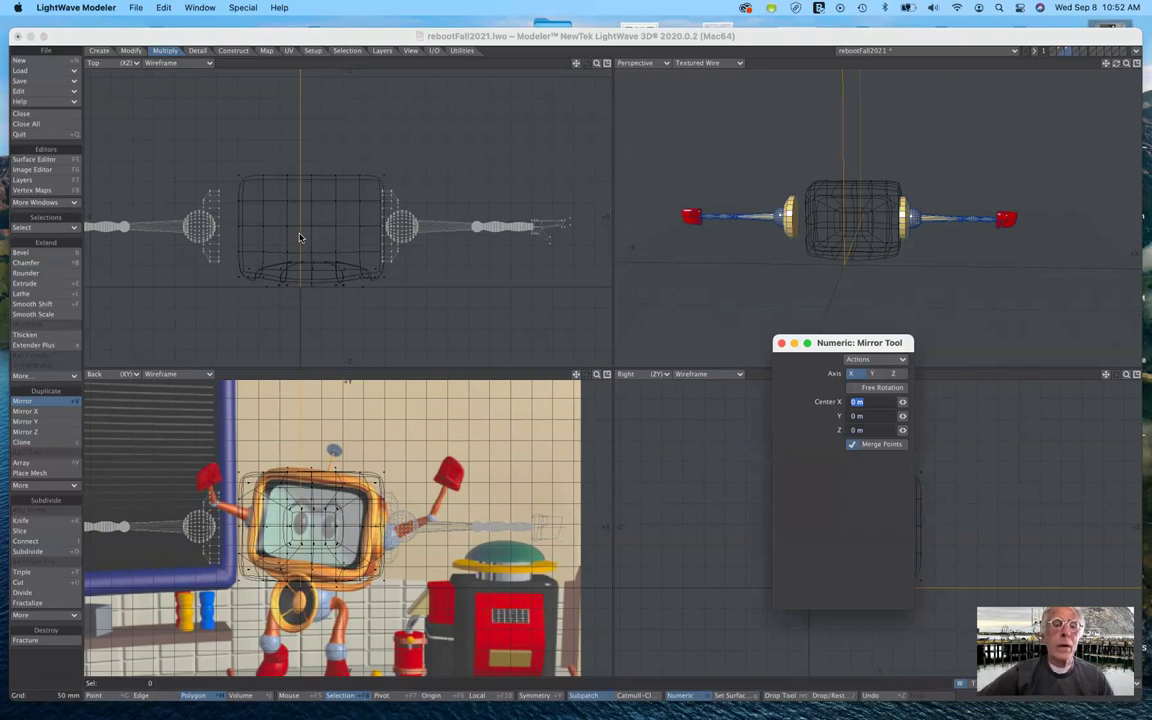
{"action": "left_click_drag", "start_coordinate": [297, 235], "coordinate": [309, 235]}
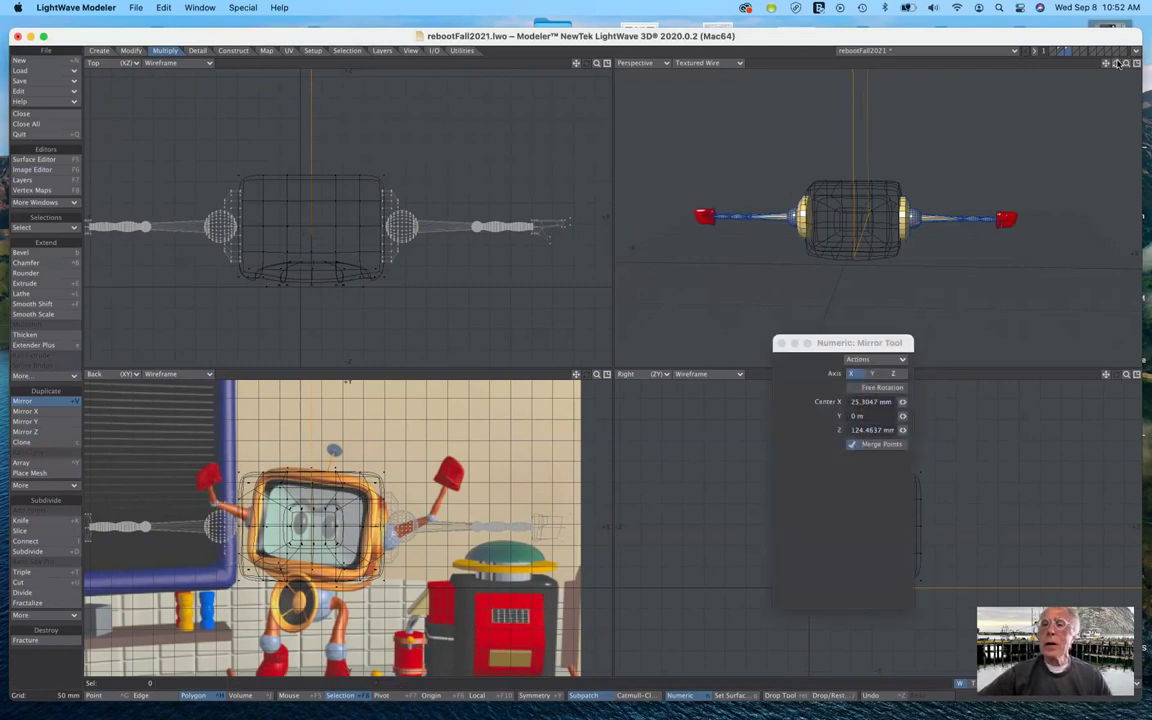
{"action": "mouse_move", "coordinate": [1116, 66]}
{"action": "left_mouse_down"}
{"action": "mouse_move", "coordinate": [1148, 70]}
{"action": "mouse_move", "coordinate": [1100, 64]}
{"action": "mouse_move", "coordinate": [1122, 65]}
{"action": "left_mouse_up"}
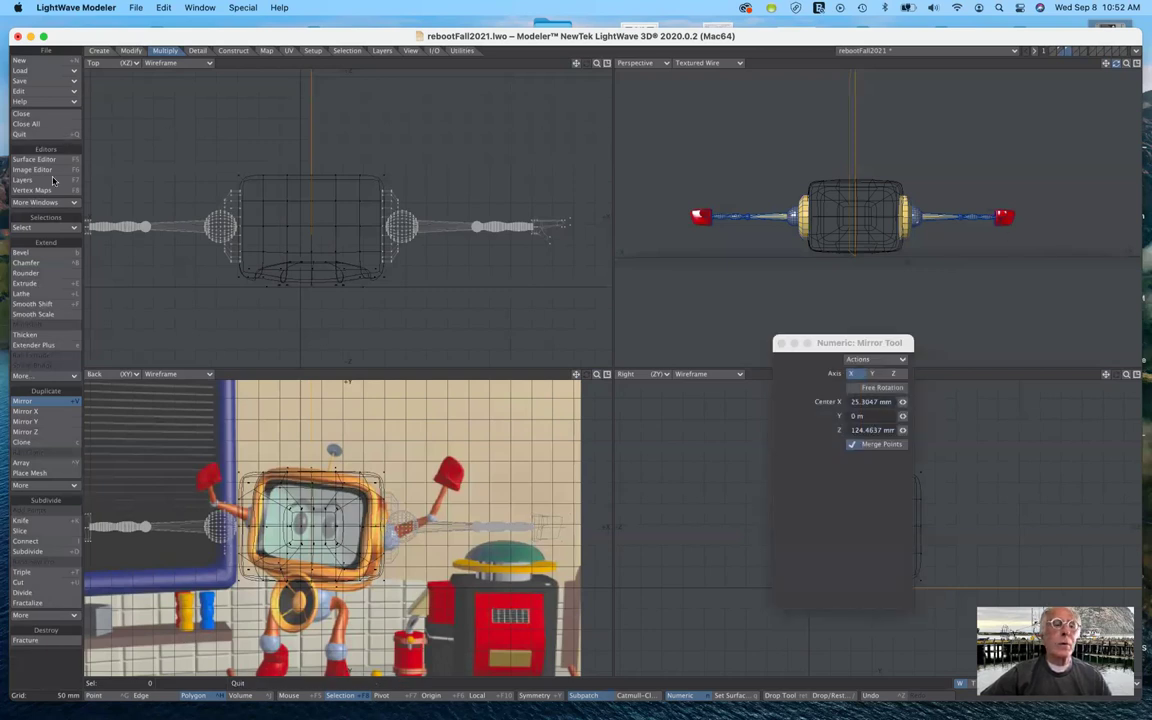
{"action": "left_click", "coordinate": [42, 402]}
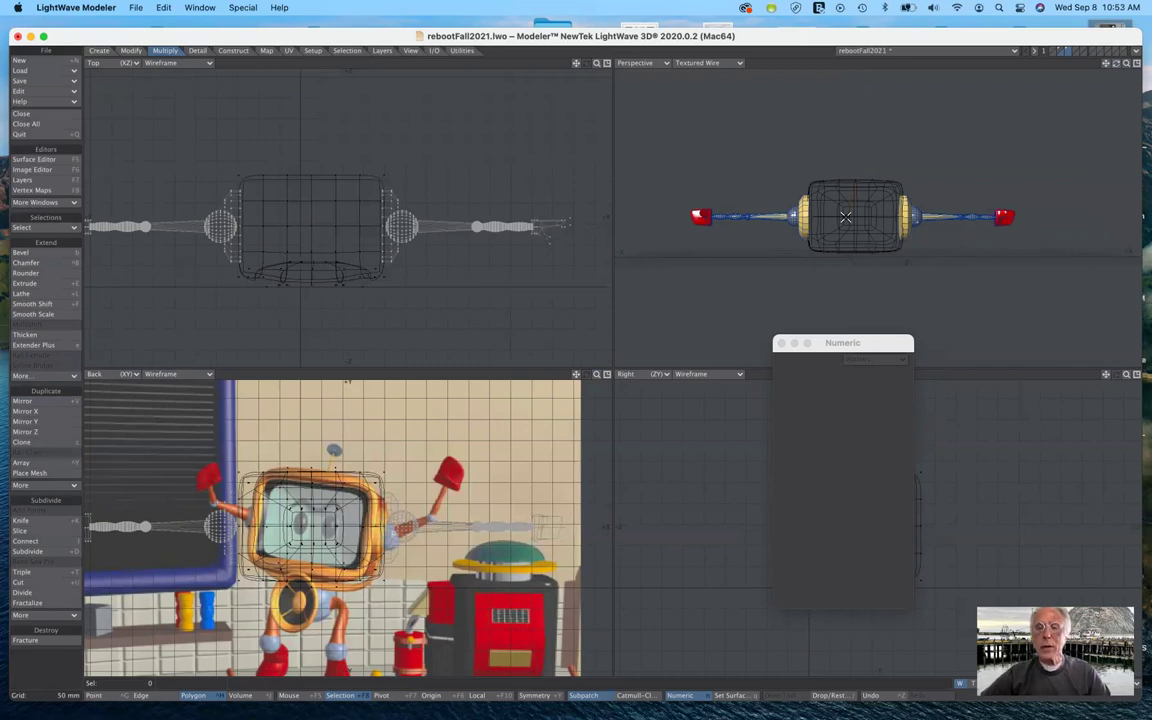
Cut both arms from their layer and paste them into the television head's layer.
{"action": "key", "text": "super+x"}
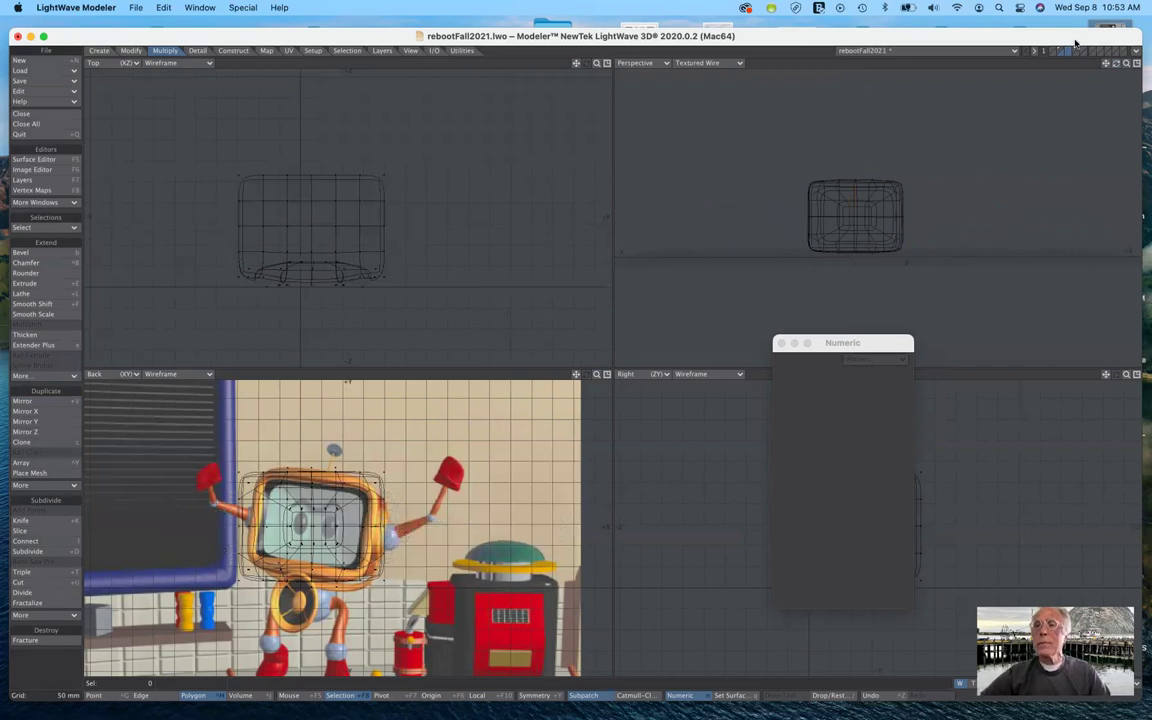
{"action": "left_click", "coordinate": [1062, 51]}
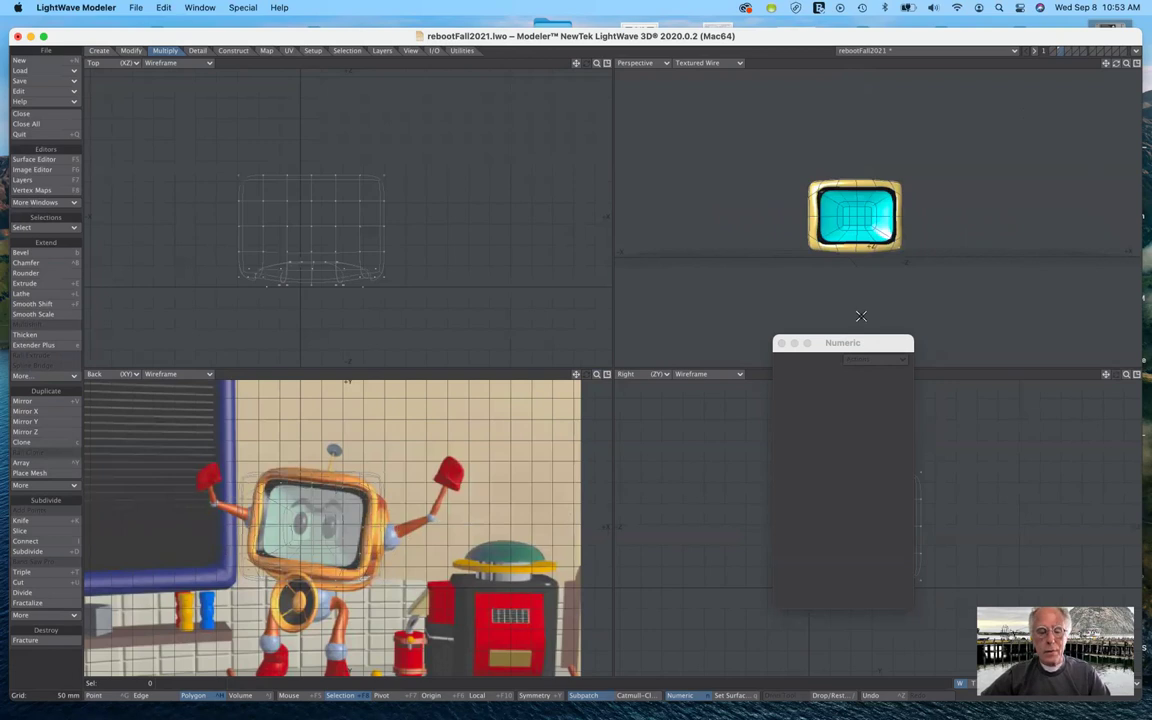
{"action": "key", "text": "super+v"}
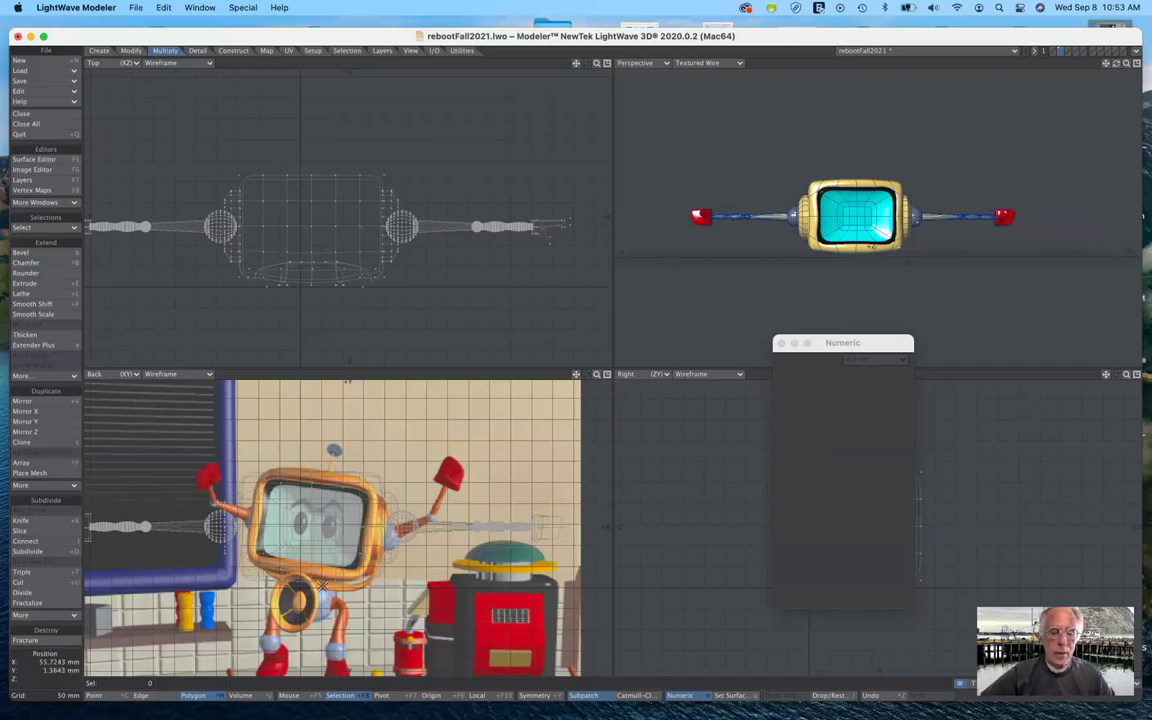
Scale the combined head and arms to 88% about the head's centre.
{"action": "key", "text": "shift+h"}
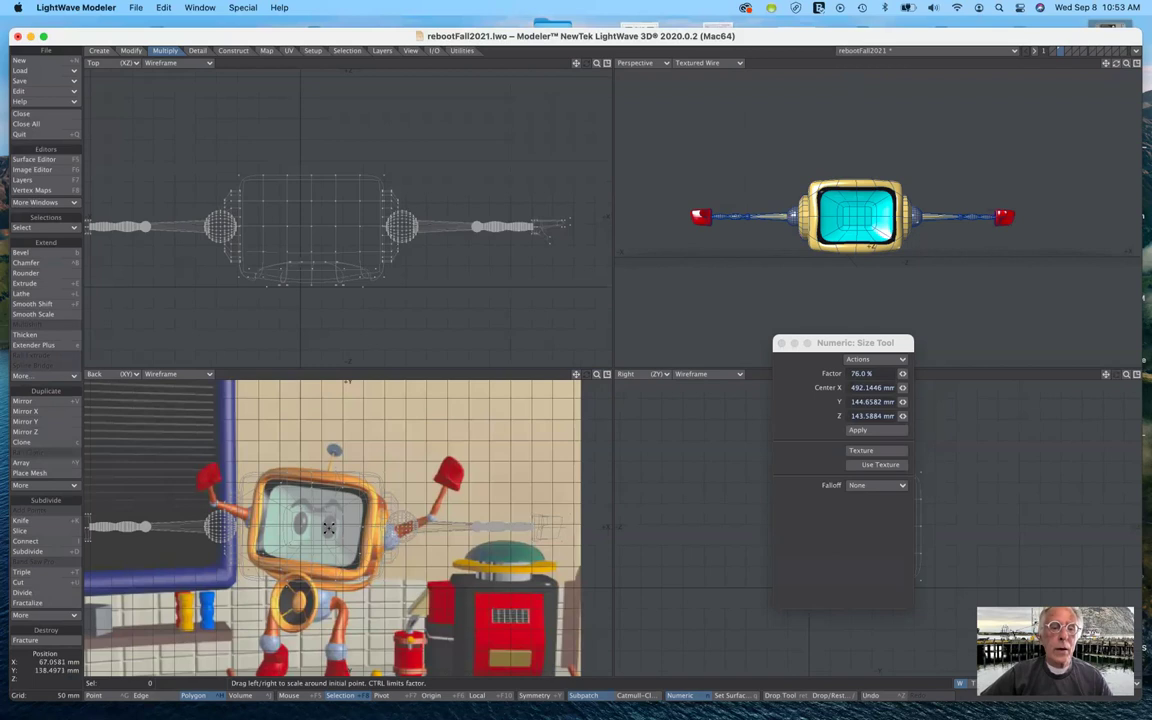
{"action": "left_click_drag", "start_coordinate": [311, 526], "coordinate": [300, 526]}
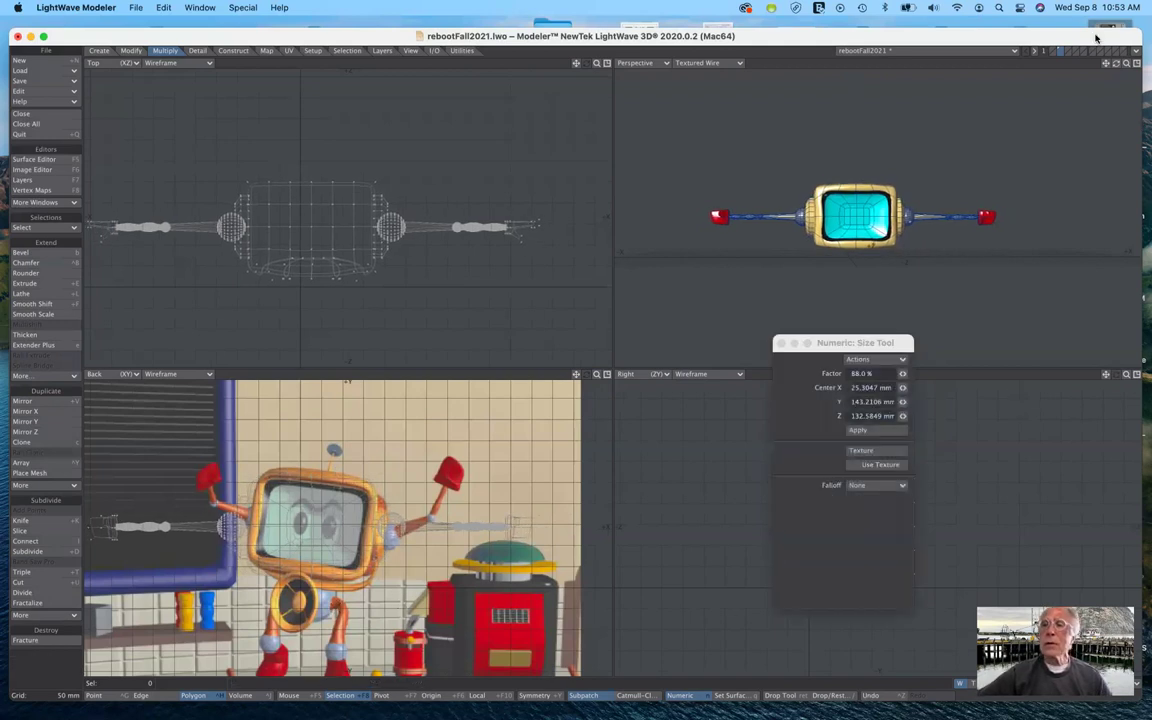
{"action": "mouse_move", "coordinate": [1116, 63]}
{"action": "left_mouse_down"}
{"action": "mouse_move", "coordinate": [1076, 63]}
{"action": "mouse_move", "coordinate": [1096, 76]}
{"action": "mouse_move", "coordinate": [1138, 64]}
{"action": "mouse_move", "coordinate": [1132, 50]}
{"action": "mouse_move", "coordinate": [1116, 63]}
{"action": "left_mouse_up"}
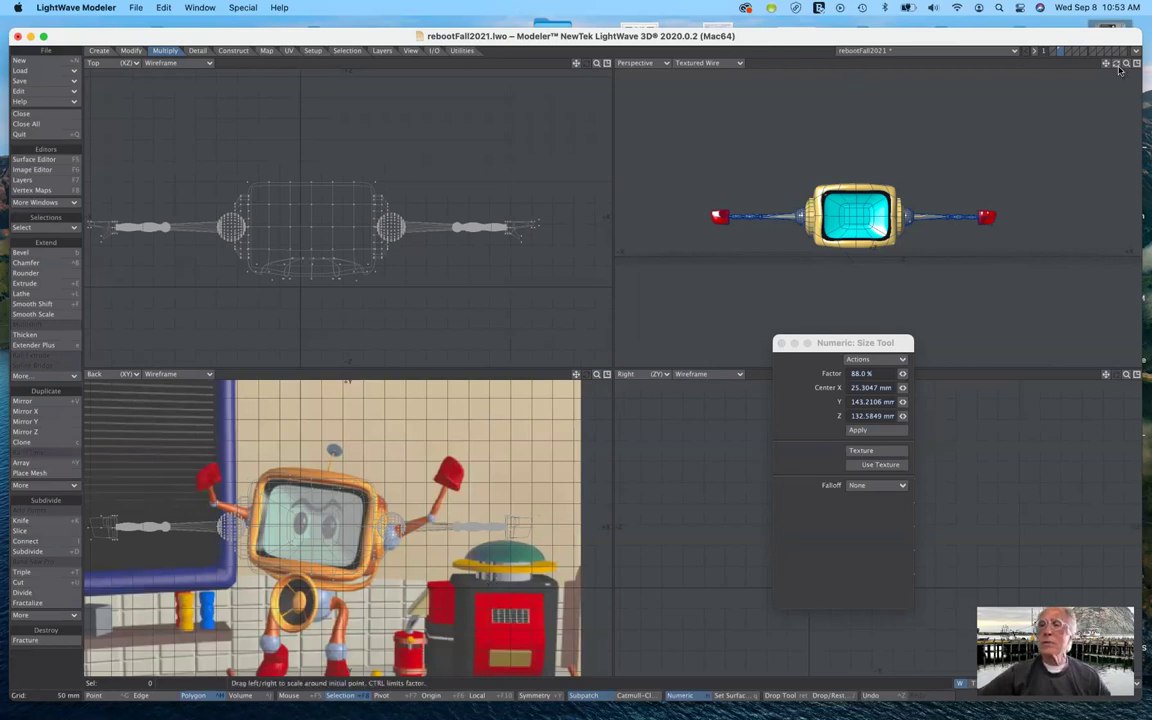
{"action": "left_click_drag", "start_coordinate": [1117, 64], "coordinate": [1080, 82]}
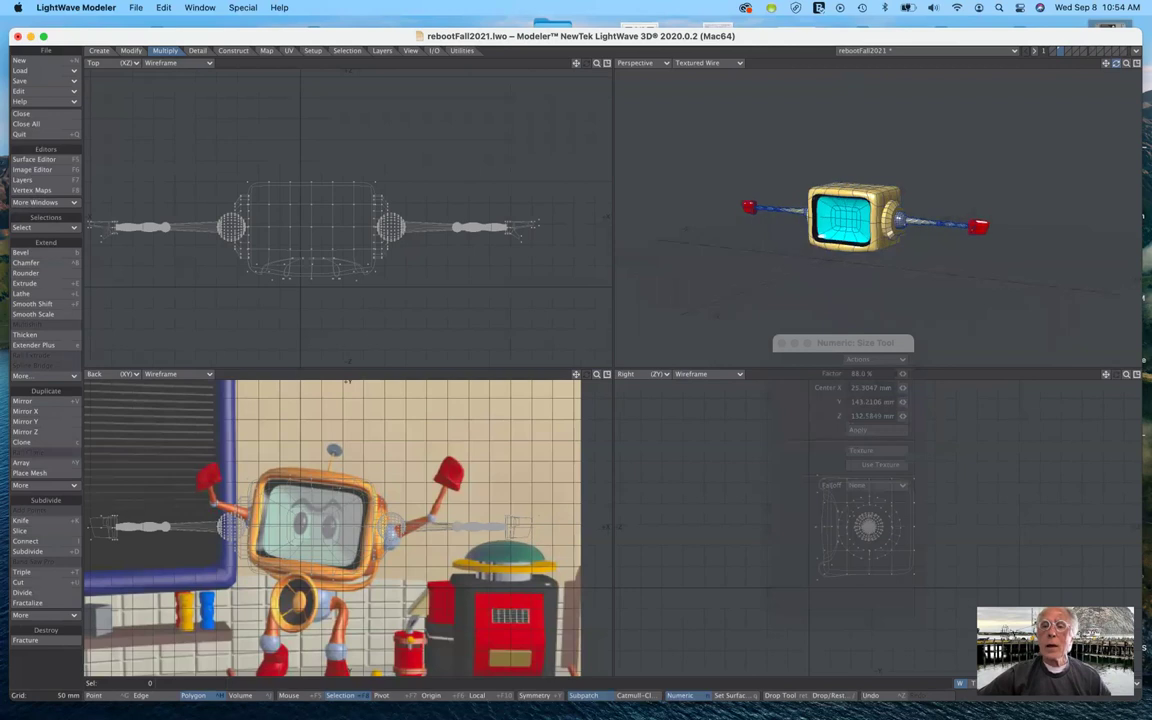